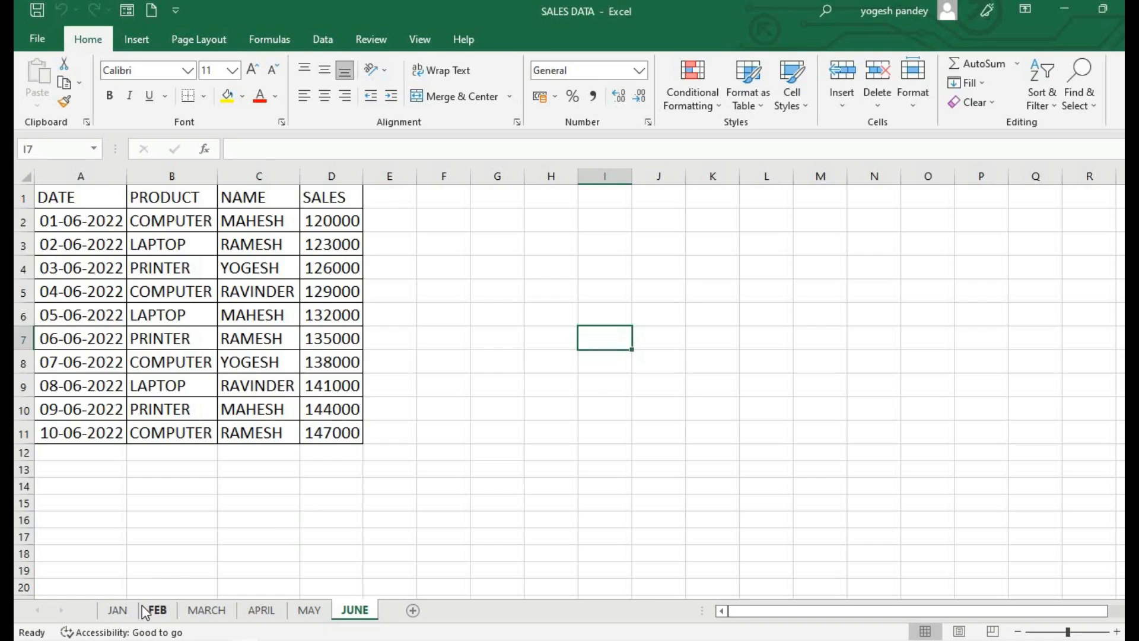
- Look through the monthly sheets of the sales workbook and examine their DATE, PRODUCT, NAME and SALES columns
{"action": "left_click", "coordinate": [151, 610]}
{"action": "left_click", "coordinate": [118, 610]}
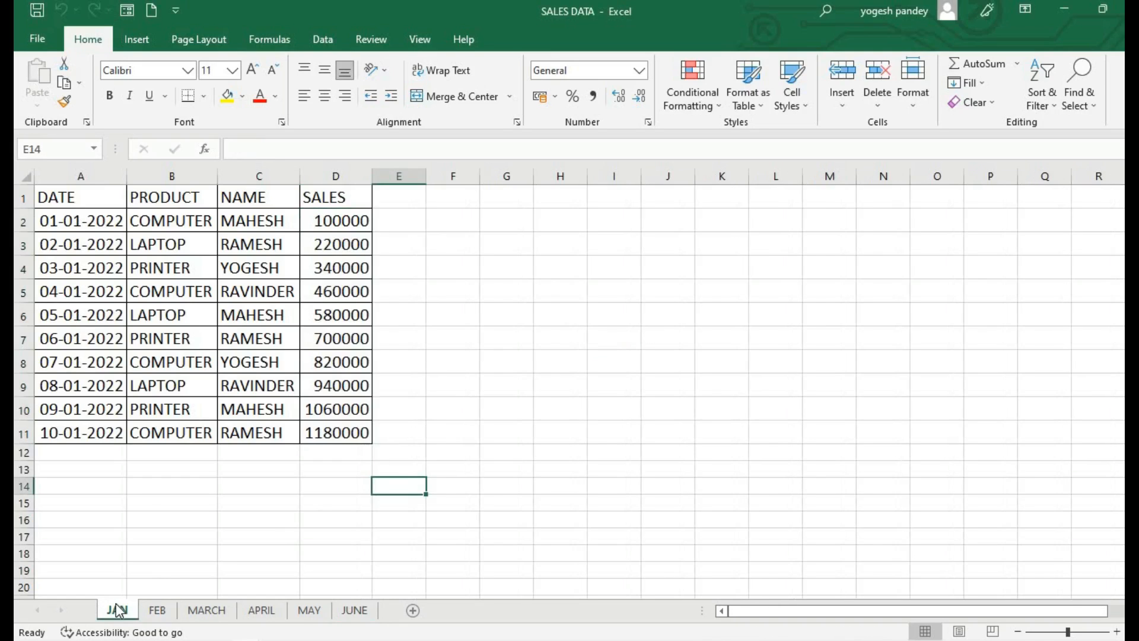
{"action": "left_click", "coordinate": [228, 367]}
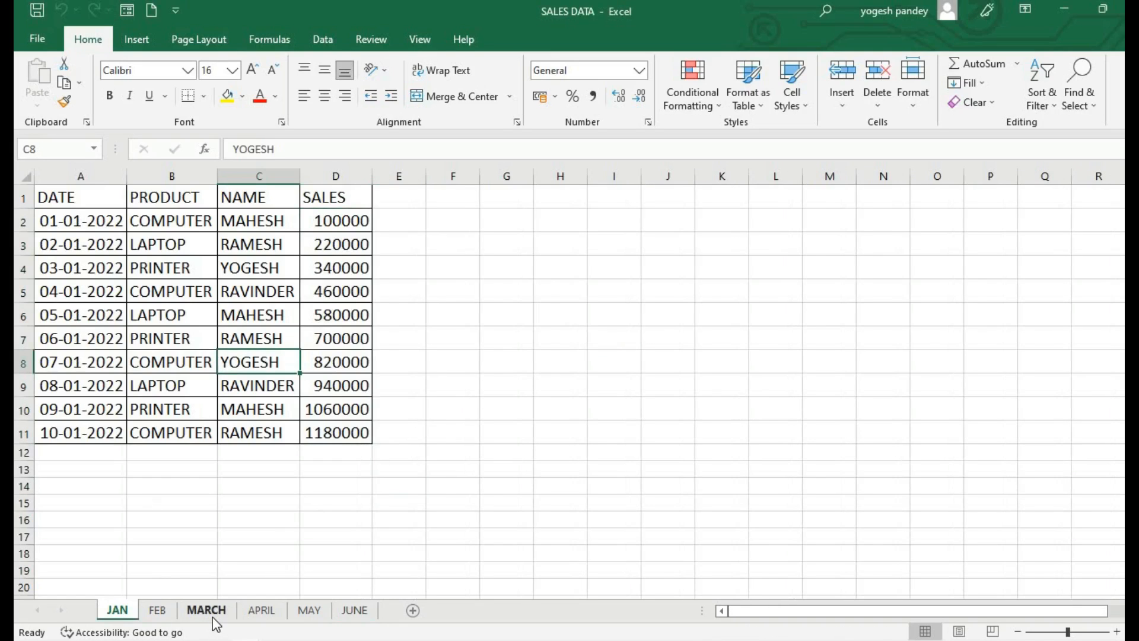
{"action": "left_click", "coordinate": [179, 617]}
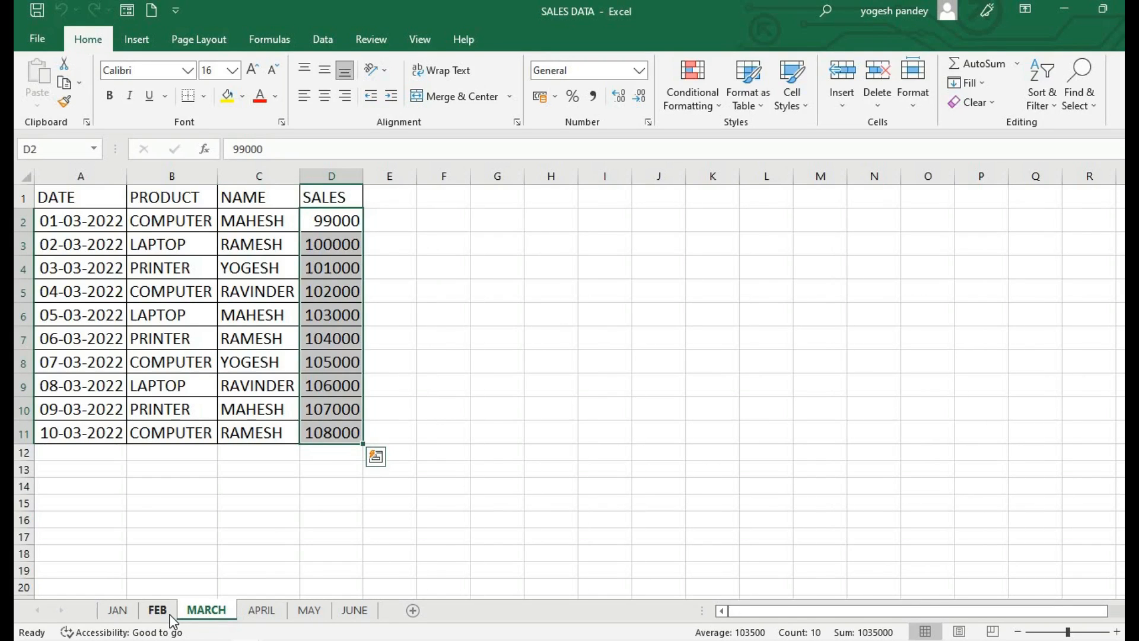
{"action": "left_click", "coordinate": [166, 615]}
{"action": "left_click", "coordinate": [259, 615]}
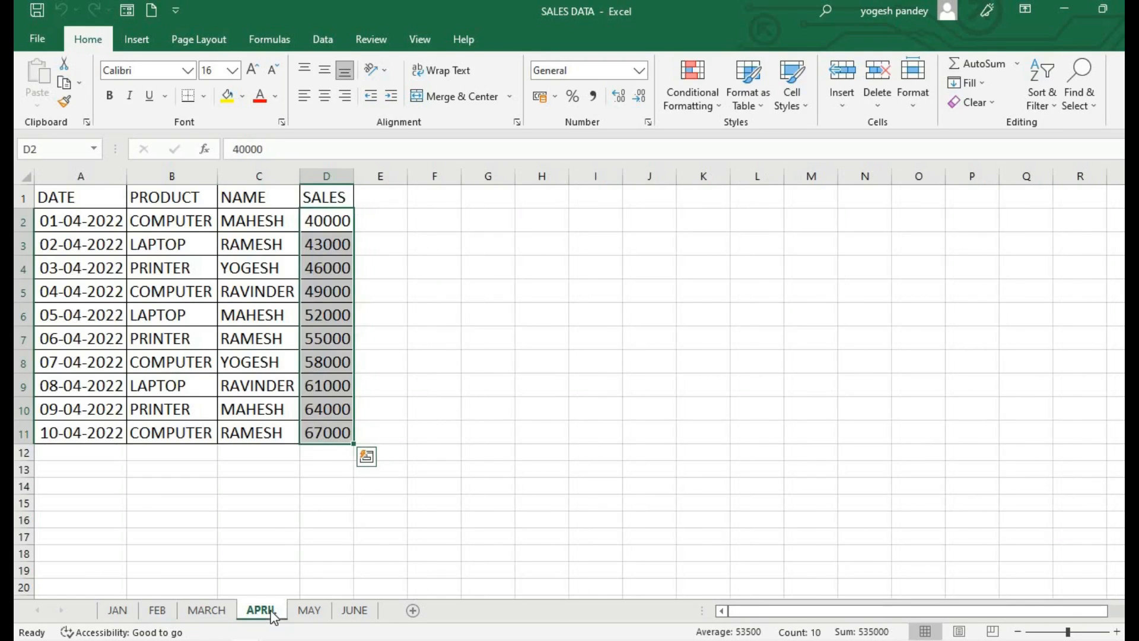
{"action": "left_click", "coordinate": [307, 615]}
{"action": "left_click", "coordinate": [369, 612]}
{"action": "left_click", "coordinate": [591, 507]}
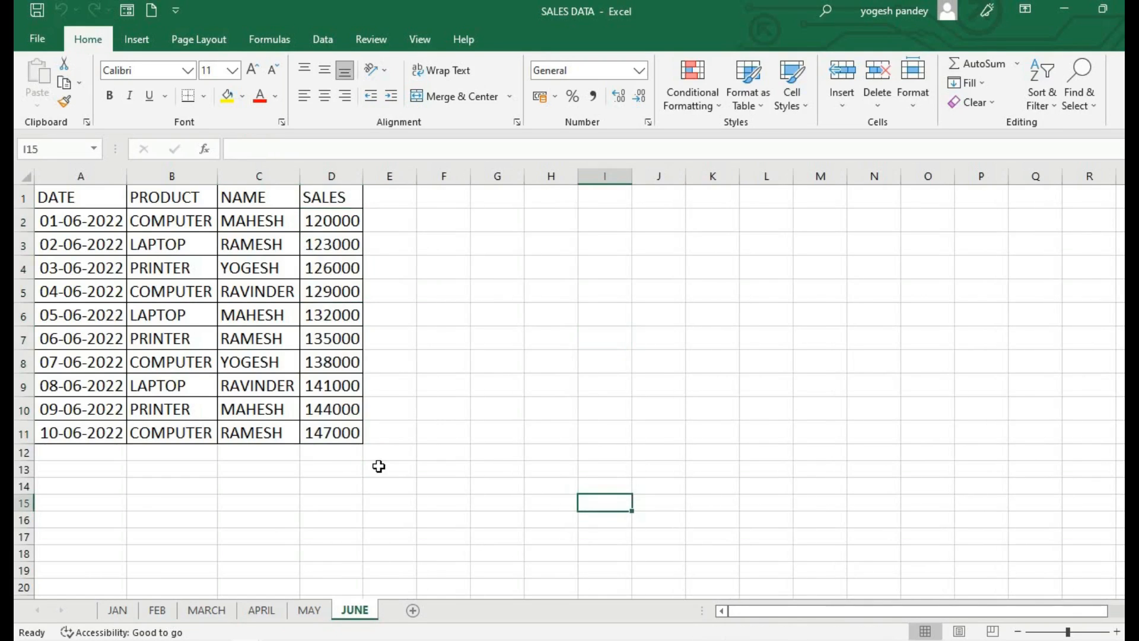
{"action": "left_click", "coordinate": [383, 468]}
{"action": "left_click", "coordinate": [146, 460]}
{"action": "left_click", "coordinate": [481, 448]}
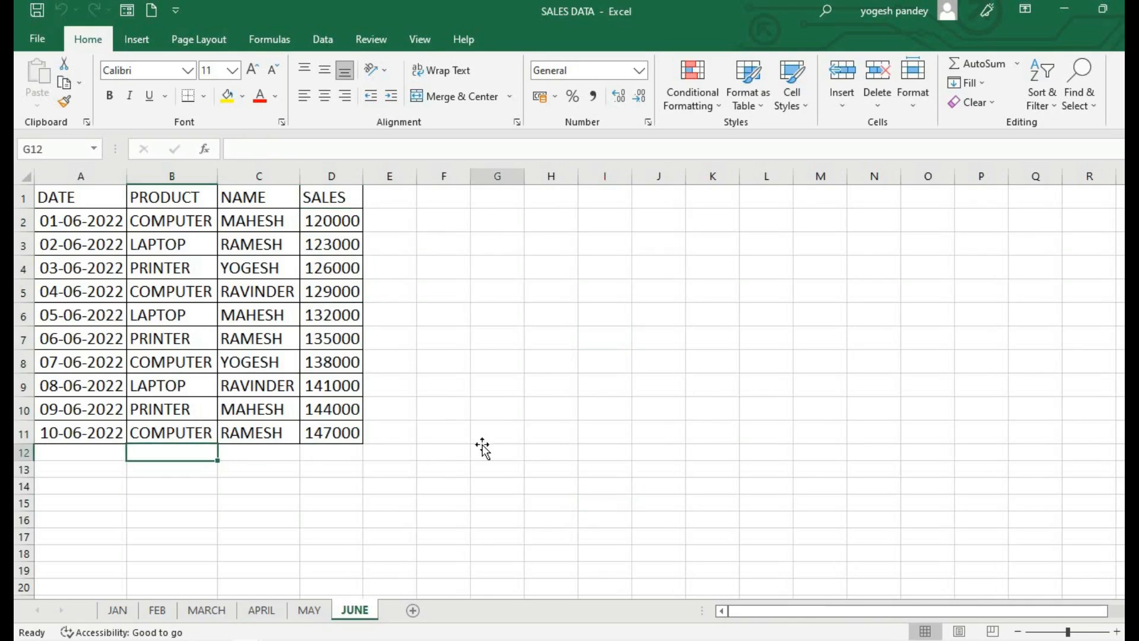
{"action": "left_click", "coordinate": [680, 386]}
{"action": "left_click", "coordinate": [469, 263]}
{"action": "left_click", "coordinate": [419, 218]}
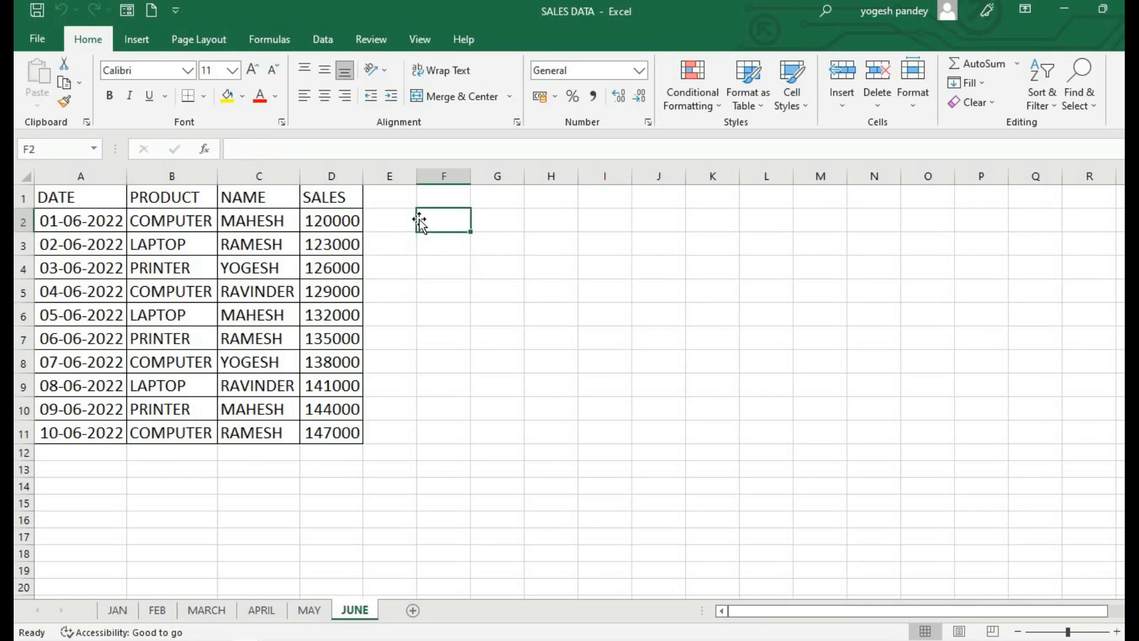
{"action": "left_click", "coordinate": [336, 225]}
{"action": "left_click", "coordinate": [308, 336]}
{"action": "left_click", "coordinate": [204, 343]}
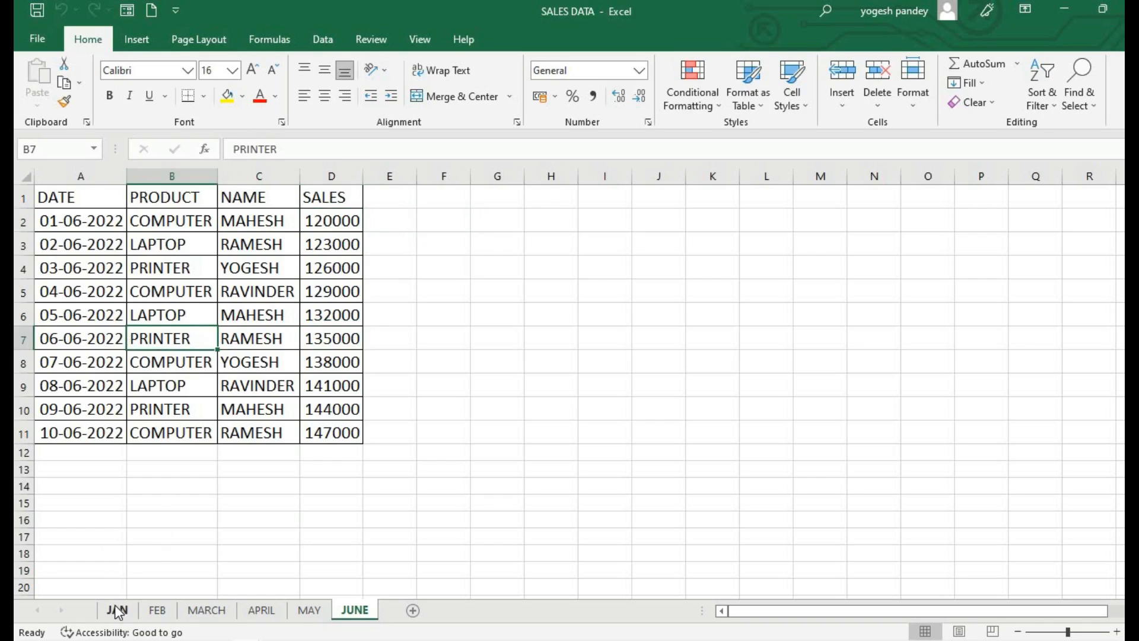
{"action": "left_click", "coordinate": [324, 492]}
{"action": "left_click", "coordinate": [165, 432]}
{"action": "left_click", "coordinate": [76, 435]}
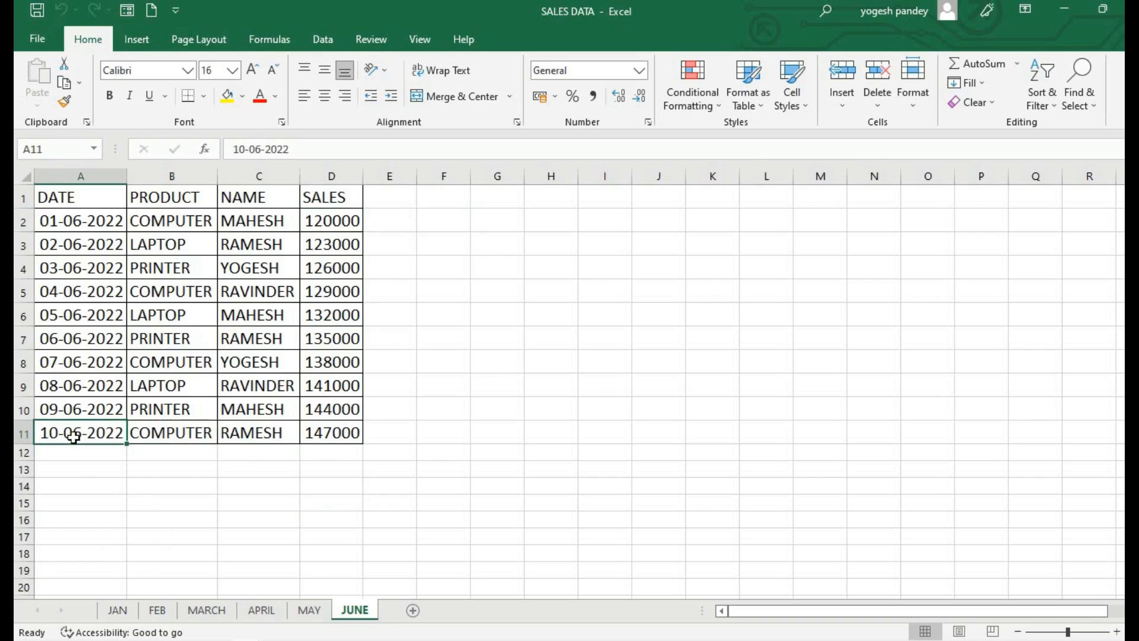
{"action": "left_click", "coordinate": [79, 472]}
{"action": "left_click", "coordinate": [201, 506]}
{"action": "left_click", "coordinate": [474, 519]}
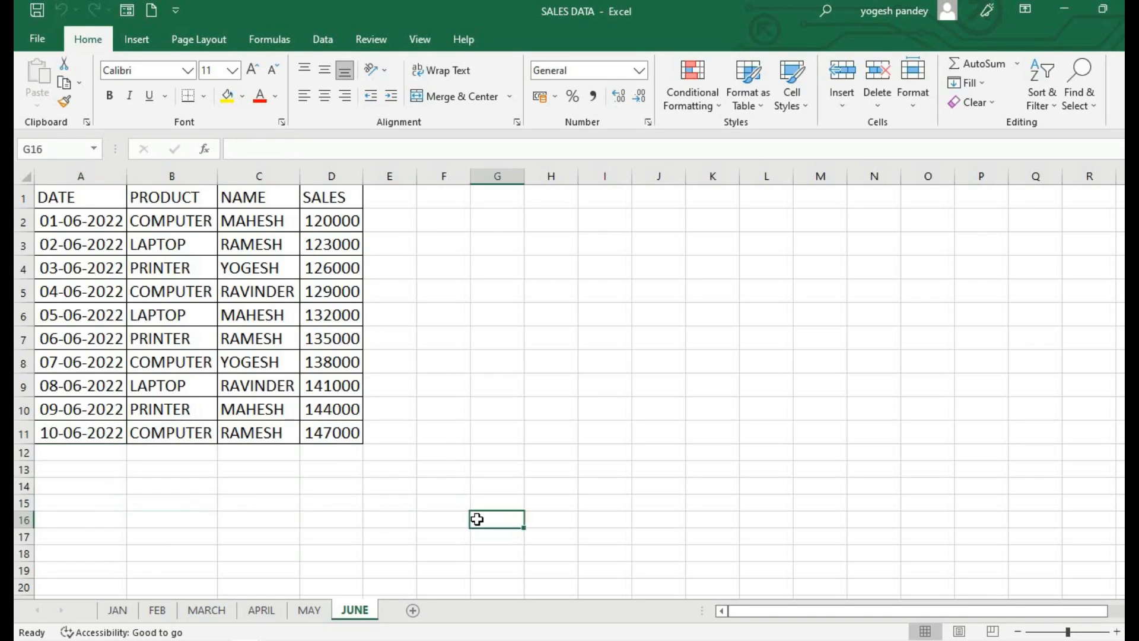
{"action": "left_click", "coordinate": [306, 518]}
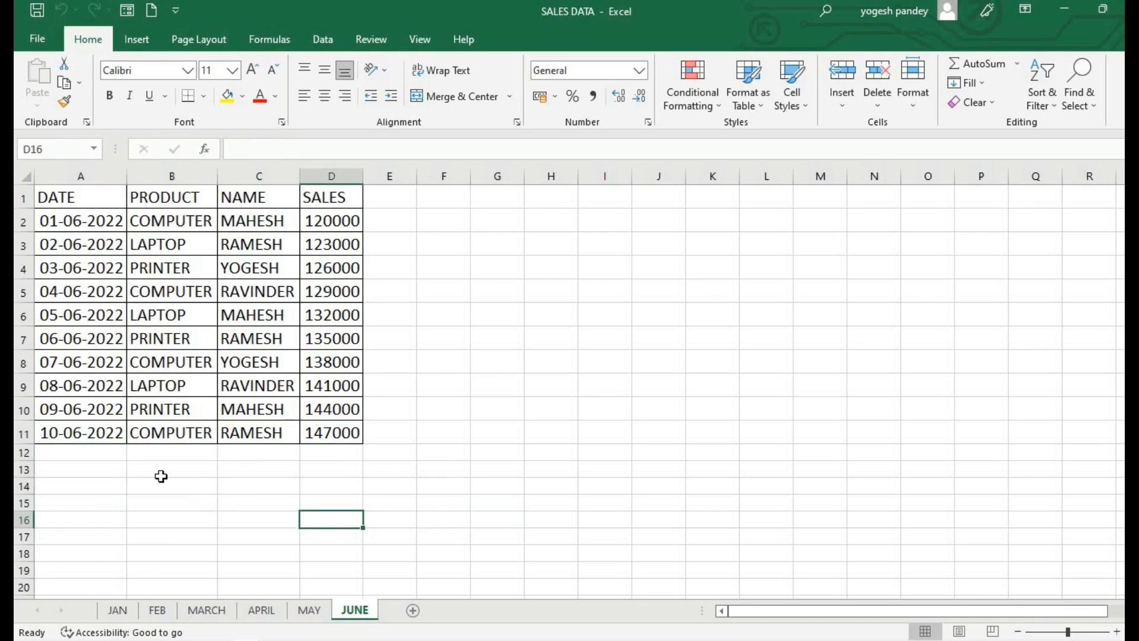
{"action": "left_click", "coordinate": [159, 474]}
{"action": "left_click", "coordinate": [79, 473]}
{"action": "left_click", "coordinate": [431, 422]}
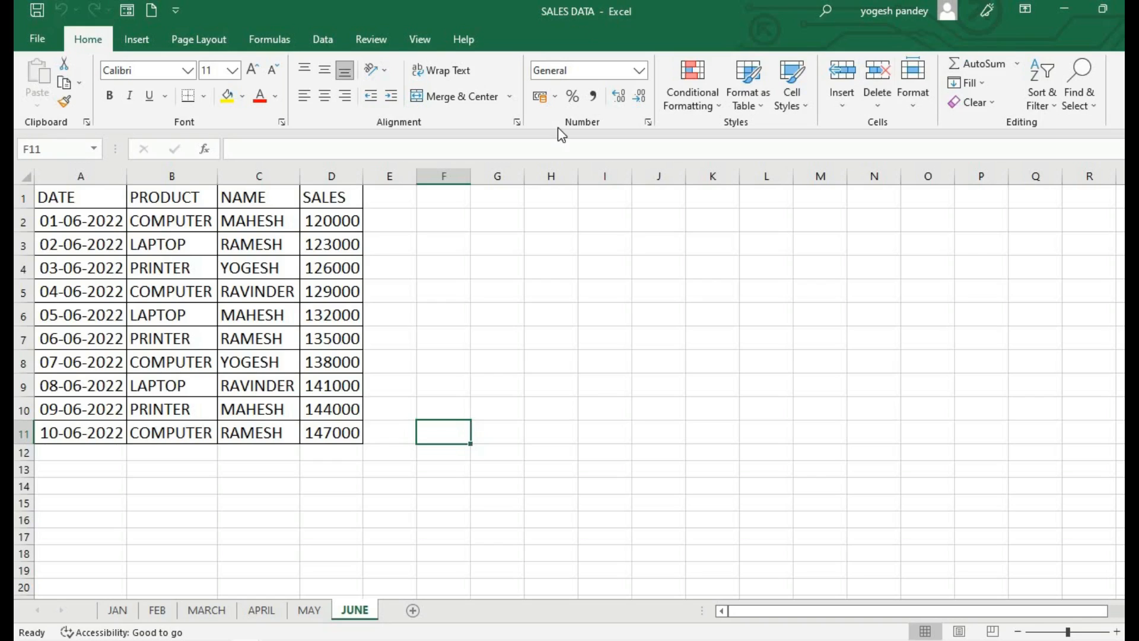
{"action": "left_click", "coordinate": [474, 268]}
{"action": "left_click", "coordinate": [412, 269]}
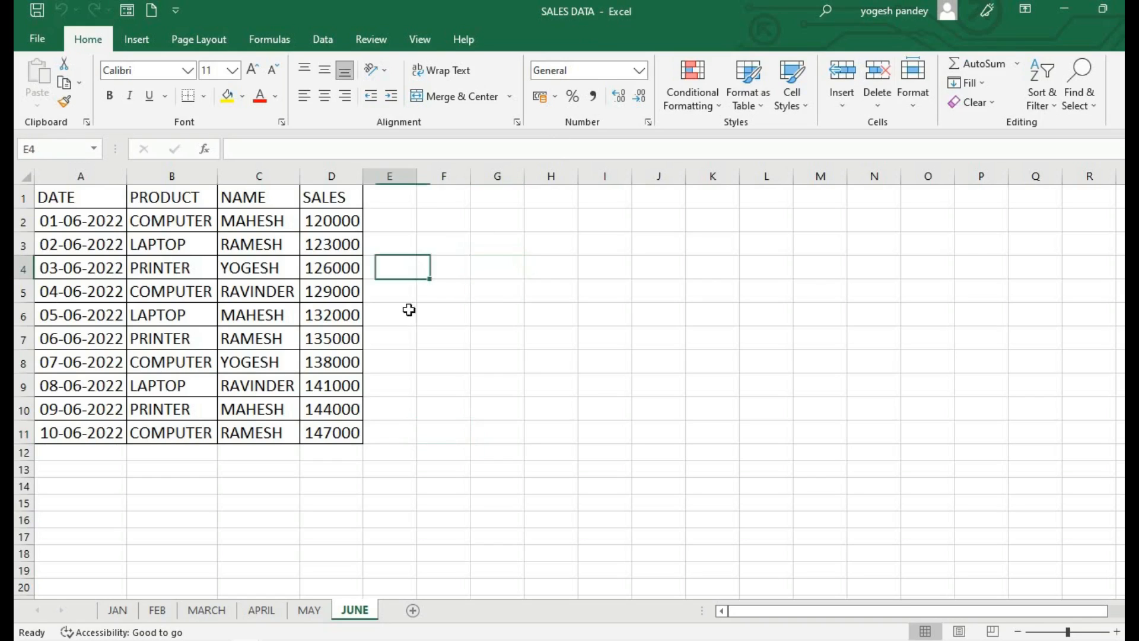
{"action": "left_click", "coordinate": [415, 384]}
{"action": "left_click", "coordinate": [572, 371]}
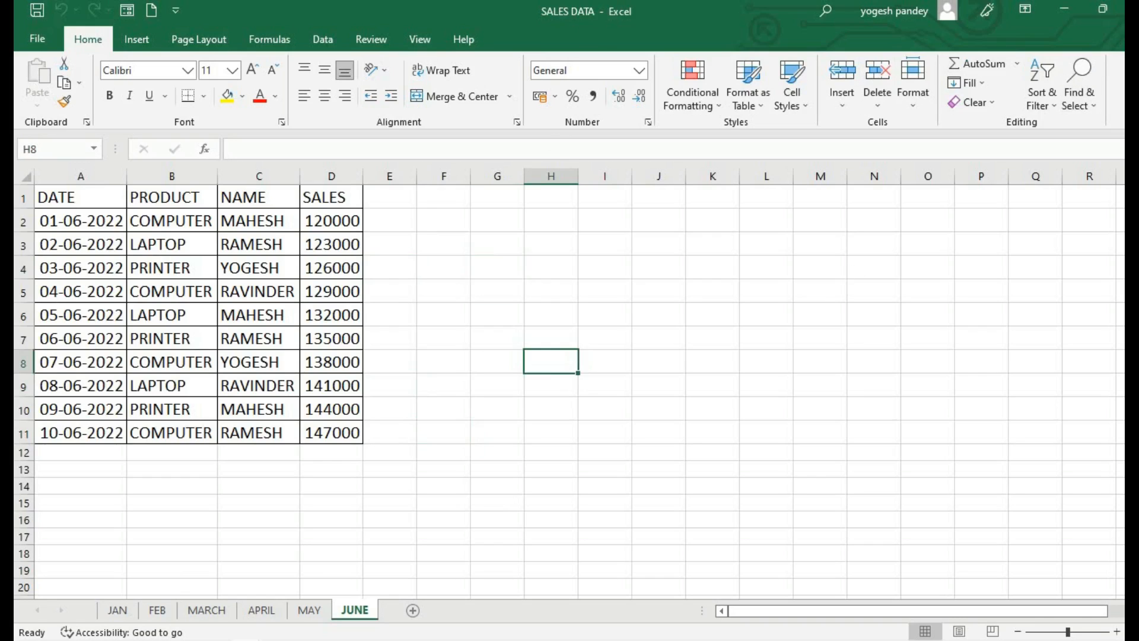
- Create a new blank workbook
{"action": "key", "text": "ctrl+n"}
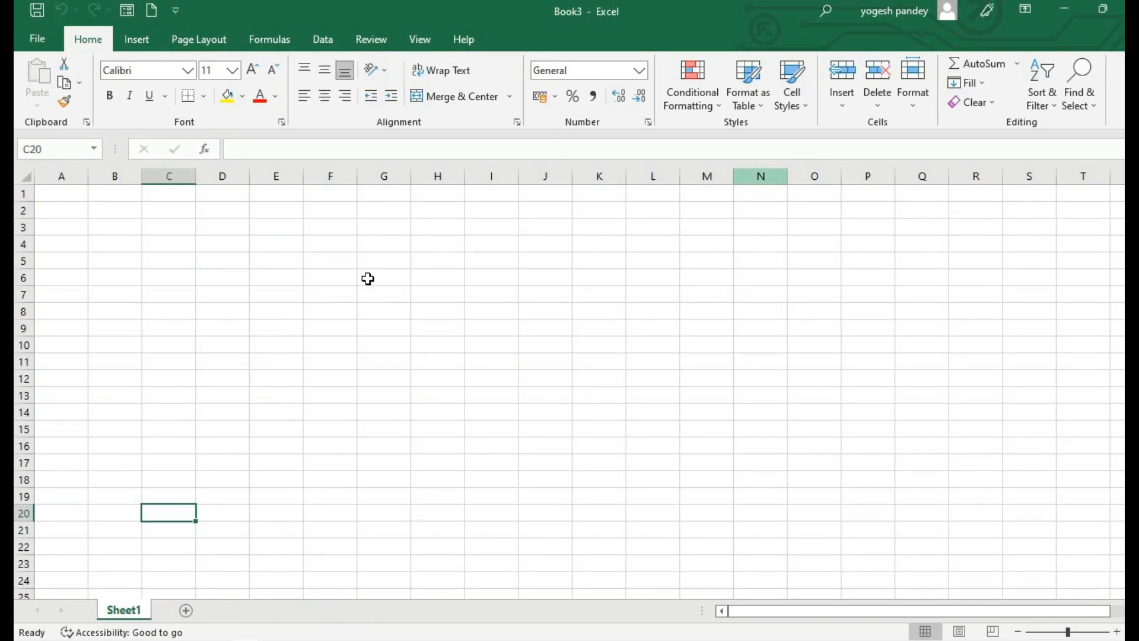
{"action": "left_click", "coordinate": [369, 277]}
{"action": "left_click", "coordinate": [106, 254]}
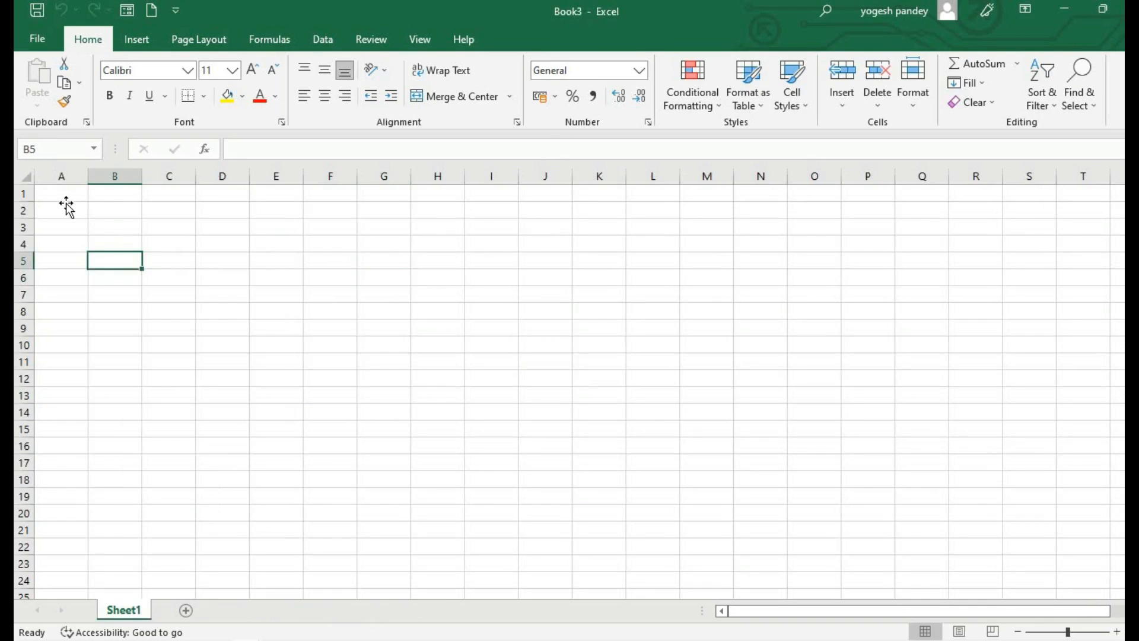
{"action": "left_click", "coordinate": [63, 206]}
{"action": "left_click", "coordinate": [61, 188]}
{"action": "left_click", "coordinate": [94, 308]}
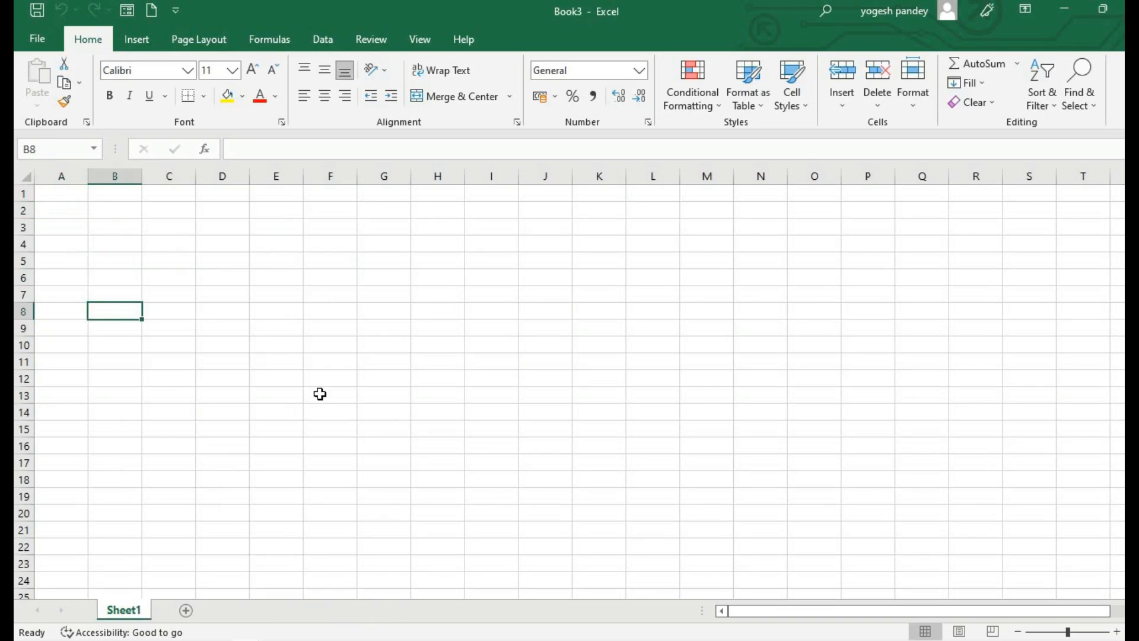
{"action": "left_click", "coordinate": [323, 394]}
{"action": "left_click", "coordinate": [132, 294]}
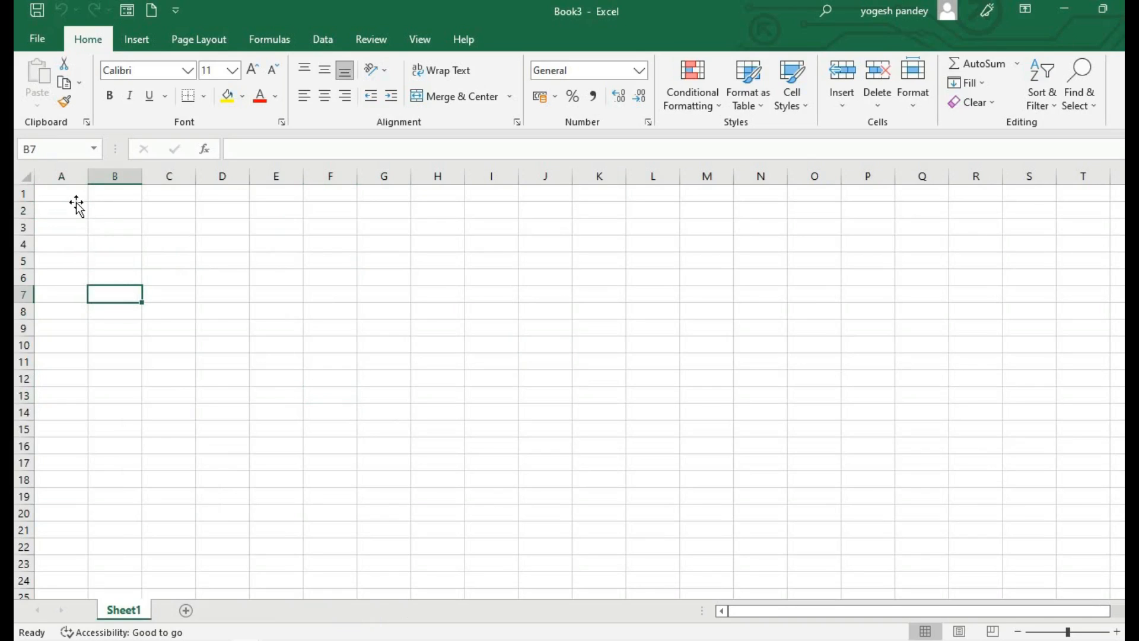
{"action": "left_click", "coordinate": [77, 205]}
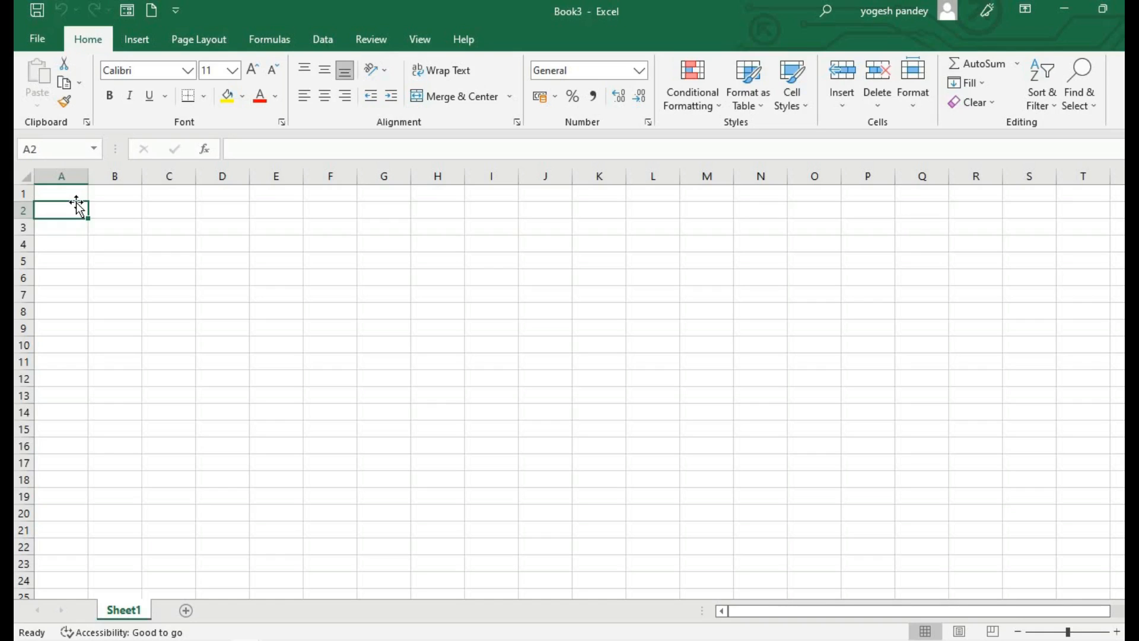
- Create a further blank workbook from the start page and close it again
{"action": "left_click", "coordinate": [49, 47]}
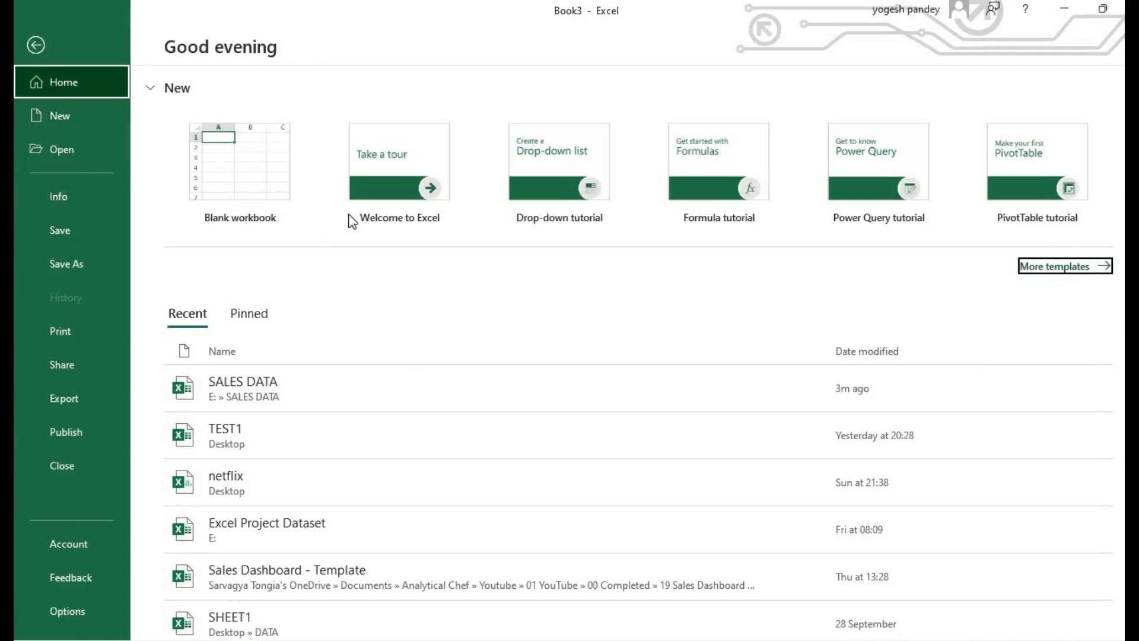
{"action": "left_click", "coordinate": [266, 184]}
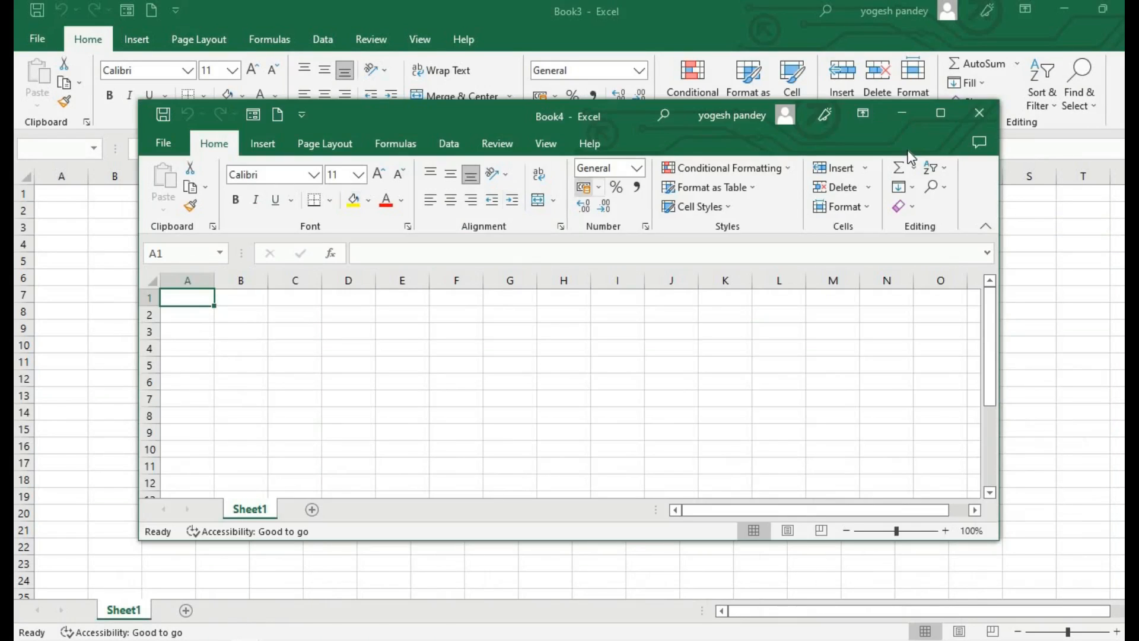
{"action": "left_click", "coordinate": [978, 112]}
{"action": "left_click", "coordinate": [458, 306]}
{"action": "left_click", "coordinate": [160, 247]}
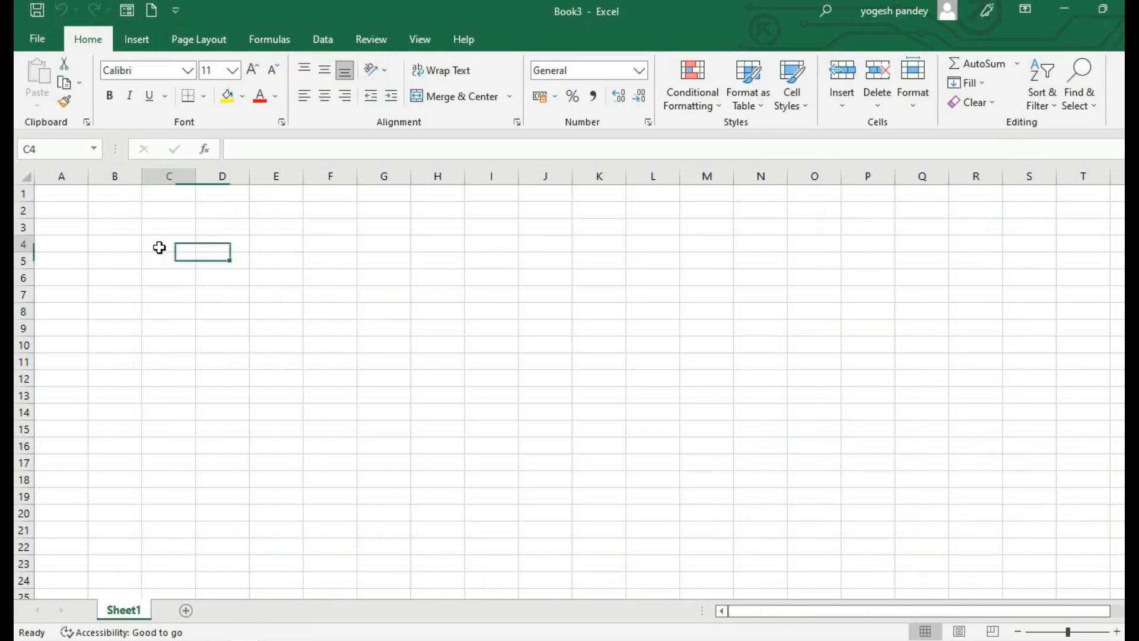
- From cell A1, start a new query on an Excel workbook file and choose SALES DATA in the SALES DATA folder on Backups (E:)
{"action": "left_click", "coordinate": [66, 197]}
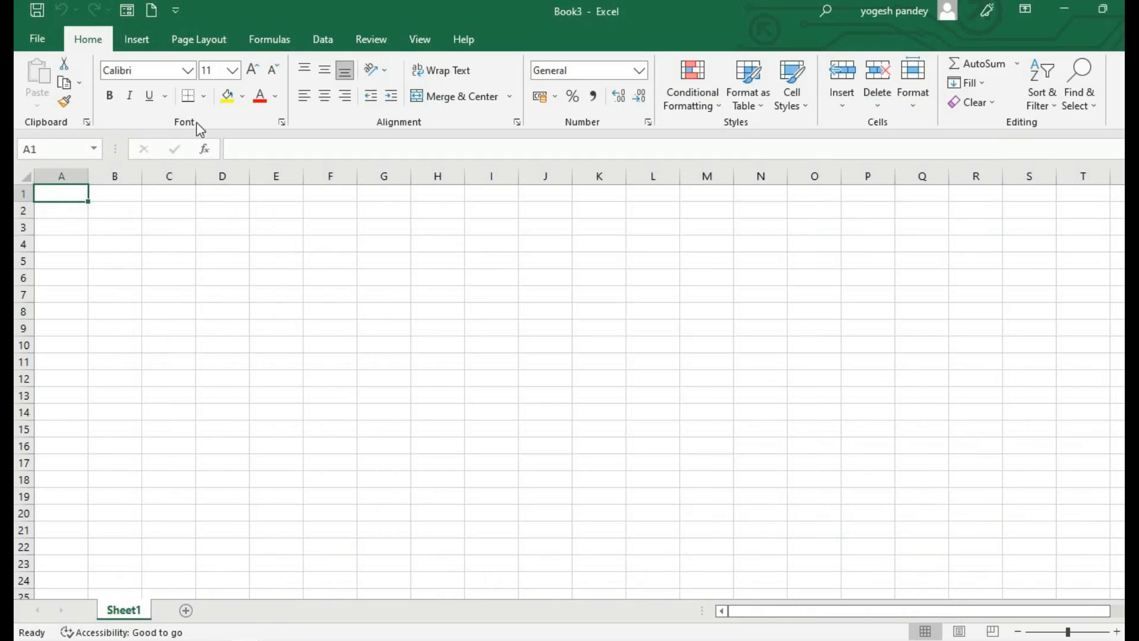
{"action": "left_click", "coordinate": [333, 48]}
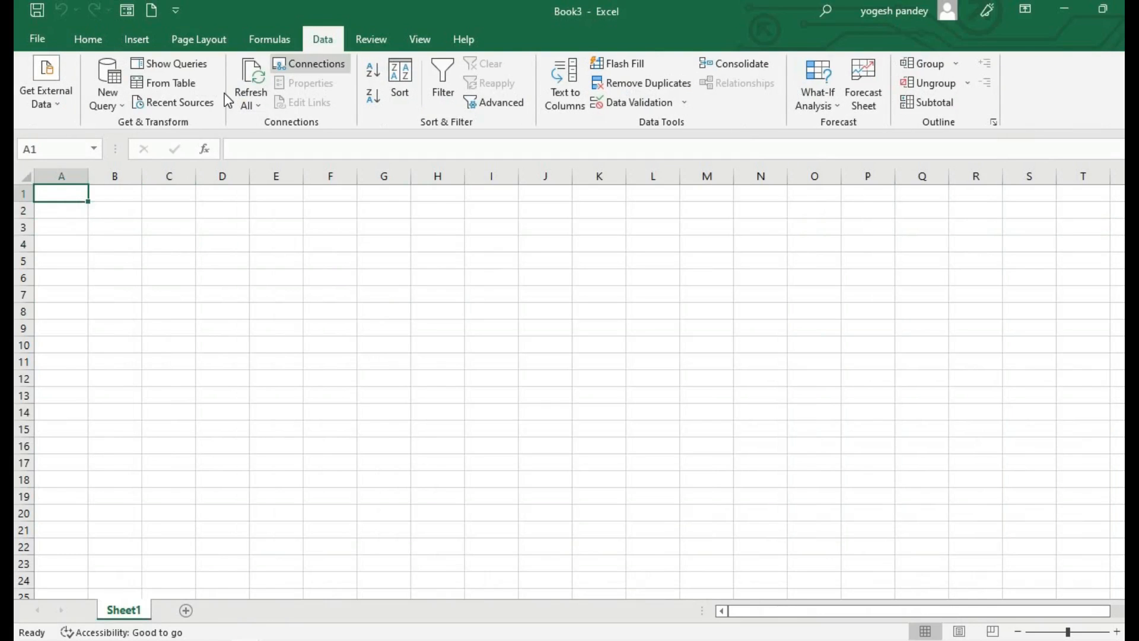
{"action": "left_click", "coordinate": [123, 110]}
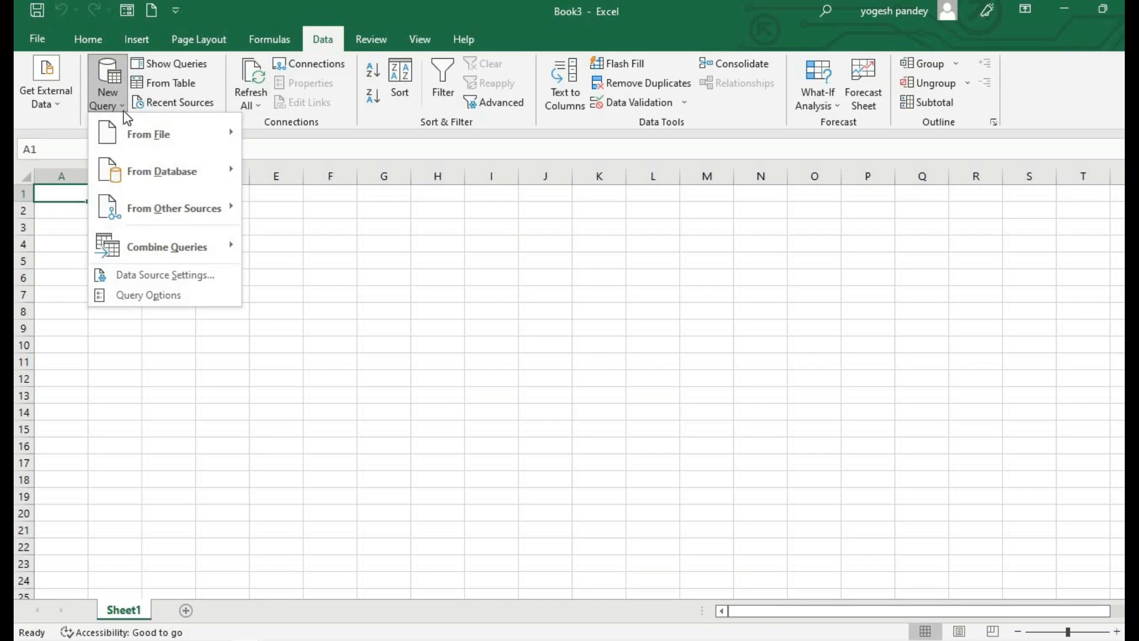
{"action": "mouse_move", "coordinate": [131, 130]}
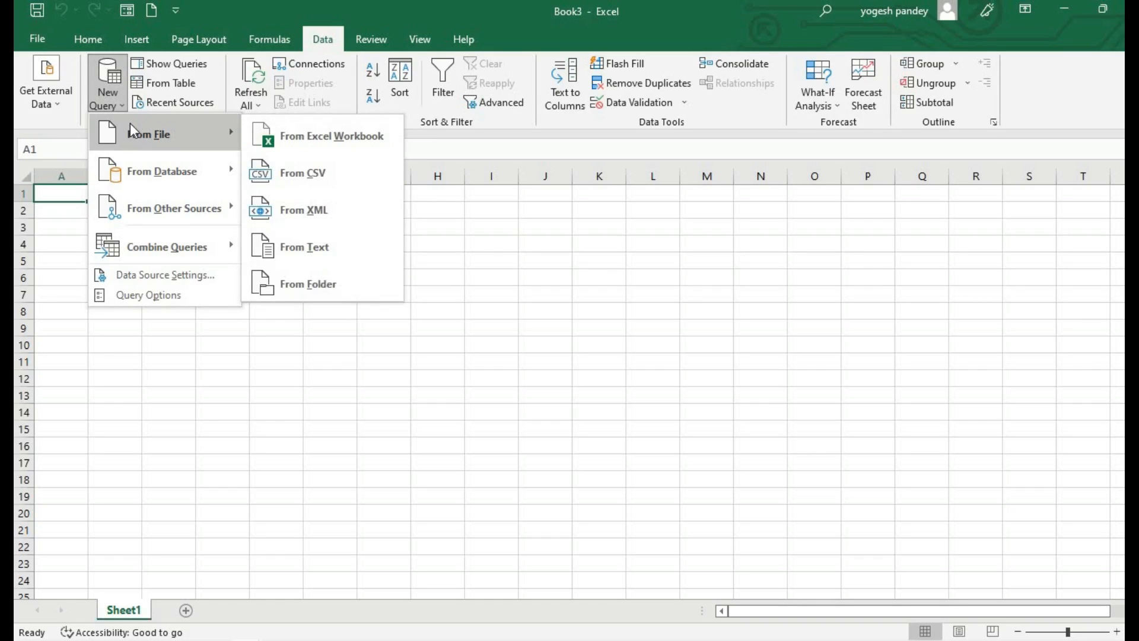
{"action": "left_click", "coordinate": [271, 137]}
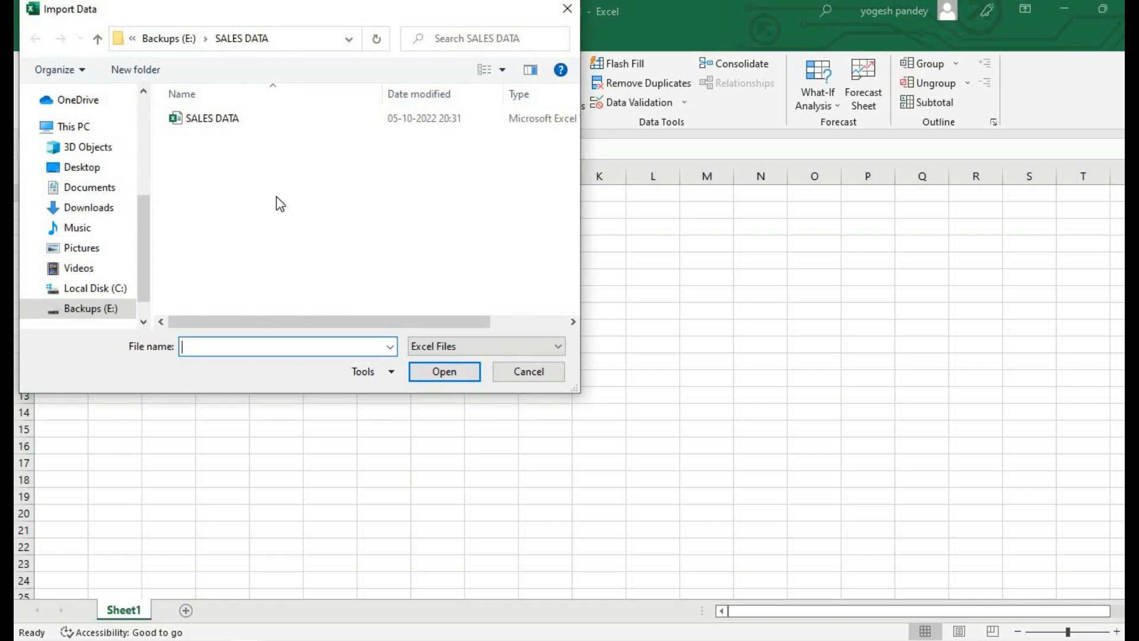
{"action": "double_click", "coordinate": [219, 126]}
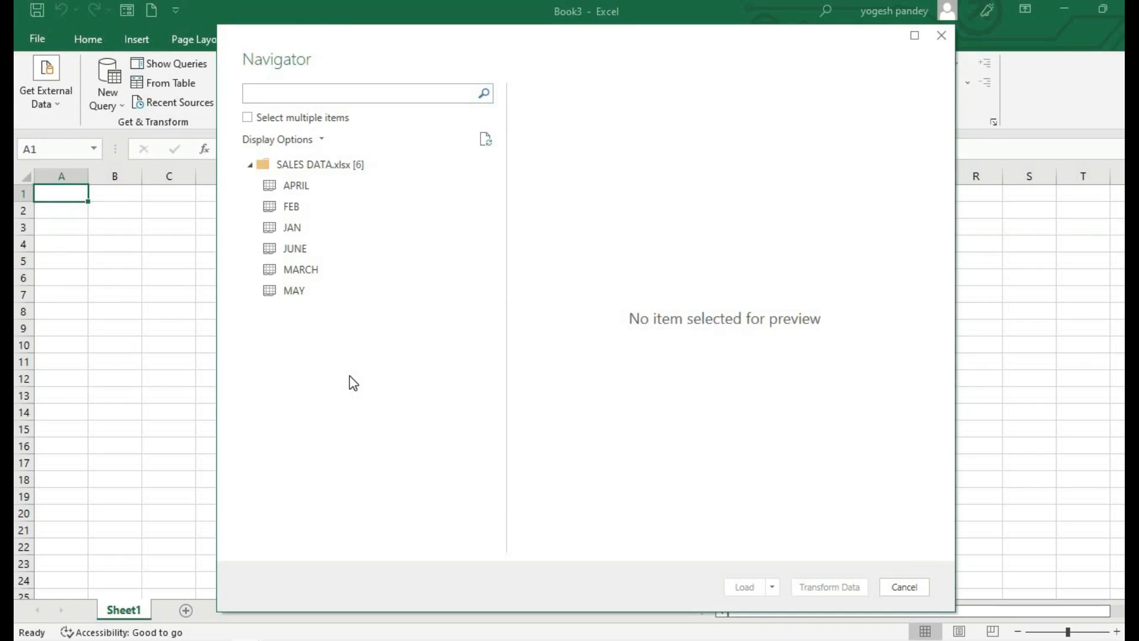
- Allow several items of SALES DATA.xlsx to be selected in the Navigator
{"action": "left_click_drag", "start_coordinate": [330, 190], "coordinate": [332, 205]}
{"action": "left_click", "coordinate": [248, 117]}
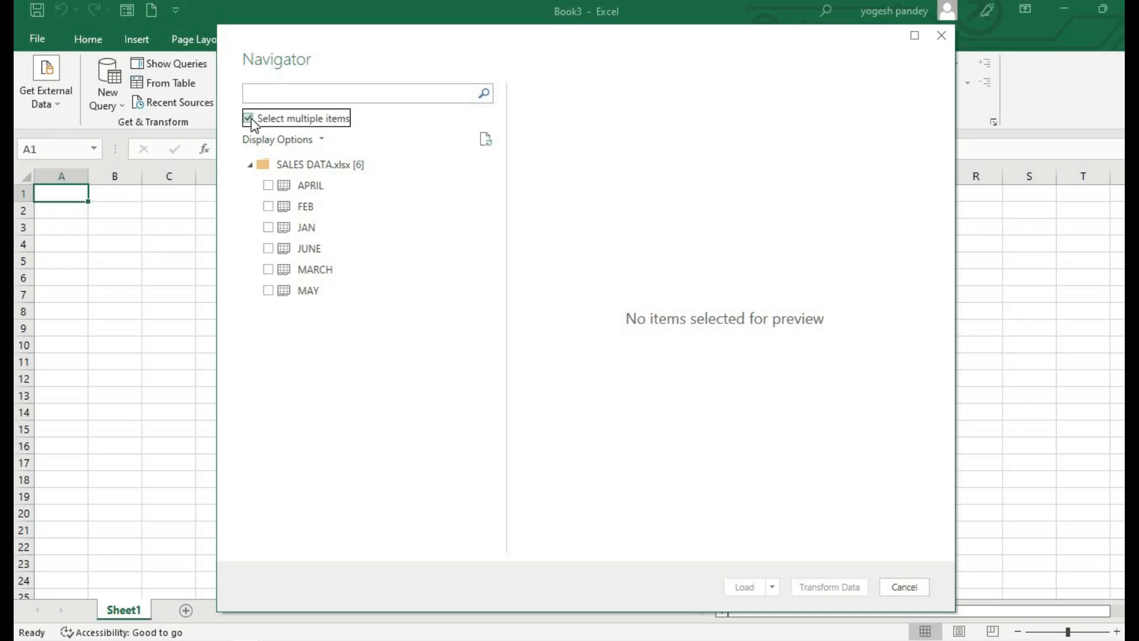
{"action": "left_click", "coordinate": [266, 184]}
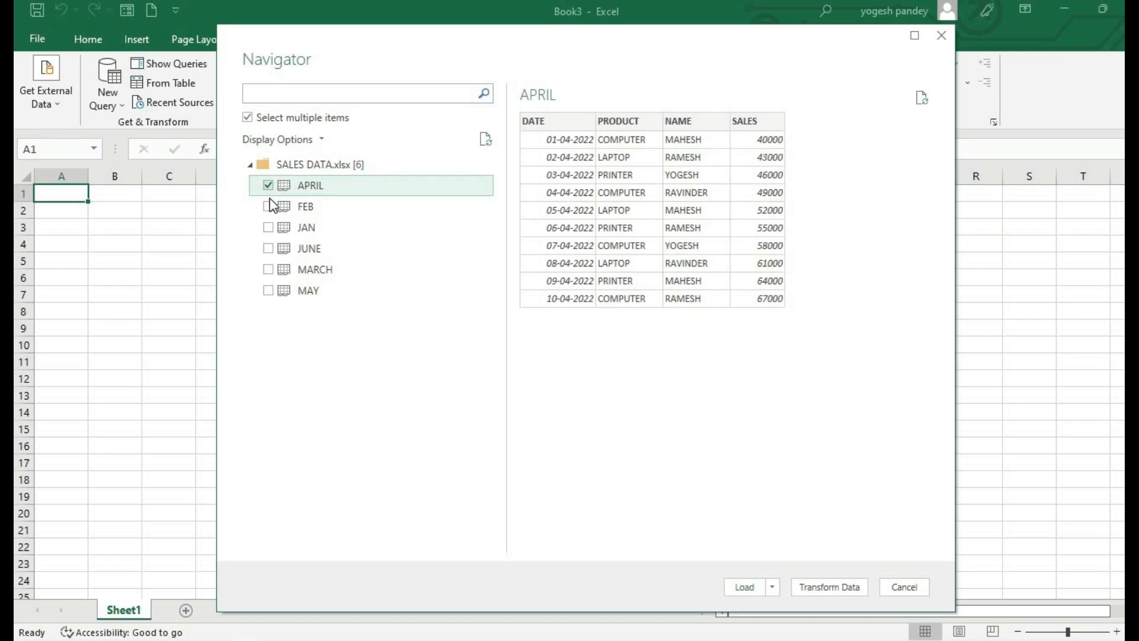
{"action": "left_click", "coordinate": [270, 199]}
{"action": "left_click", "coordinate": [270, 187]}
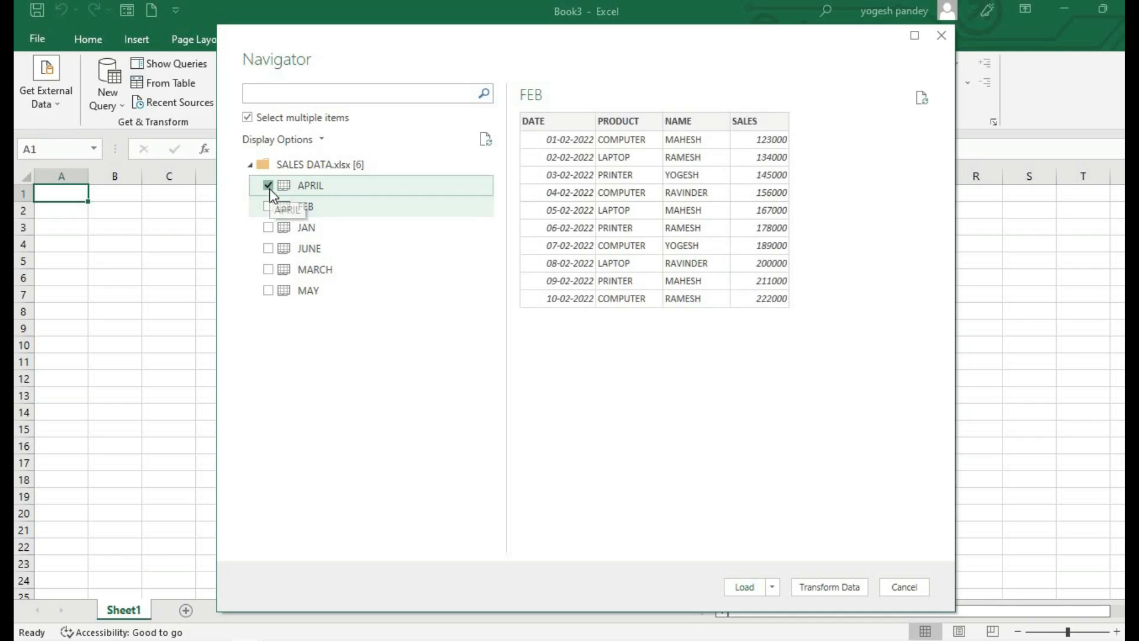
- Select the JAN, FEB, MARCH, APRIL, MAY and JUNE sheets and open them for transformation in the Power Query Editor
{"action": "left_click", "coordinate": [270, 227]}
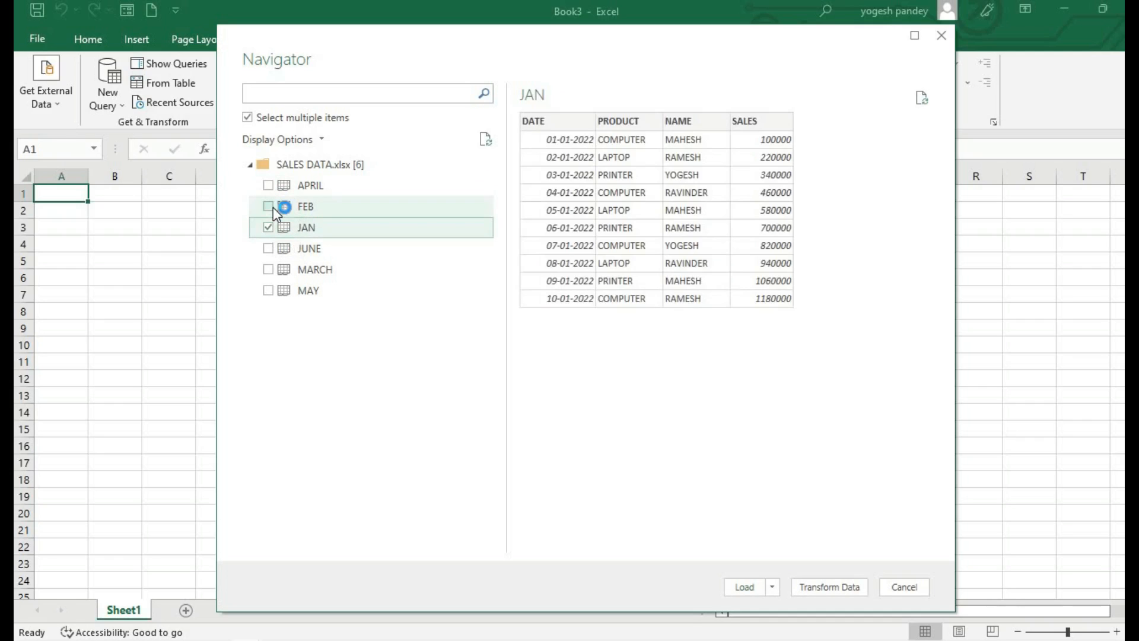
{"action": "left_click", "coordinate": [270, 207]}
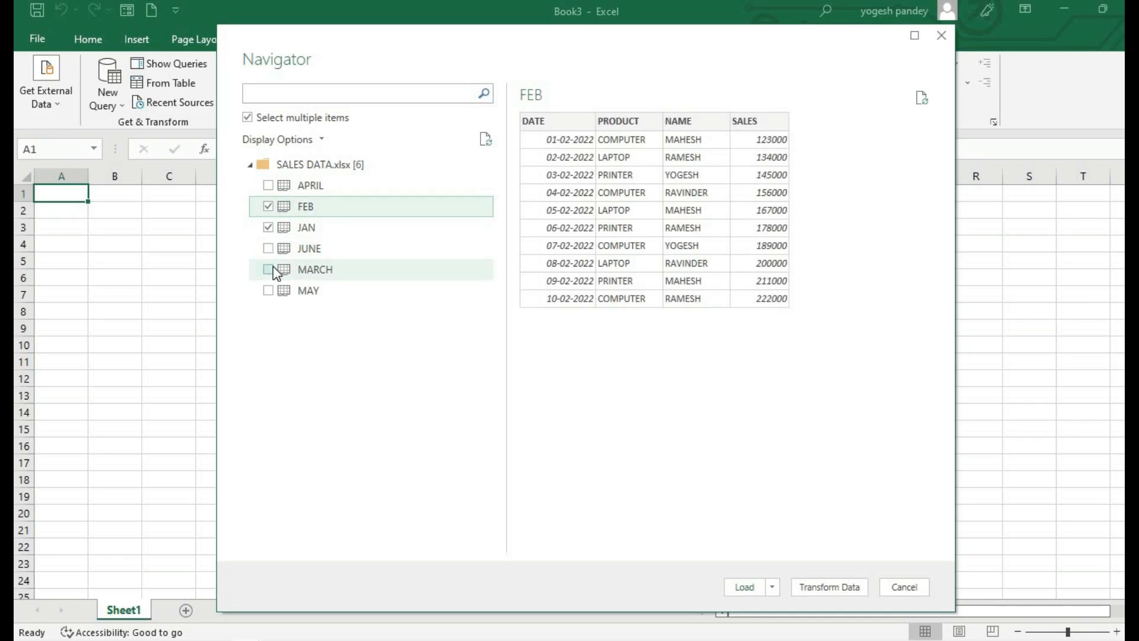
{"action": "left_click", "coordinate": [273, 268]}
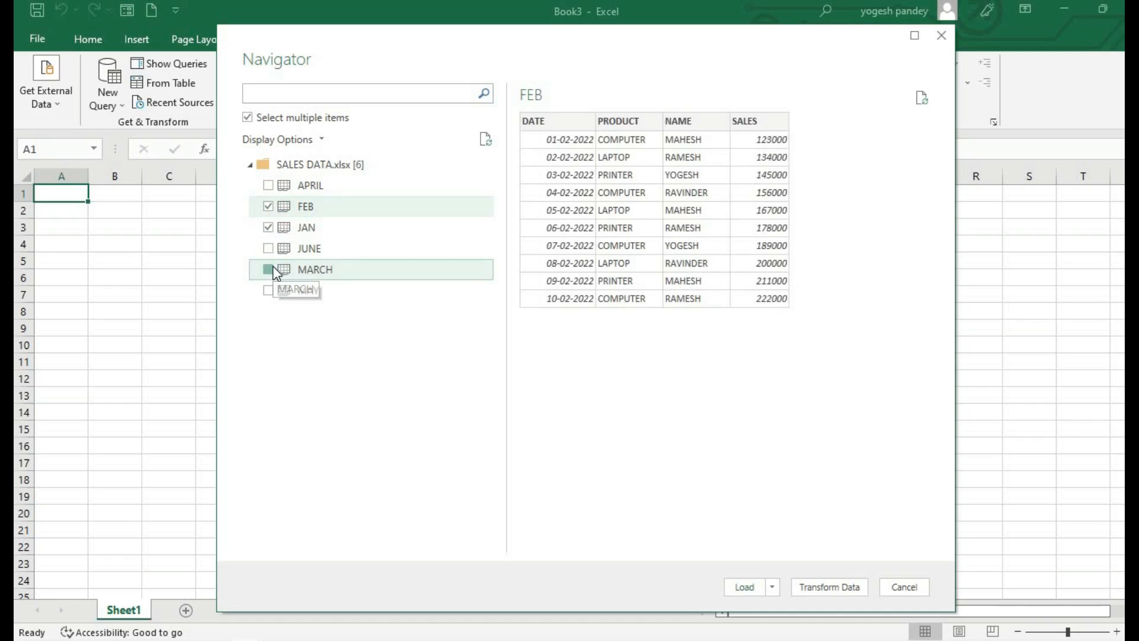
{"action": "left_click", "coordinate": [269, 185]}
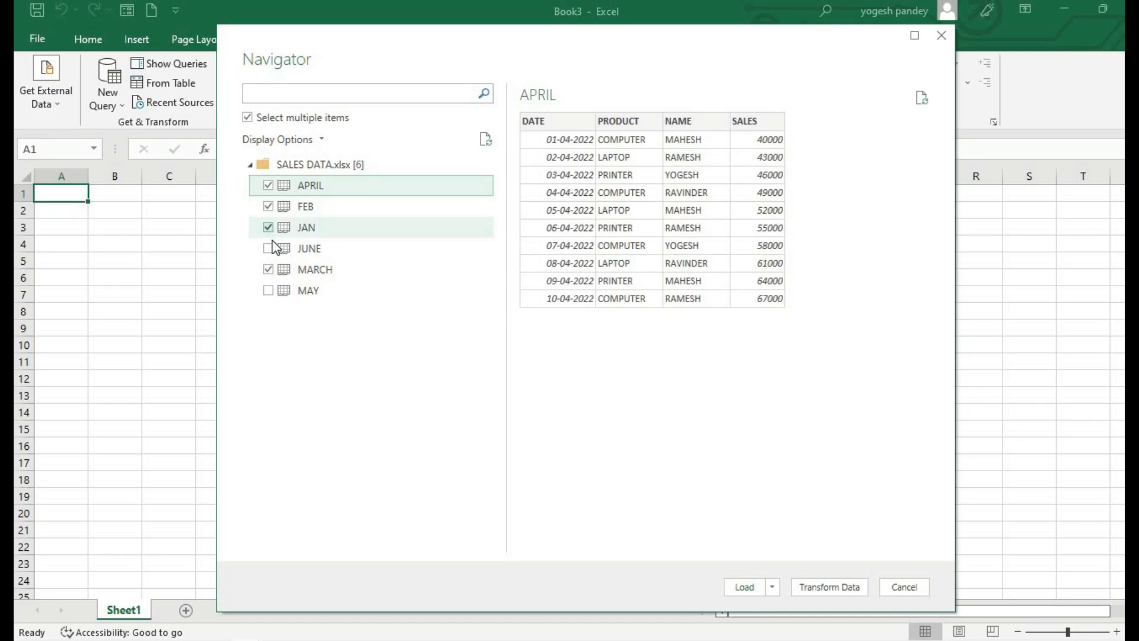
{"action": "left_click", "coordinate": [272, 290]}
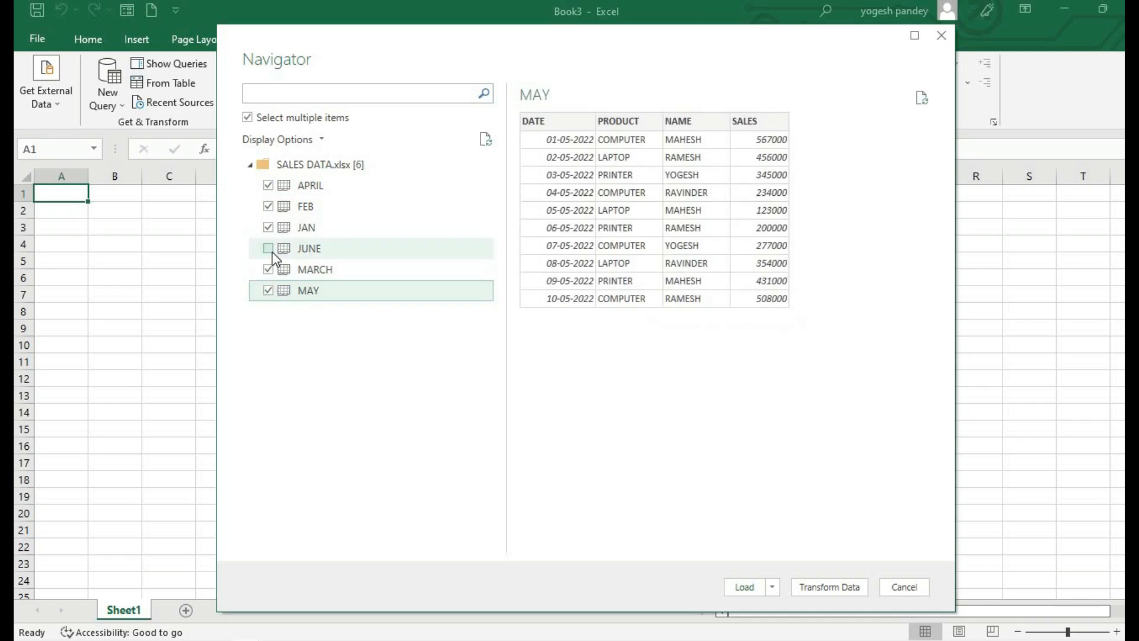
{"action": "left_click", "coordinate": [272, 252]}
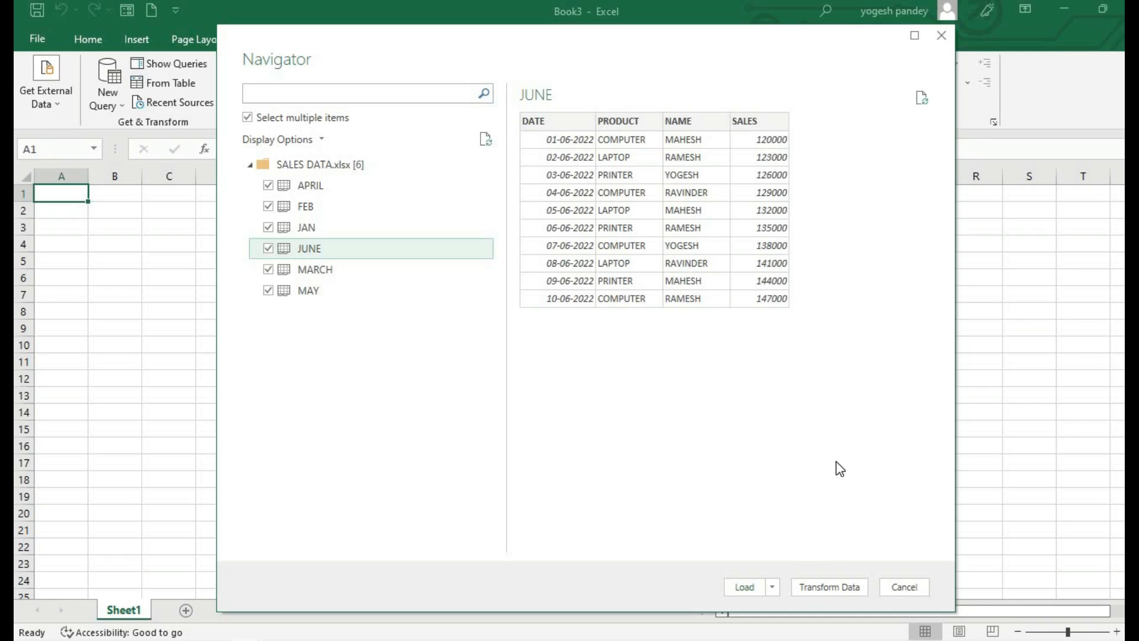
{"action": "left_click", "coordinate": [823, 587]}
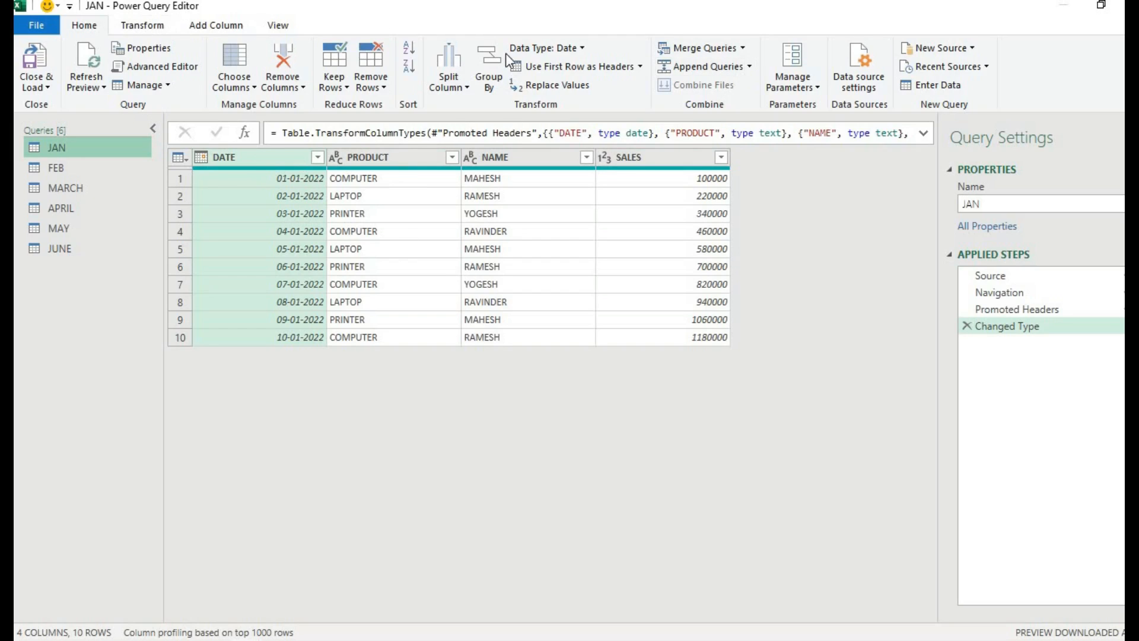
- Start appending queries as a new query from three or more tables, adding FEB, MARCH and APRIL after JAN
{"action": "left_click", "coordinate": [750, 68]}
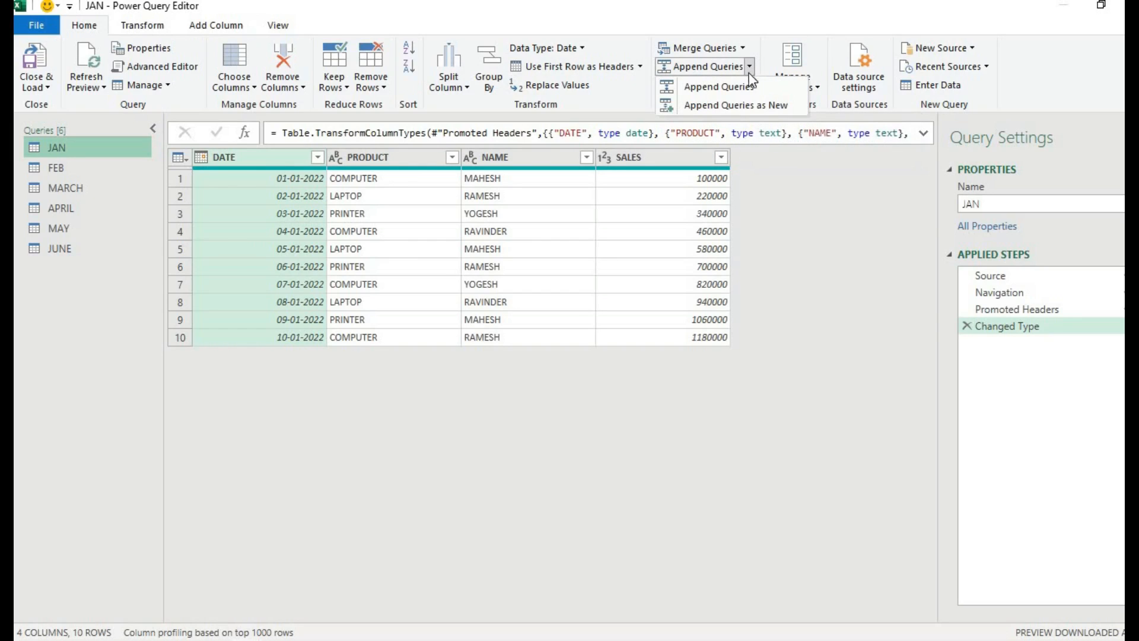
{"action": "left_click", "coordinate": [748, 106]}
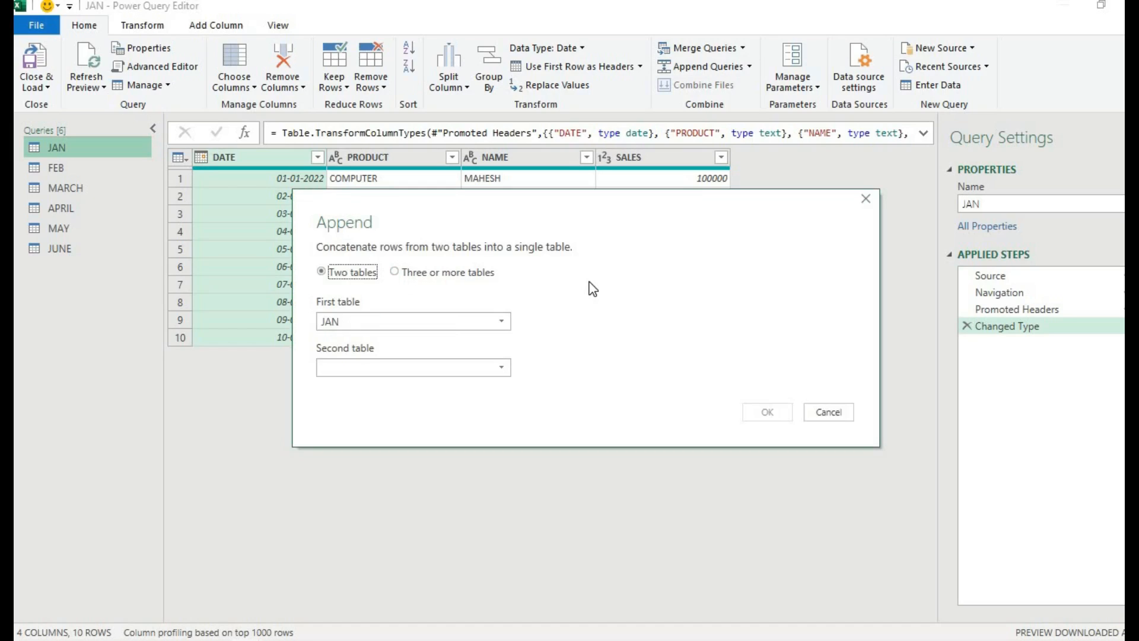
{"action": "left_click", "coordinate": [396, 272]}
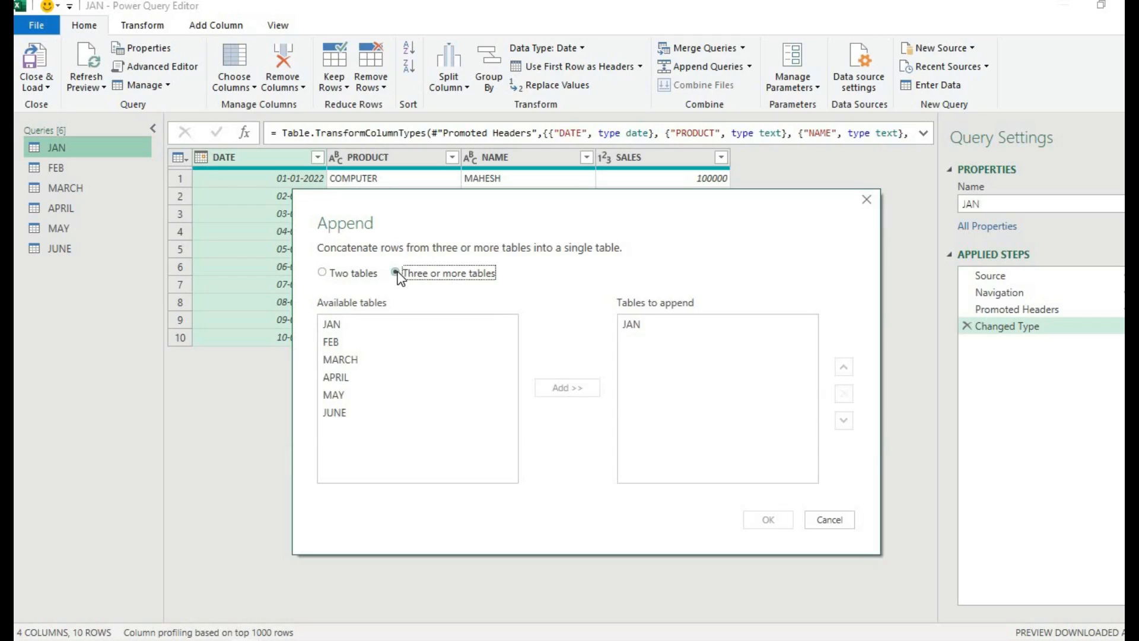
{"action": "left_click", "coordinate": [353, 344]}
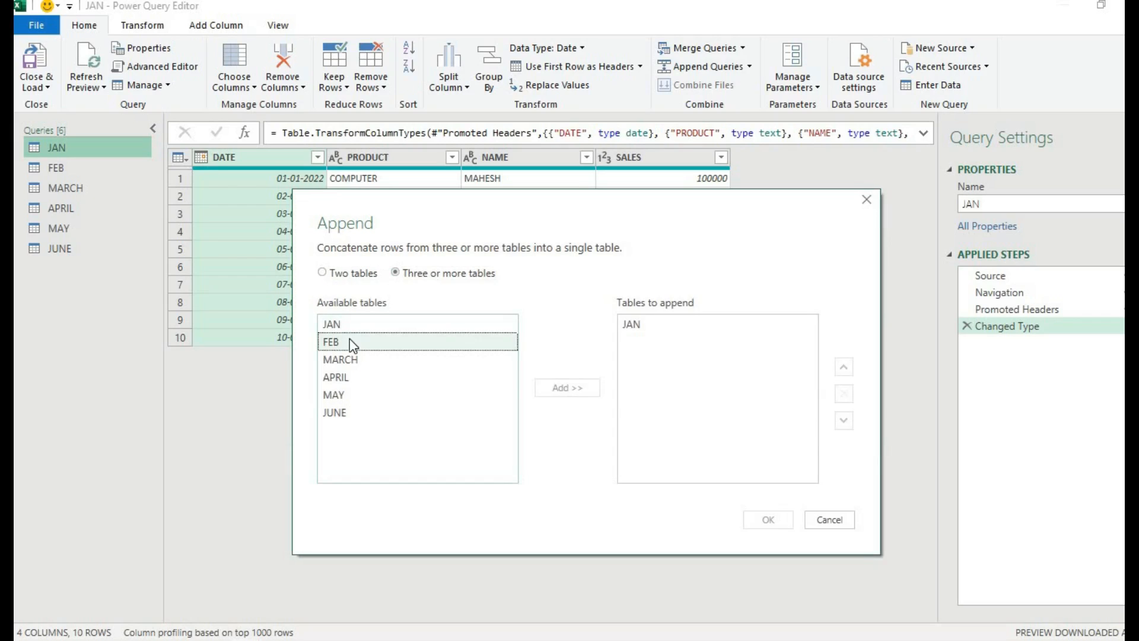
{"action": "left_click", "coordinate": [549, 388]}
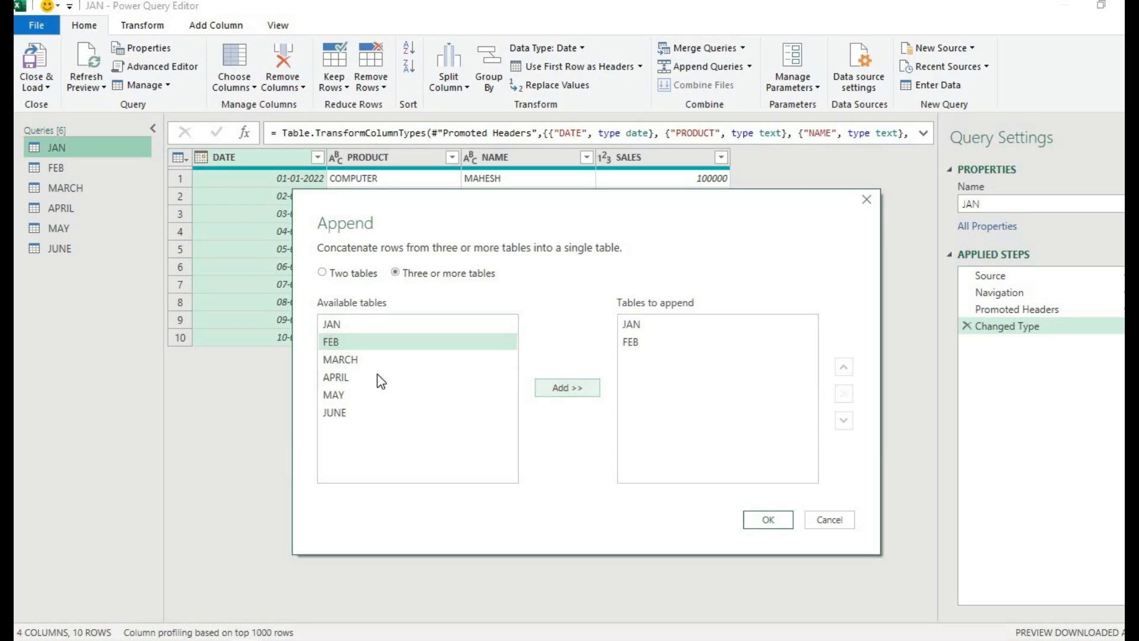
{"action": "left_click", "coordinate": [369, 359]}
{"action": "left_click", "coordinate": [549, 387]}
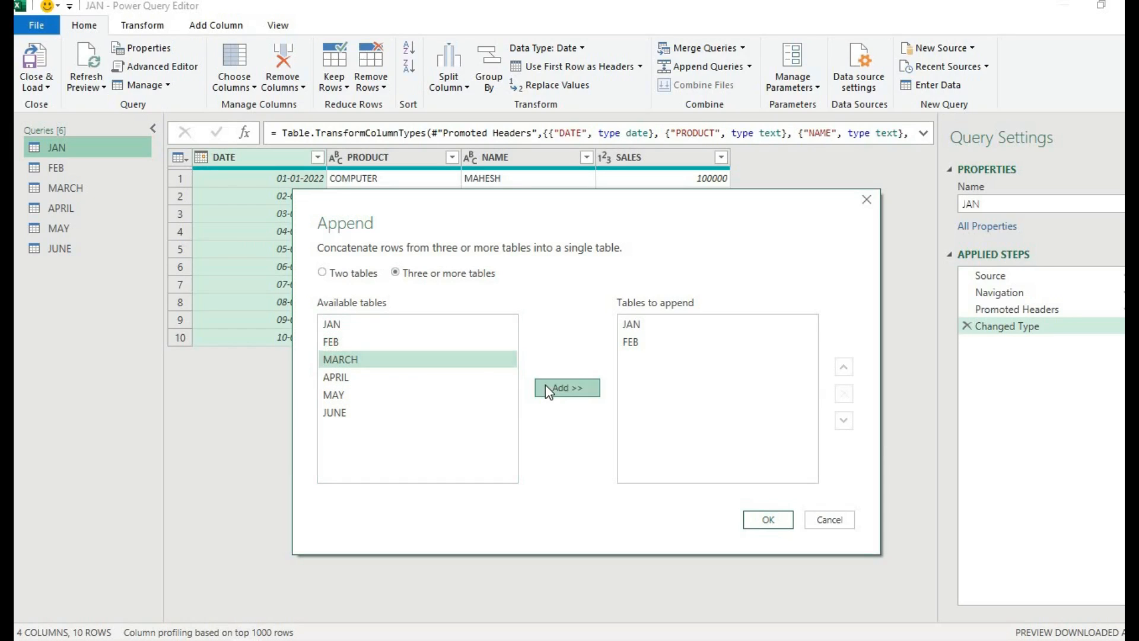
{"action": "left_click", "coordinate": [396, 380]}
{"action": "left_click", "coordinate": [545, 387]}
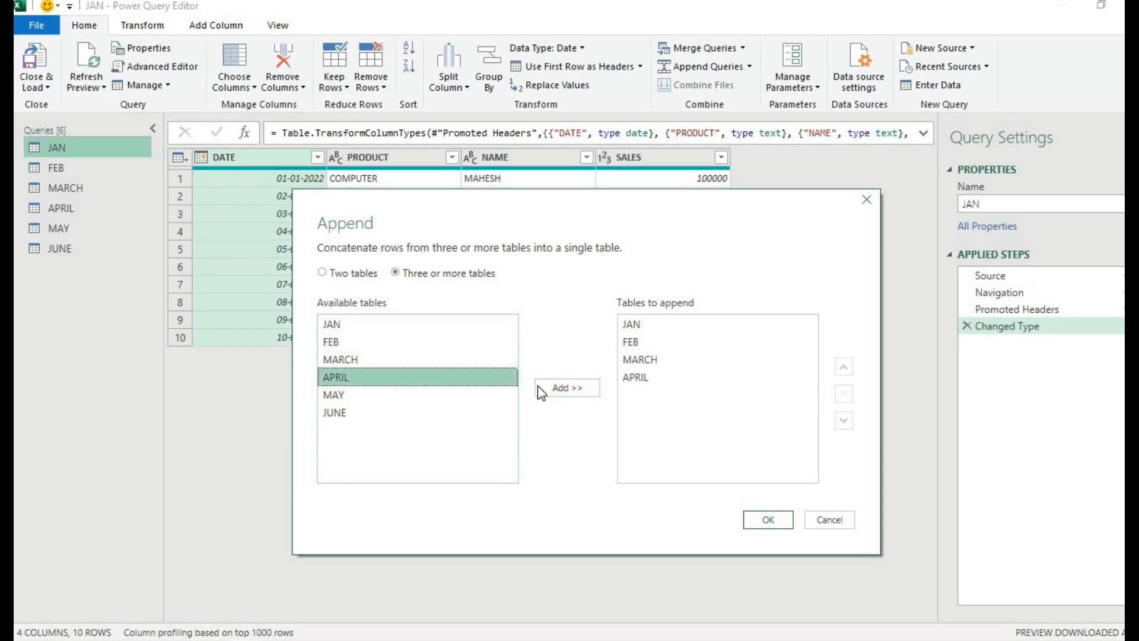
{"action": "left_click", "coordinate": [544, 387]}
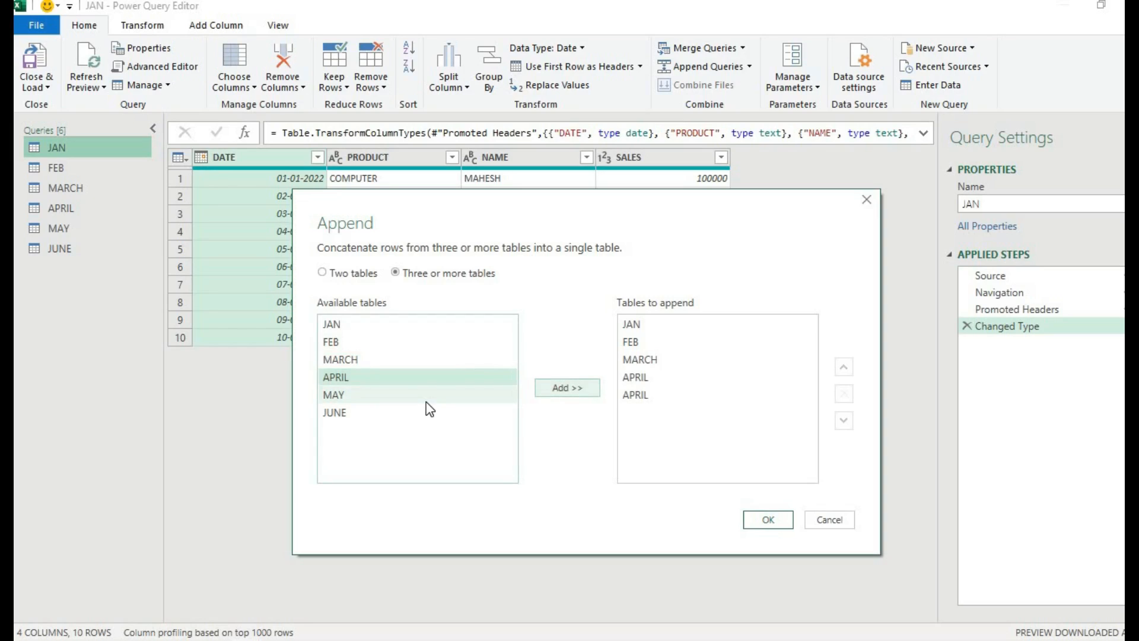
{"action": "left_click", "coordinate": [642, 394]}
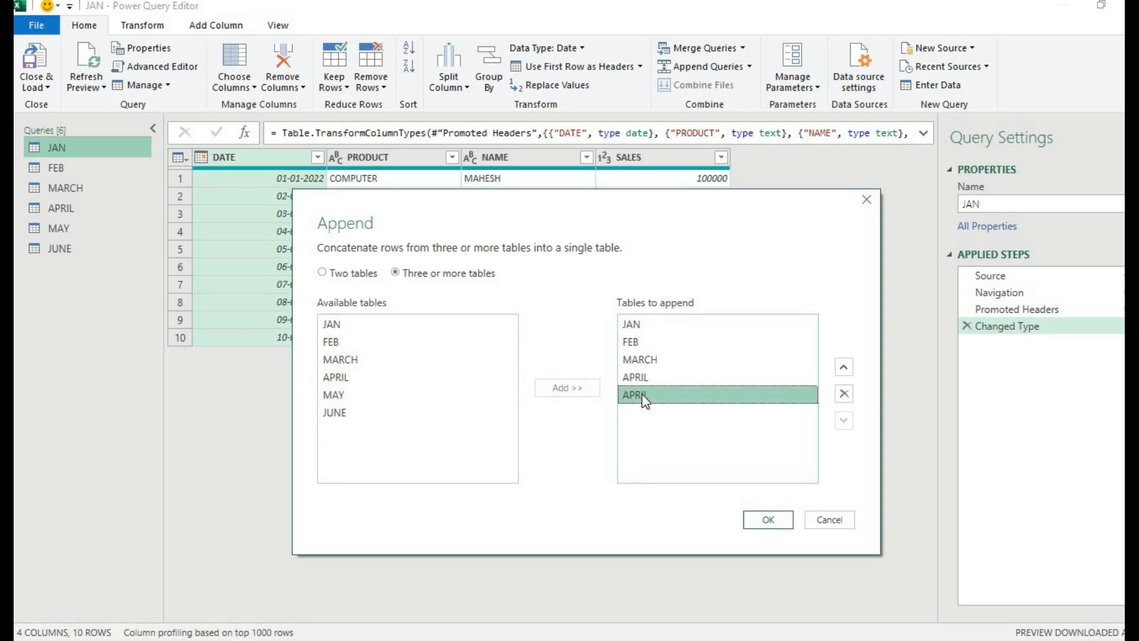
{"action": "left_click", "coordinate": [836, 394]}
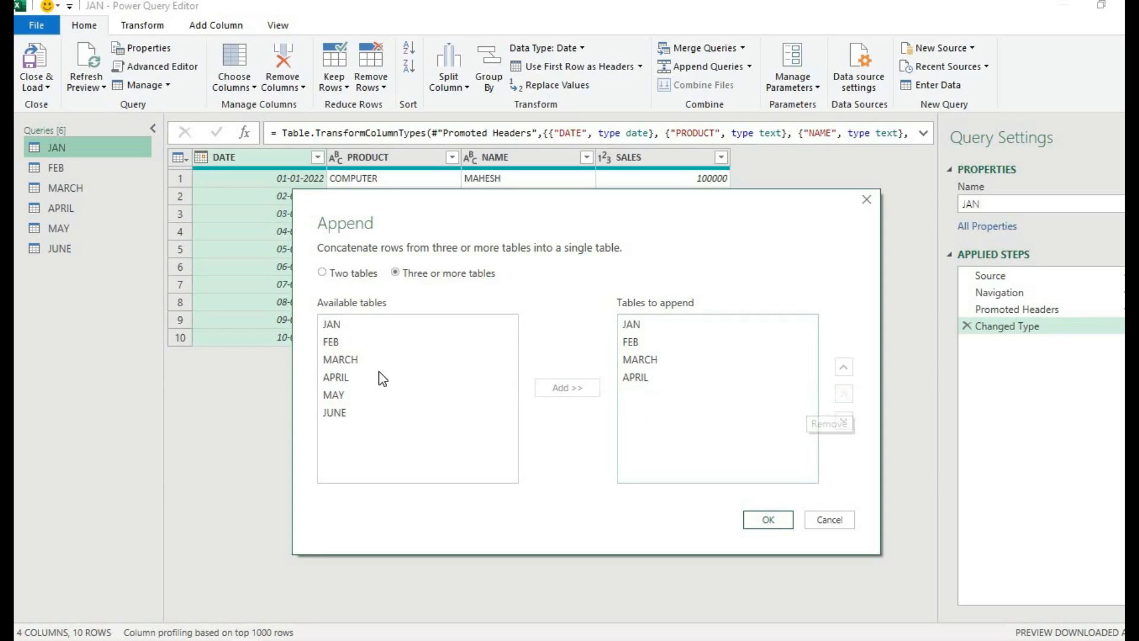
- Add MAY and JUNE to the tables to append and create the combined query
{"action": "left_click", "coordinate": [368, 394]}
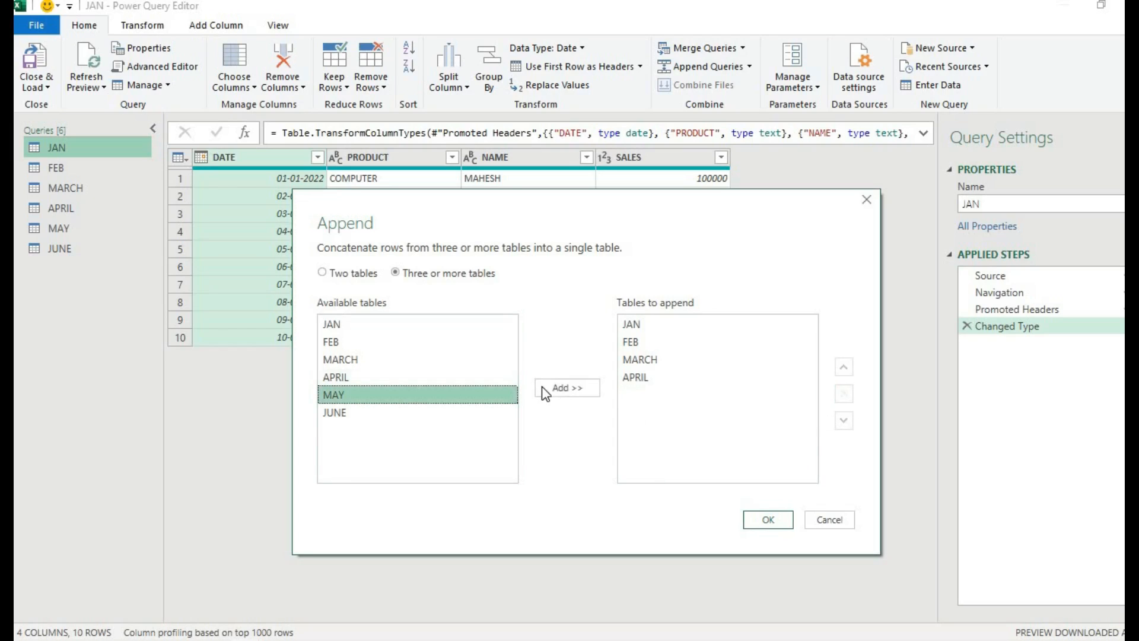
{"action": "left_click", "coordinate": [553, 389]}
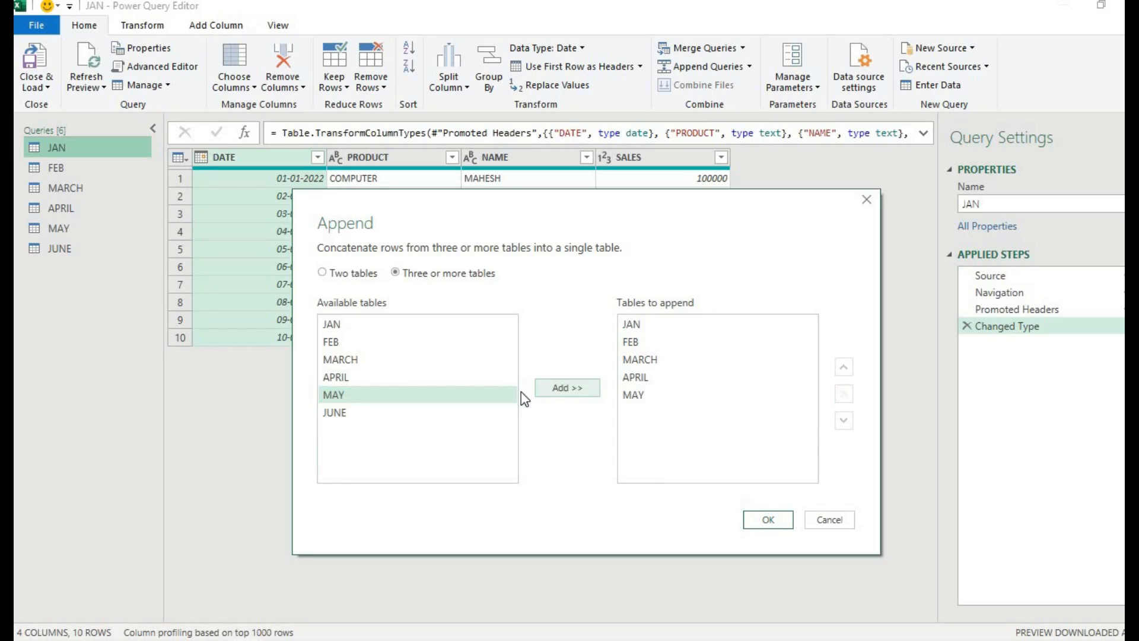
{"action": "left_click", "coordinate": [402, 414]}
{"action": "left_click", "coordinate": [553, 391]}
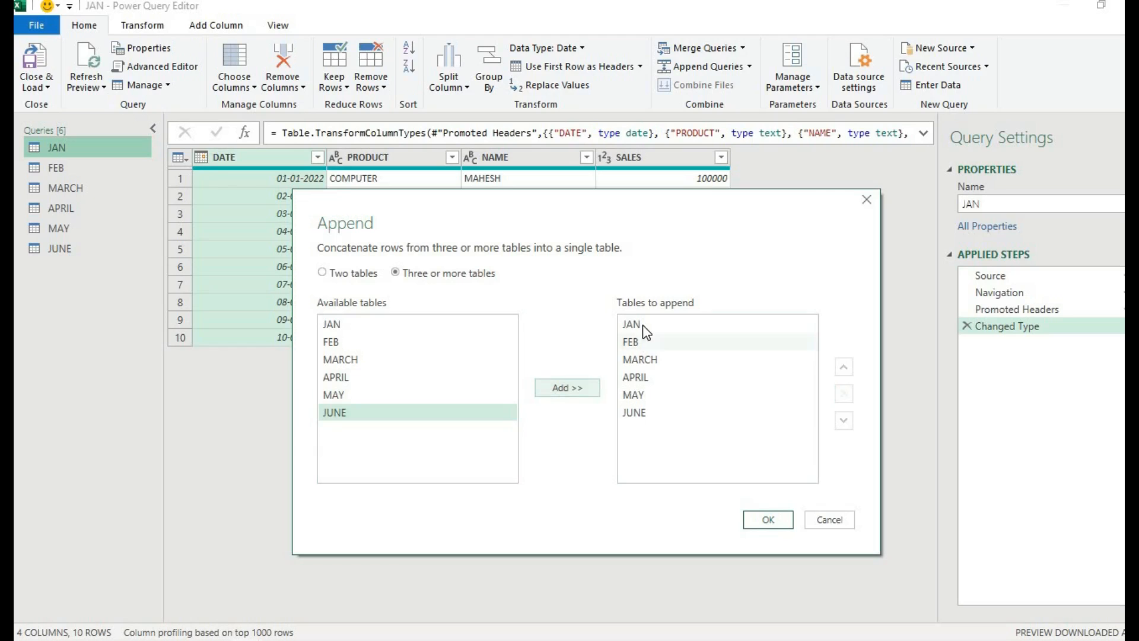
{"action": "left_click", "coordinate": [767, 521]}
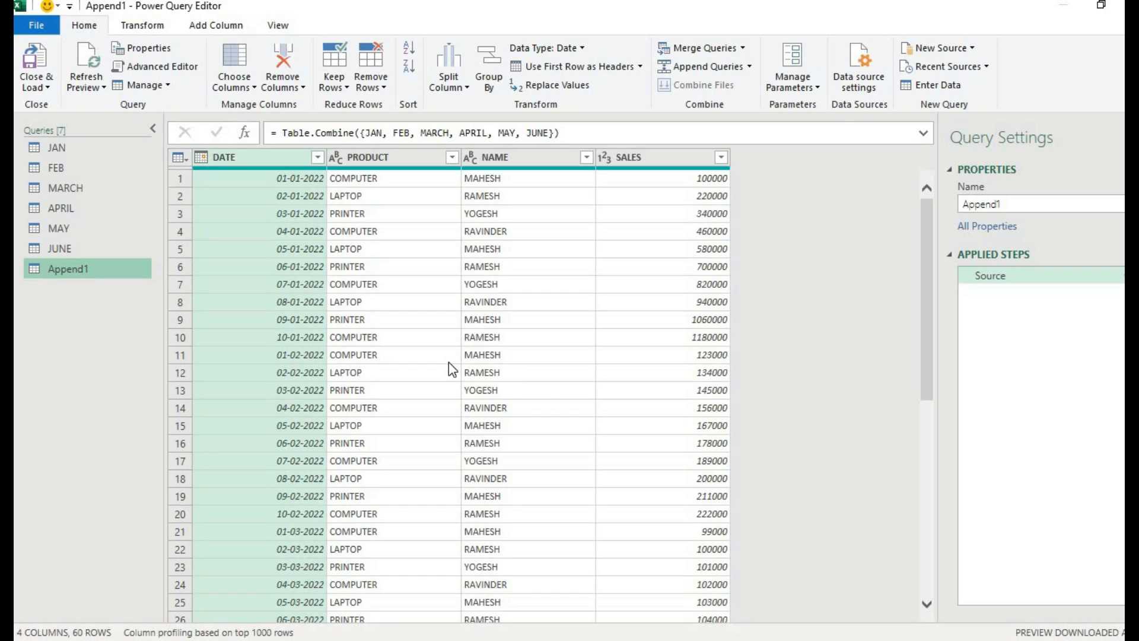
- Close the query editor and load all queries with Only Create Connection
{"action": "left_click", "coordinate": [53, 89]}
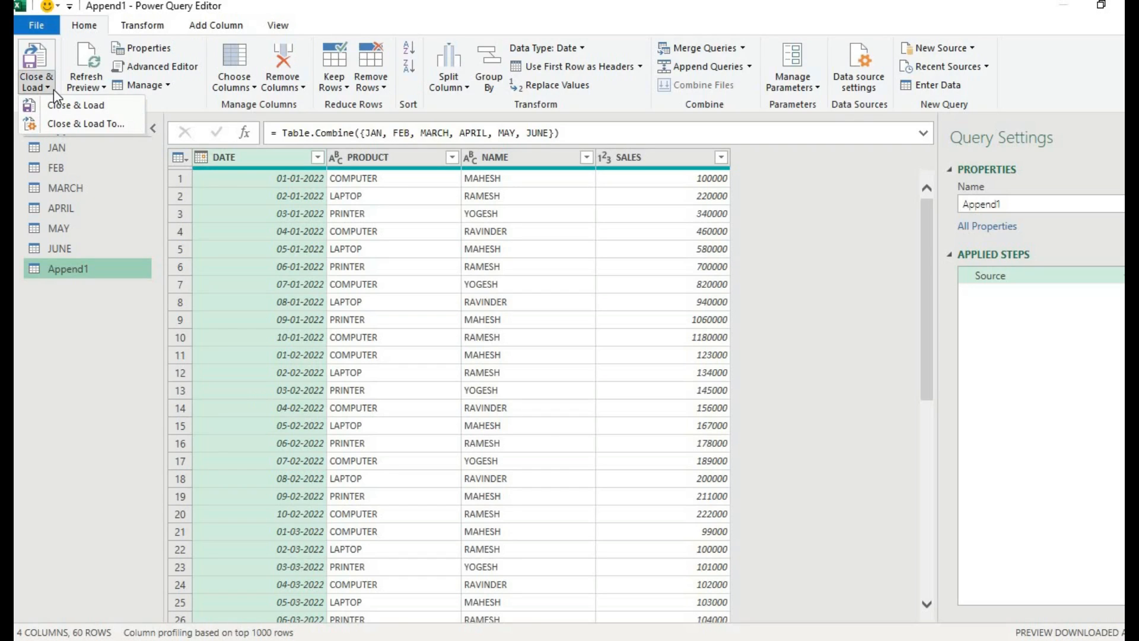
{"action": "left_click", "coordinate": [63, 121]}
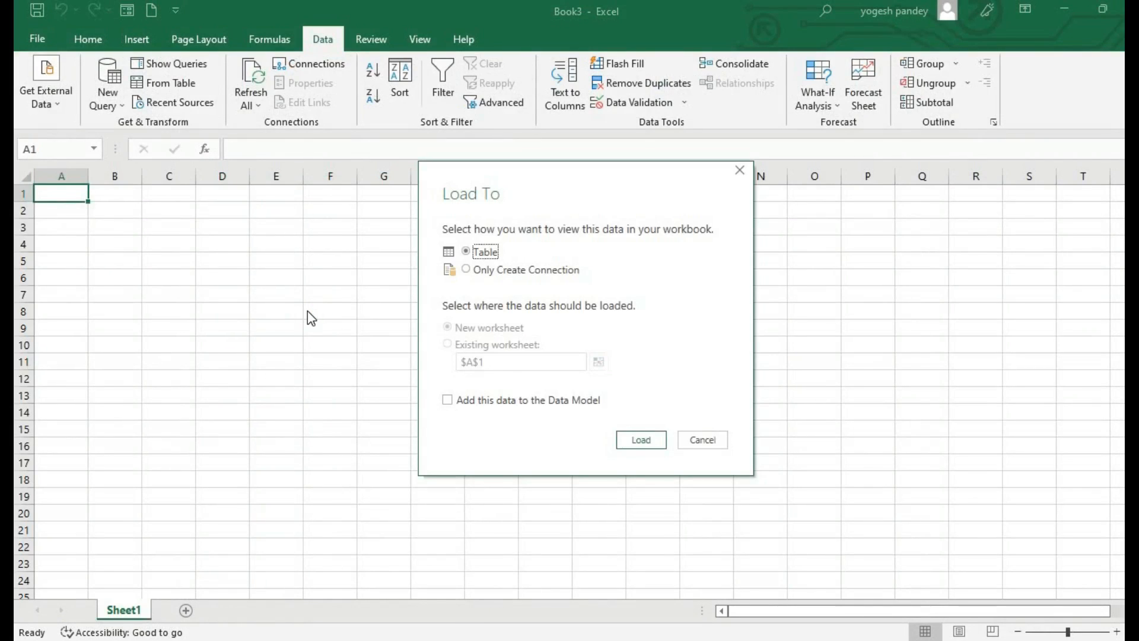
{"action": "left_click", "coordinate": [466, 271]}
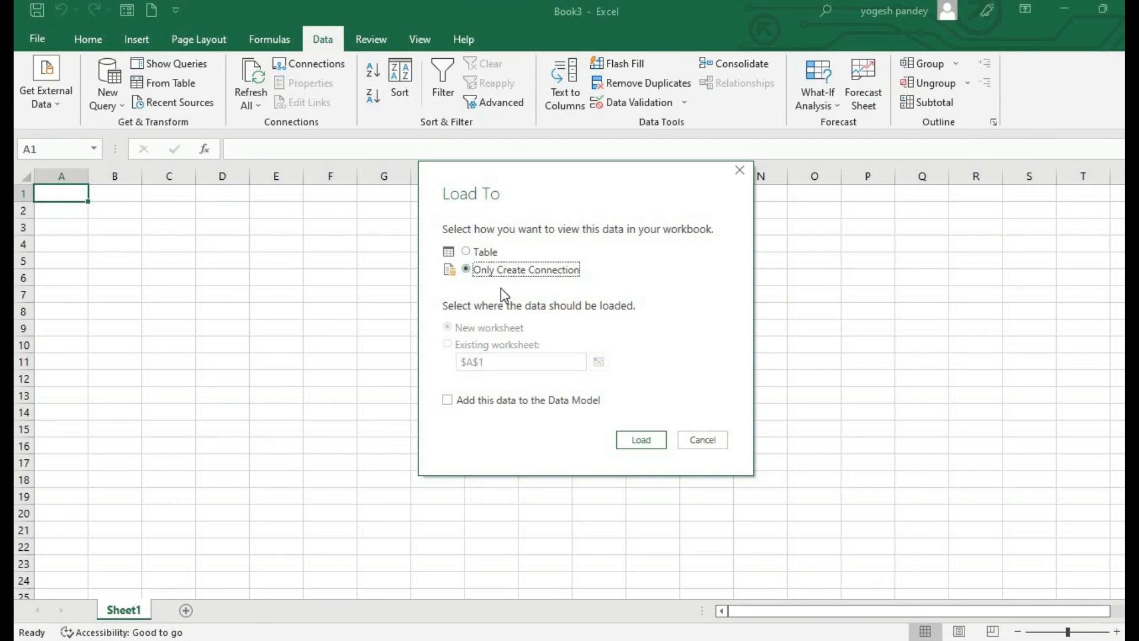
{"action": "left_click", "coordinate": [635, 440]}
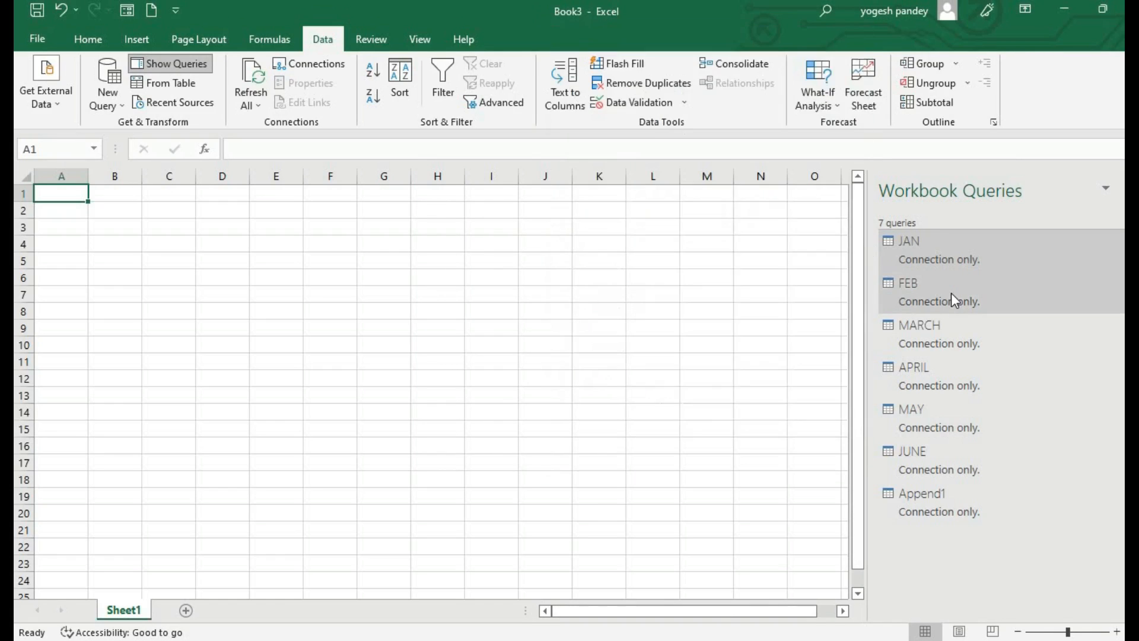
- Load the Append1 query into a new worksheet as a table
{"action": "mouse_move", "coordinate": [951, 348]}
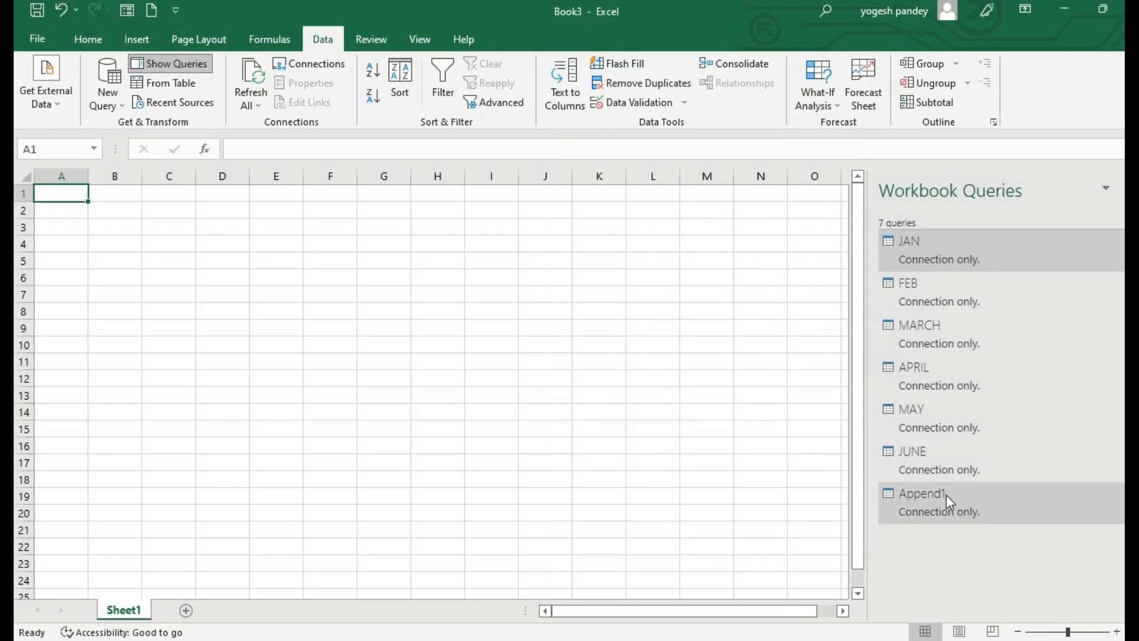
{"action": "mouse_move", "coordinate": [946, 495]}
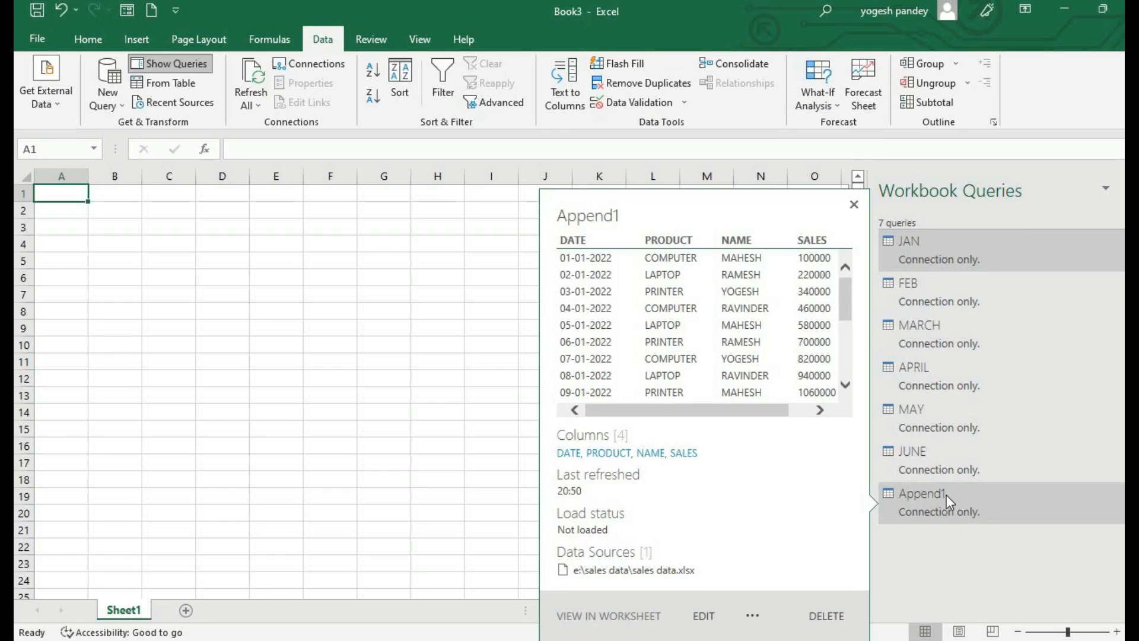
{"action": "right_click", "coordinate": [945, 495]}
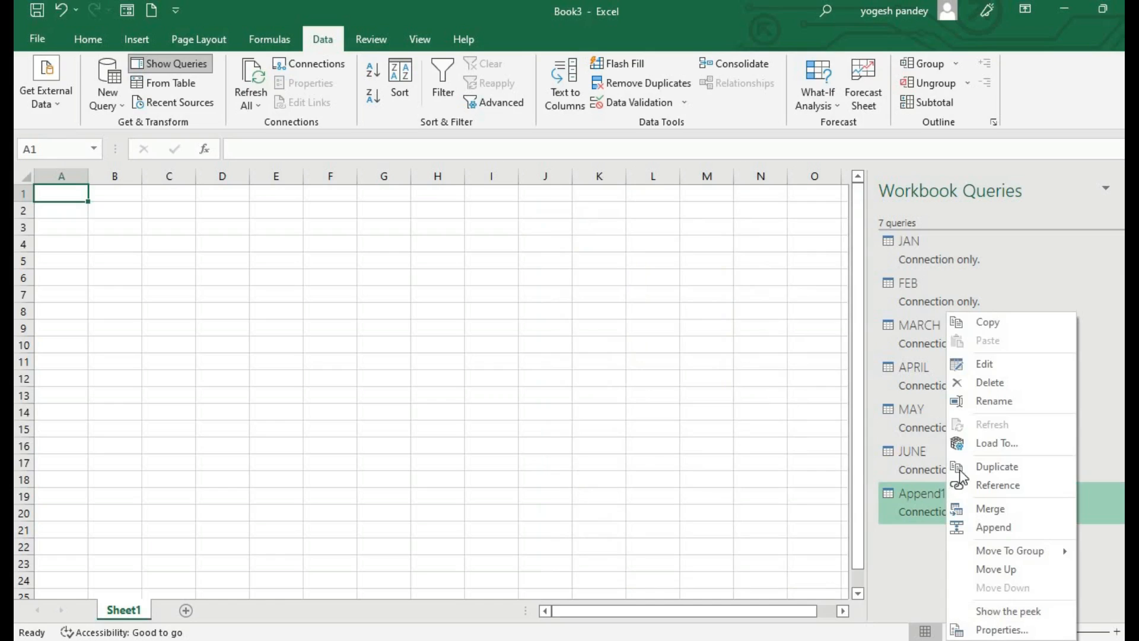
{"action": "left_click", "coordinate": [977, 444]}
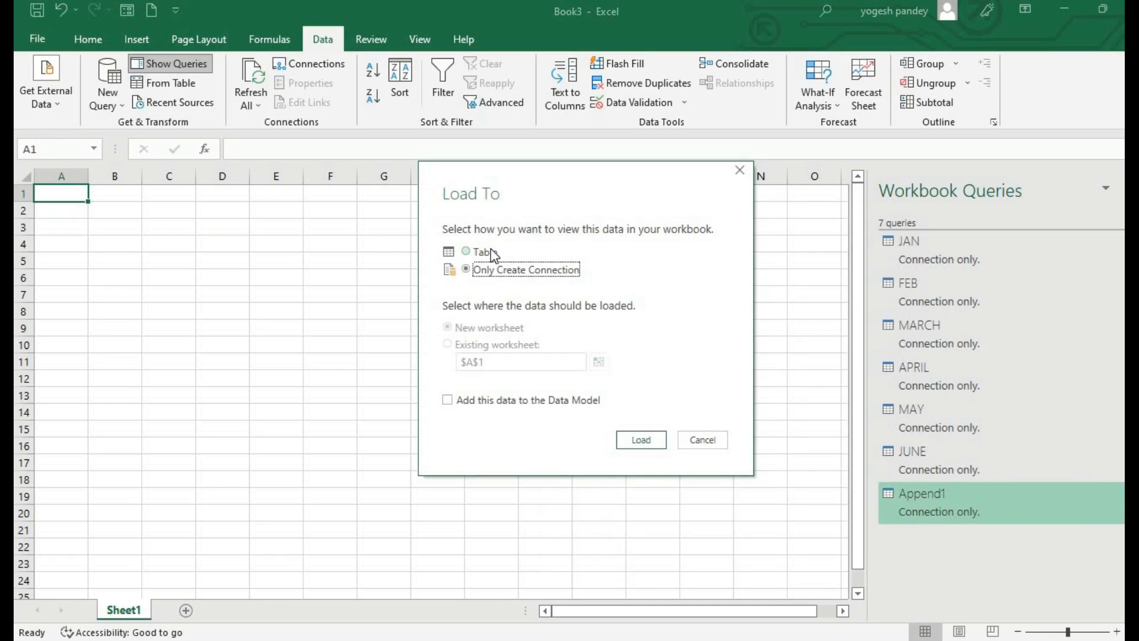
{"action": "left_click", "coordinate": [492, 252]}
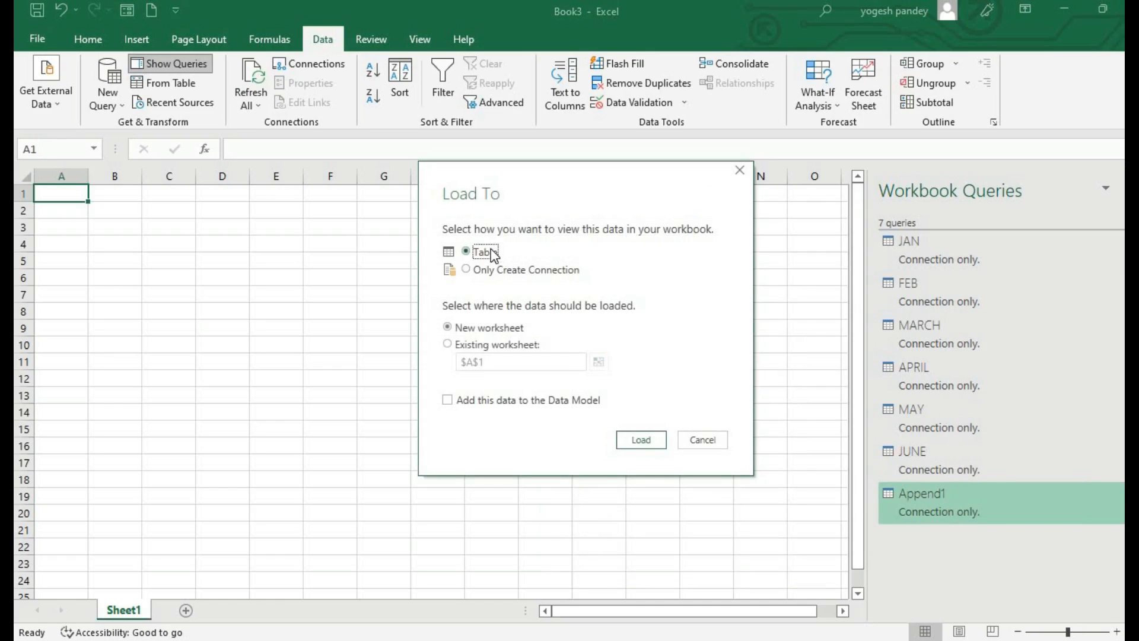
{"action": "left_click", "coordinate": [633, 442]}
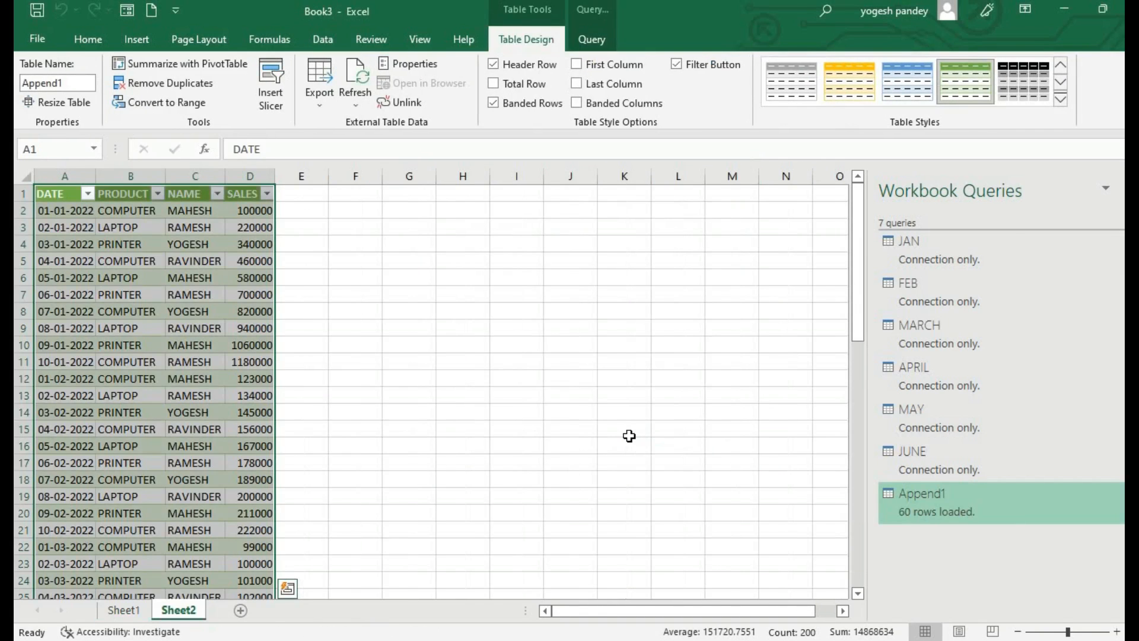
- Examine the rows of the combined sales table on Sheet2
{"action": "left_click", "coordinate": [477, 352]}
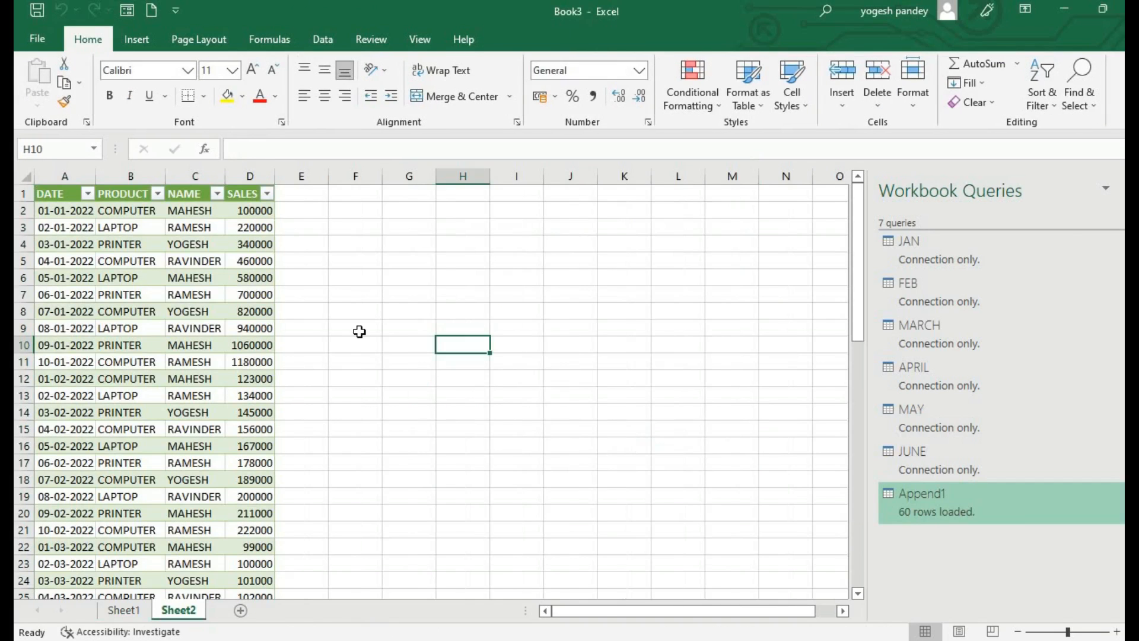
{"action": "left_click", "coordinate": [358, 330]}
{"action": "left_click", "coordinate": [342, 389]}
{"action": "left_click", "coordinate": [328, 475]}
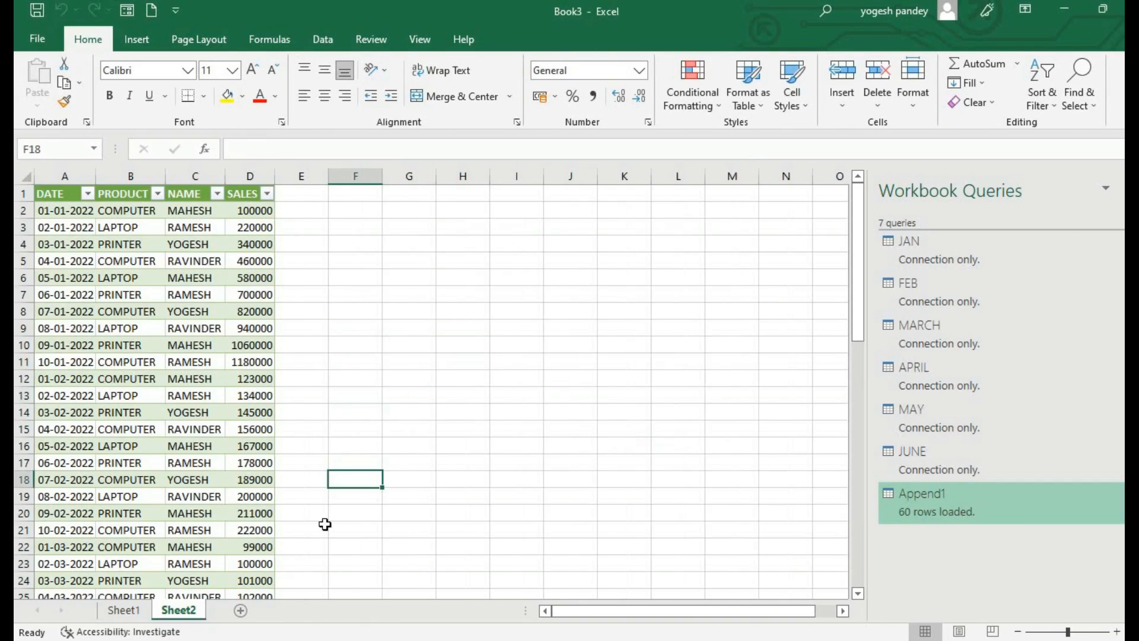
{"action": "left_click", "coordinate": [321, 543]}
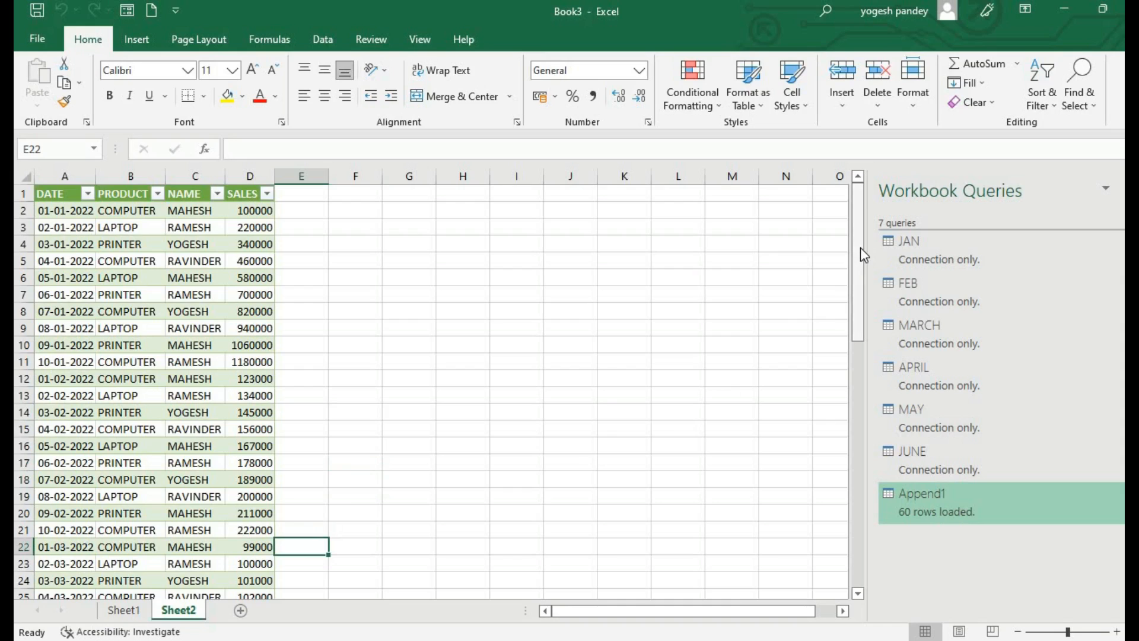
{"action": "left_click_drag", "start_coordinate": [860, 248], "coordinate": [837, 244]}
{"action": "left_click", "coordinate": [536, 308]}
{"action": "left_click", "coordinate": [314, 326]}
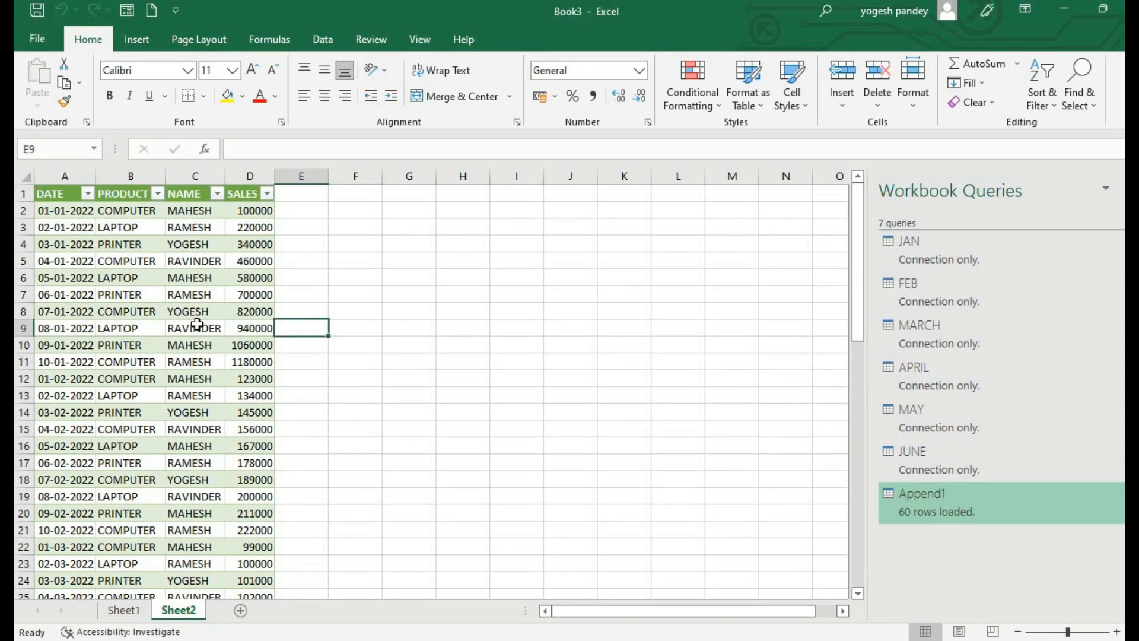
{"action": "left_click", "coordinate": [195, 327]}
{"action": "left_click", "coordinate": [367, 358]}
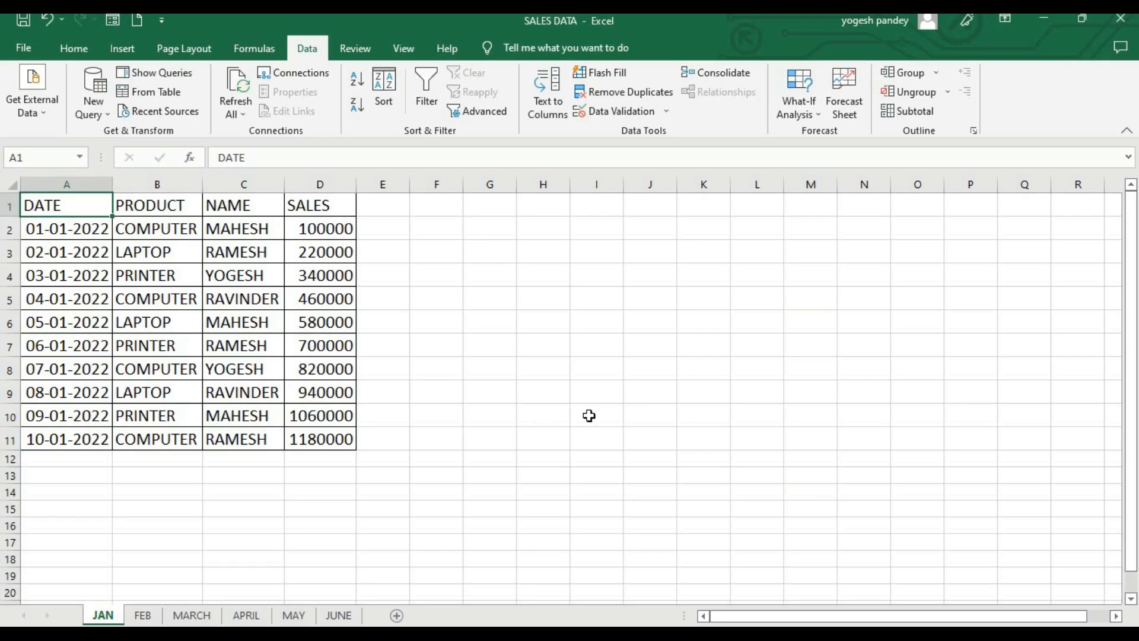
{"action": "left_click", "coordinate": [725, 330]}
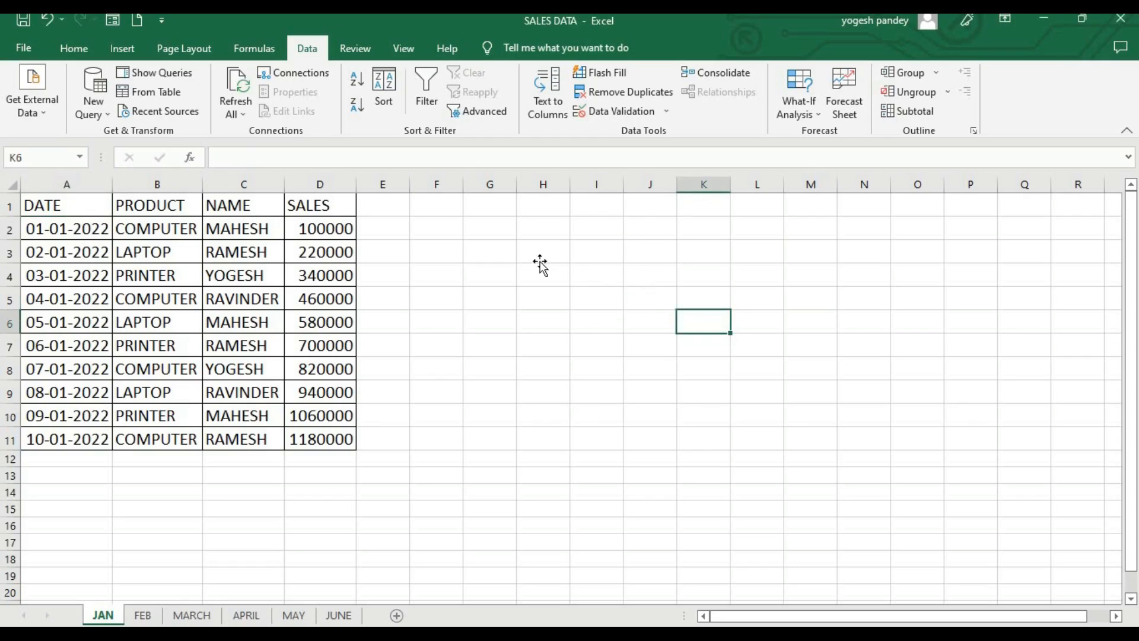
{"action": "left_click", "coordinate": [539, 255]}
{"action": "left_click", "coordinate": [406, 374]}
{"action": "left_click", "coordinate": [255, 490]}
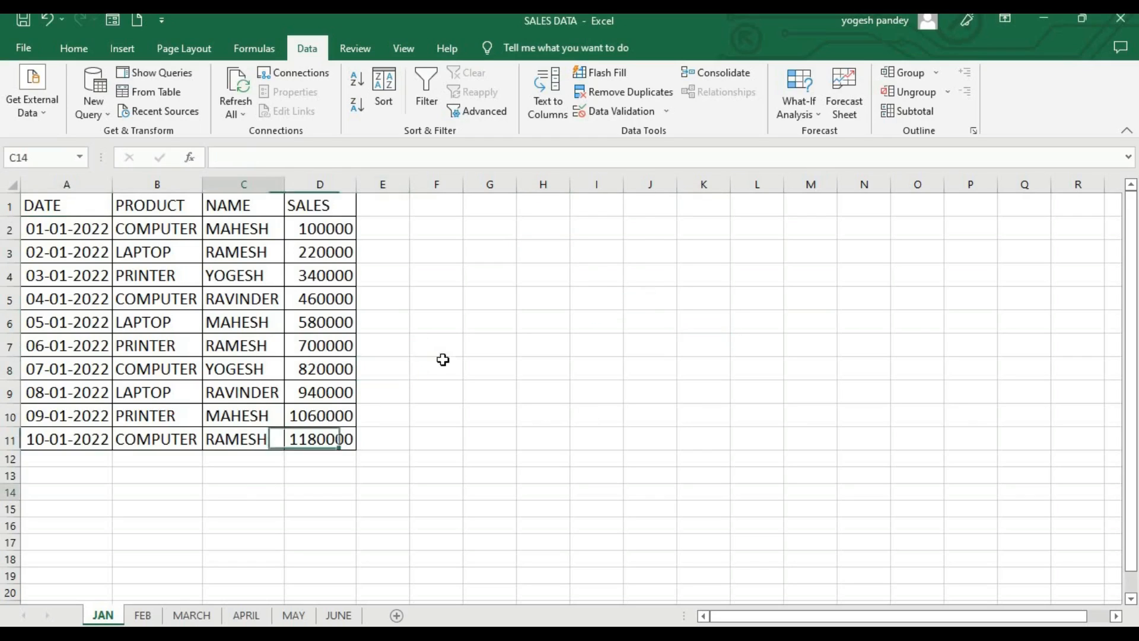
- Enter the note "APPEND DATA IN THE SAME SHEET" in cell J4 of the JAN sheet
{"action": "left_click", "coordinate": [634, 268]}
{"action": "double_click", "coordinate": [635, 268]}
{"action": "type", "text": "app"}
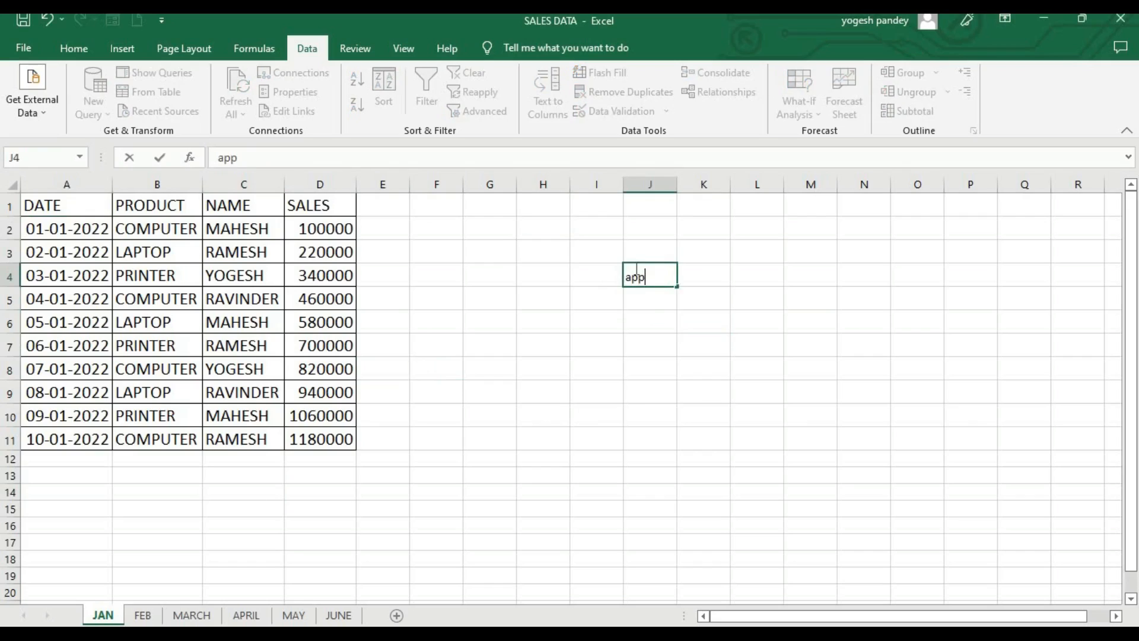
{"action": "key", "text": "BackSpace"}
{"action": "key", "text": "BackSpace"}
{"action": "key", "text": "BackSpace"}
{"action": "type", "text": "APPEND DATA "}
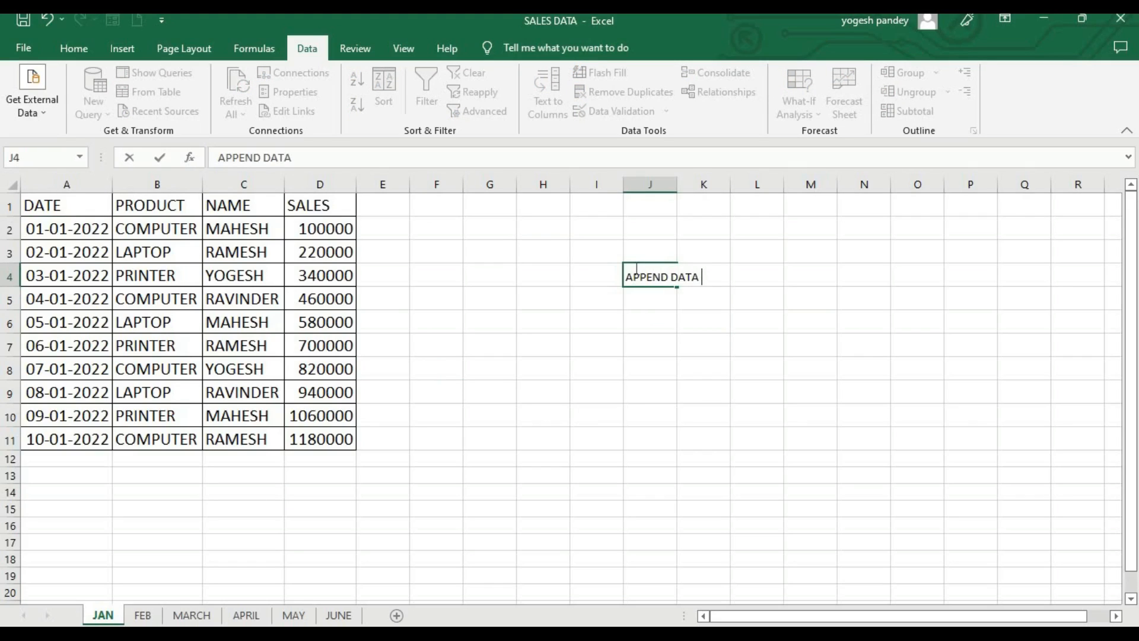
{"action": "type", "text": "IN THE SAME SHE"}
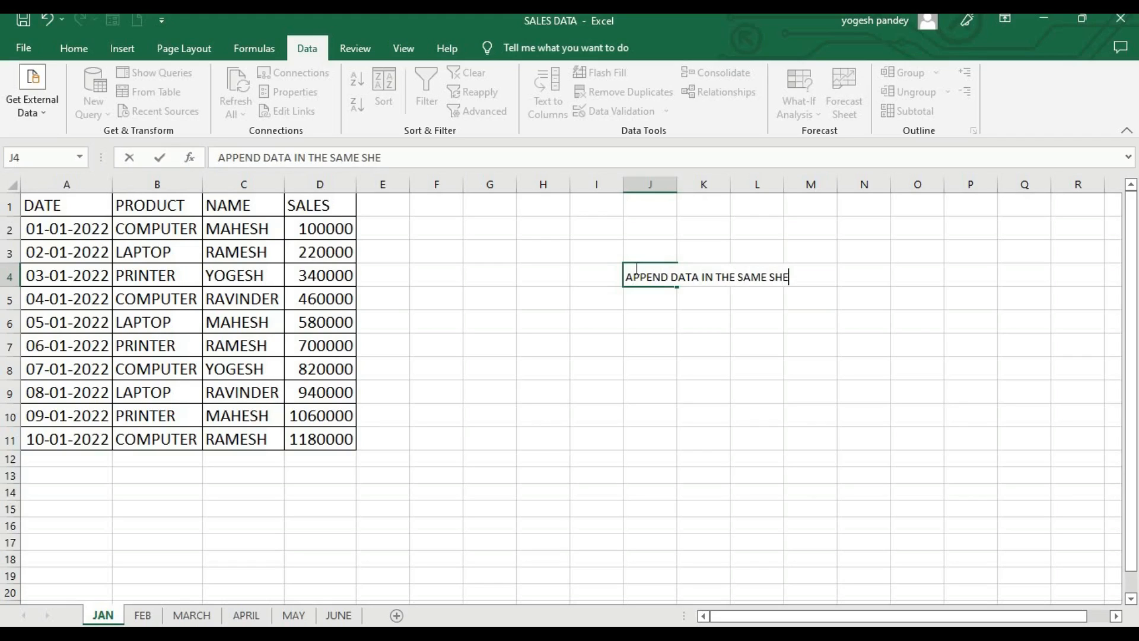
{"action": "key", "text": "BackSpace"}
{"action": "type", "text": "EET"}
{"action": "left_click", "coordinate": [902, 309]}
- Enlarge the font of the note in J4:M4 to size 20
{"action": "left_click_drag", "start_coordinate": [648, 279], "coordinate": [801, 270]}
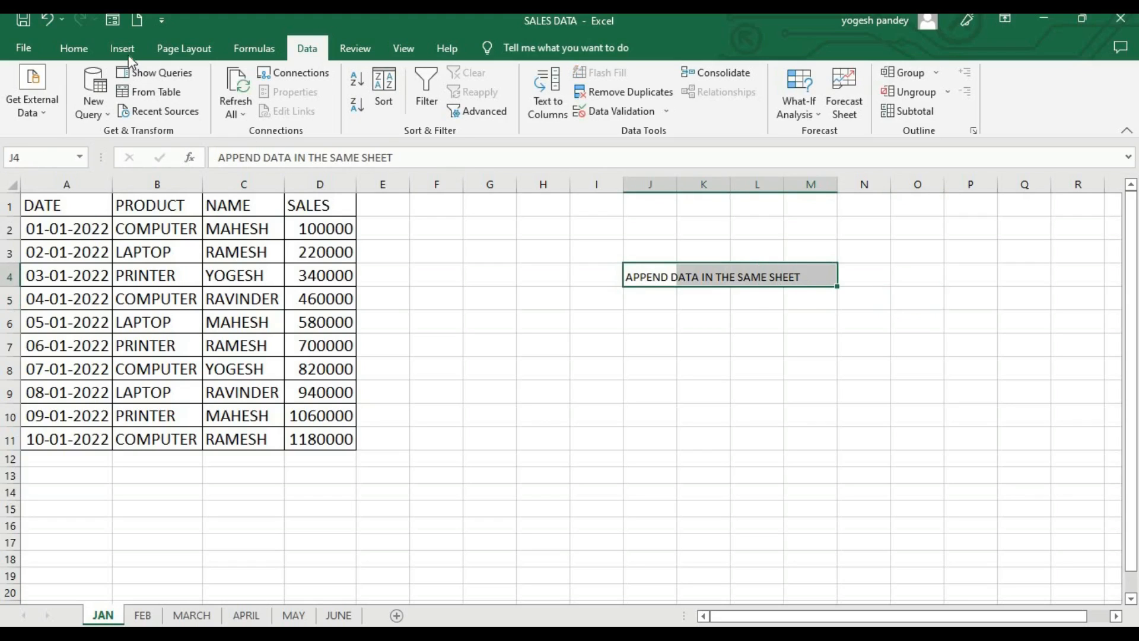
{"action": "left_click", "coordinate": [95, 55]}
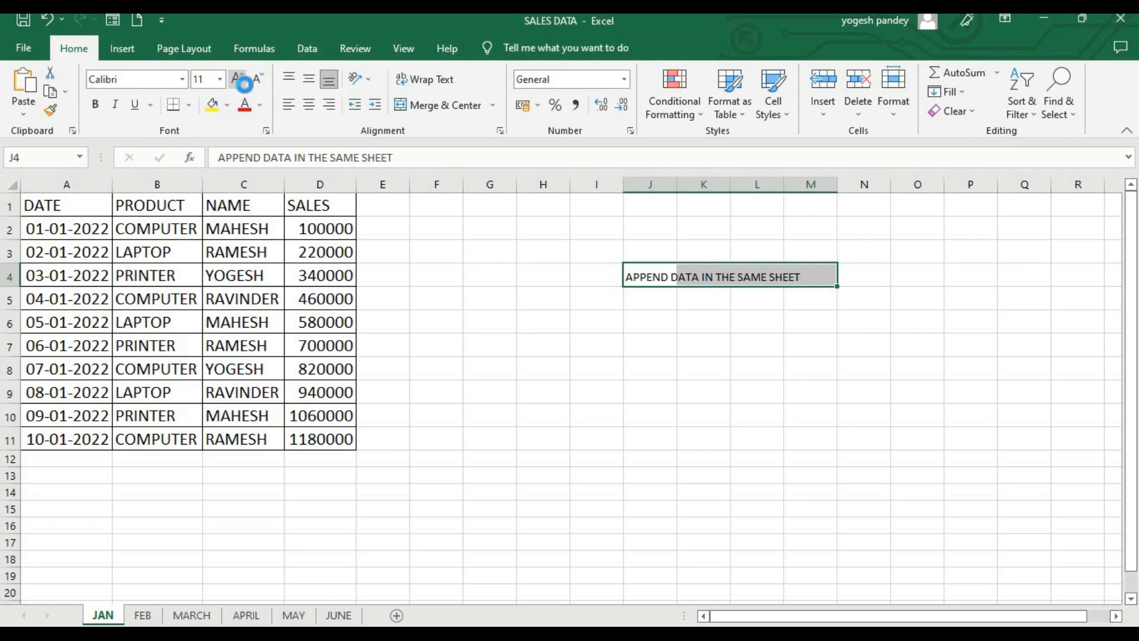
{"action": "left_click", "coordinate": [244, 83]}
{"action": "left_click", "coordinate": [243, 83]}
{"action": "left_click", "coordinate": [243, 83]}
{"action": "left_click", "coordinate": [243, 82]}
{"action": "left_click", "coordinate": [244, 82]}
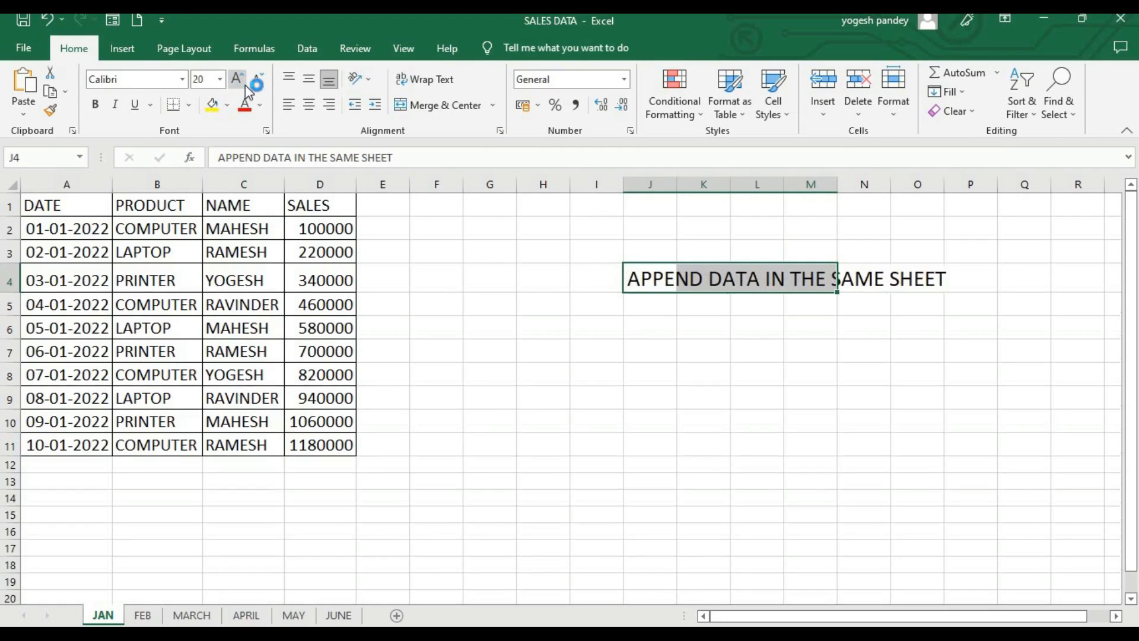
- Highlight the note across J4:O4 with a yellow fill
{"action": "left_click", "coordinate": [694, 414]}
{"action": "left_click_drag", "start_coordinate": [638, 283], "coordinate": [944, 279]}
{"action": "left_click", "coordinate": [213, 105]}
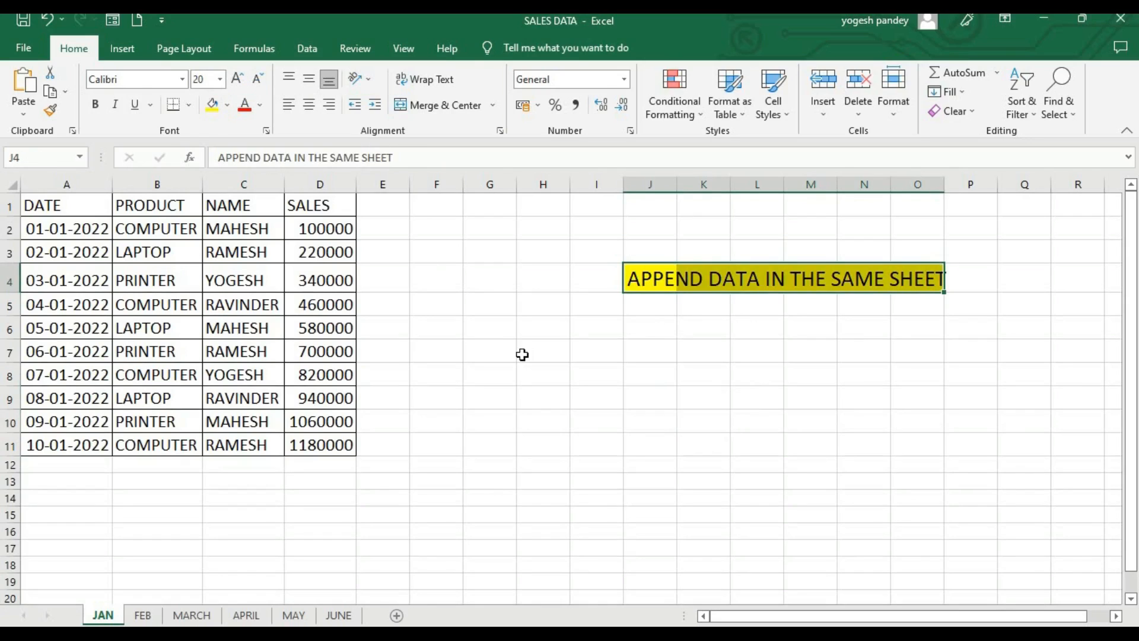
{"action": "left_click", "coordinate": [522, 354]}
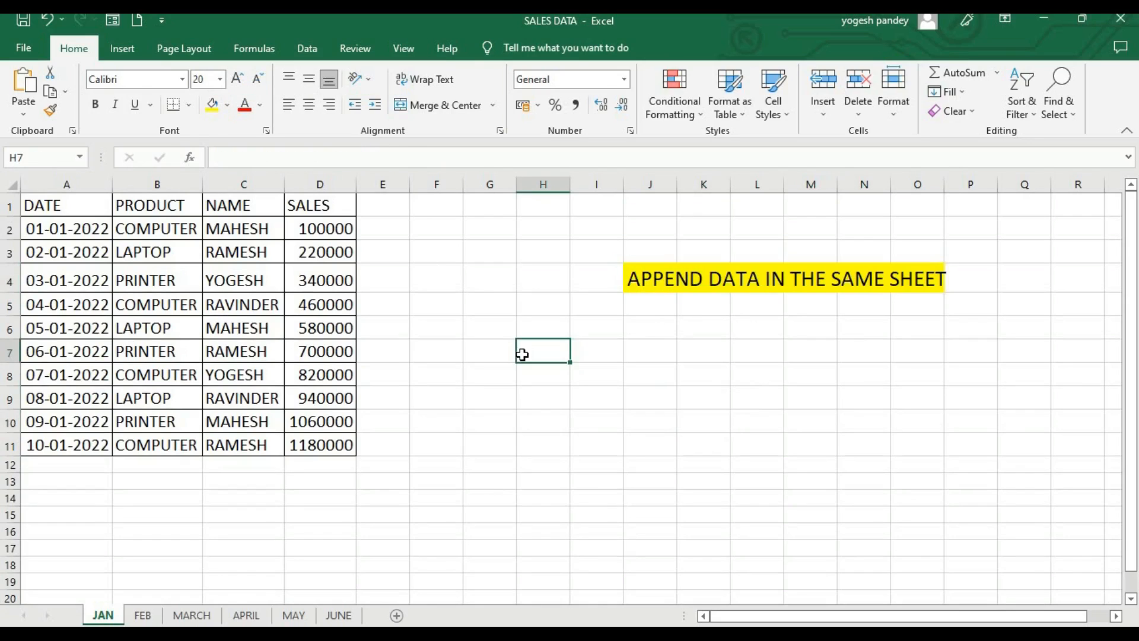
- Review the sales data on the JAN to JUNE sheets and return to the JAN sheet
{"action": "left_click", "coordinate": [67, 220]}
{"action": "left_click", "coordinate": [66, 204]}
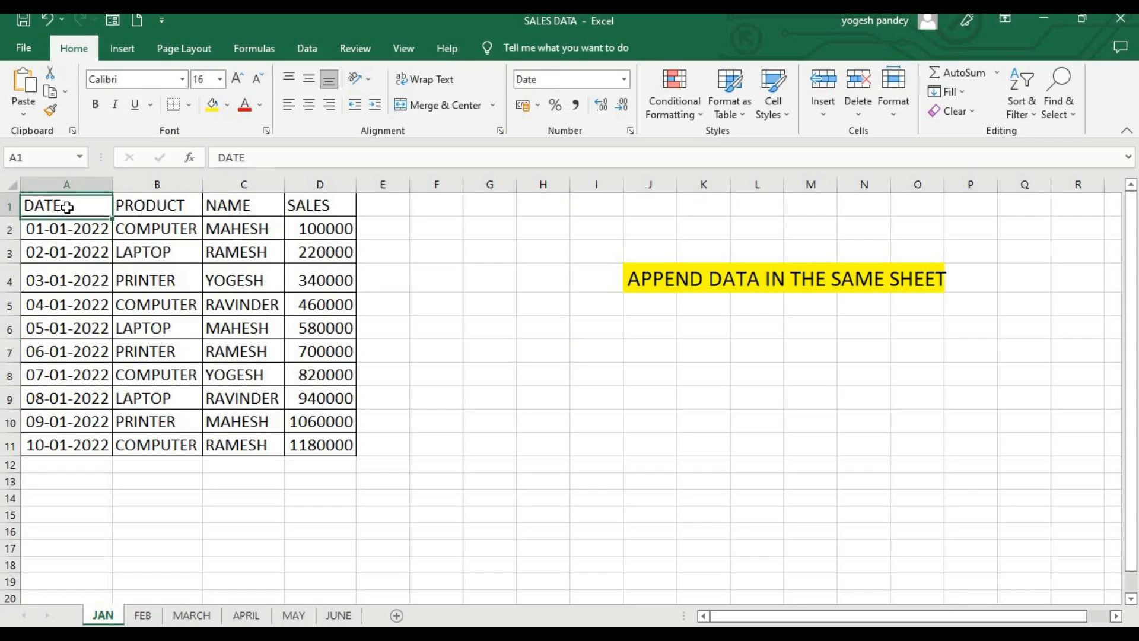
{"action": "left_click", "coordinate": [142, 615]}
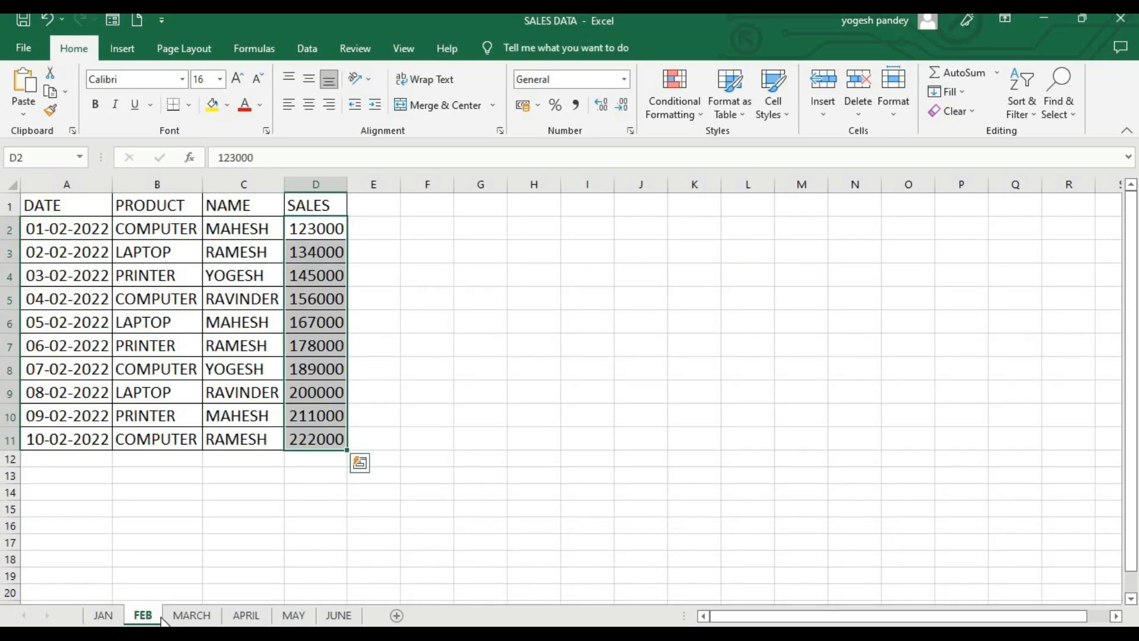
{"action": "left_click", "coordinate": [177, 616]}
{"action": "left_click", "coordinate": [259, 553]}
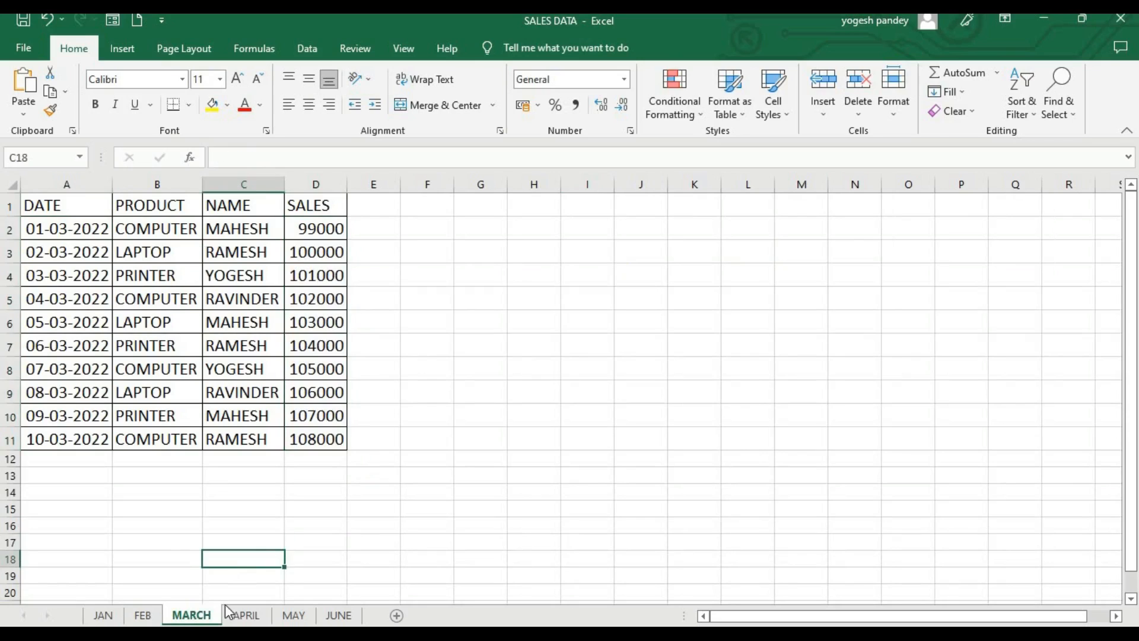
{"action": "left_click", "coordinate": [142, 615]}
{"action": "left_click", "coordinate": [337, 509]}
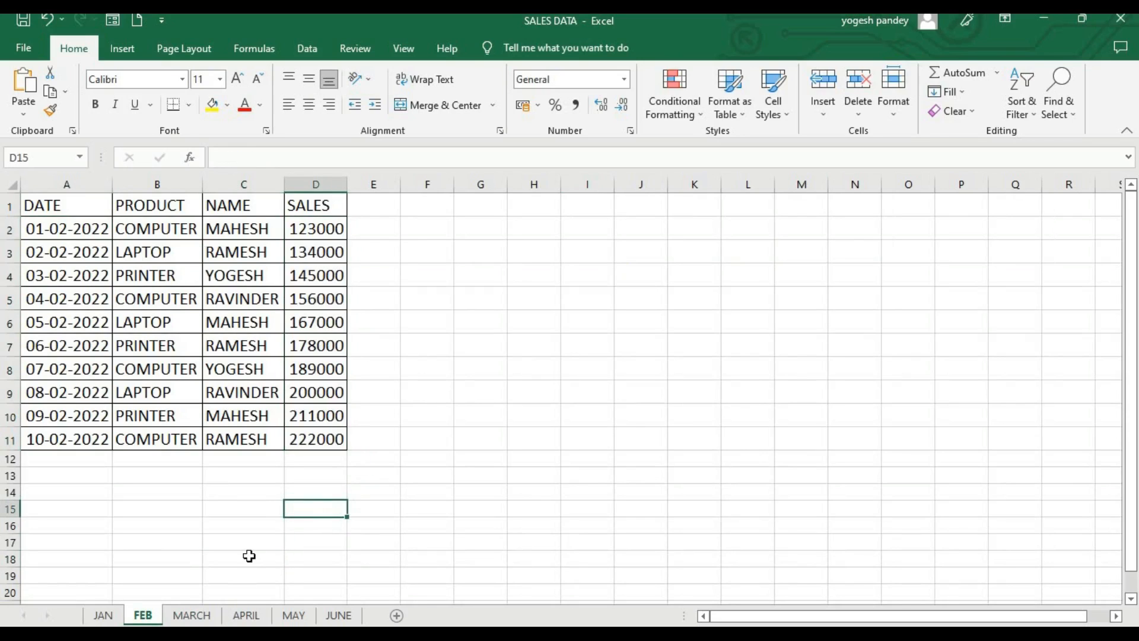
{"action": "left_click", "coordinate": [208, 615]}
{"action": "left_click", "coordinate": [243, 615]}
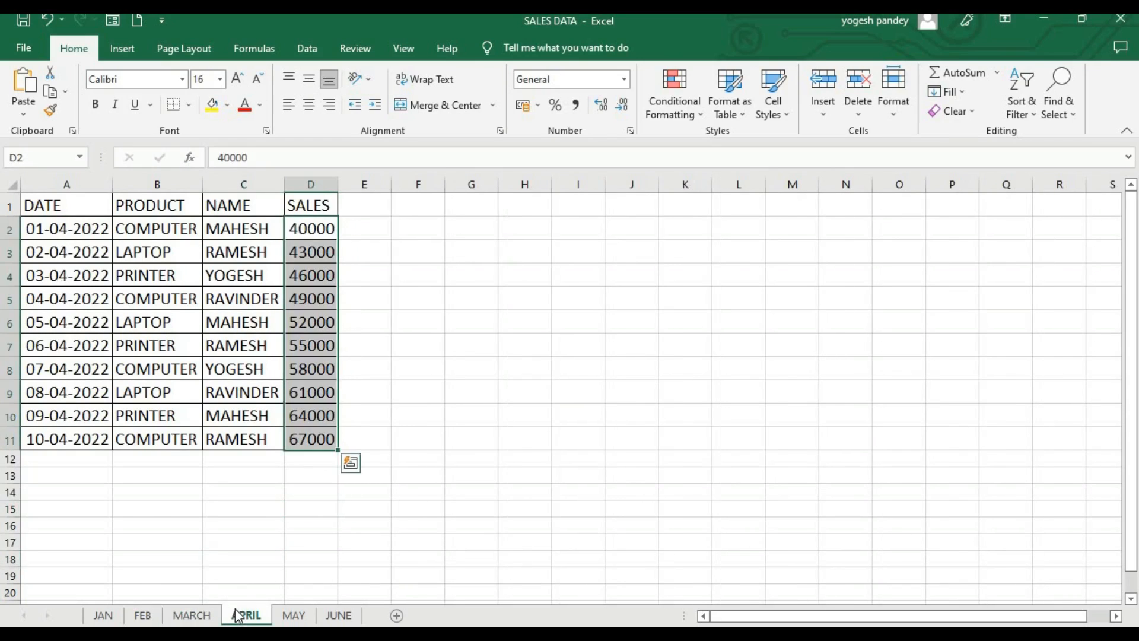
{"action": "left_click", "coordinate": [325, 555]}
{"action": "left_click", "coordinate": [294, 615]}
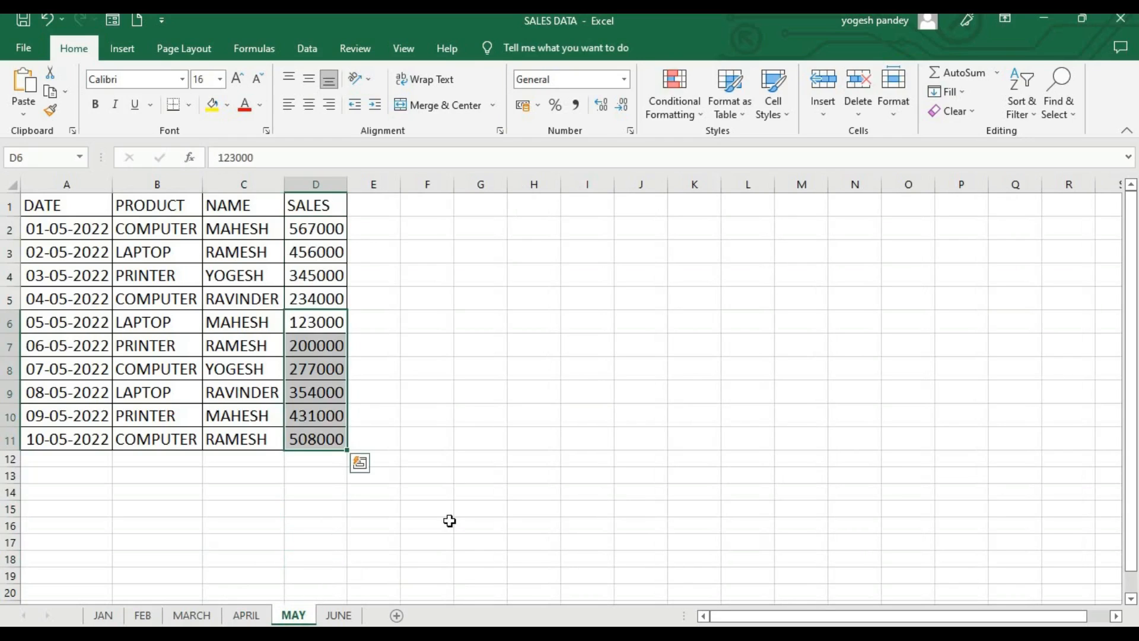
{"action": "left_click", "coordinate": [434, 524]}
{"action": "left_click", "coordinate": [339, 616]}
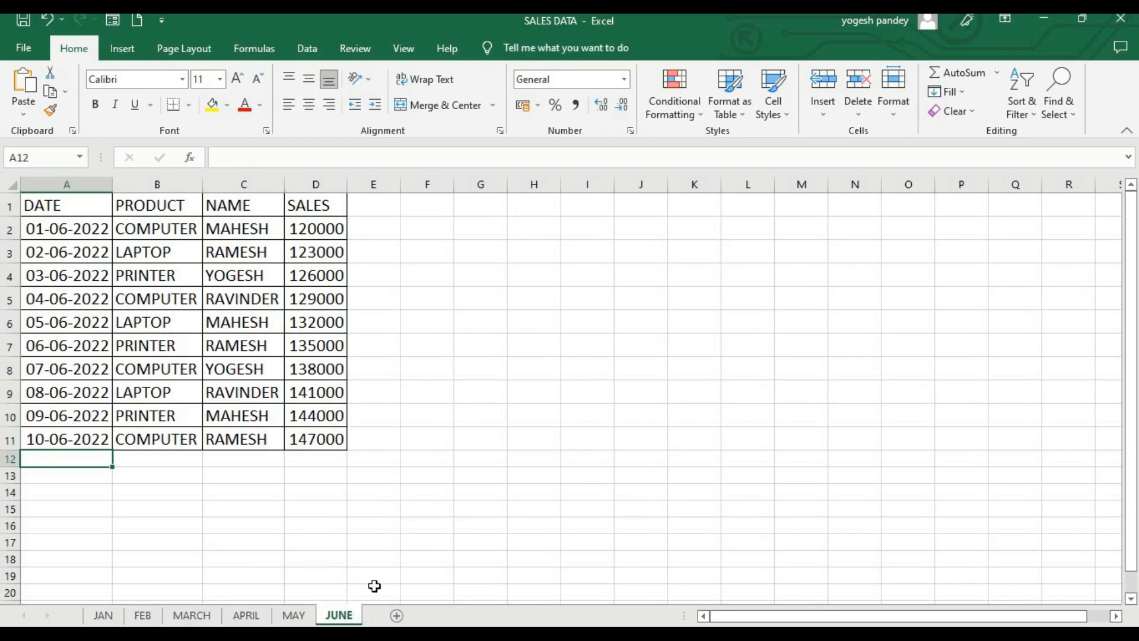
{"action": "left_click", "coordinate": [436, 542]}
{"action": "left_click", "coordinate": [179, 527]}
{"action": "left_click", "coordinate": [103, 615]}
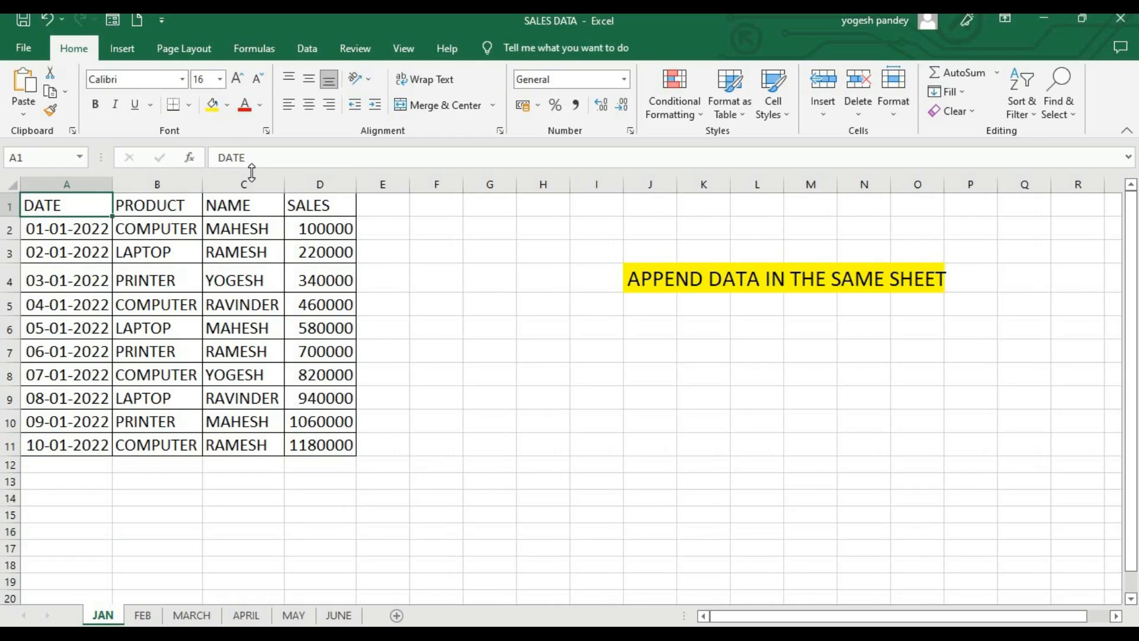
- Create a Power Query query from the JAN sheet's data as a table with headers and name it JAN
{"action": "left_click", "coordinate": [318, 58]}
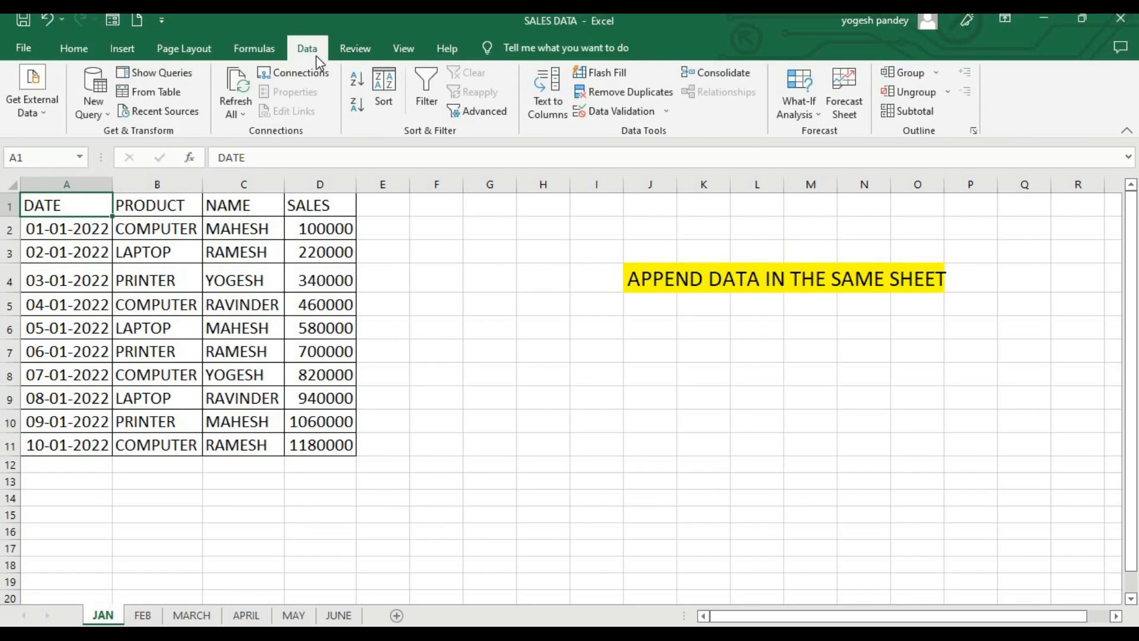
{"action": "left_click", "coordinate": [168, 94]}
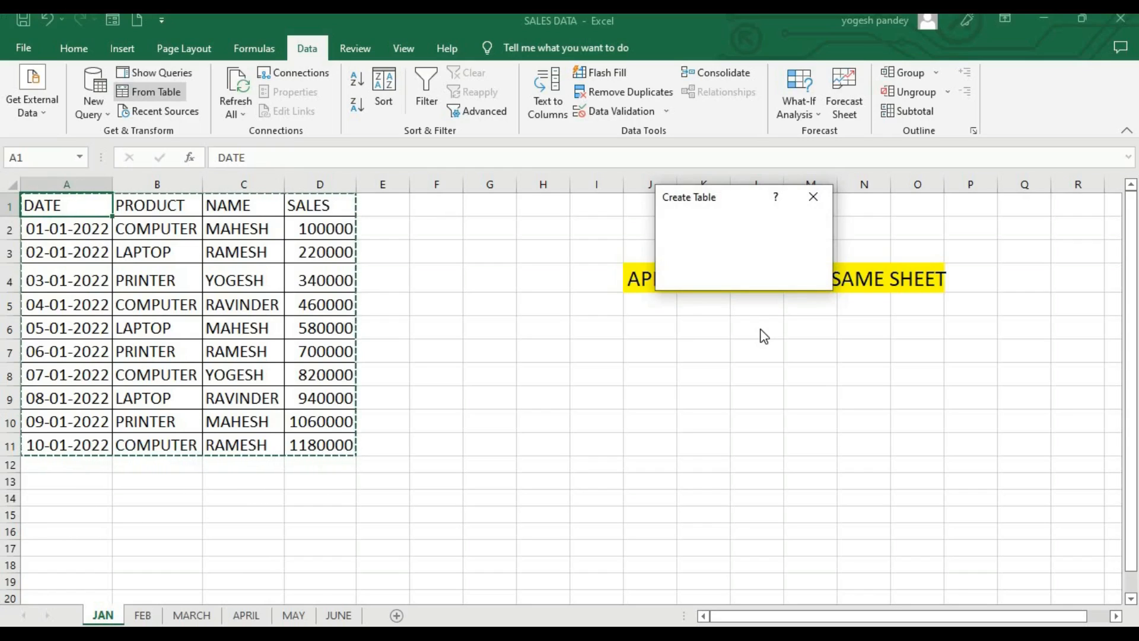
{"action": "left_click", "coordinate": [716, 276]}
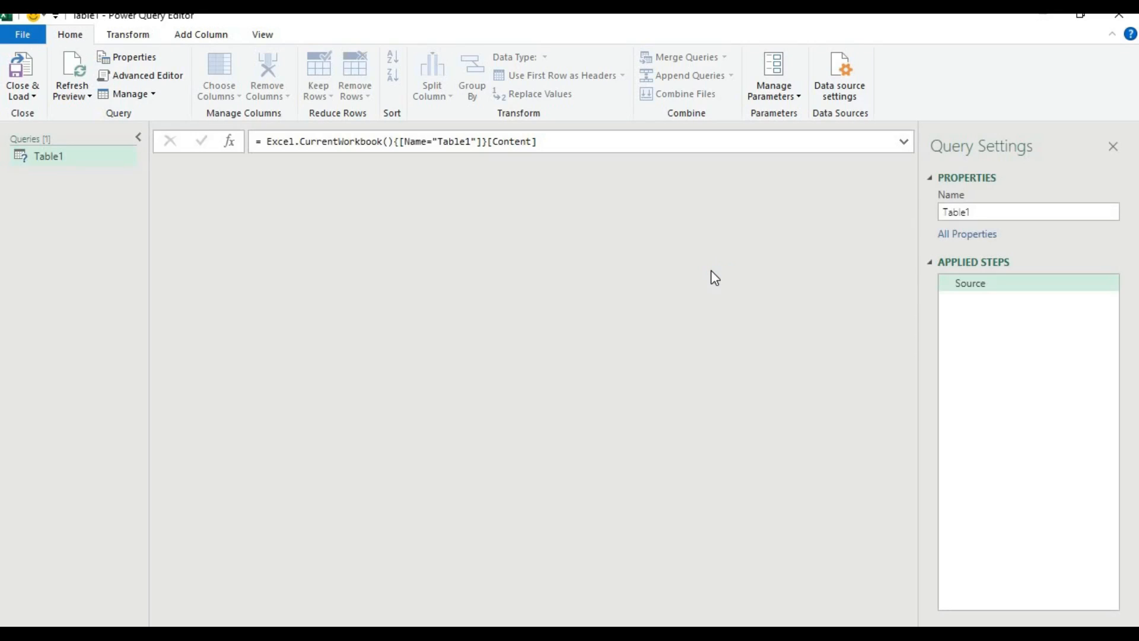
{"action": "left_click", "coordinate": [975, 220]}
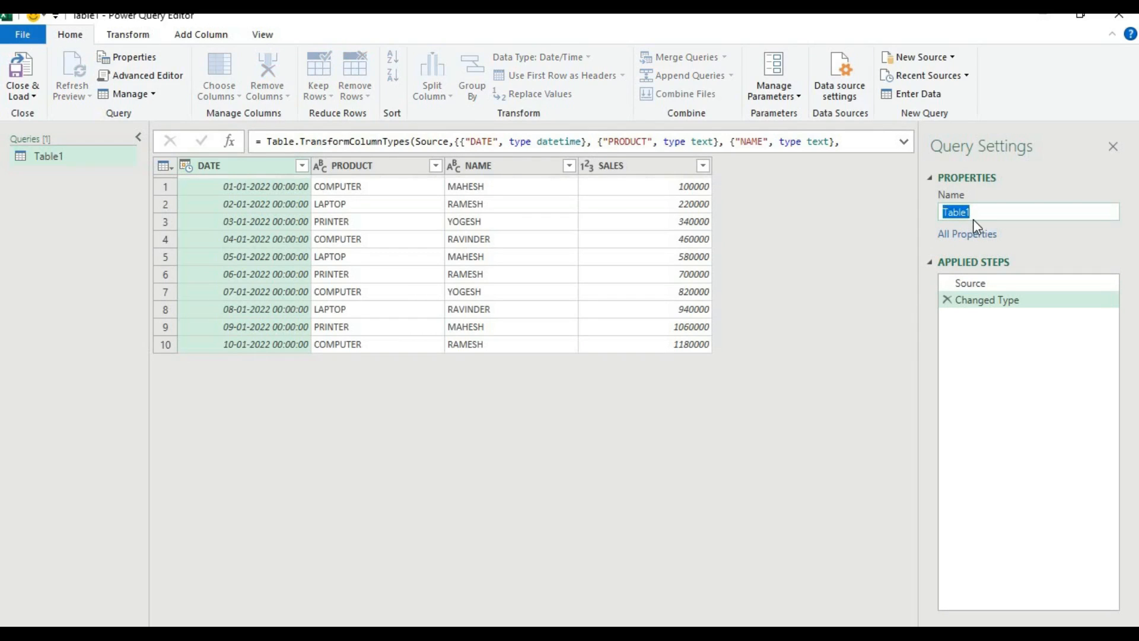
{"action": "type", "text": "JAN"}
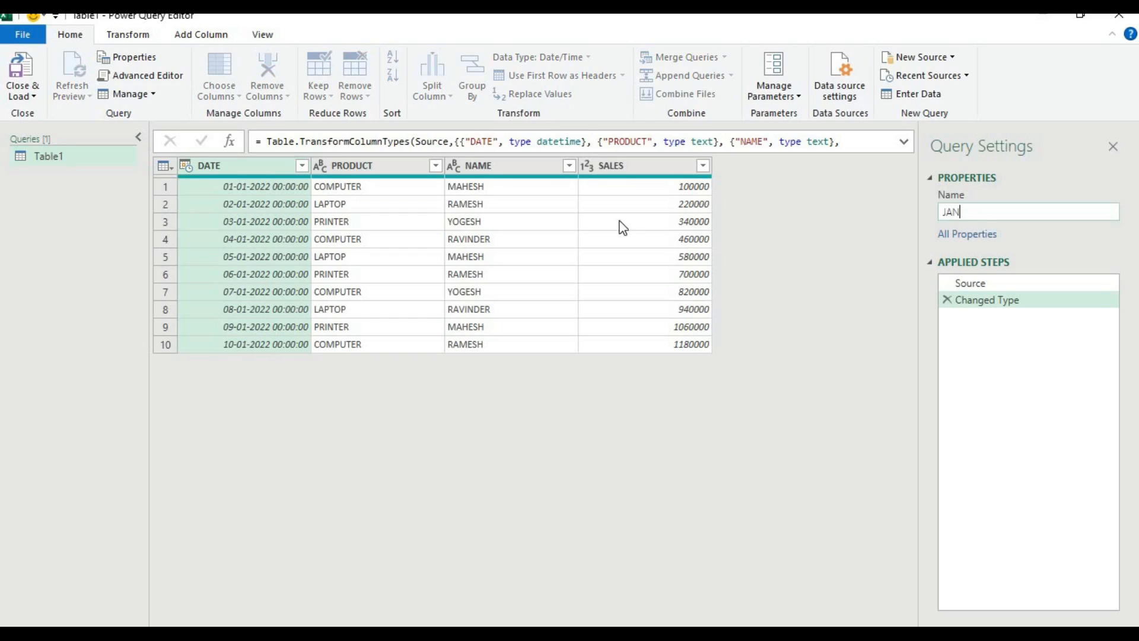
- Close the query editor and load the JAN query with Only Create Connection
{"action": "left_click", "coordinate": [35, 102]}
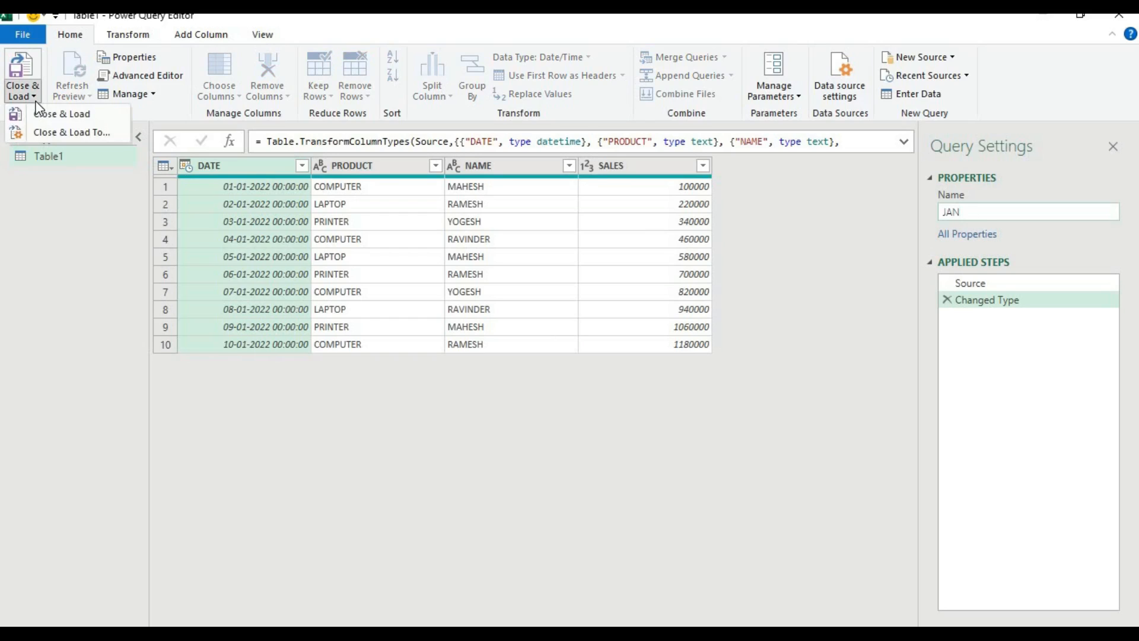
{"action": "left_click", "coordinate": [48, 131]}
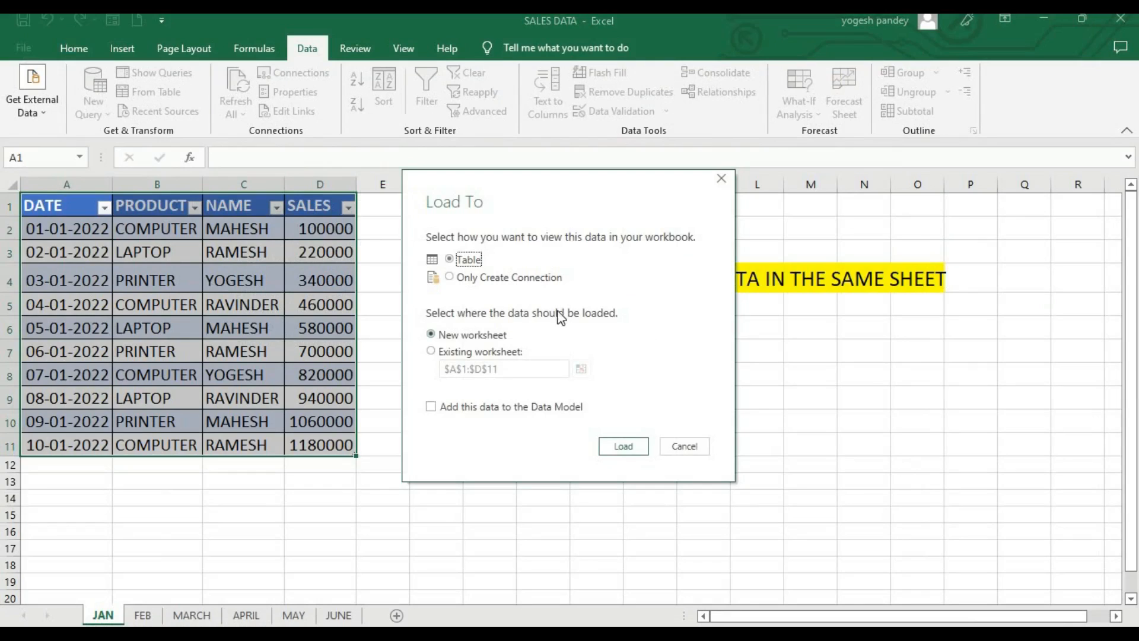
{"action": "left_click", "coordinate": [508, 280]}
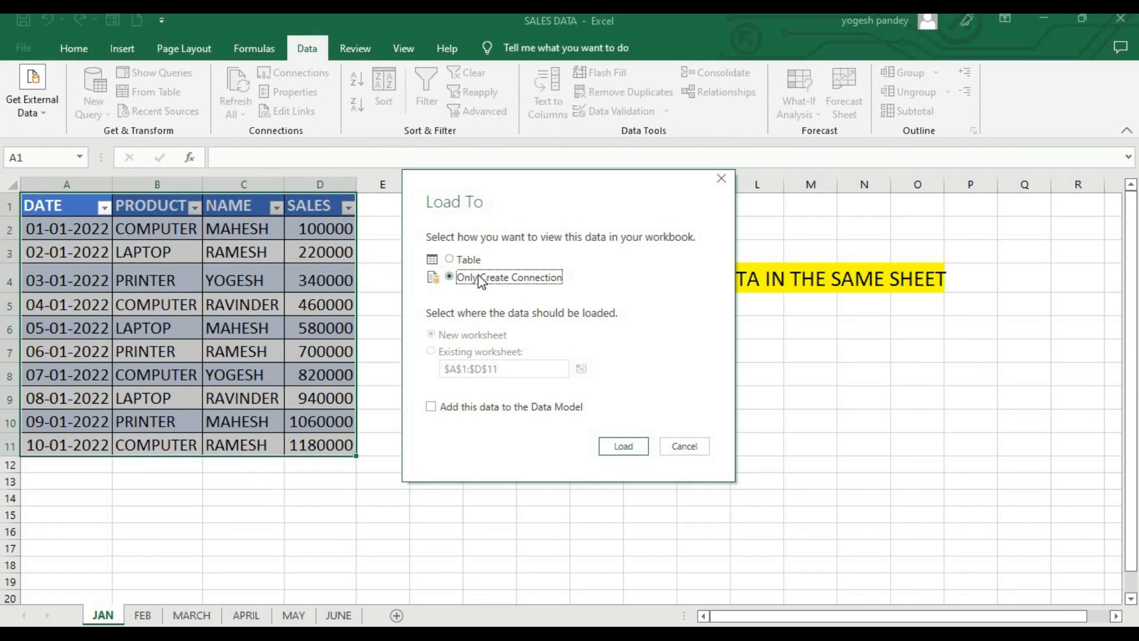
{"action": "left_click", "coordinate": [630, 446]}
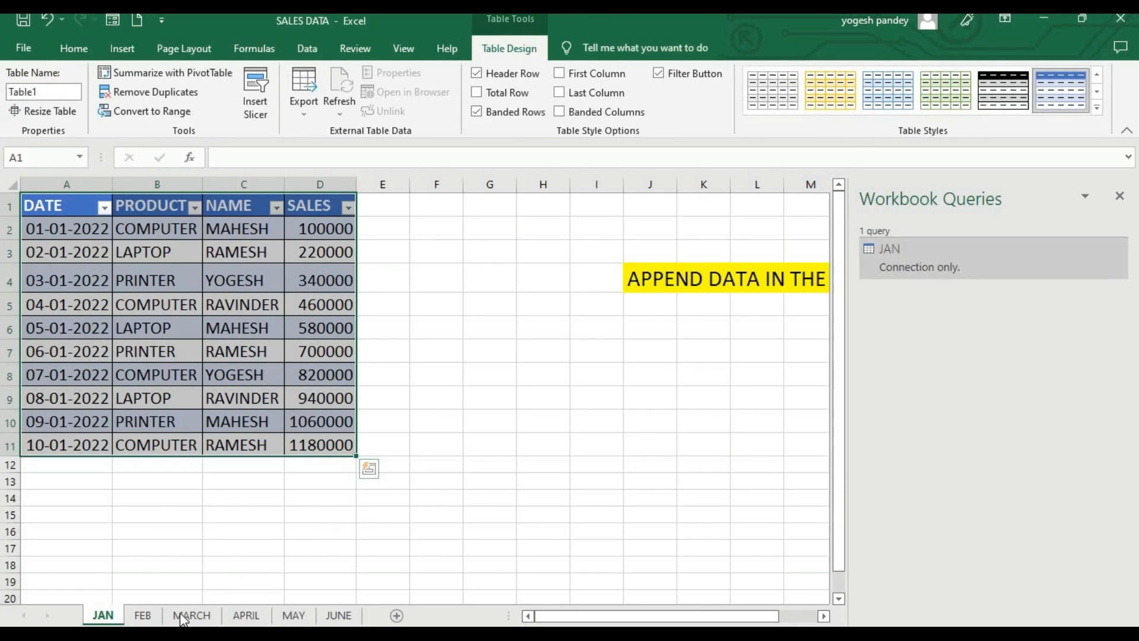
- Create a query from the FEB sheet's range A1:D11 as a table with headers and name it FEB
{"action": "left_click", "coordinate": [159, 617]}
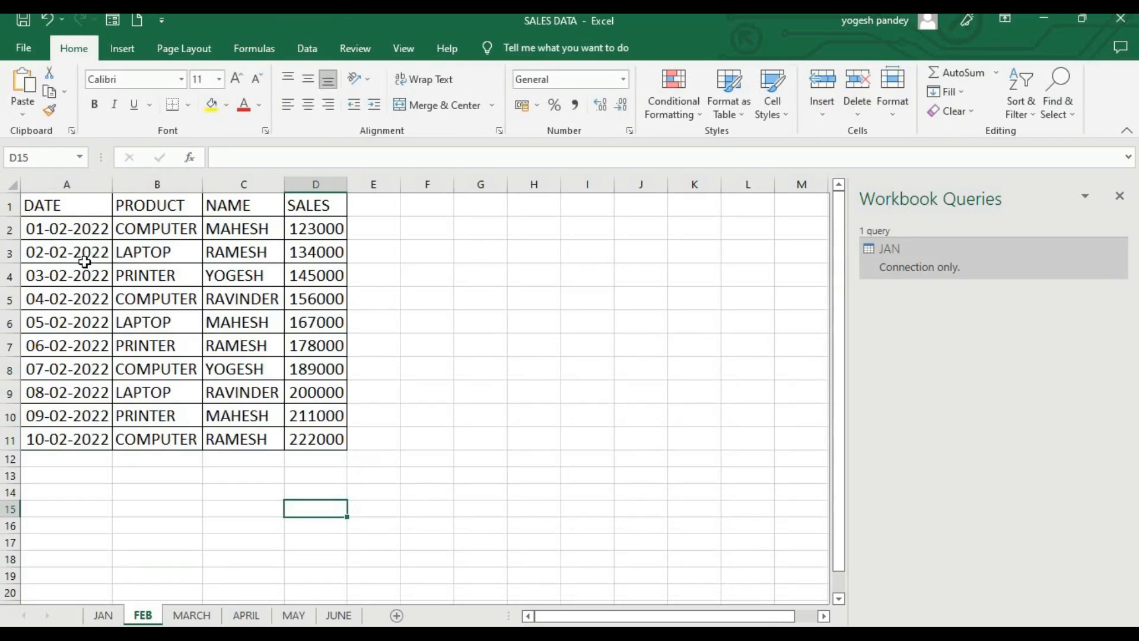
{"action": "left_click", "coordinate": [74, 203]}
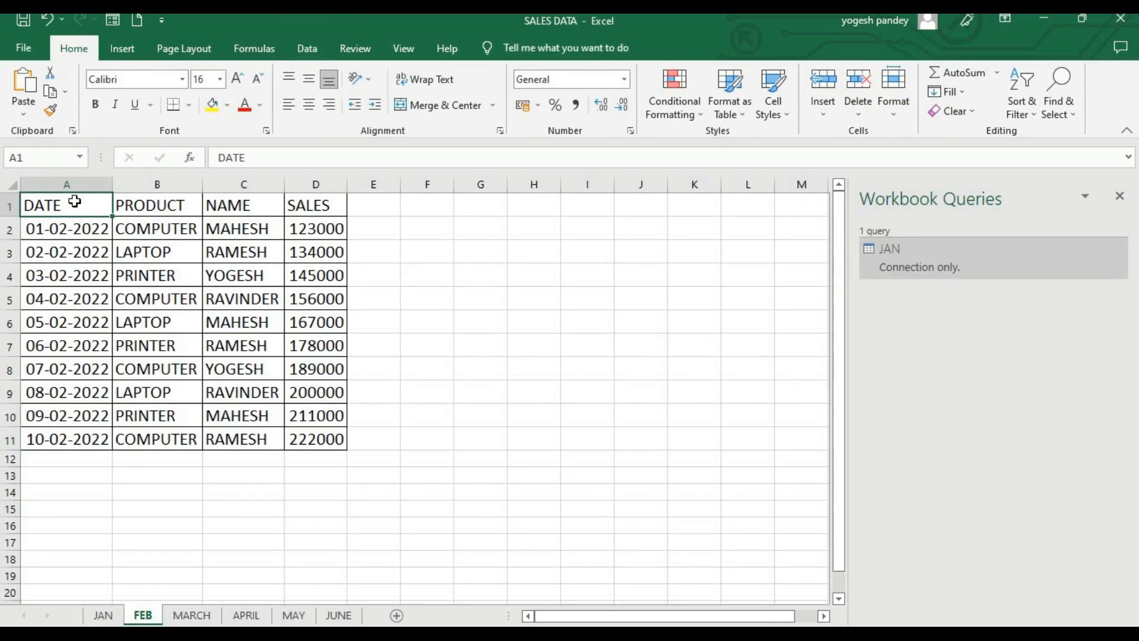
{"action": "left_click", "coordinate": [317, 53]}
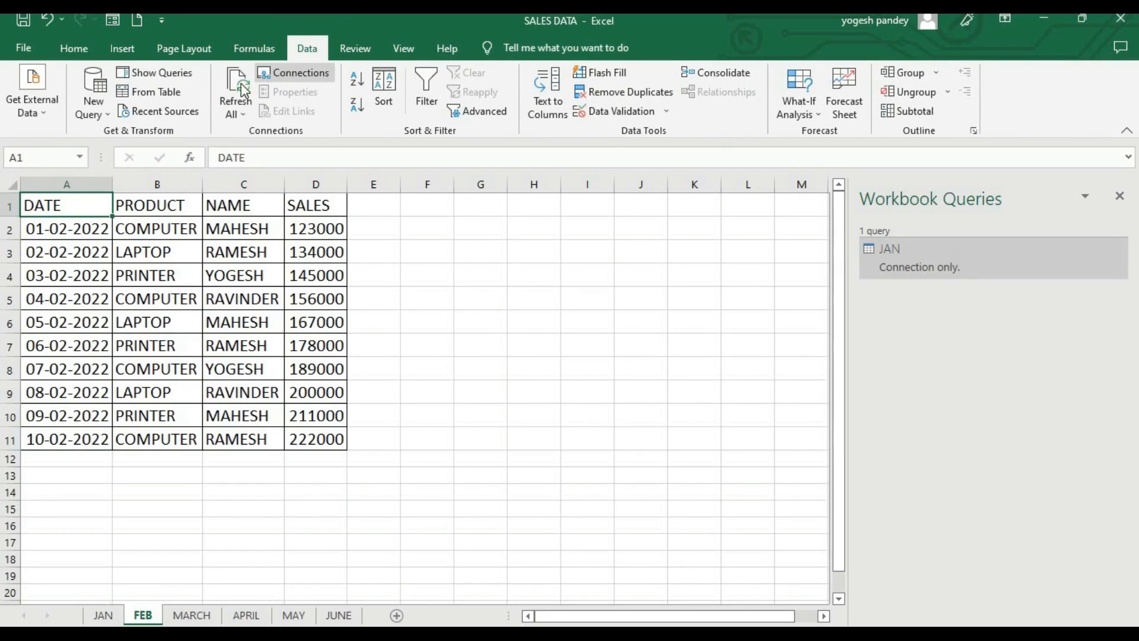
{"action": "left_click", "coordinate": [175, 92]}
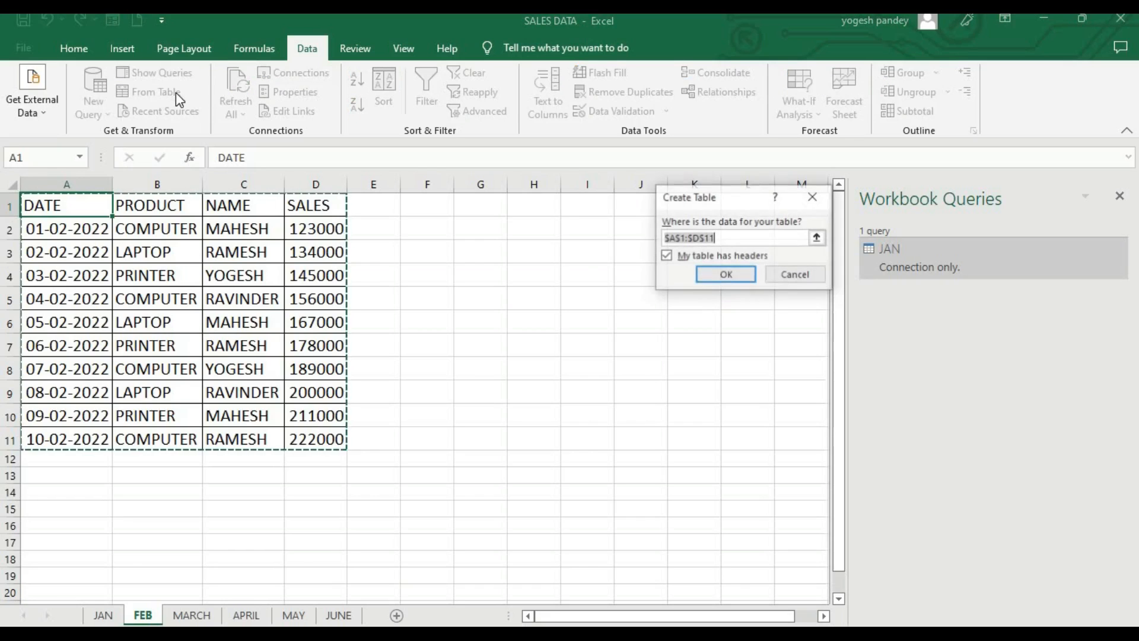
{"action": "left_click", "coordinate": [726, 275]}
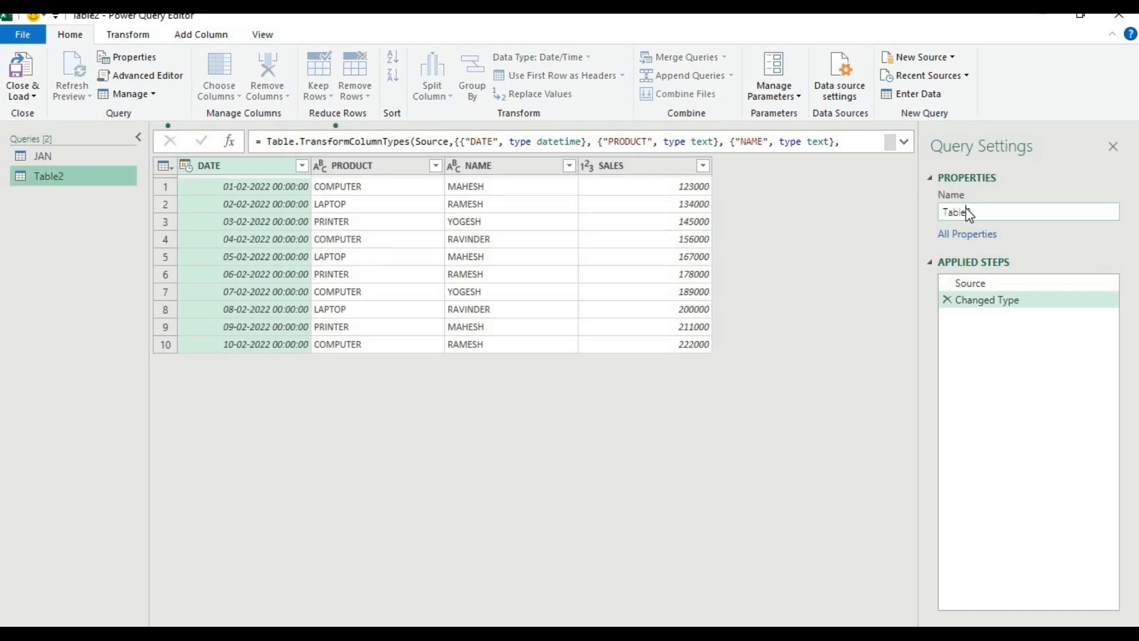
{"action": "type", "text": "FEB"}
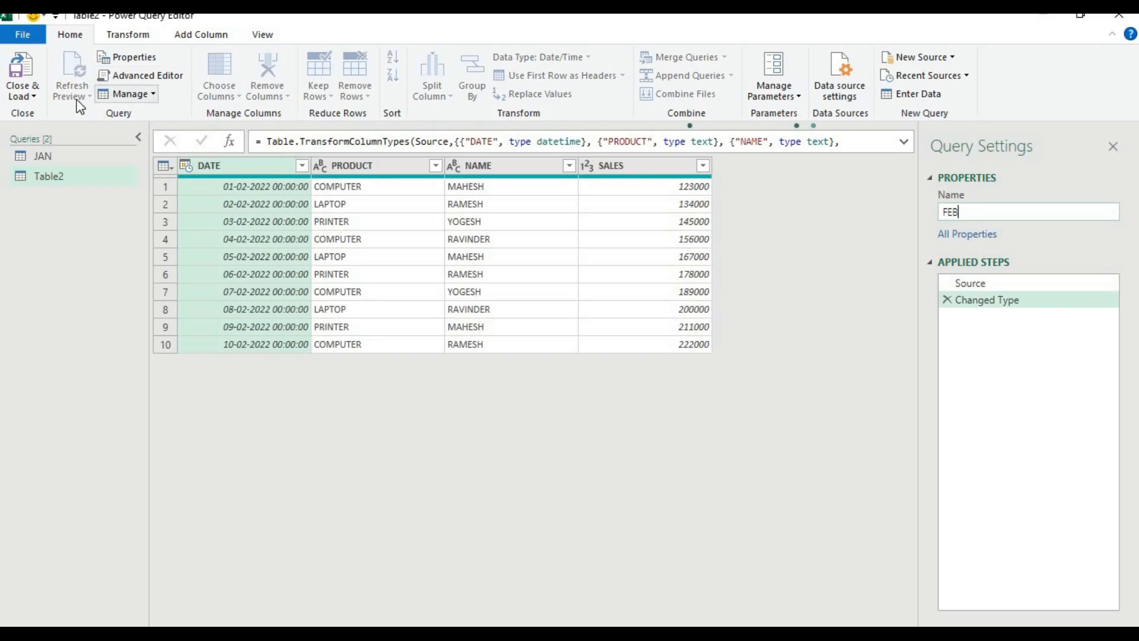
- Close the query editor and load the FEB query with Only Create Connection
{"action": "left_click", "coordinate": [34, 96]}
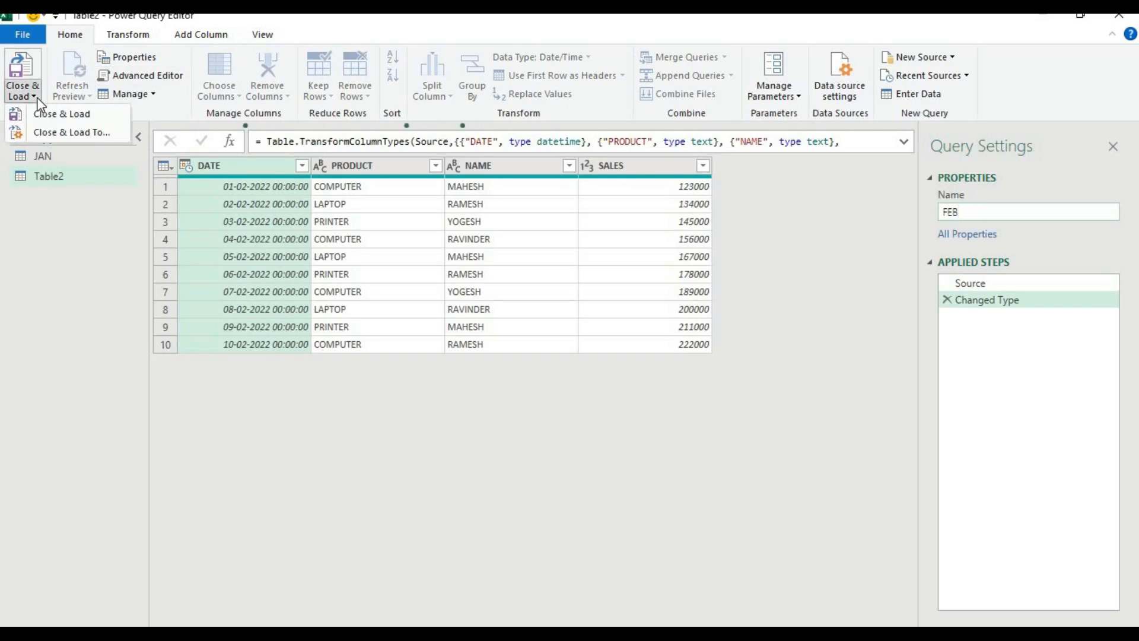
{"action": "left_click", "coordinate": [53, 127]}
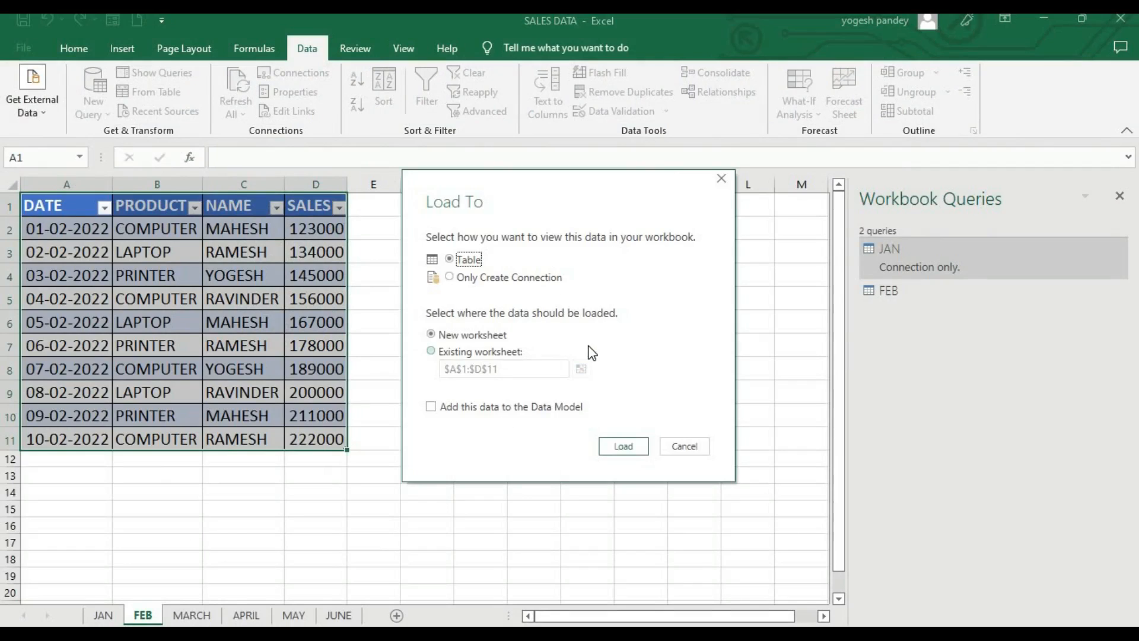
{"action": "left_click", "coordinate": [468, 278]}
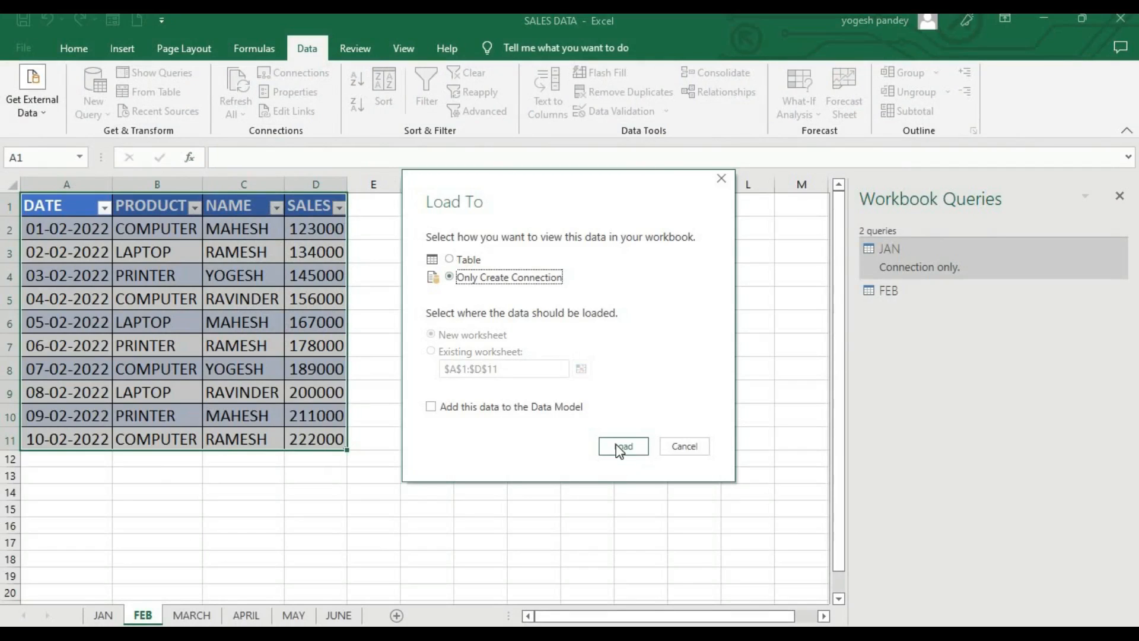
{"action": "left_click", "coordinate": [620, 447]}
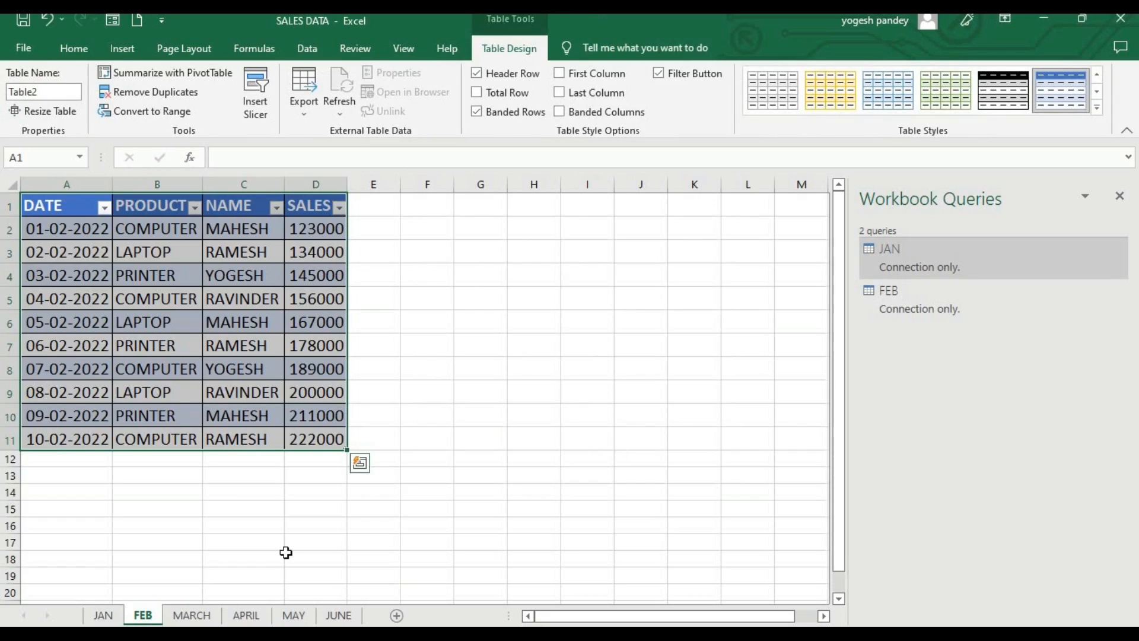
- Create a query from the MARCH sheet's range A1:D11 as a table with headers and name it MAR
{"action": "left_click", "coordinate": [203, 619]}
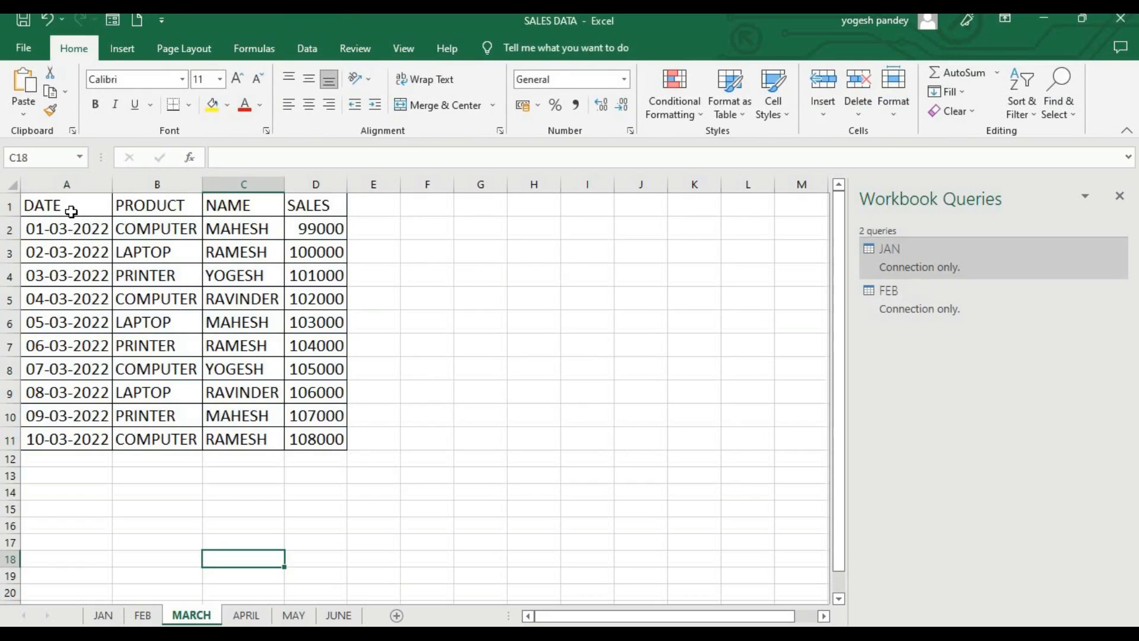
{"action": "left_click", "coordinate": [71, 212]}
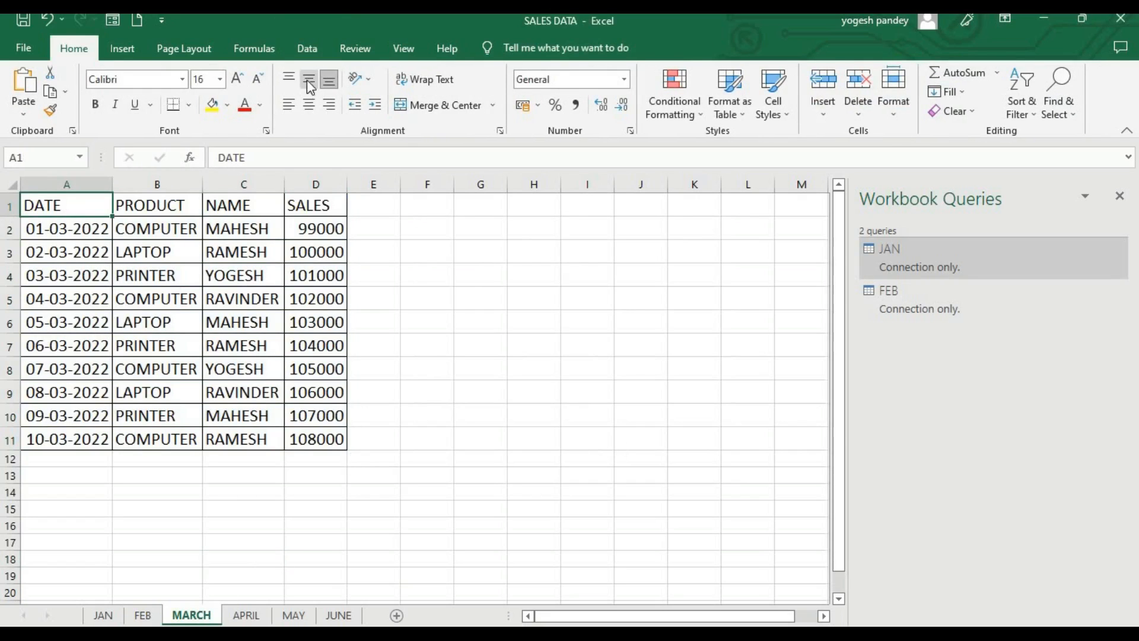
{"action": "left_click", "coordinate": [306, 48]}
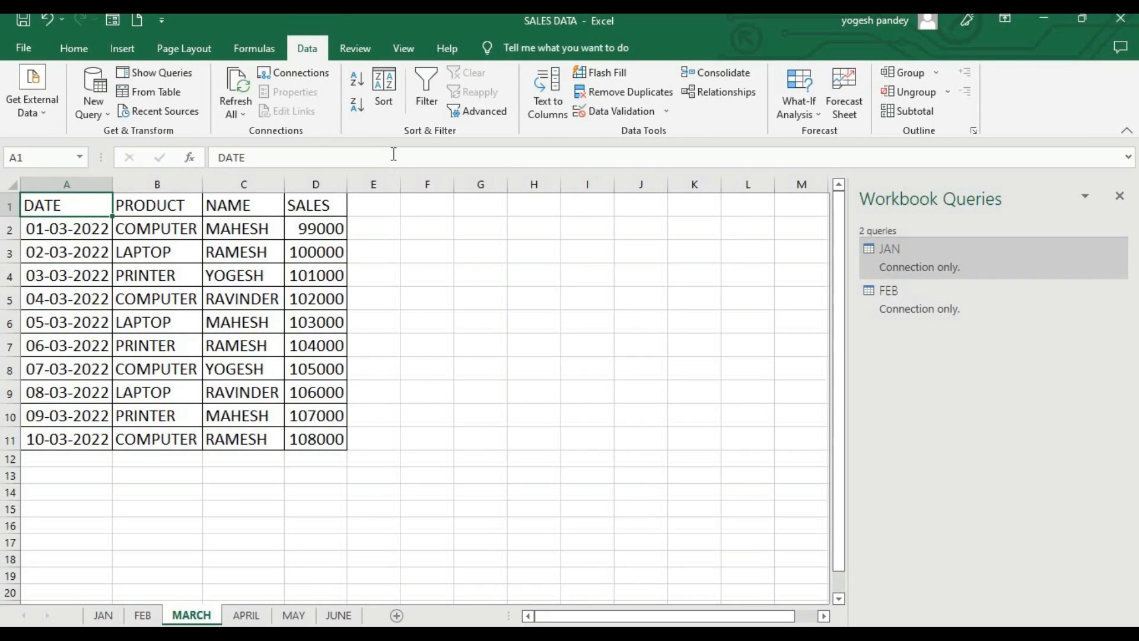
{"action": "left_click", "coordinate": [147, 92]}
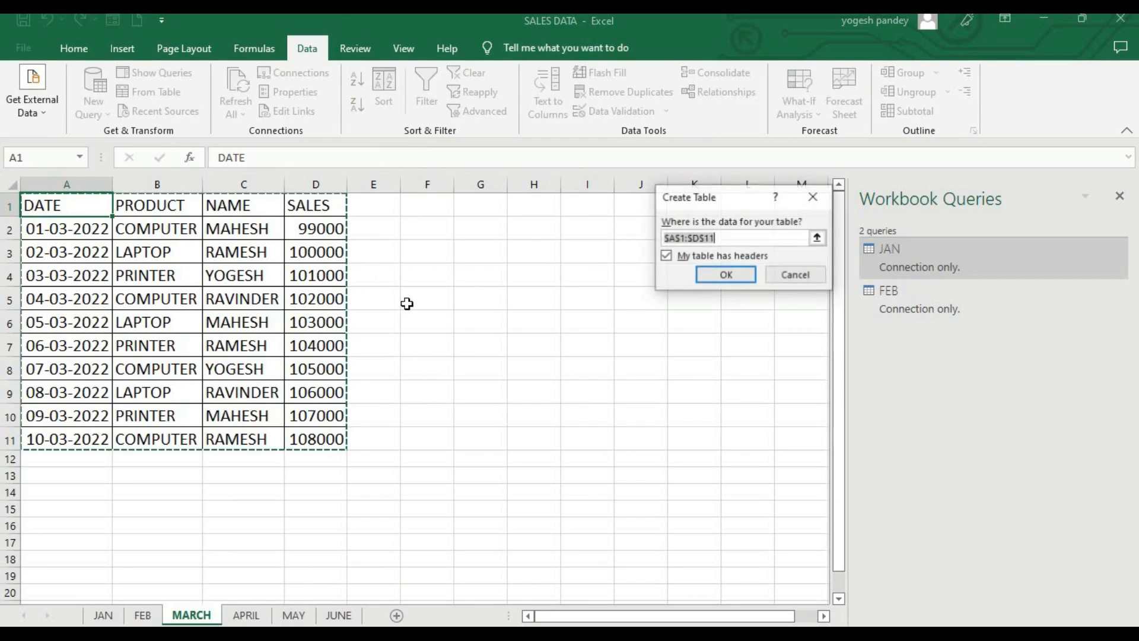
{"action": "left_click", "coordinate": [712, 270]}
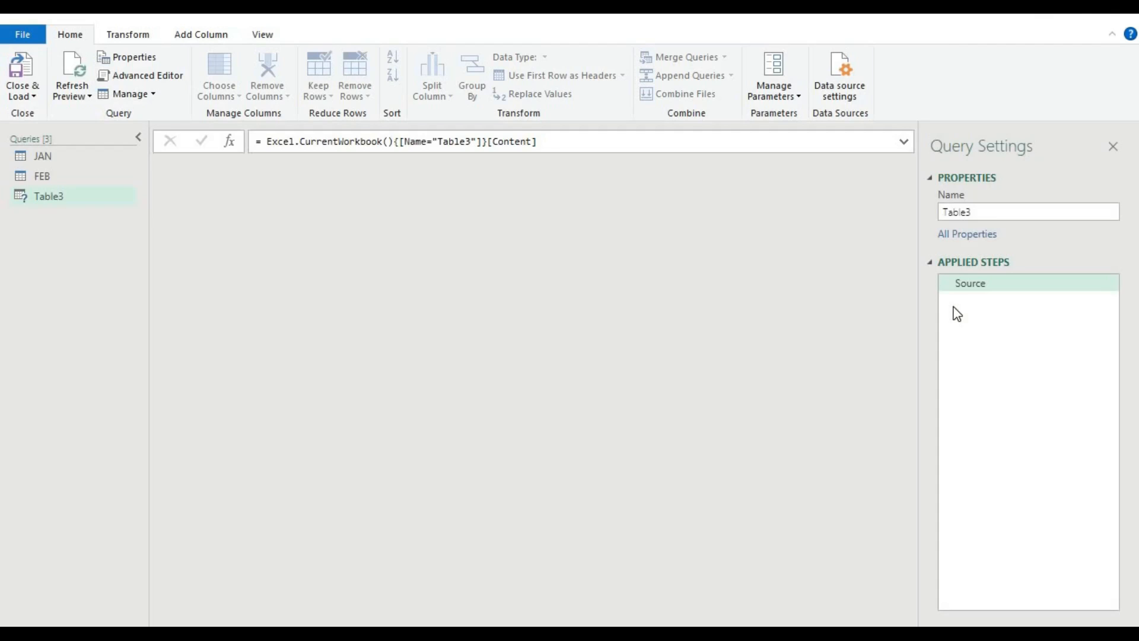
{"action": "double_click", "coordinate": [983, 210]}
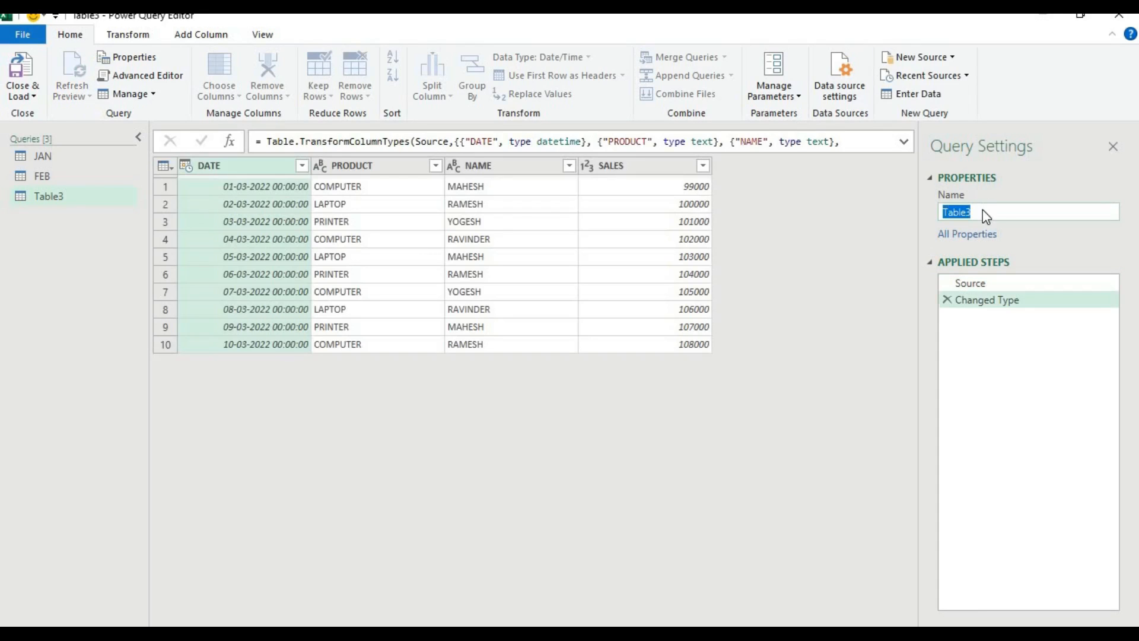
{"action": "type", "text": "MAR"}
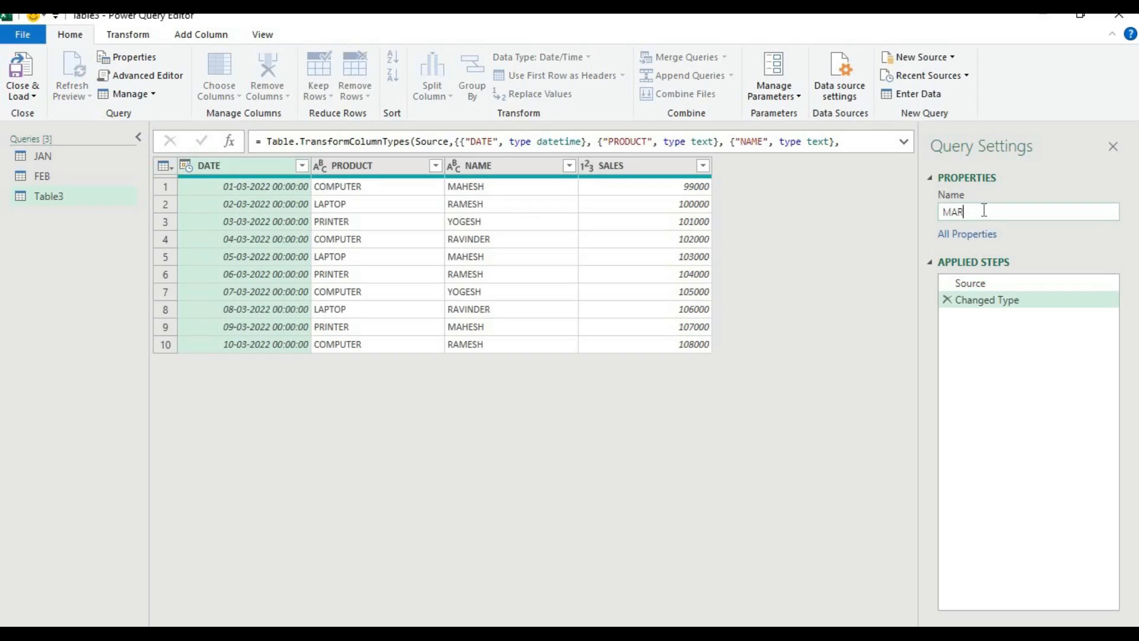
- Close the query editor and load the MAR query with Only Create Connection
{"action": "left_click", "coordinate": [22, 95]}
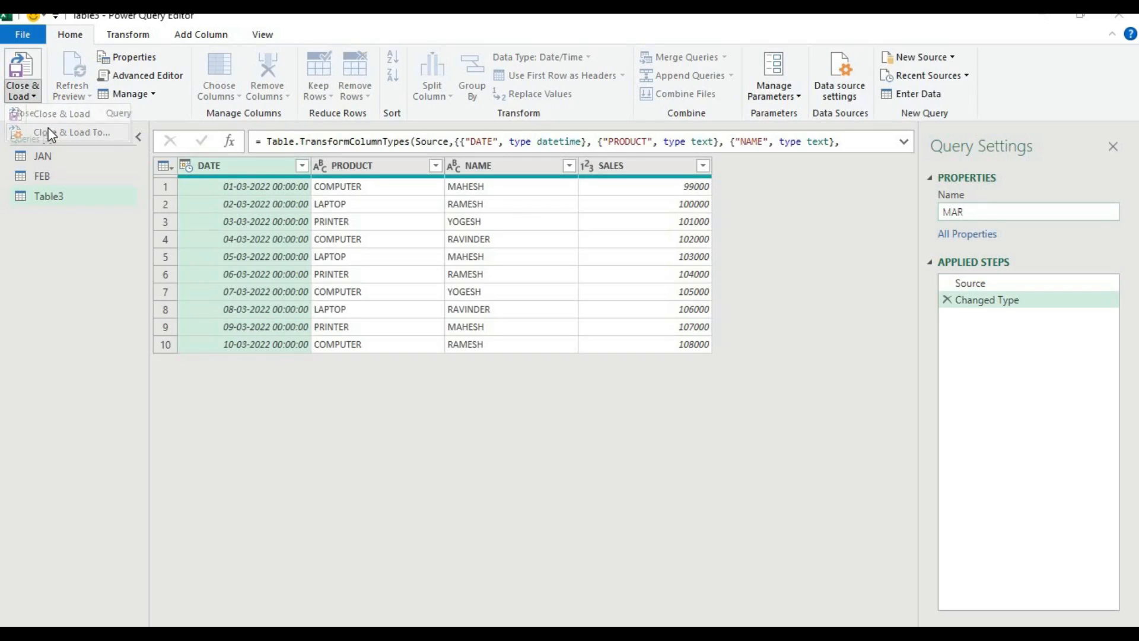
{"action": "left_click", "coordinate": [47, 114]}
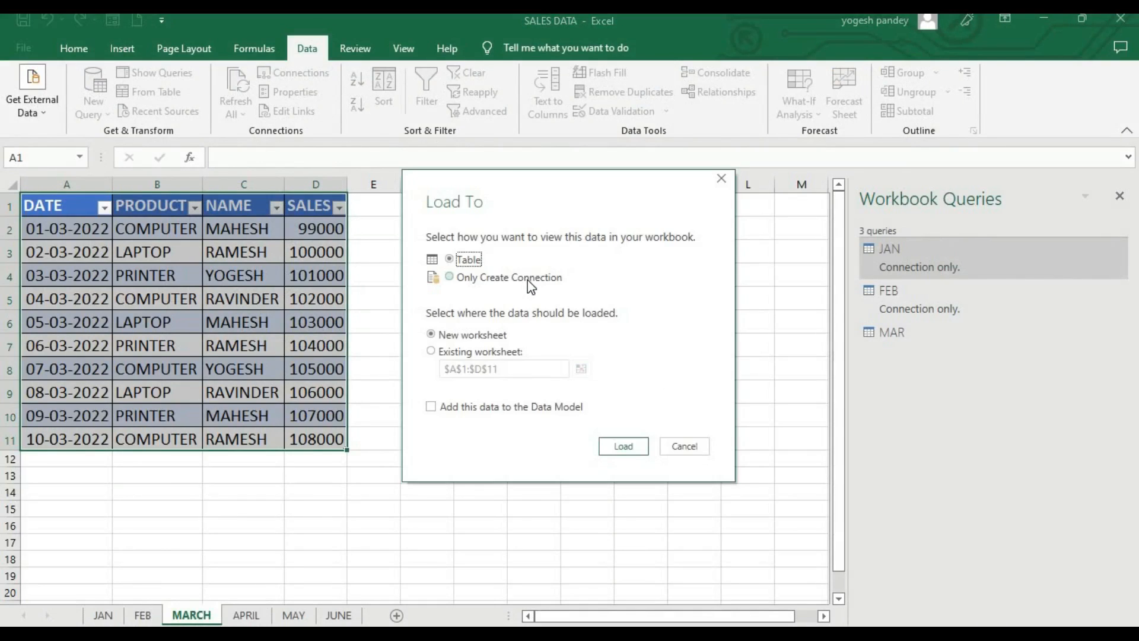
{"action": "left_click", "coordinate": [531, 286]}
{"action": "left_click", "coordinate": [611, 444]}
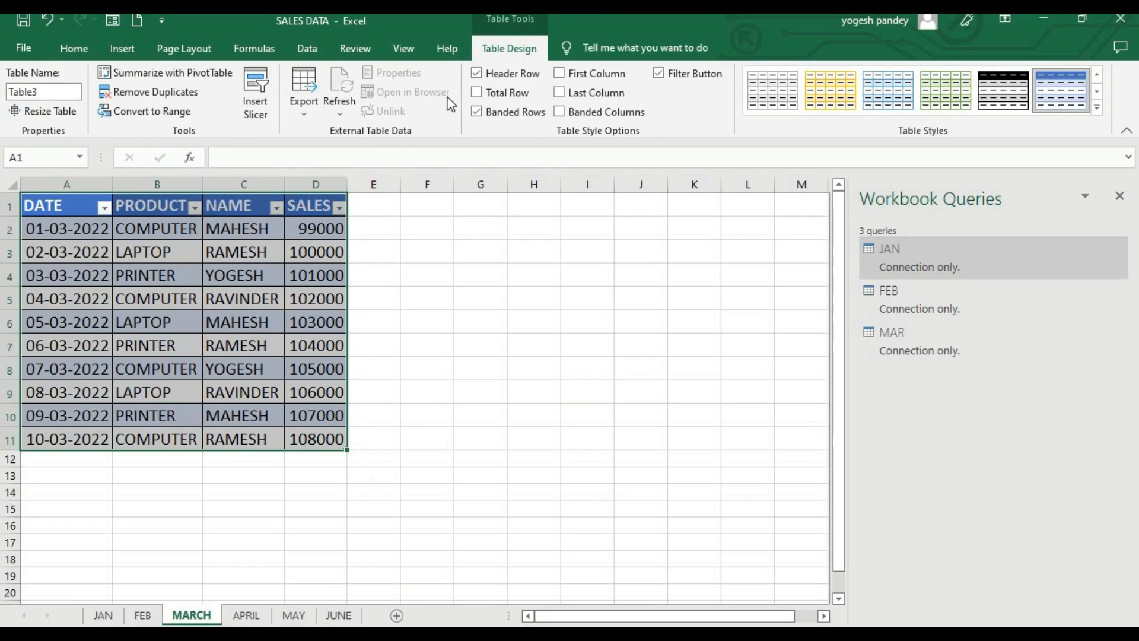
- Append the JAN, FEB and MAR queries, in that order, into a single table using the Three or more tables option
{"action": "left_click", "coordinate": [308, 53]}
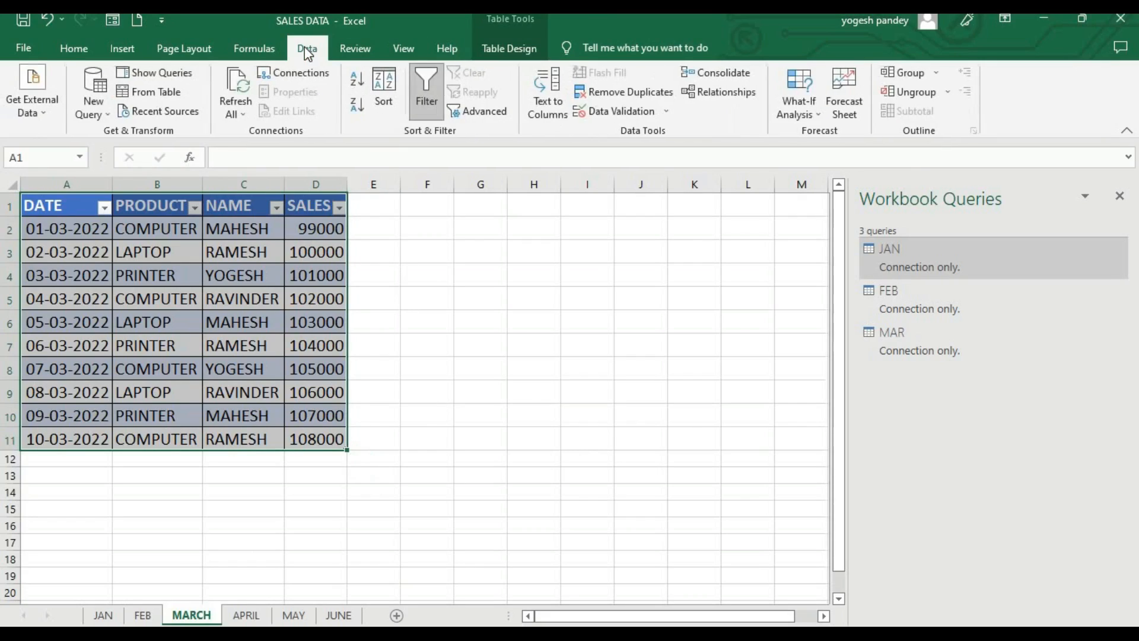
{"action": "left_click", "coordinate": [94, 106]}
{"action": "mouse_move", "coordinate": [131, 268]}
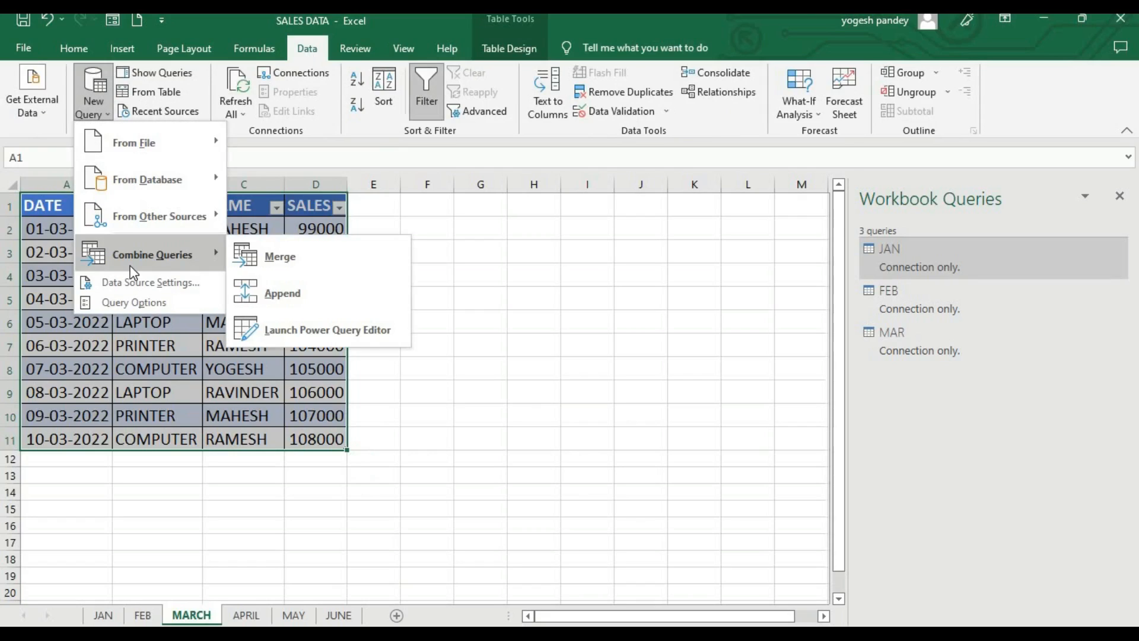
{"action": "left_click", "coordinate": [268, 293]}
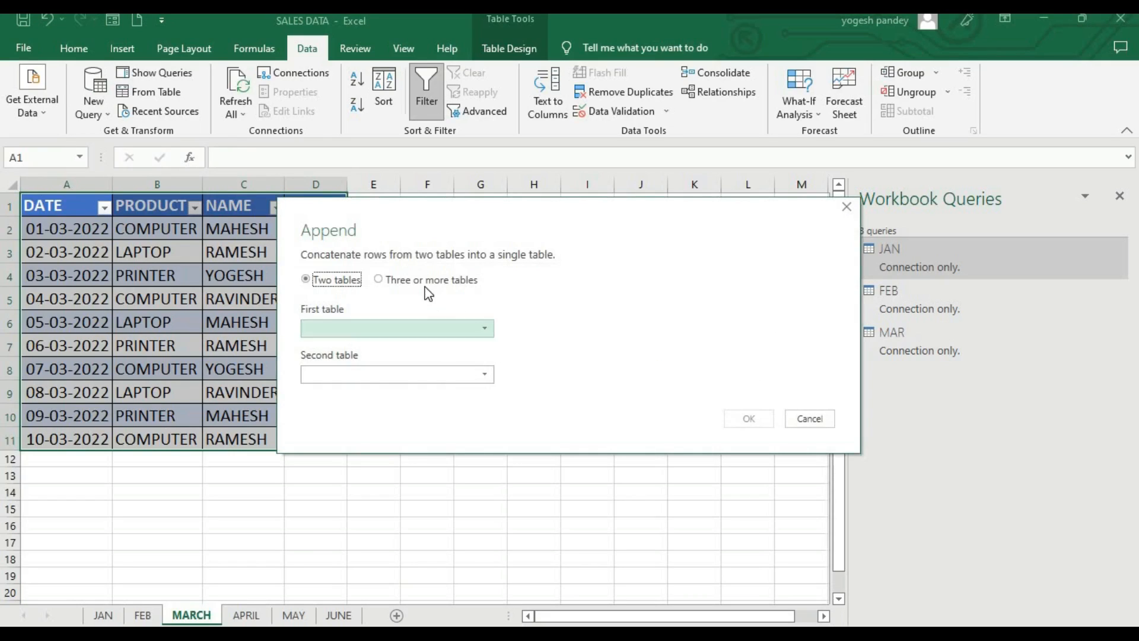
{"action": "left_click", "coordinate": [380, 280]}
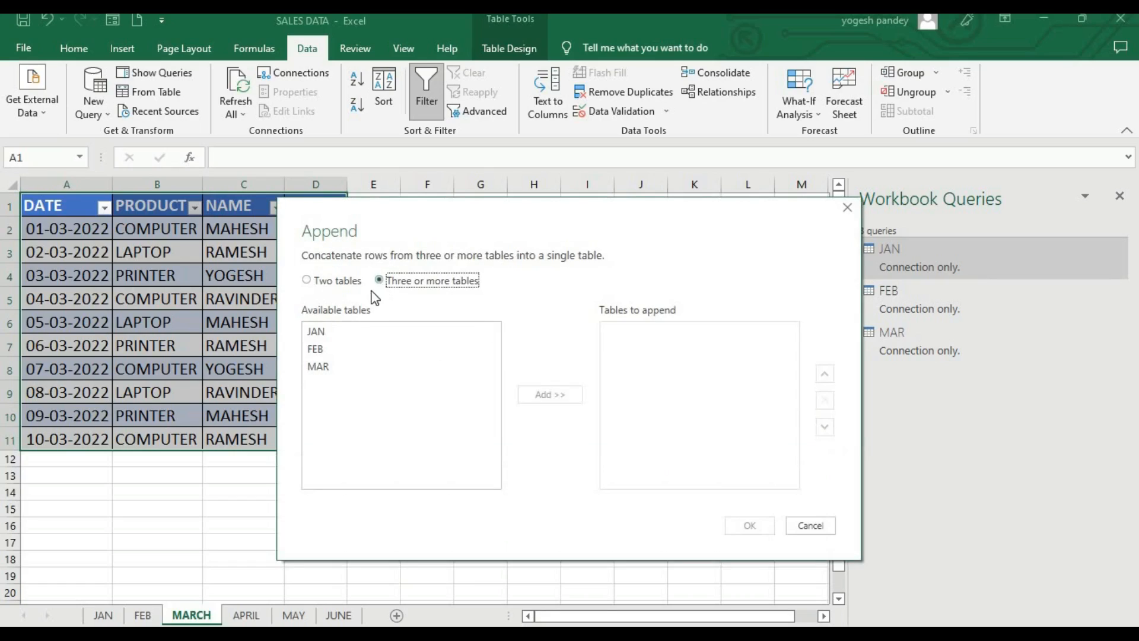
{"action": "left_click", "coordinate": [327, 333]}
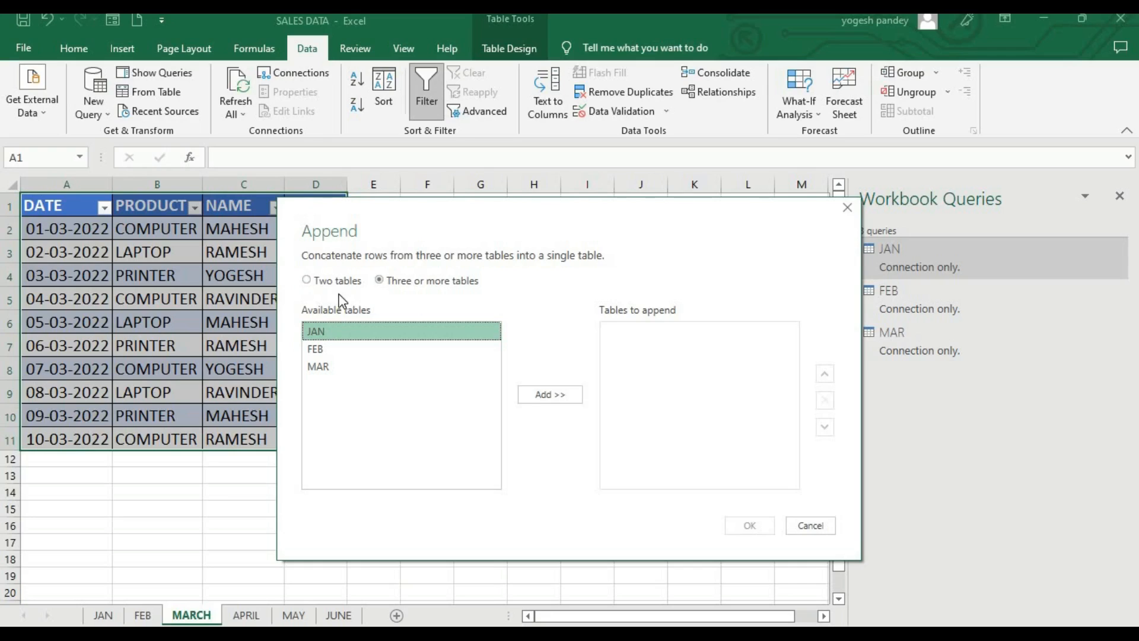
{"action": "left_click", "coordinate": [540, 394]}
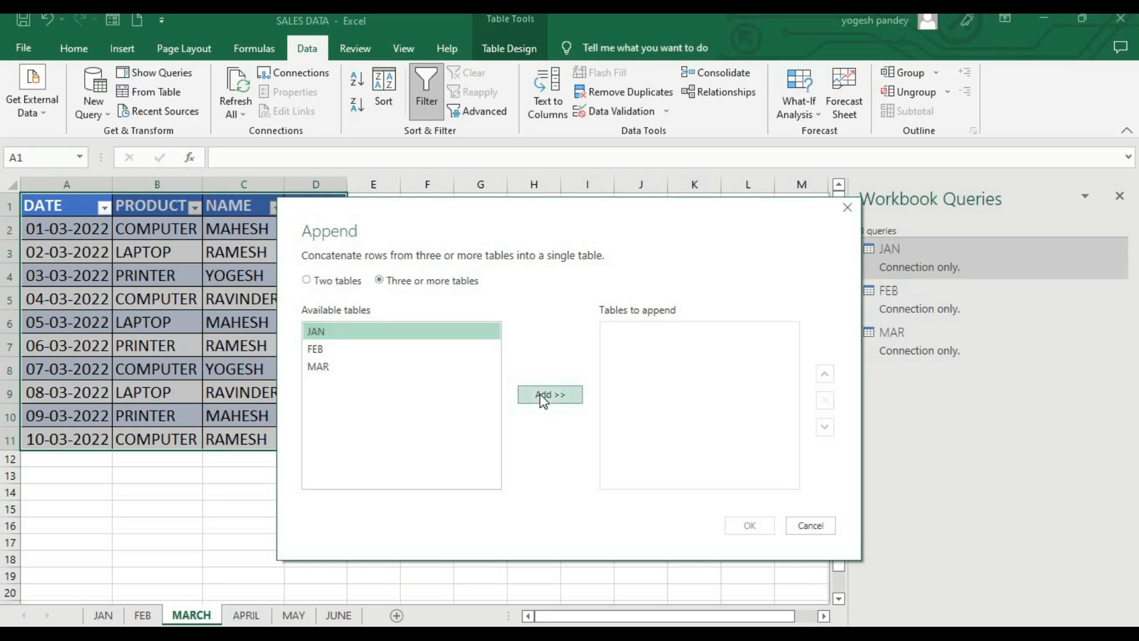
{"action": "left_click", "coordinate": [339, 351]}
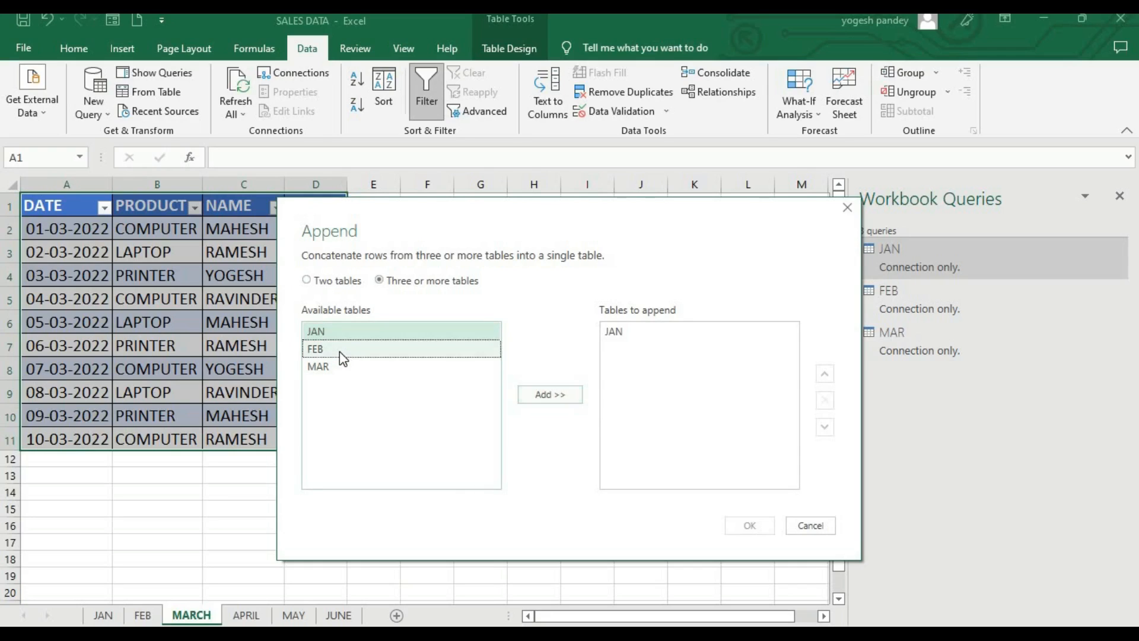
{"action": "left_click", "coordinate": [540, 394]}
{"action": "left_click", "coordinate": [423, 369]}
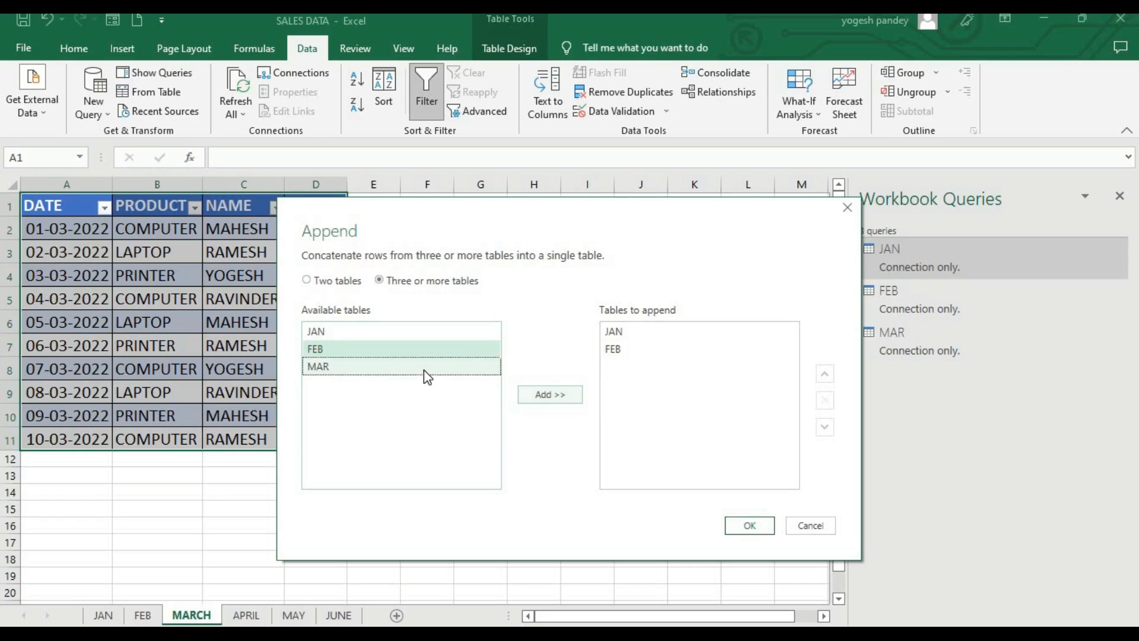
{"action": "left_click", "coordinate": [540, 395]}
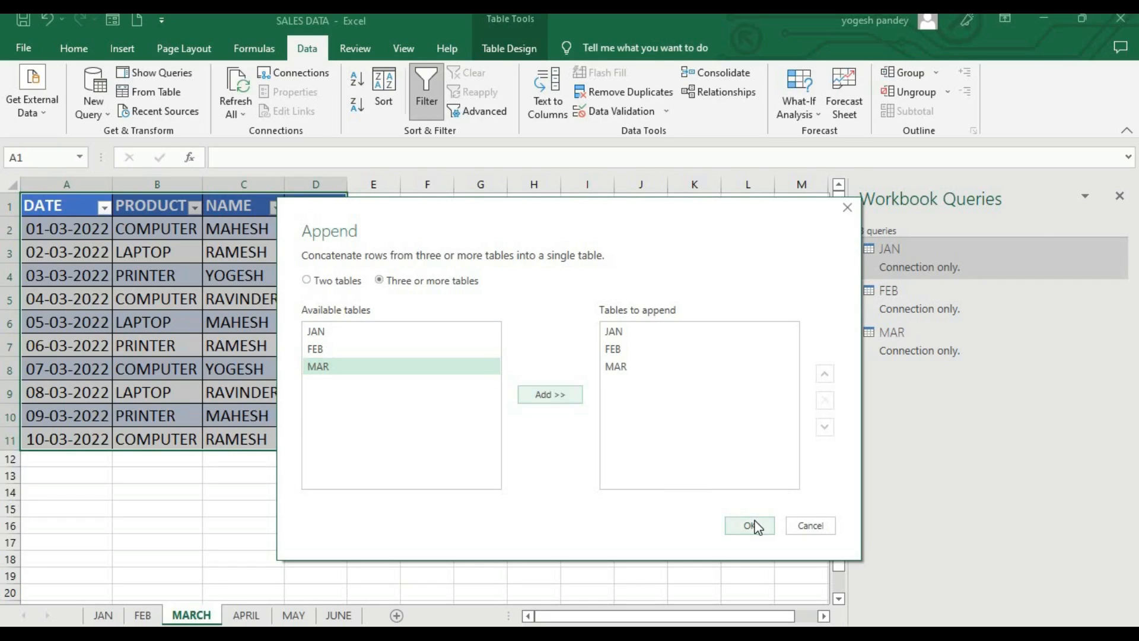
{"action": "left_click", "coordinate": [751, 524]}
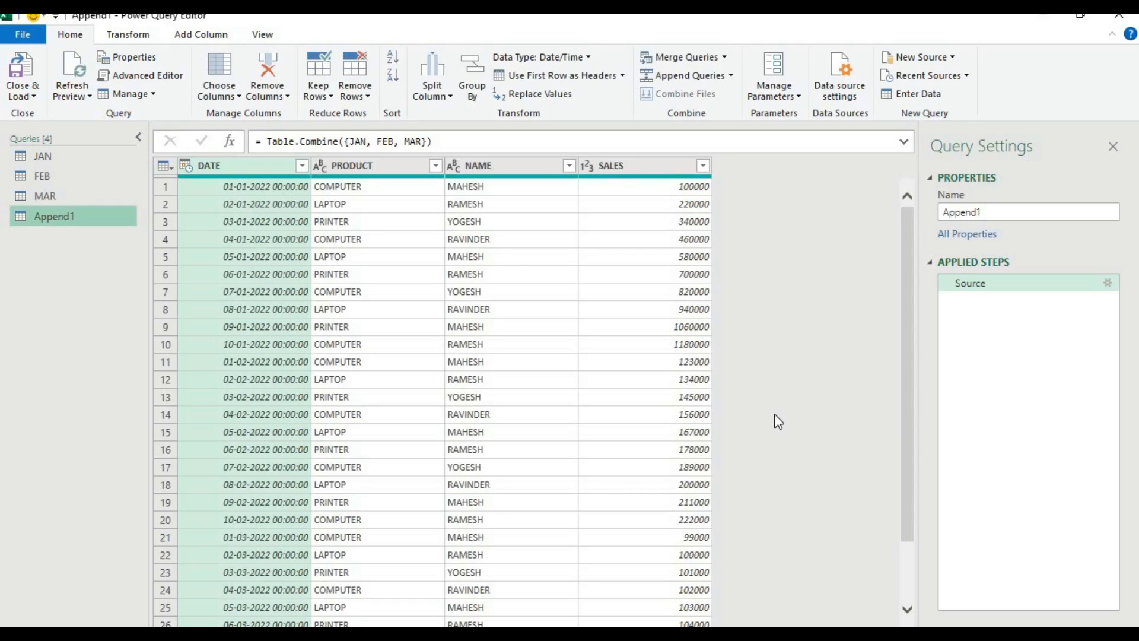
- Close the query editor, load the appended query as a table on a new worksheet, and check its rows
{"action": "left_click", "coordinate": [26, 94]}
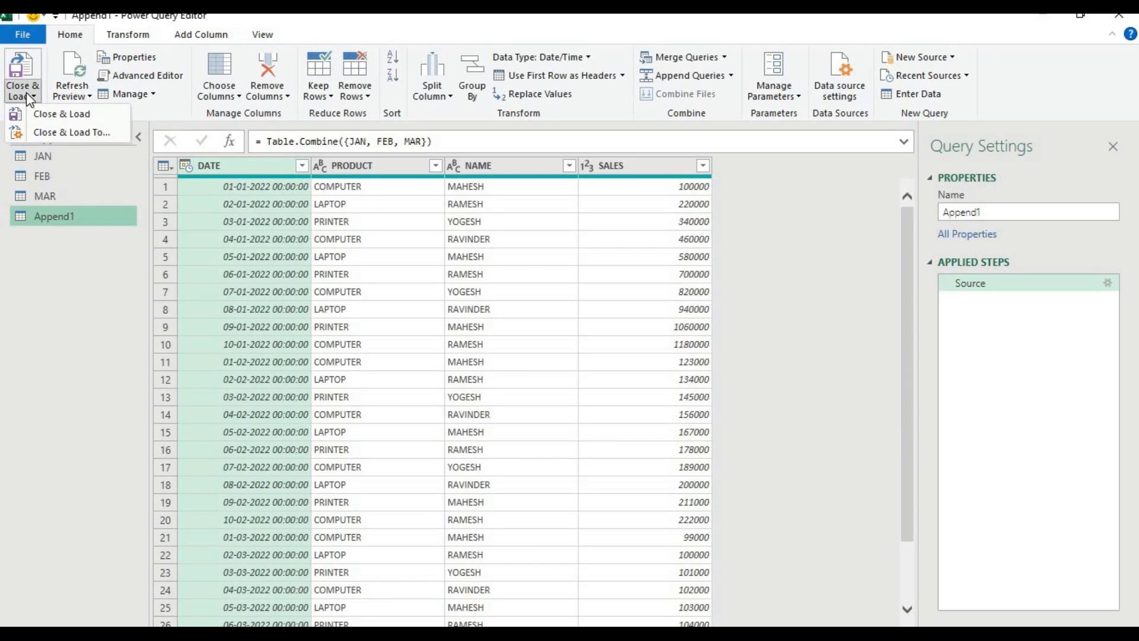
{"action": "left_click", "coordinate": [42, 115]}
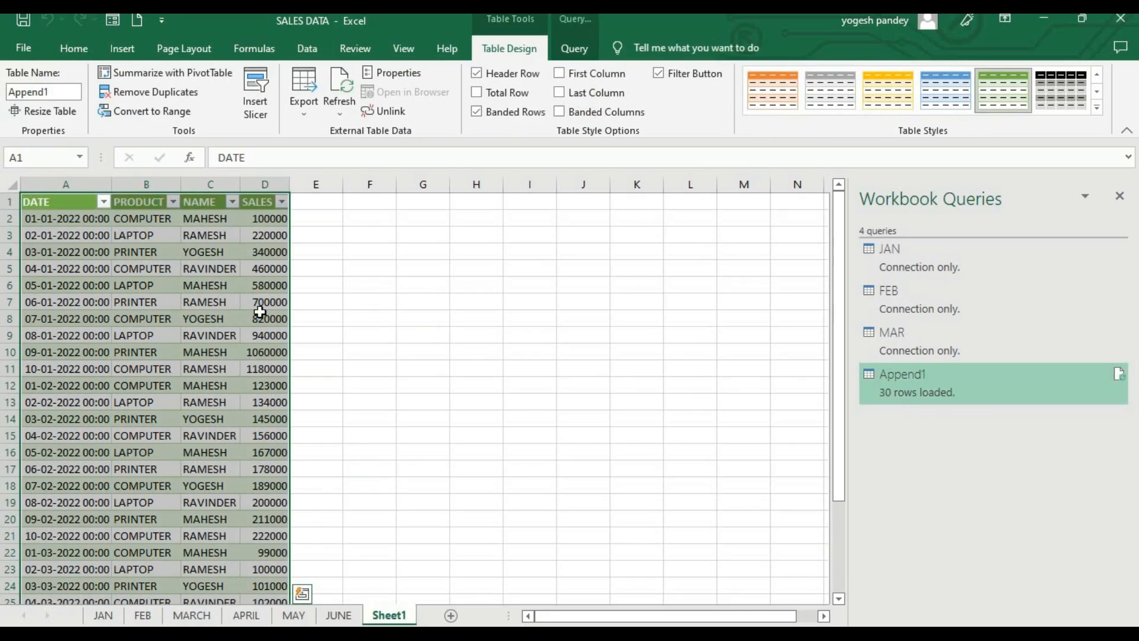
{"action": "left_click", "coordinate": [259, 369]}
{"action": "left_click", "coordinate": [265, 435]}
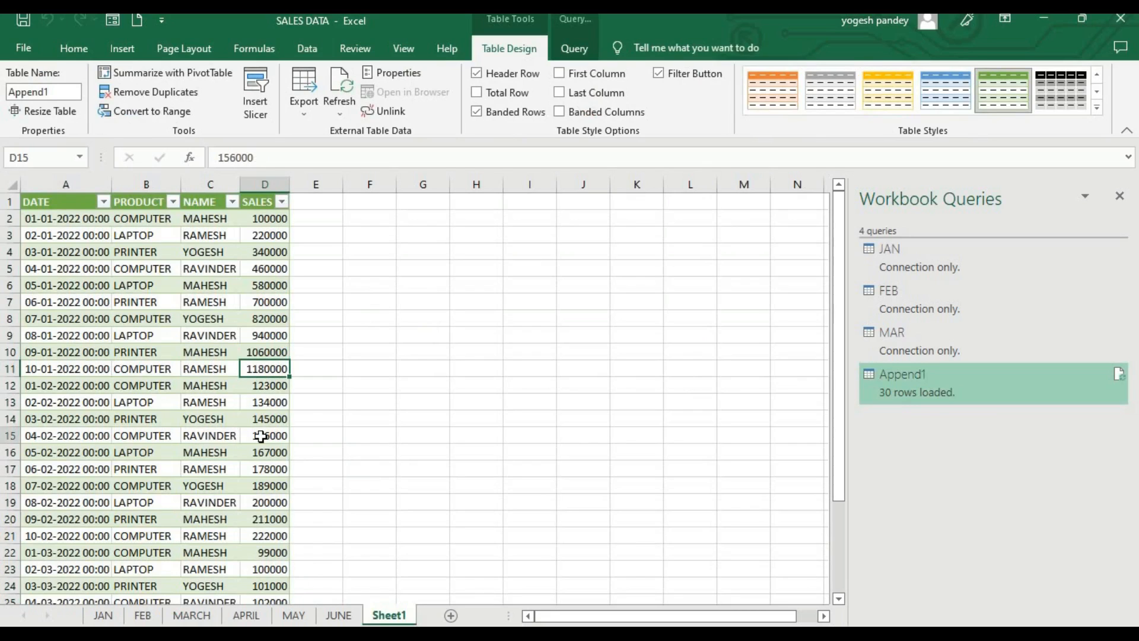
{"action": "left_click", "coordinate": [261, 522]}
{"action": "left_click", "coordinate": [407, 530]}
{"action": "left_click", "coordinate": [369, 452]}
{"action": "left_click", "coordinate": [351, 351]}
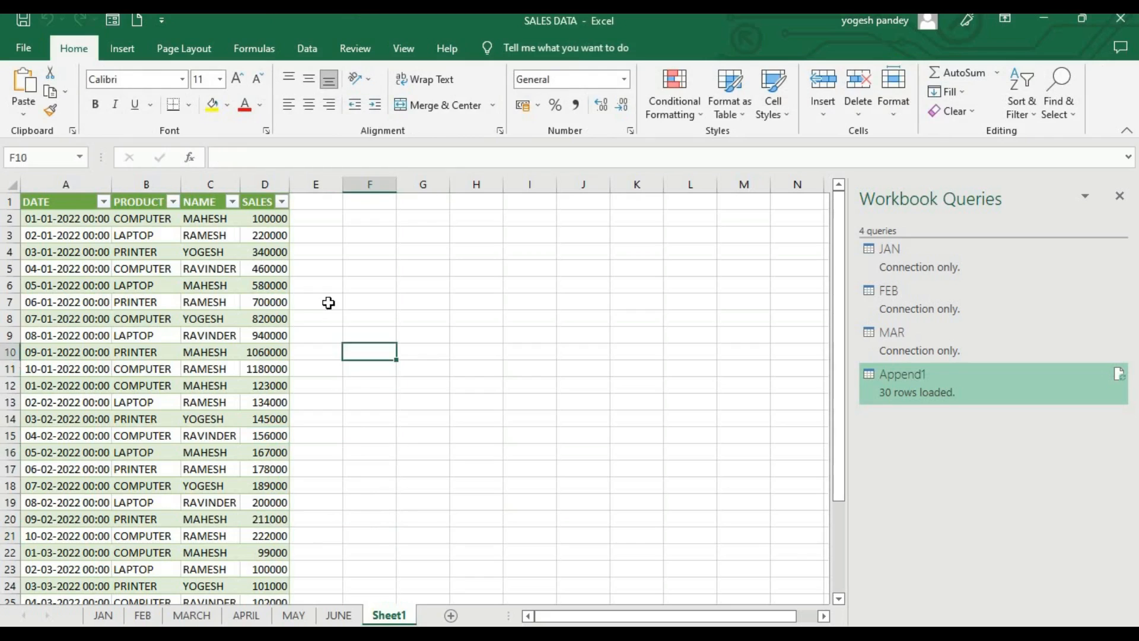
{"action": "left_click", "coordinate": [244, 285]}
{"action": "key", "text": "Left"}
{"action": "key", "text": "Left"}
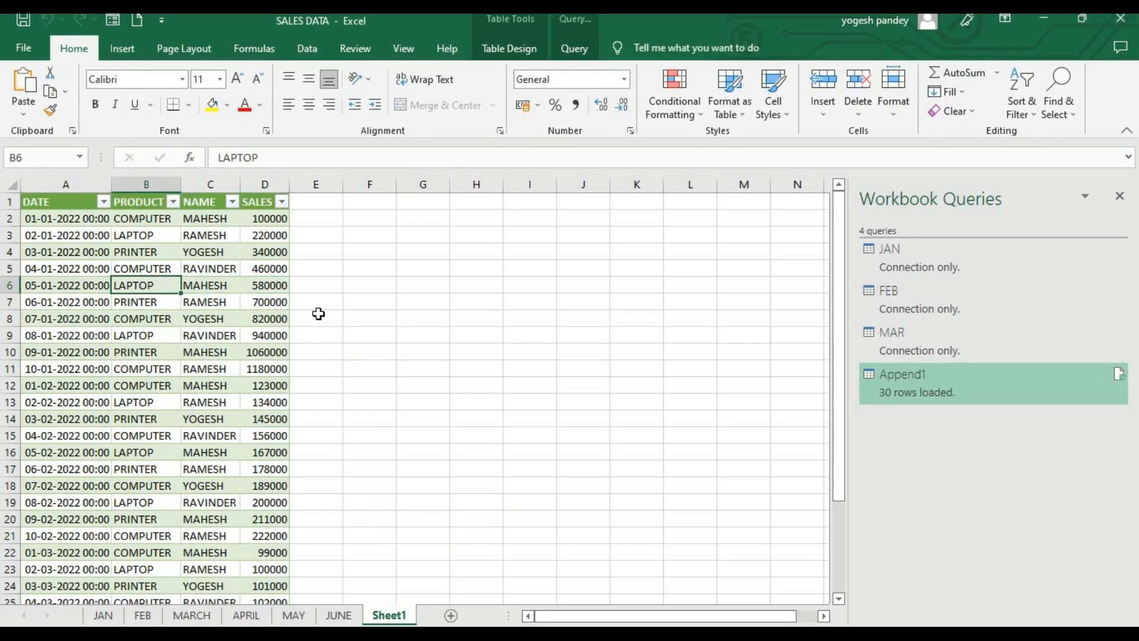
{"action": "left_click", "coordinate": [318, 314]}
{"action": "left_click", "coordinate": [451, 371]}
{"action": "left_click", "coordinate": [359, 333]}
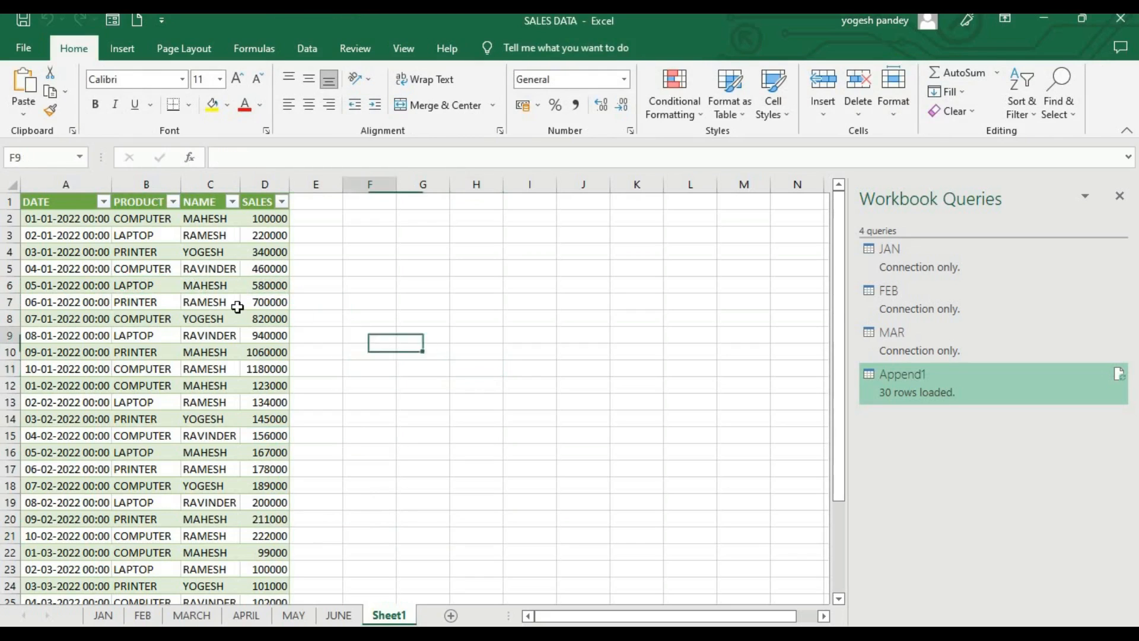
{"action": "left_click", "coordinate": [237, 307]}
{"action": "left_click", "coordinate": [412, 352]}
{"action": "left_click", "coordinate": [261, 321]}
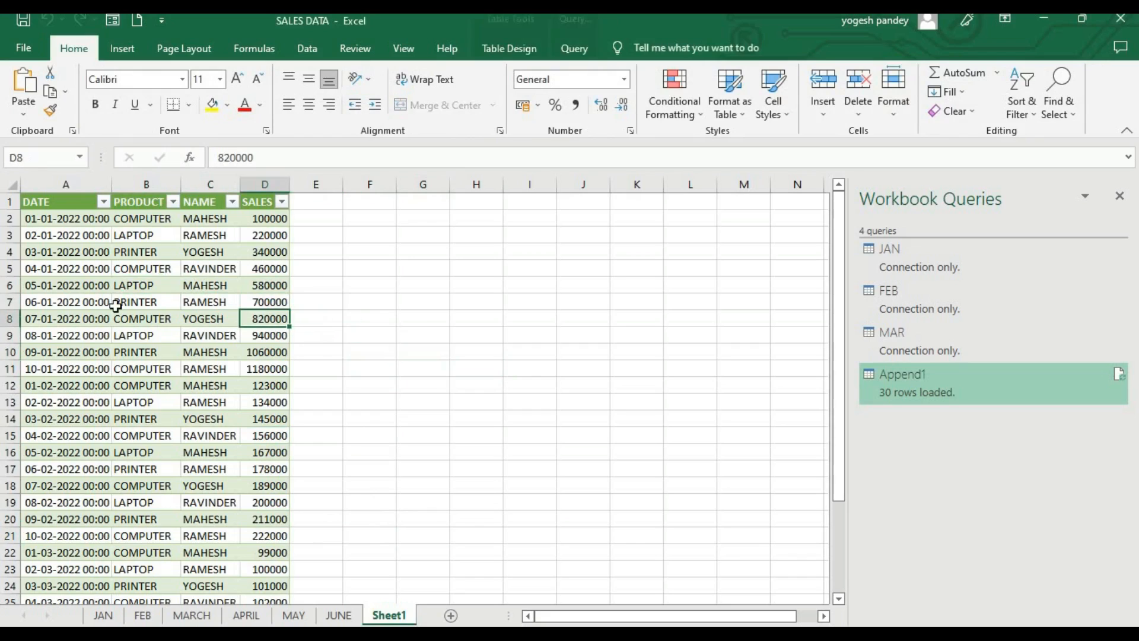
{"action": "left_click", "coordinate": [117, 305]}
{"action": "left_click", "coordinate": [318, 350]}
{"action": "left_click", "coordinate": [498, 383]}
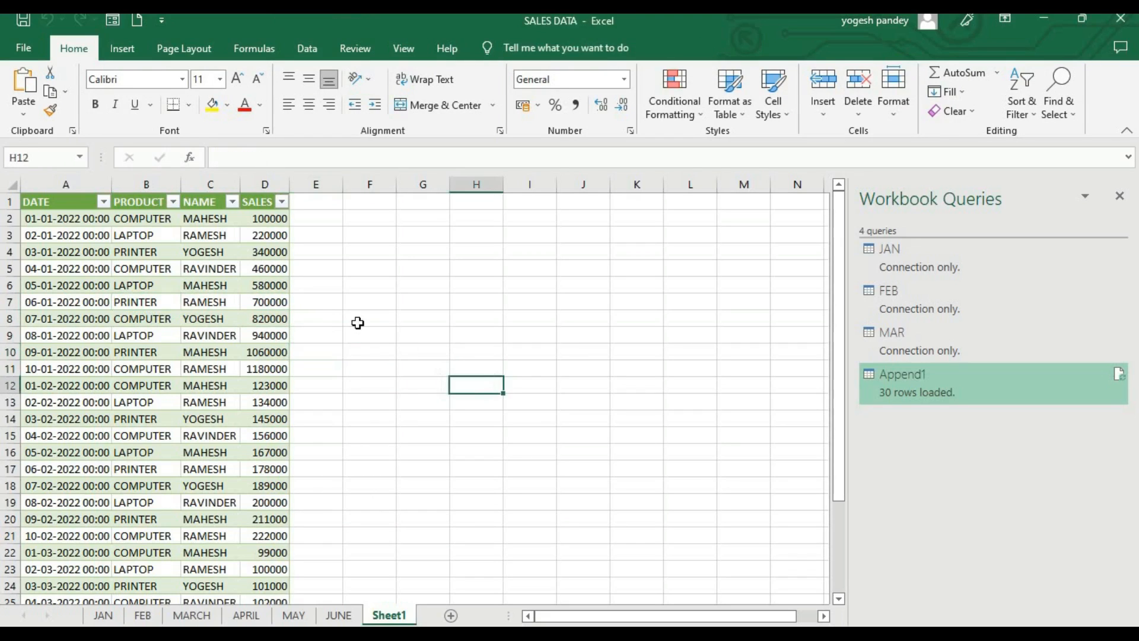
{"action": "left_click", "coordinate": [358, 321]}
{"action": "left_click", "coordinate": [243, 290]}
{"action": "left_click", "coordinate": [117, 290]}
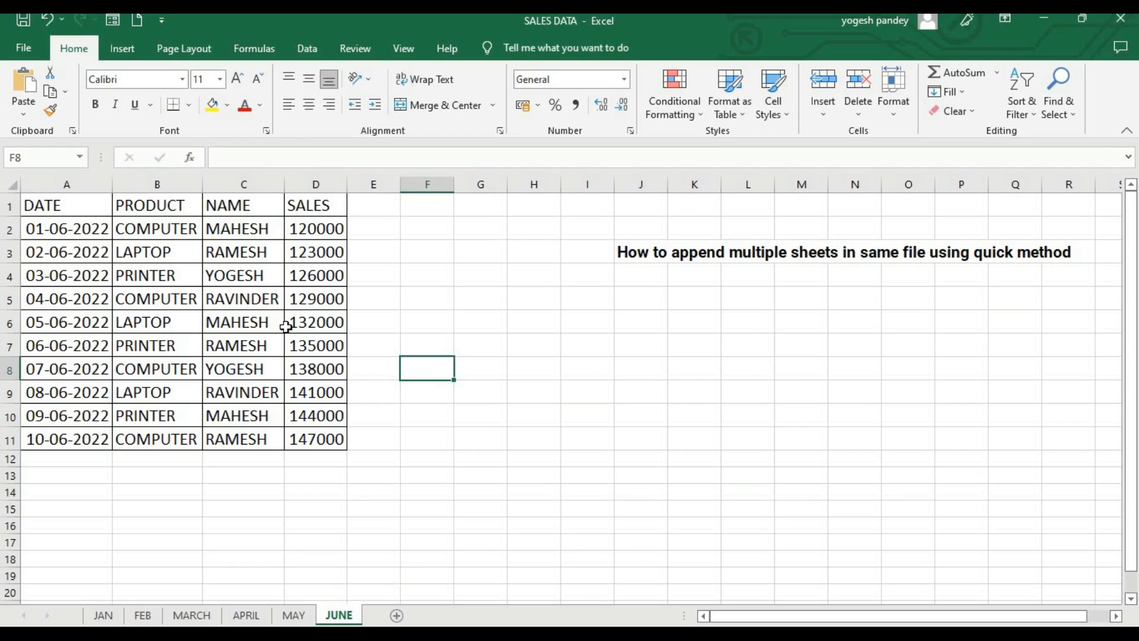
{"action": "left_click", "coordinate": [466, 294]}
{"action": "left_click", "coordinate": [273, 257]}
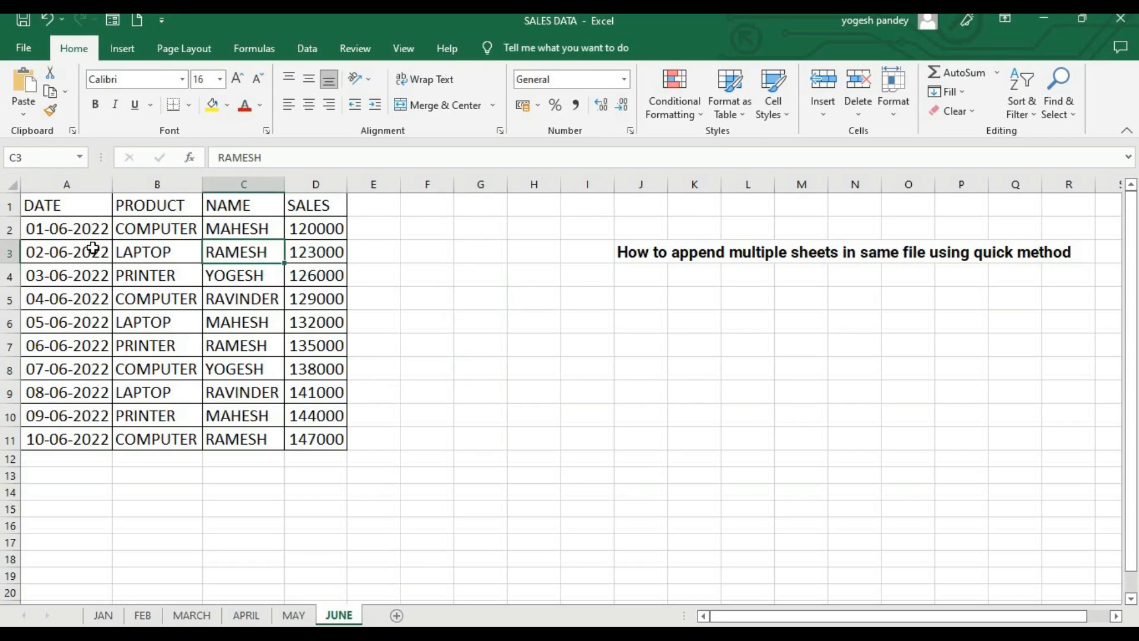
{"action": "left_click", "coordinate": [93, 249]}
{"action": "left_click", "coordinate": [63, 202]}
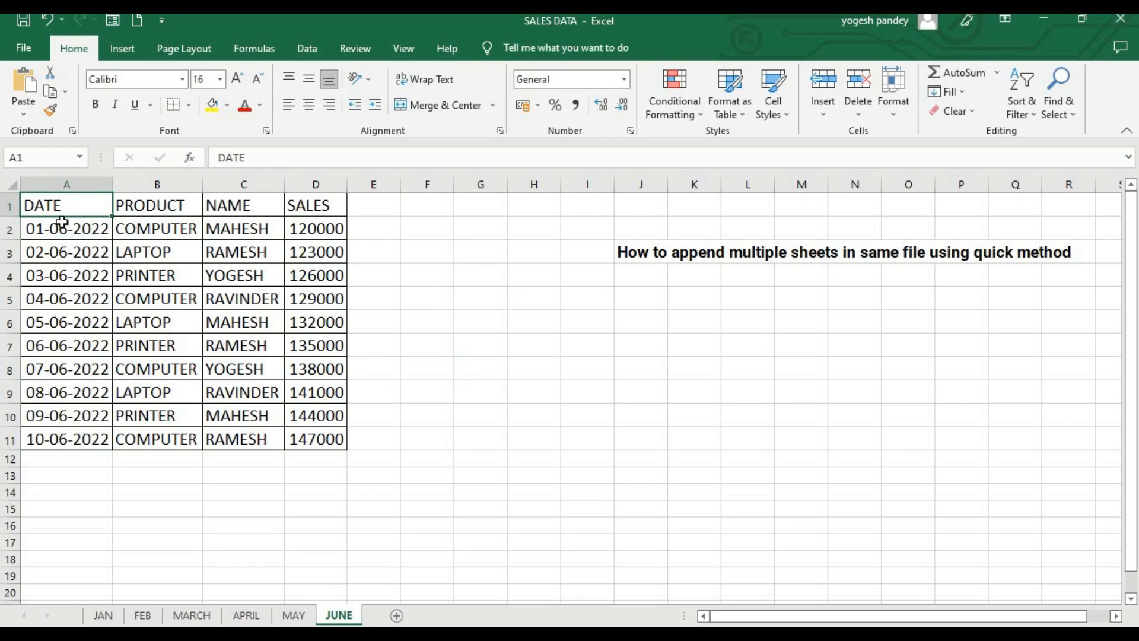
- Review the sales data on the JAN, FEB, MARCH, APRIL, MAY and JUNE sheets
{"action": "left_click", "coordinate": [117, 616]}
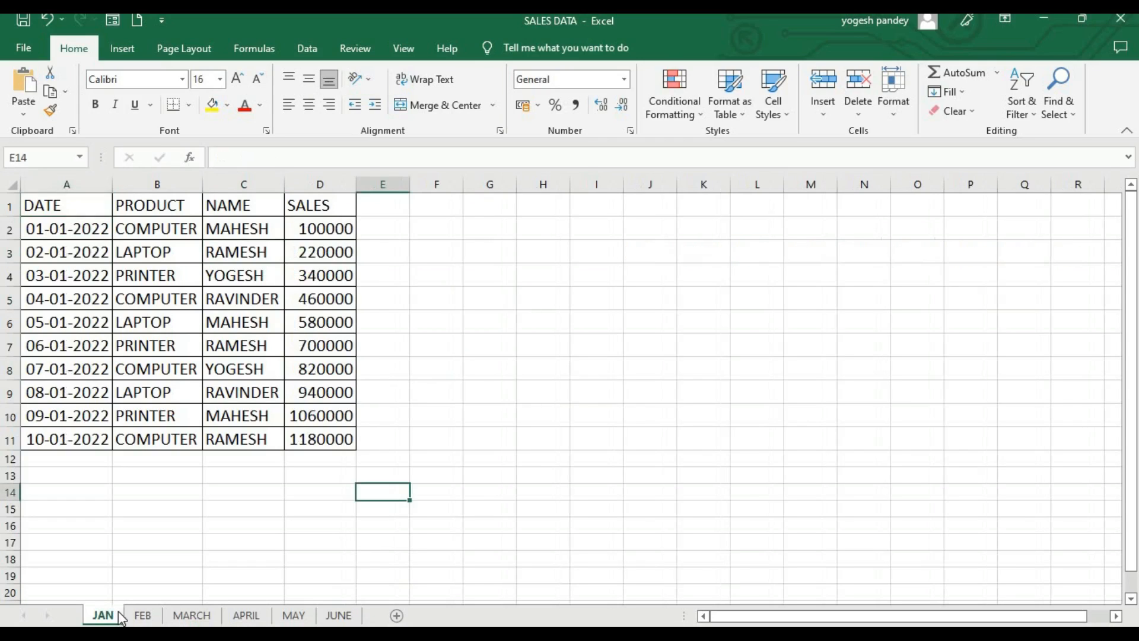
{"action": "left_click", "coordinate": [142, 615]}
{"action": "left_click", "coordinate": [191, 616]}
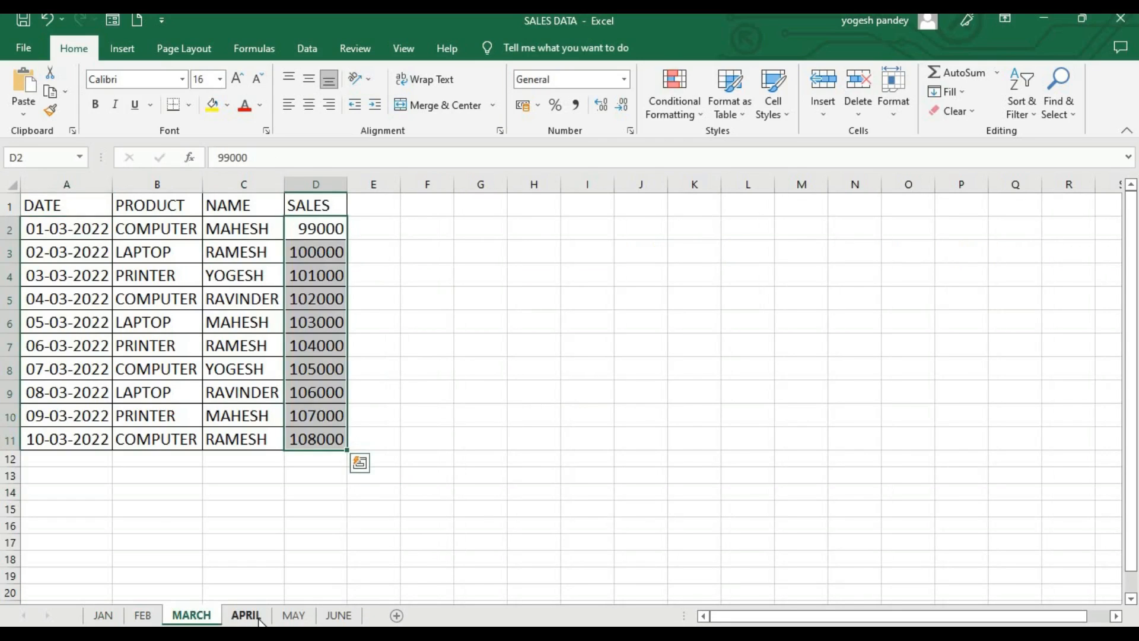
{"action": "left_click", "coordinate": [259, 621]}
{"action": "left_click", "coordinate": [293, 616]}
{"action": "left_click", "coordinate": [339, 616]}
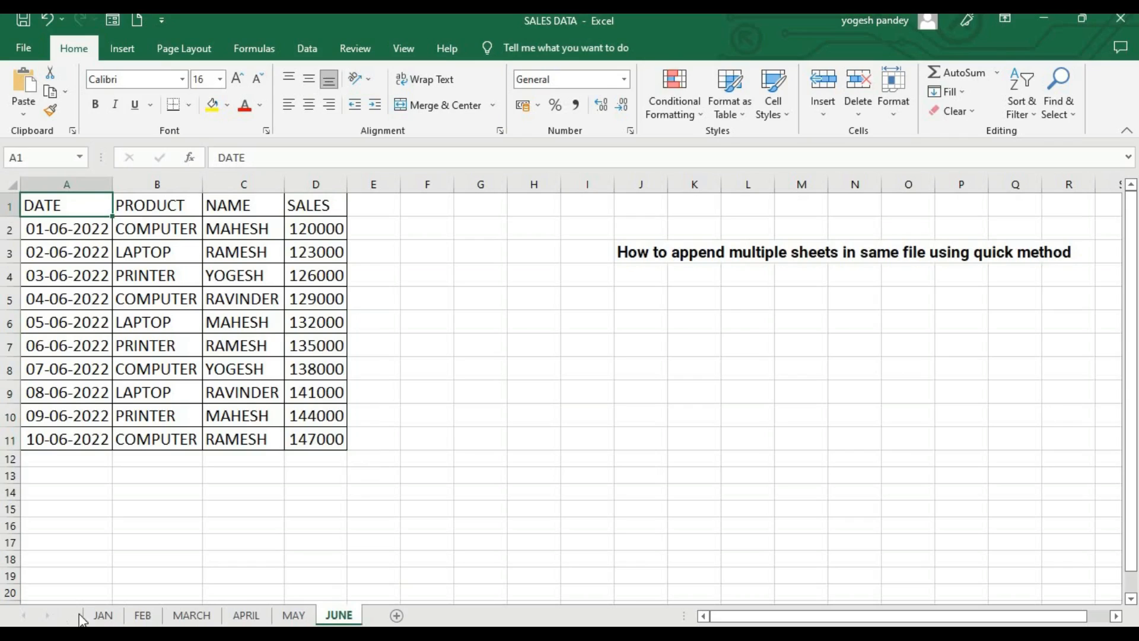
- Convert the JAN sheet's range A1:D11 into a table with headers
{"action": "left_click", "coordinate": [92, 617]}
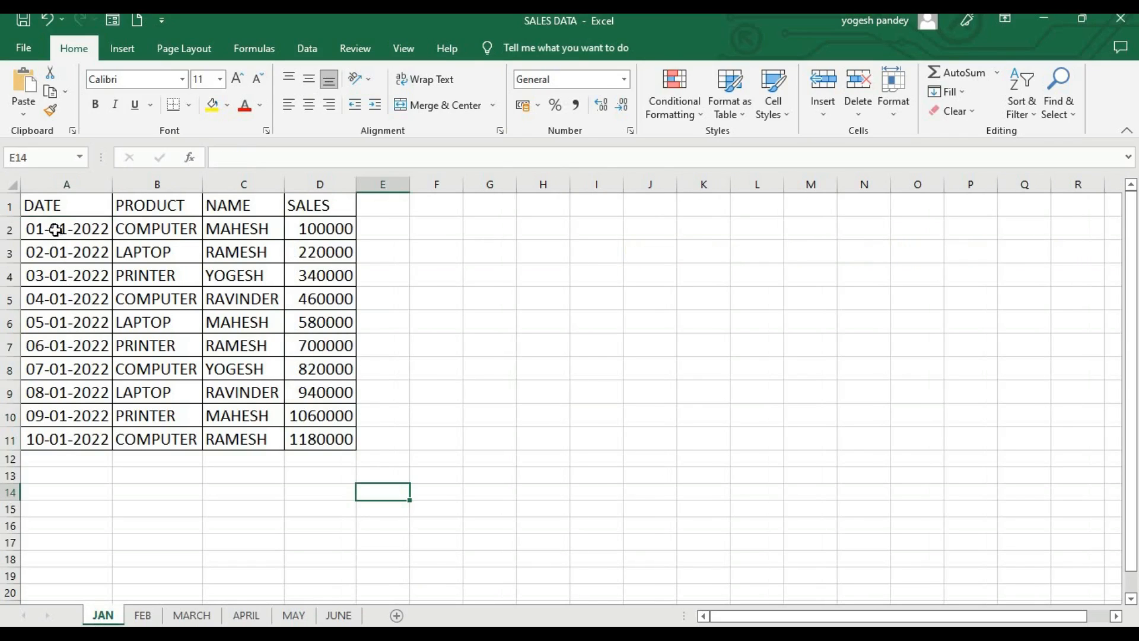
{"action": "left_click", "coordinate": [49, 213]}
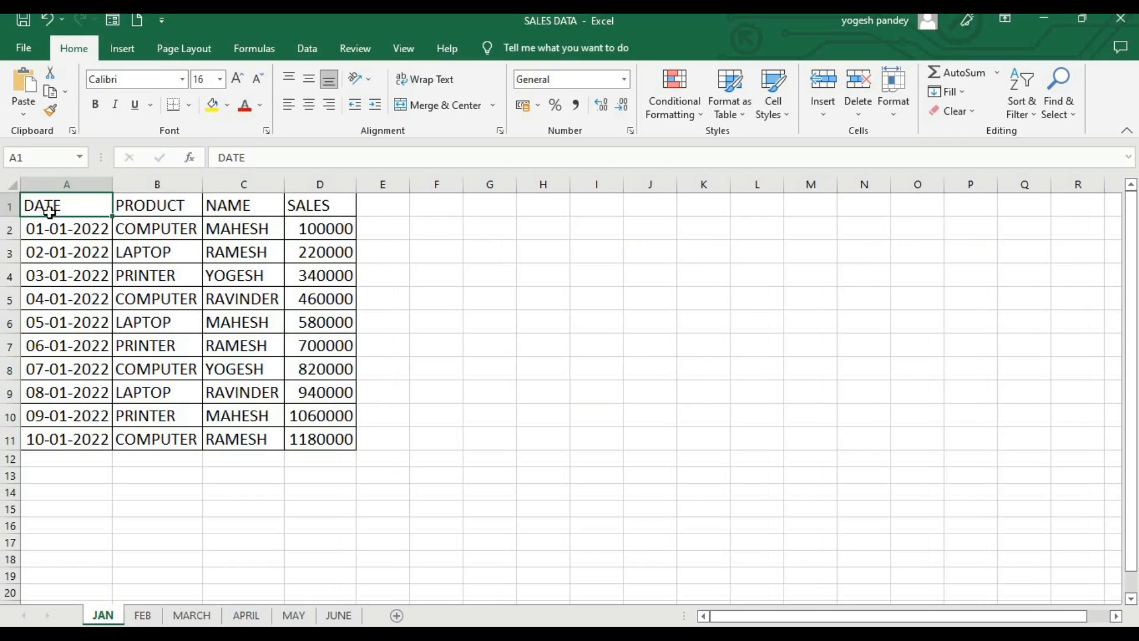
{"action": "key", "text": "ctrl+t"}
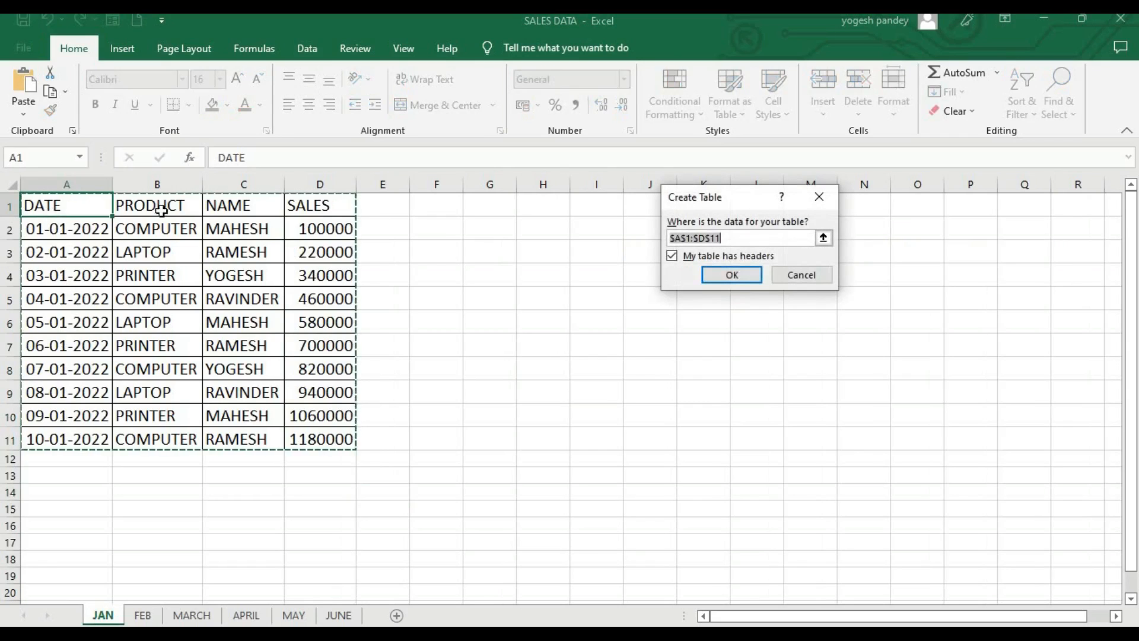
{"action": "left_click", "coordinate": [709, 279]}
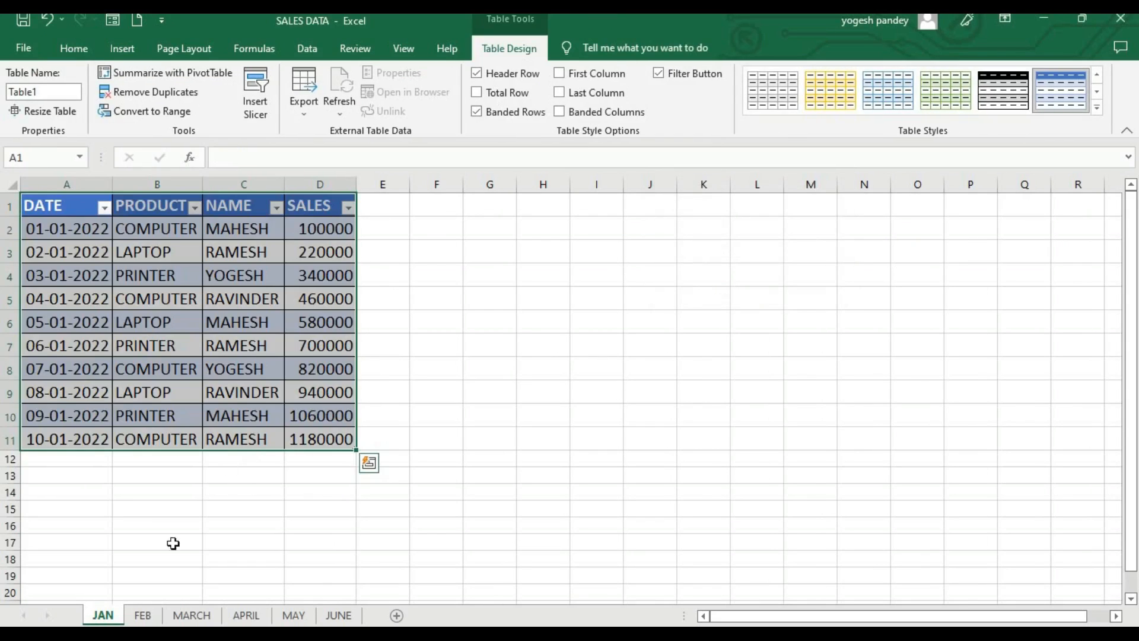
- Convert the FEB sheet's range A1:D11 into a table with headers
{"action": "left_click", "coordinate": [144, 615]}
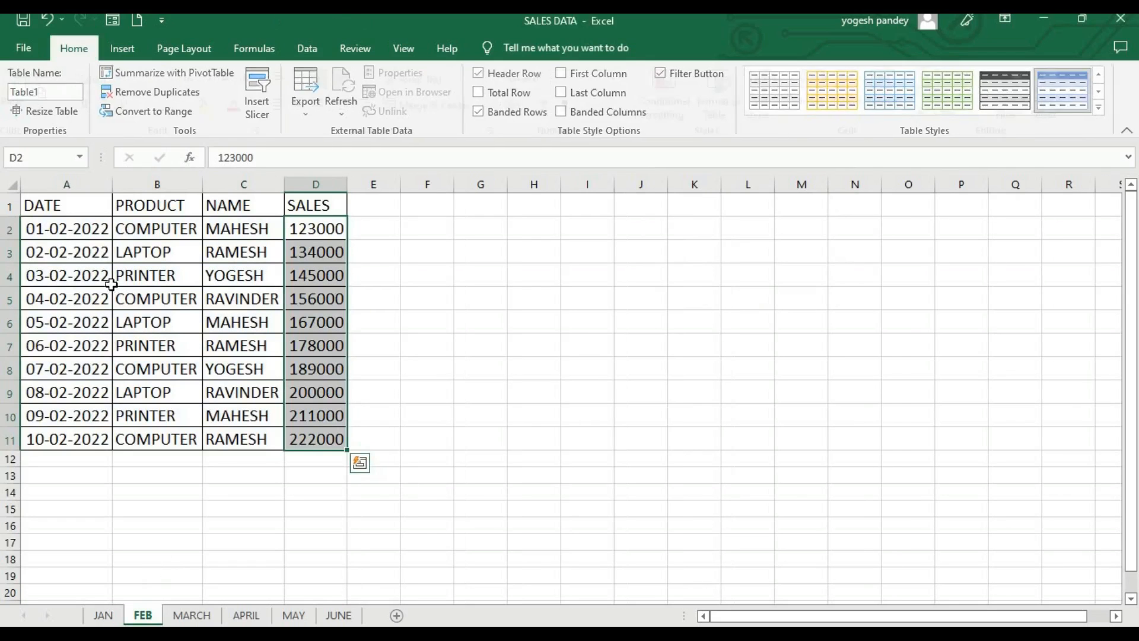
{"action": "left_click", "coordinate": [83, 209]}
{"action": "key", "text": "ctrl+t"}
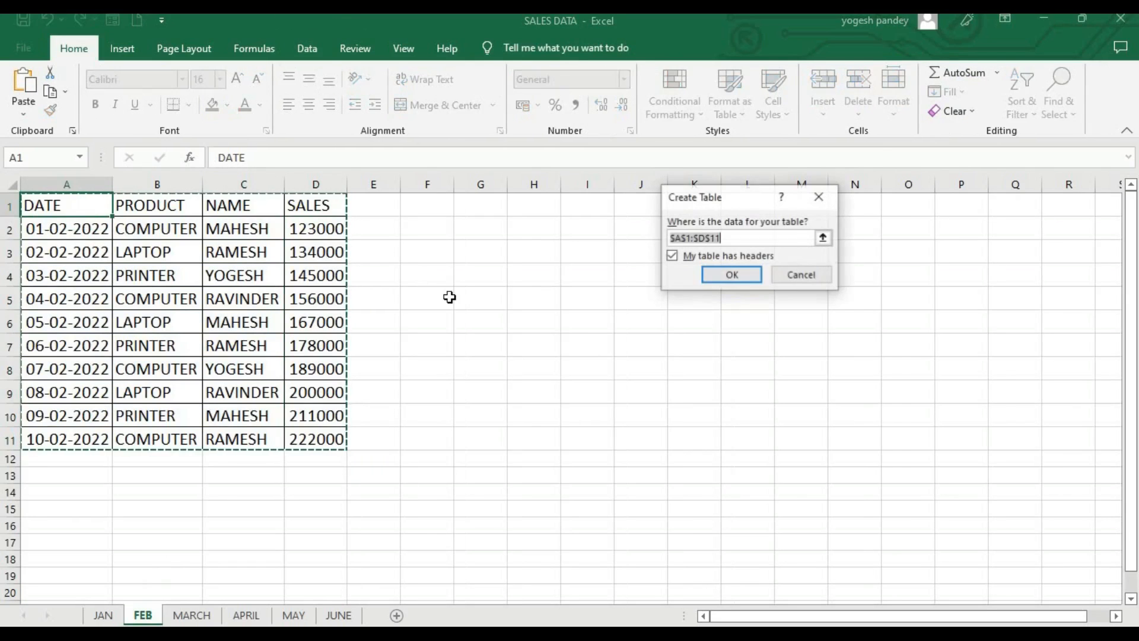
{"action": "left_click", "coordinate": [732, 275]}
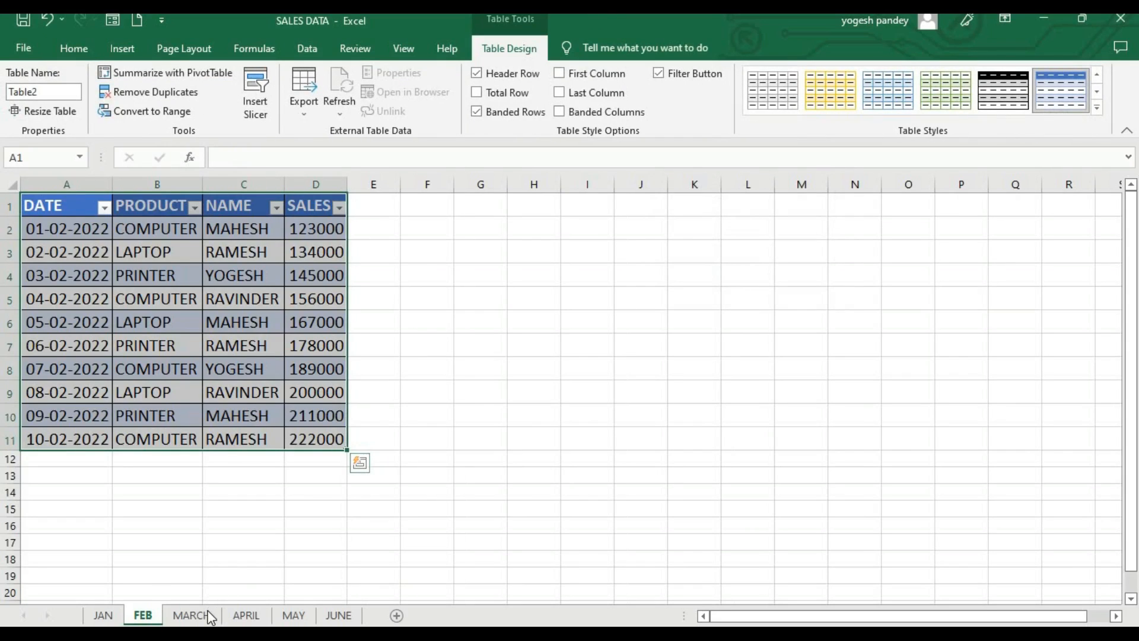
- Convert the MARCH sheet's range A1:D11 into a table with headers
{"action": "left_click", "coordinate": [190, 614]}
{"action": "left_click", "coordinate": [85, 215]}
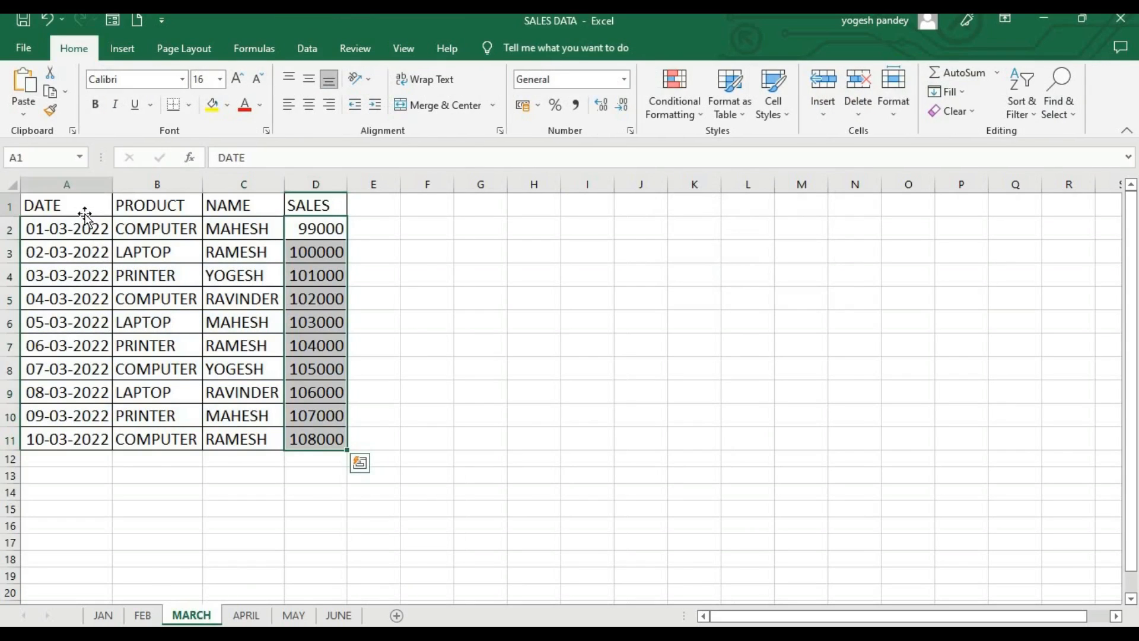
{"action": "key", "text": "ctrl+t"}
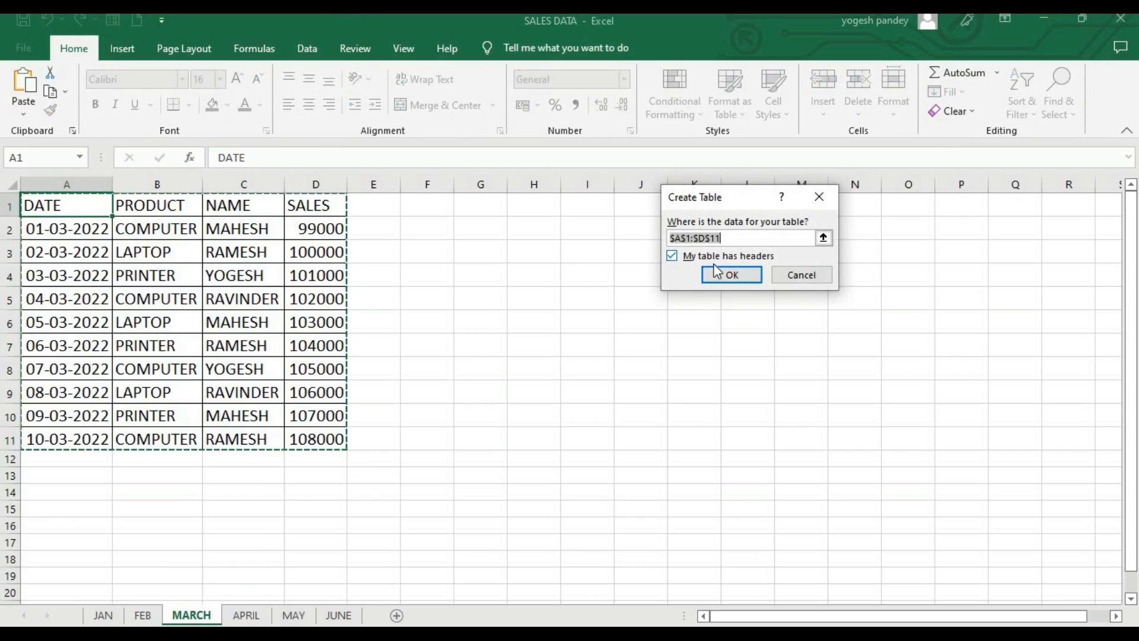
{"action": "left_click", "coordinate": [717, 274]}
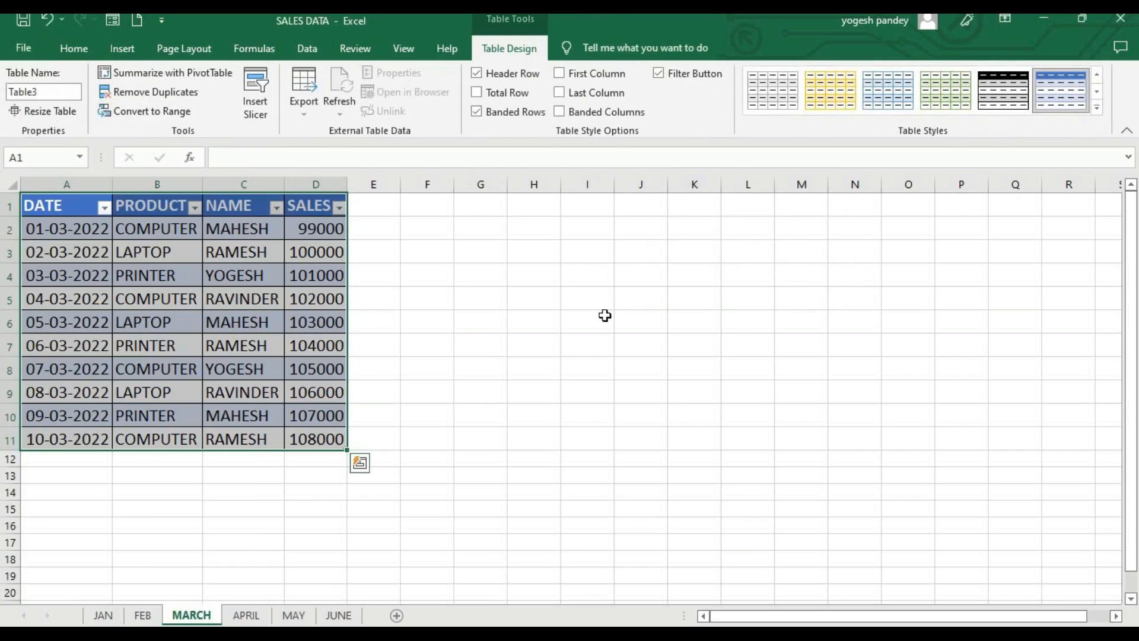
- Convert the APRIL sheet's range A1:D11 into a table with headers
{"action": "left_click", "coordinate": [246, 615]}
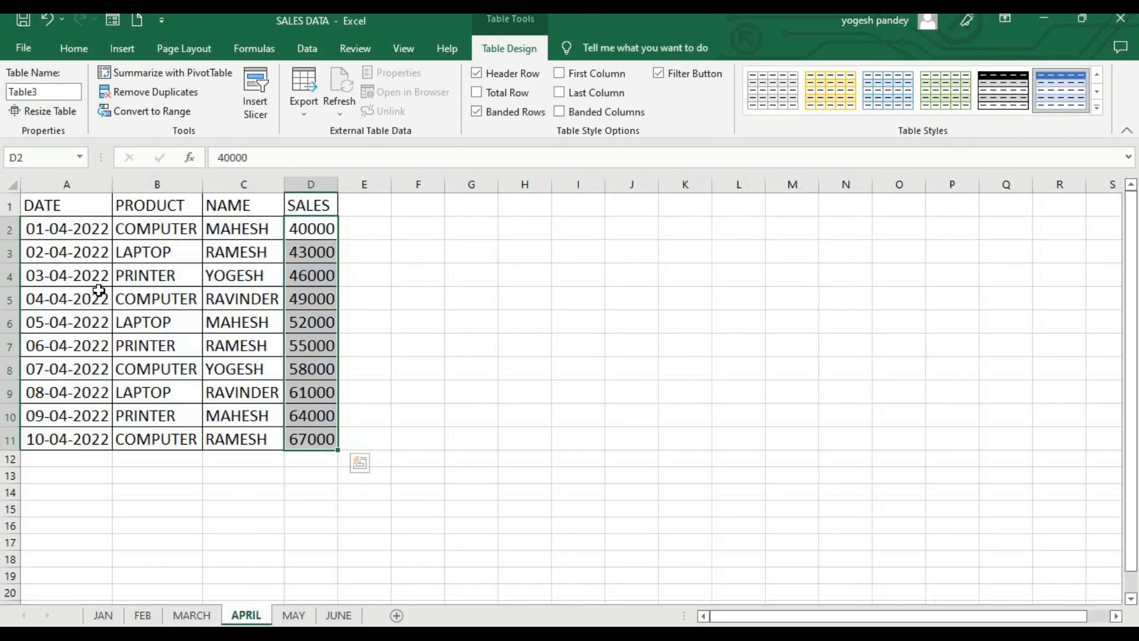
{"action": "left_click", "coordinate": [78, 205]}
{"action": "key", "text": "ctrl+t"}
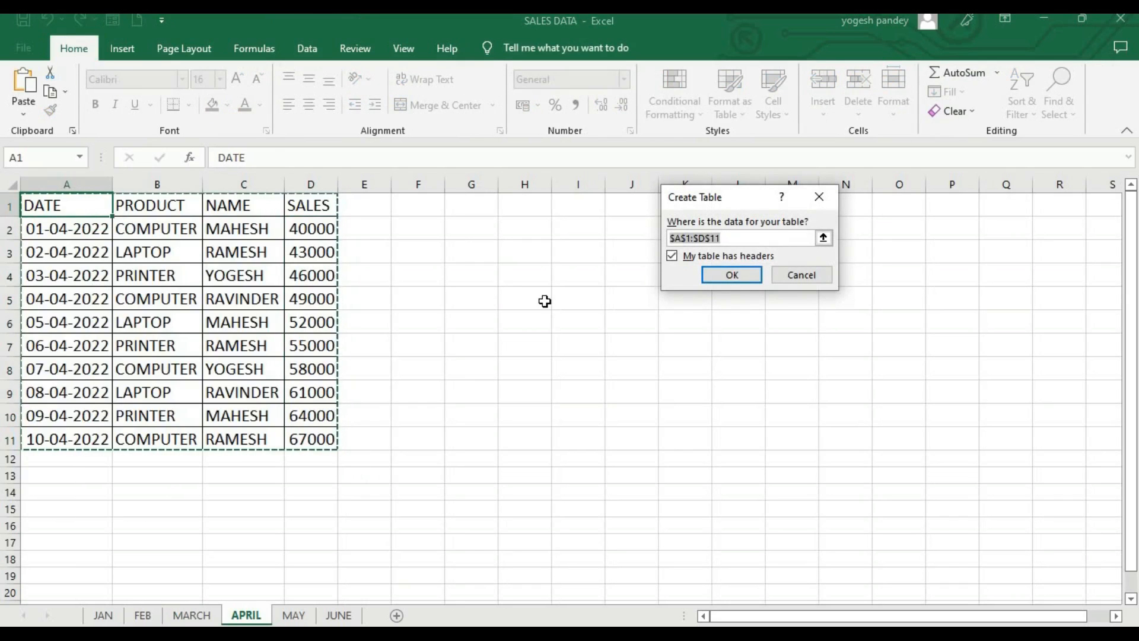
{"action": "left_click", "coordinate": [718, 274]}
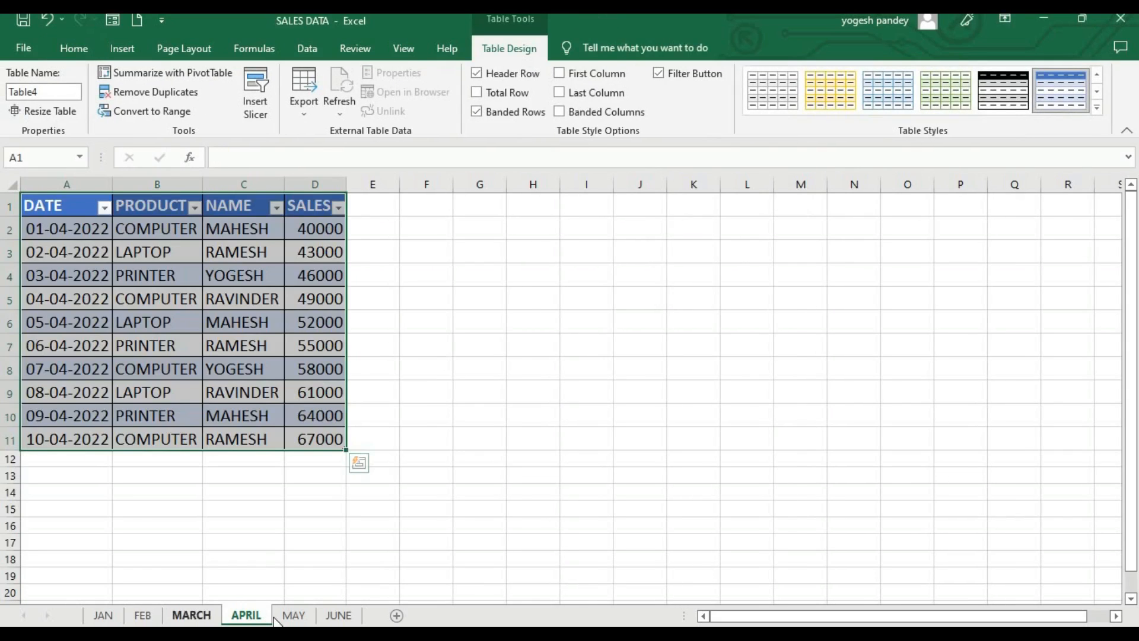
- Convert the MAY sheet's range A1:D11 into a table with headers
{"action": "left_click", "coordinate": [293, 616]}
{"action": "left_click", "coordinate": [54, 204]}
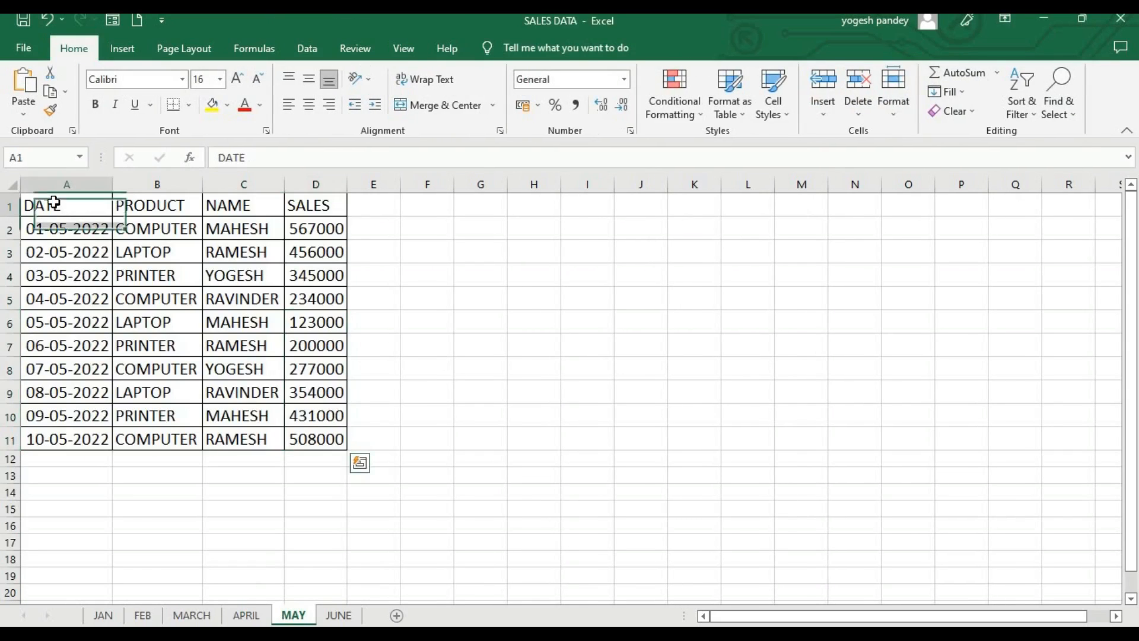
{"action": "key", "text": "ctrl+t"}
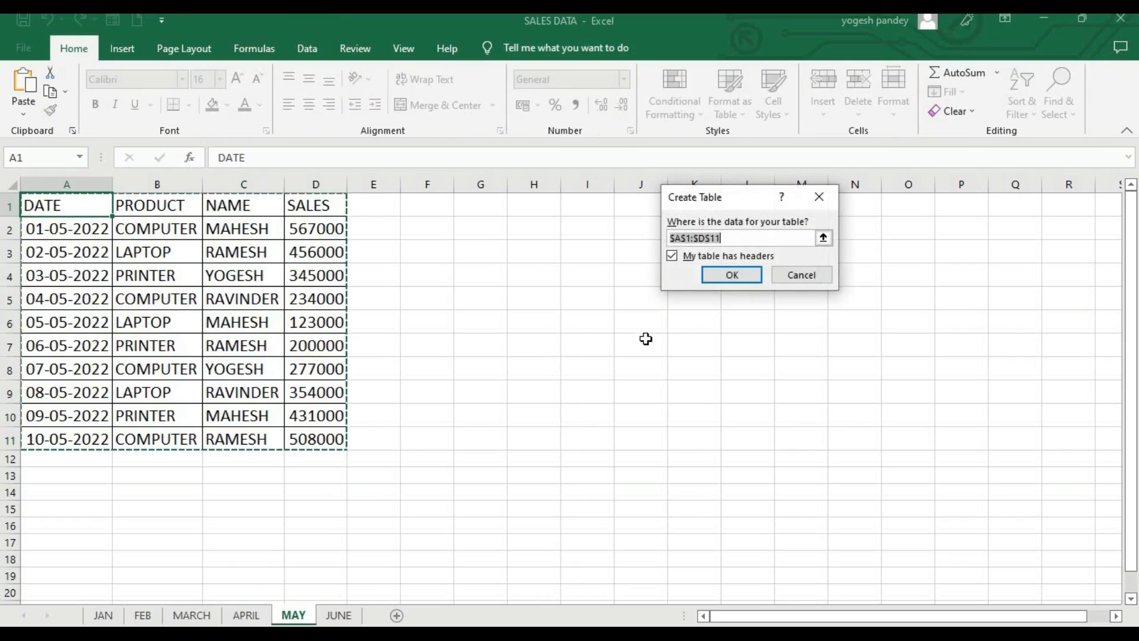
{"action": "left_click", "coordinate": [736, 274]}
- Convert the JUNE sheet's range A1:D11 into a table with headers and deselect it
{"action": "left_click", "coordinate": [337, 615]}
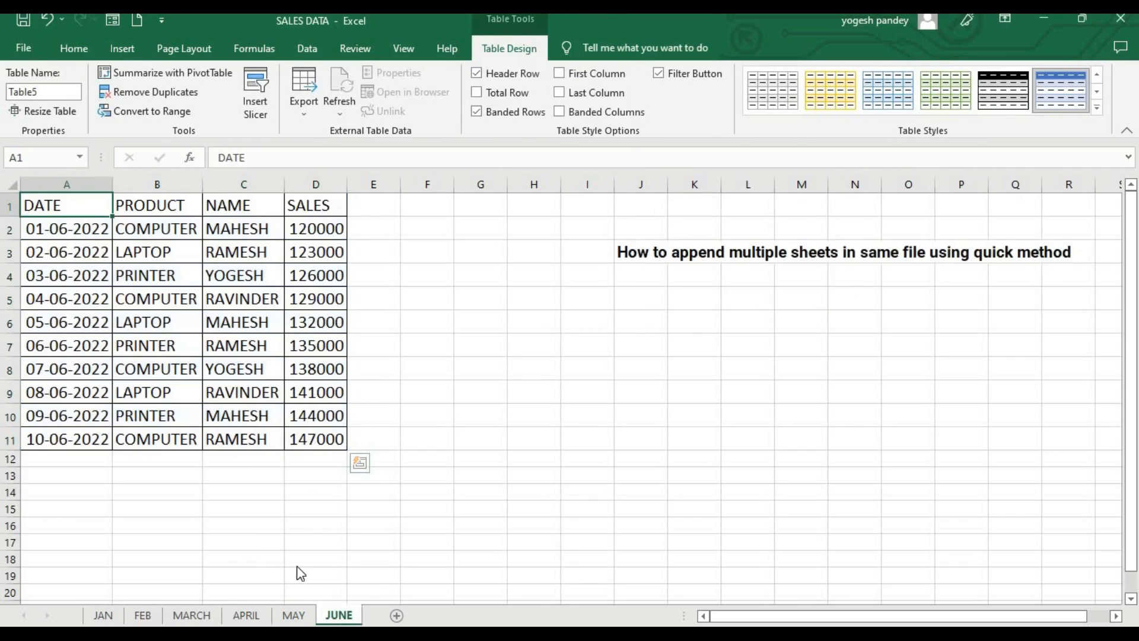
{"action": "key", "text": "ctrl+t"}
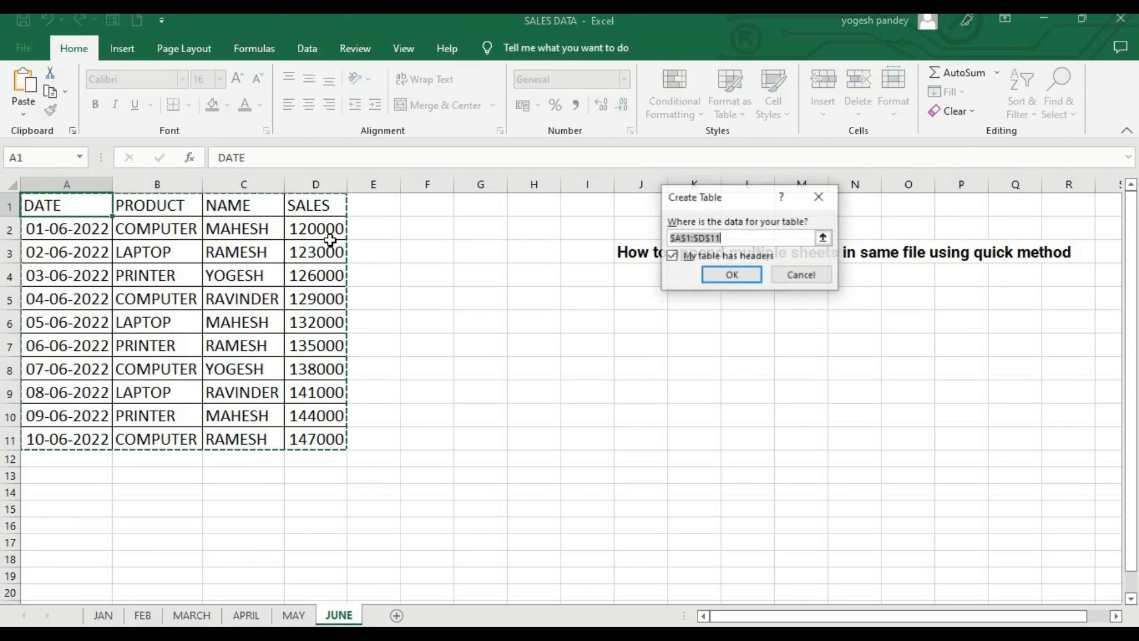
{"action": "left_click", "coordinate": [746, 274]}
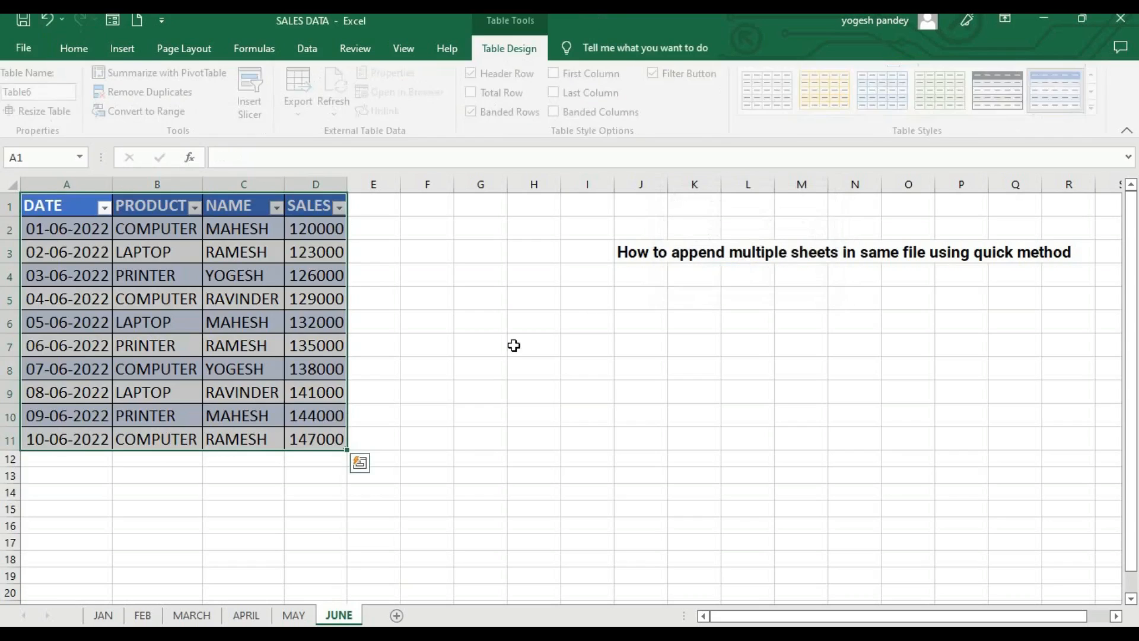
{"action": "left_click", "coordinate": [438, 378]}
{"action": "left_click", "coordinate": [446, 316]}
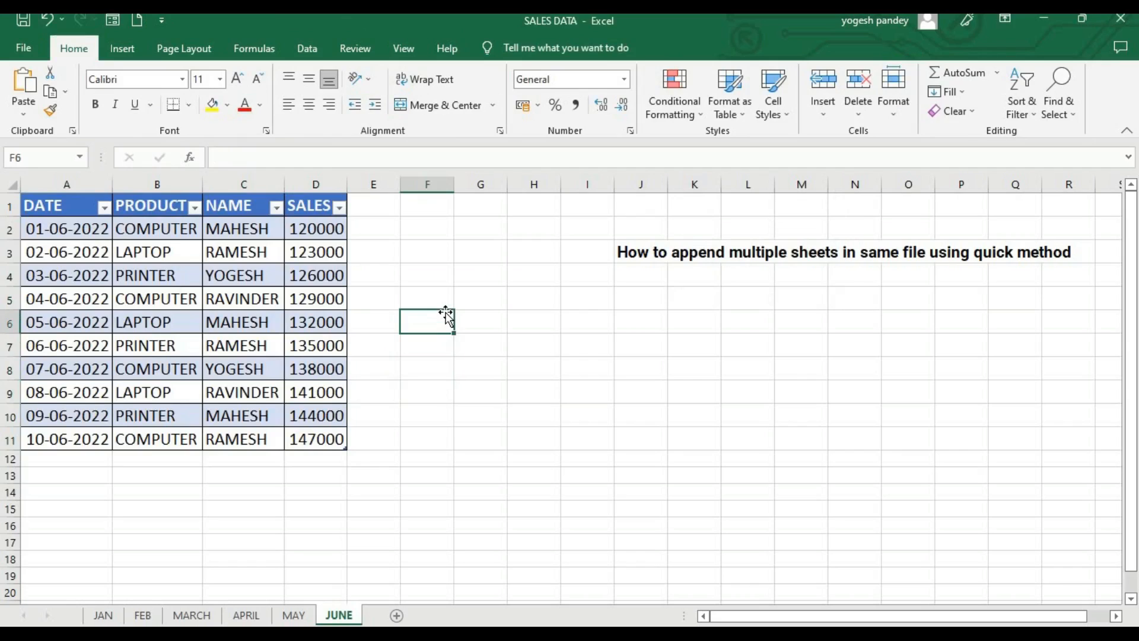
- Create a new blank query from other sources in the Power Query Editor
{"action": "left_click", "coordinate": [315, 49]}
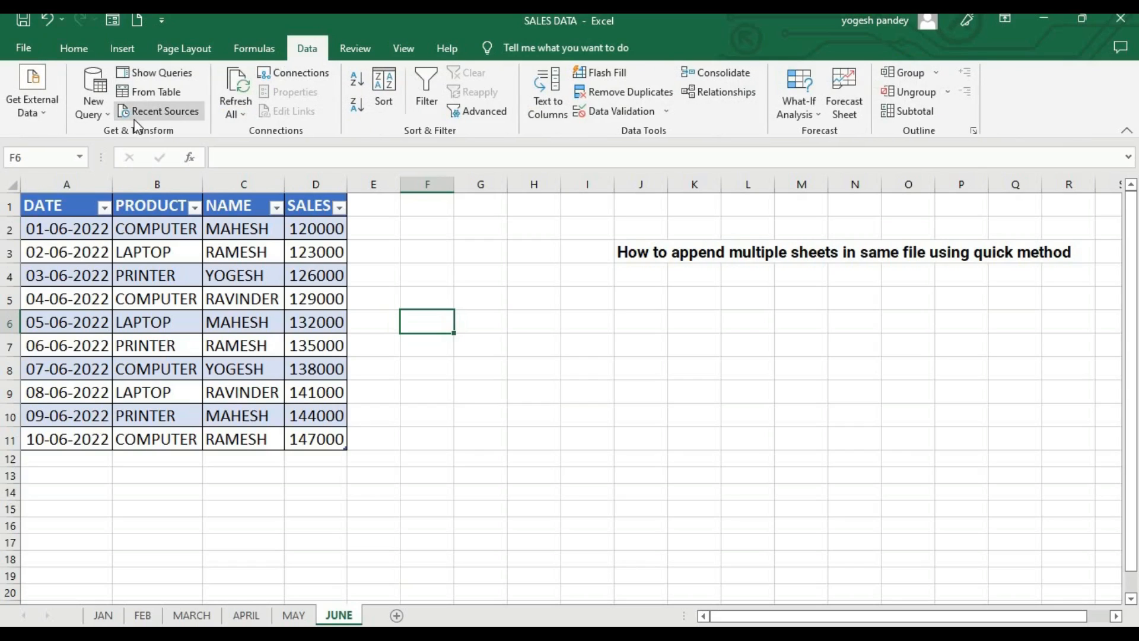
{"action": "left_click", "coordinate": [110, 120]}
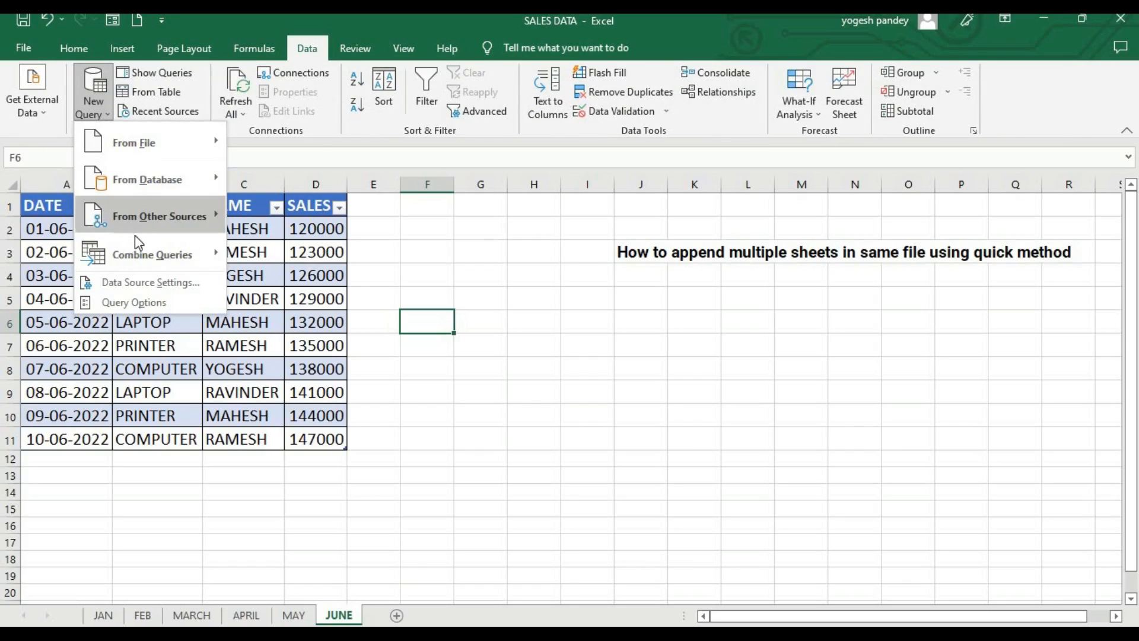
{"action": "mouse_move", "coordinate": [138, 252]}
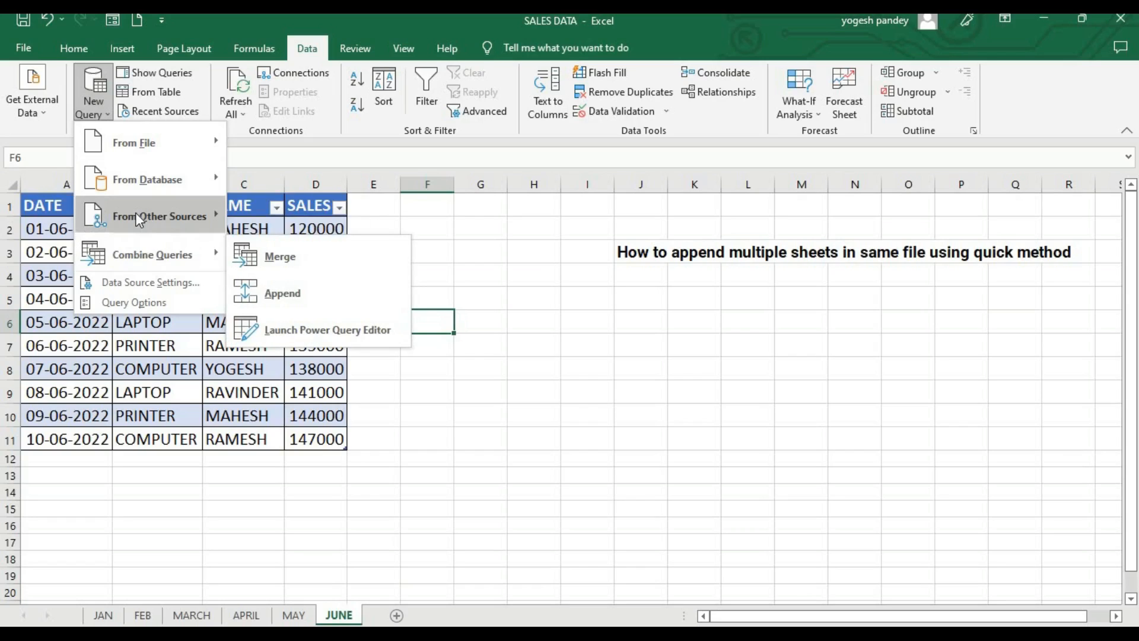
{"action": "mouse_move", "coordinate": [135, 212]}
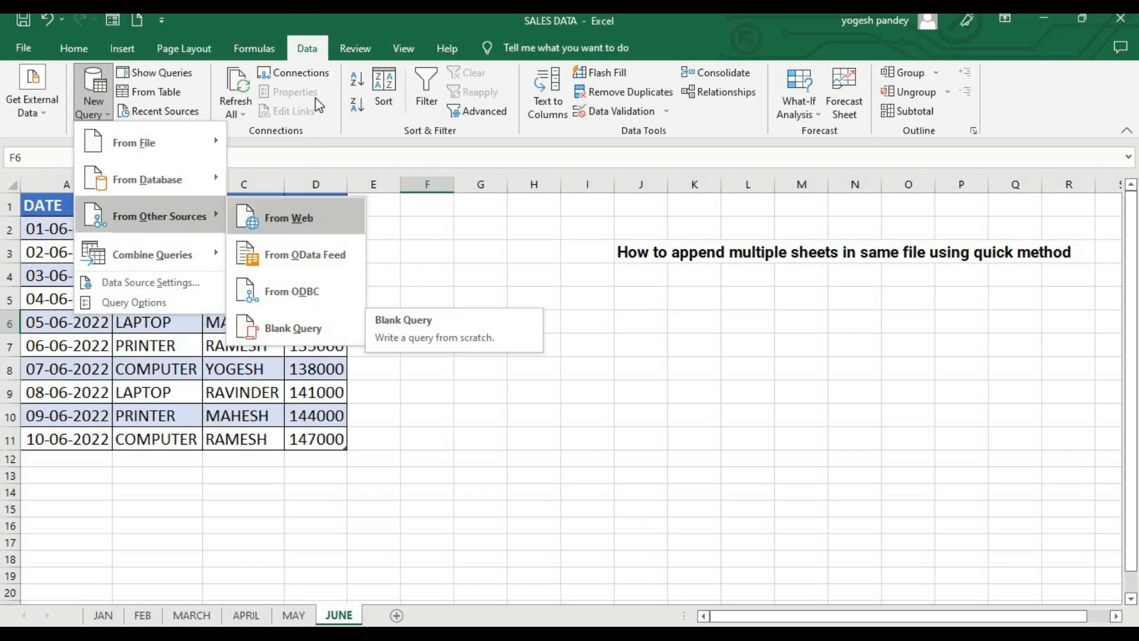
{"action": "left_click", "coordinate": [544, 303]}
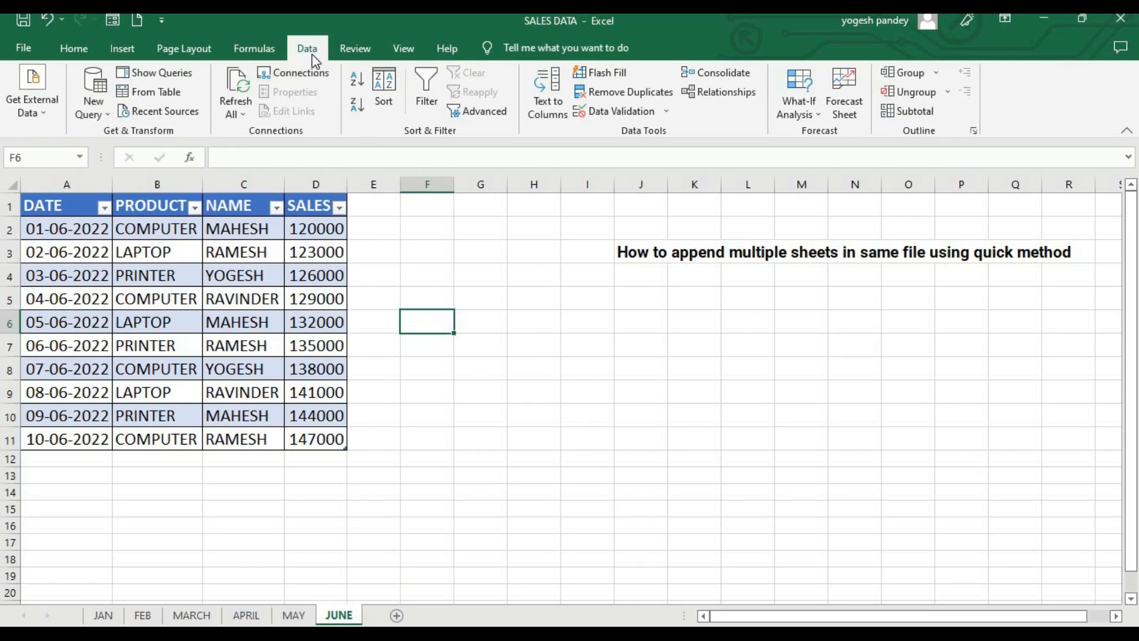
{"action": "left_click", "coordinate": [105, 114]}
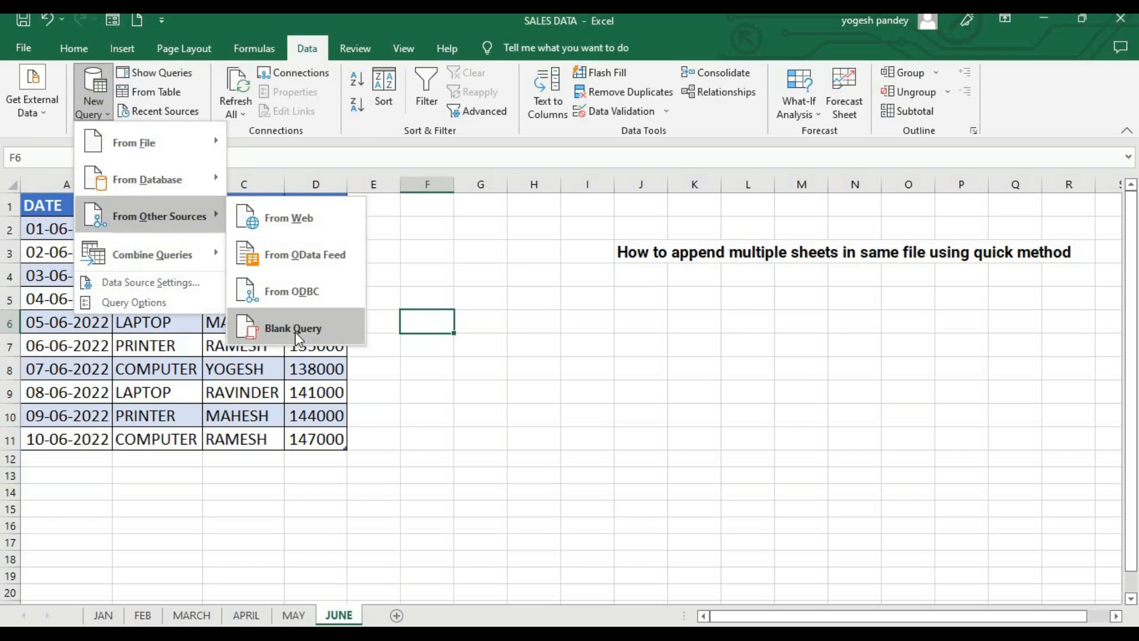
{"action": "left_click", "coordinate": [295, 328]}
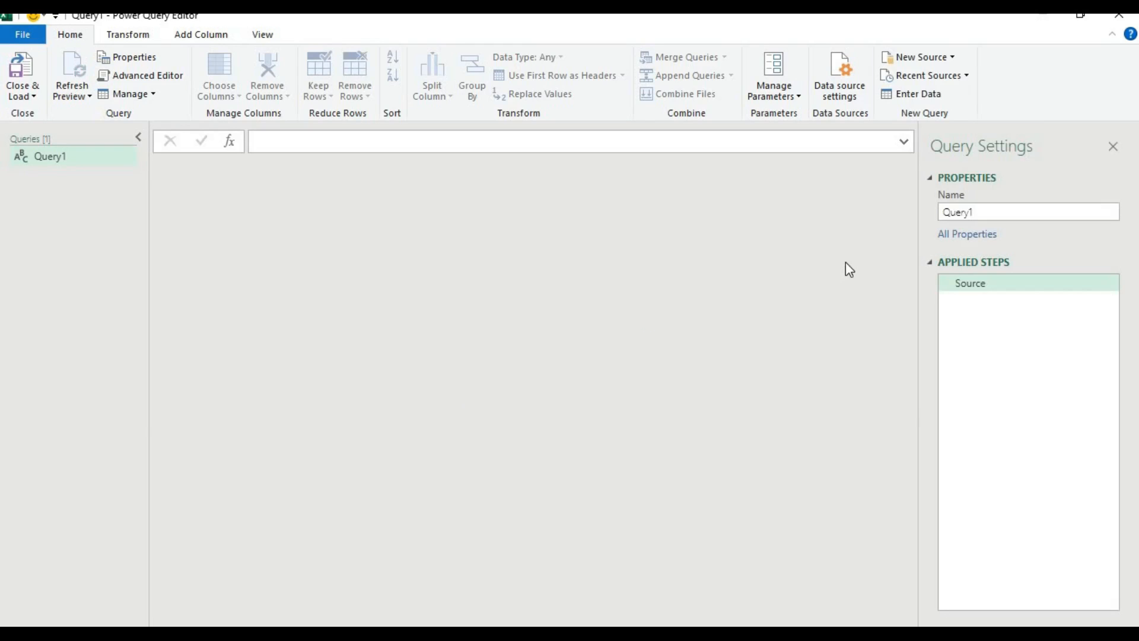
- Rename the blank query as append tables
{"action": "left_click", "coordinate": [980, 214]}
{"action": "key", "text": "BackSpace"}
{"action": "type", "text": "append tables"}
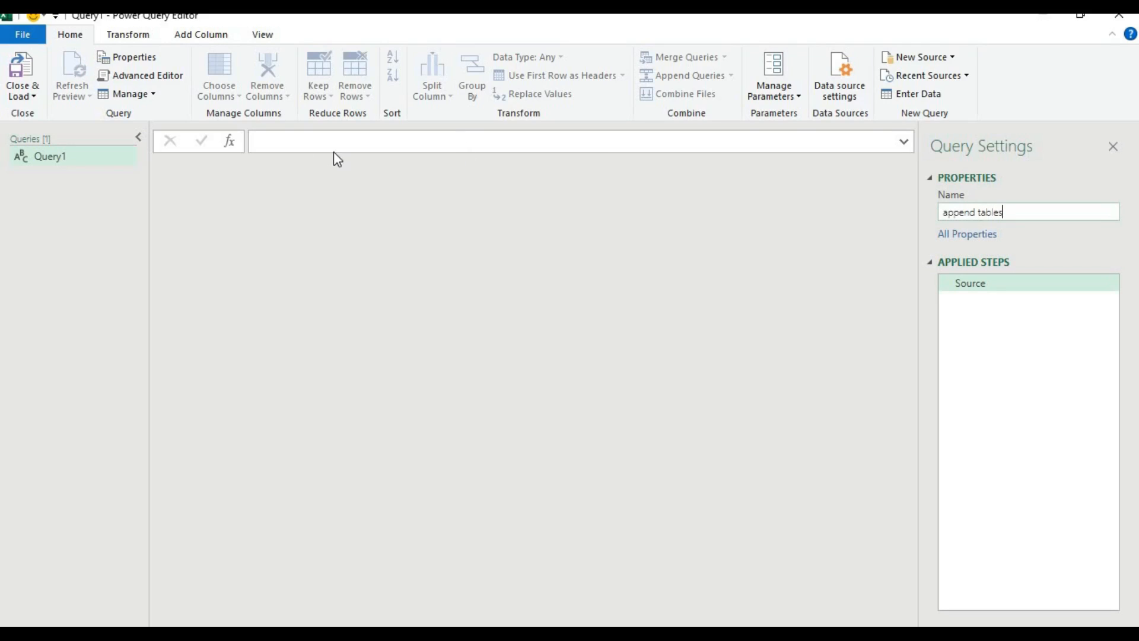
{"action": "left_click", "coordinate": [303, 140]}
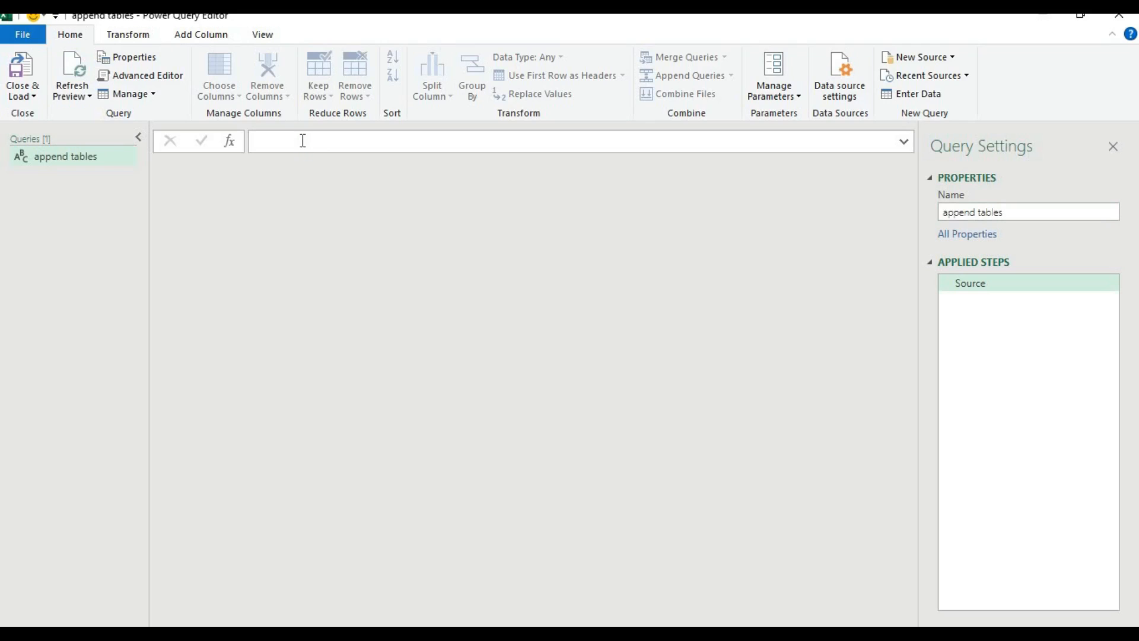
- Try to enter =Exce.currentWorkbook() as the source formula of the append tables query
{"action": "left_click", "coordinate": [302, 140]}
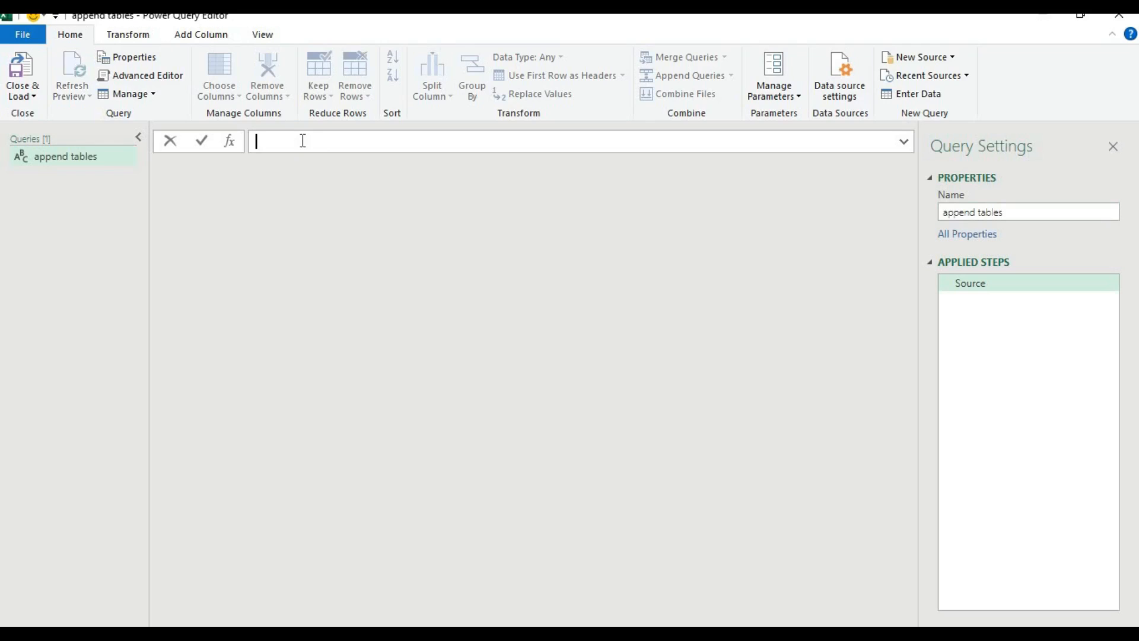
{"action": "type", "text": "=exc"}
{"action": "key", "text": "BackSpace"}
{"action": "key", "text": "BackSpace"}
{"action": "key", "text": "BackSpace"}
{"action": "type", "text": "Exce"}
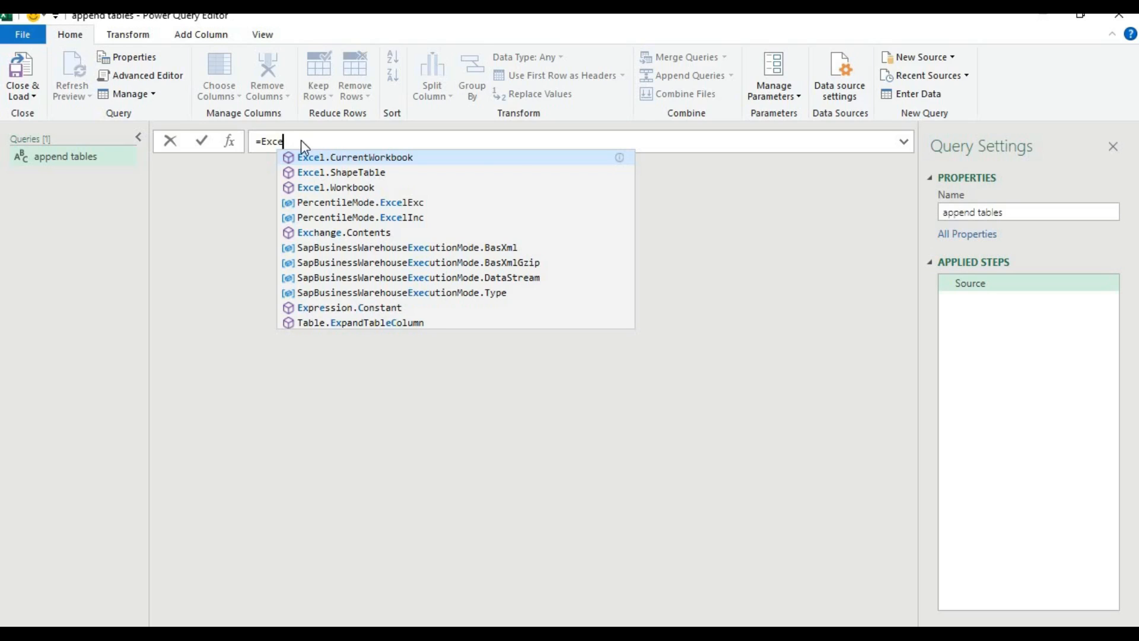
{"action": "type", "text": ".curren"}
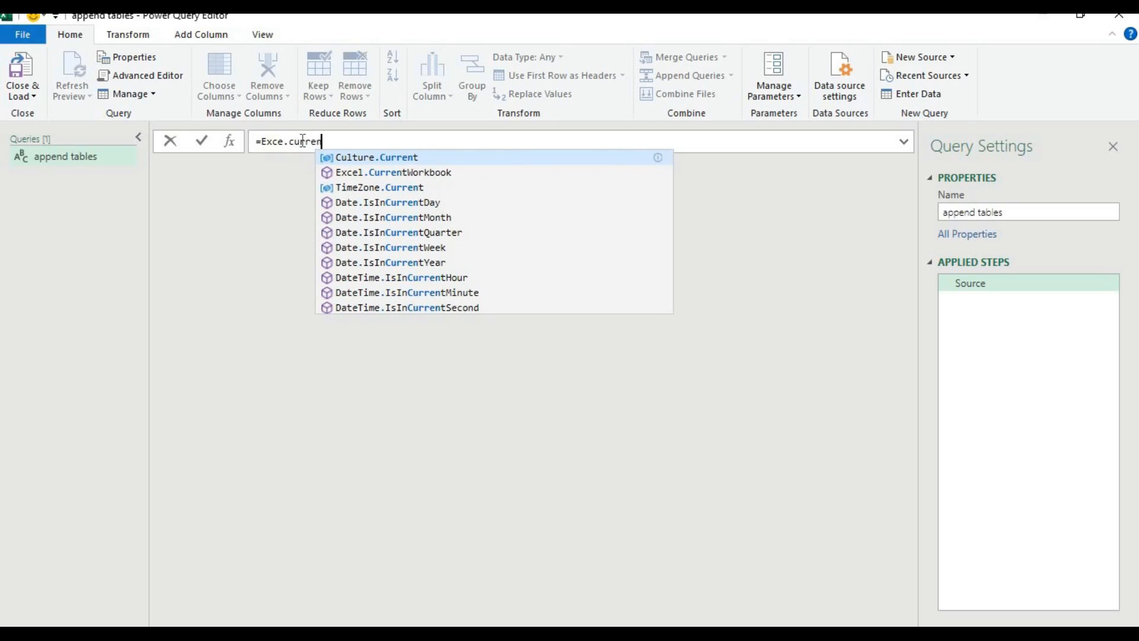
{"action": "type", "text": "t"}
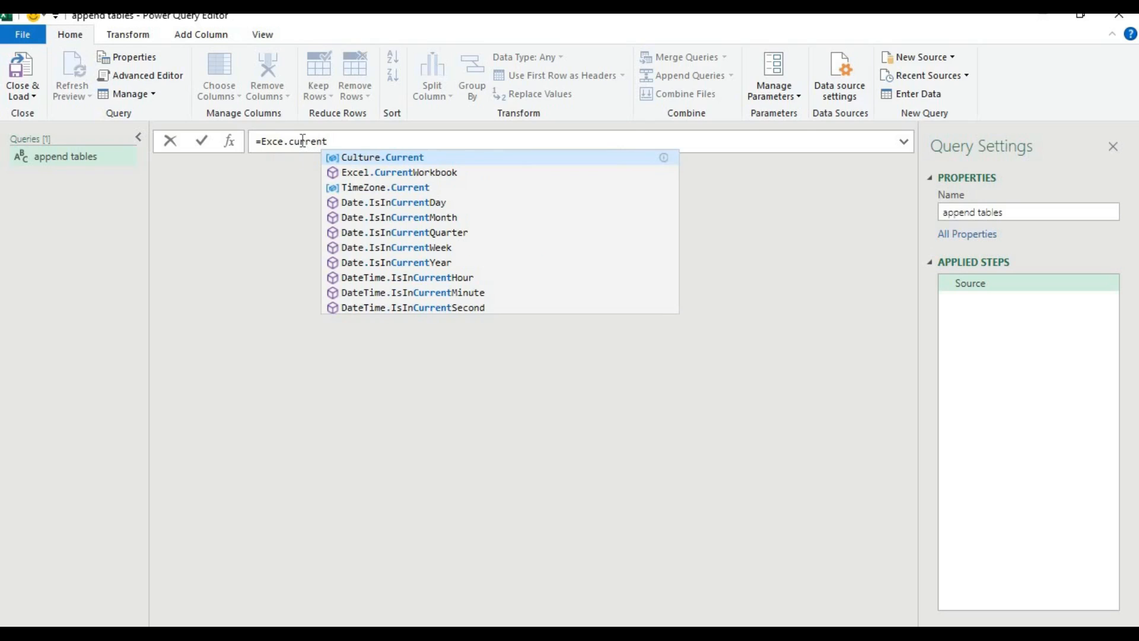
{"action": "type", "text": "w"}
{"action": "key", "text": "BackSpace"}
{"action": "type", "text": "Work"}
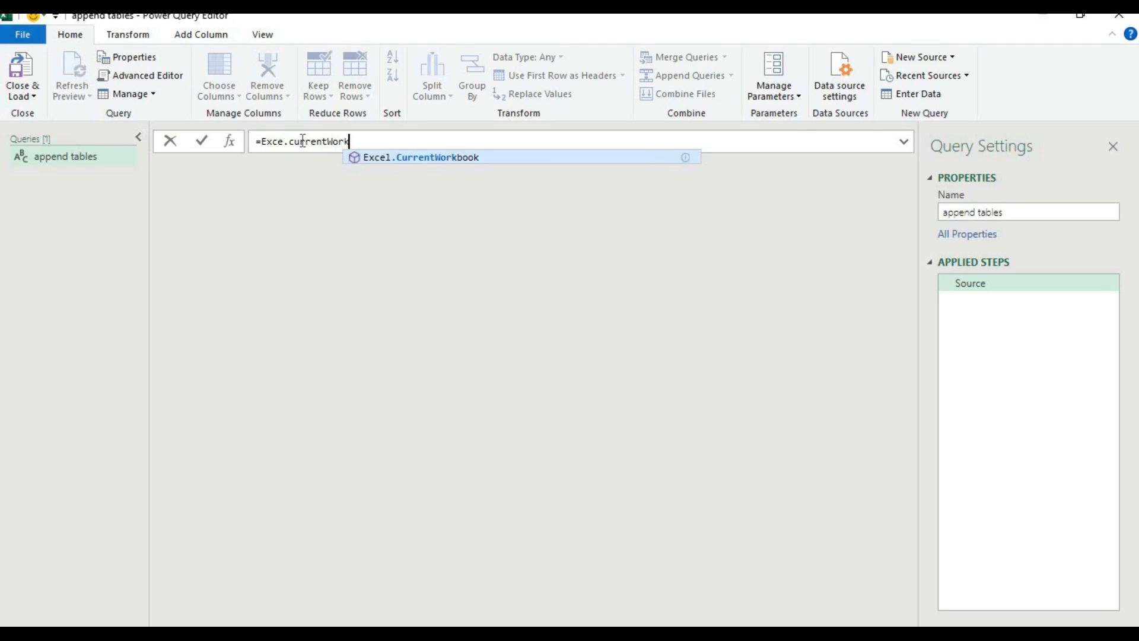
{"action": "type", "text": "book"}
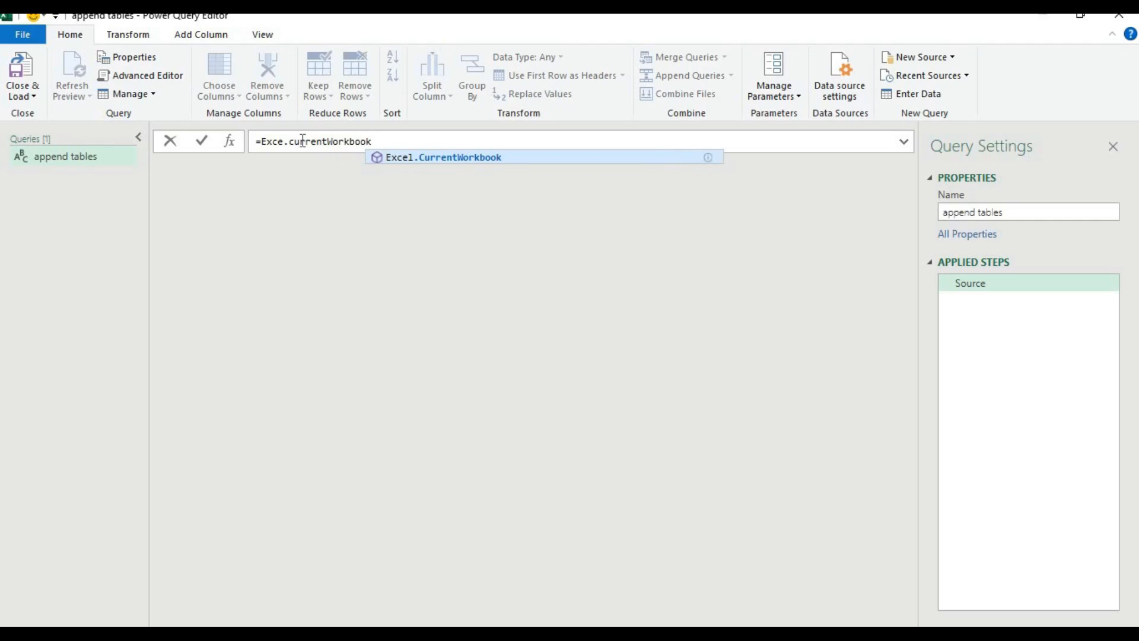
{"action": "type", "text": "()"}
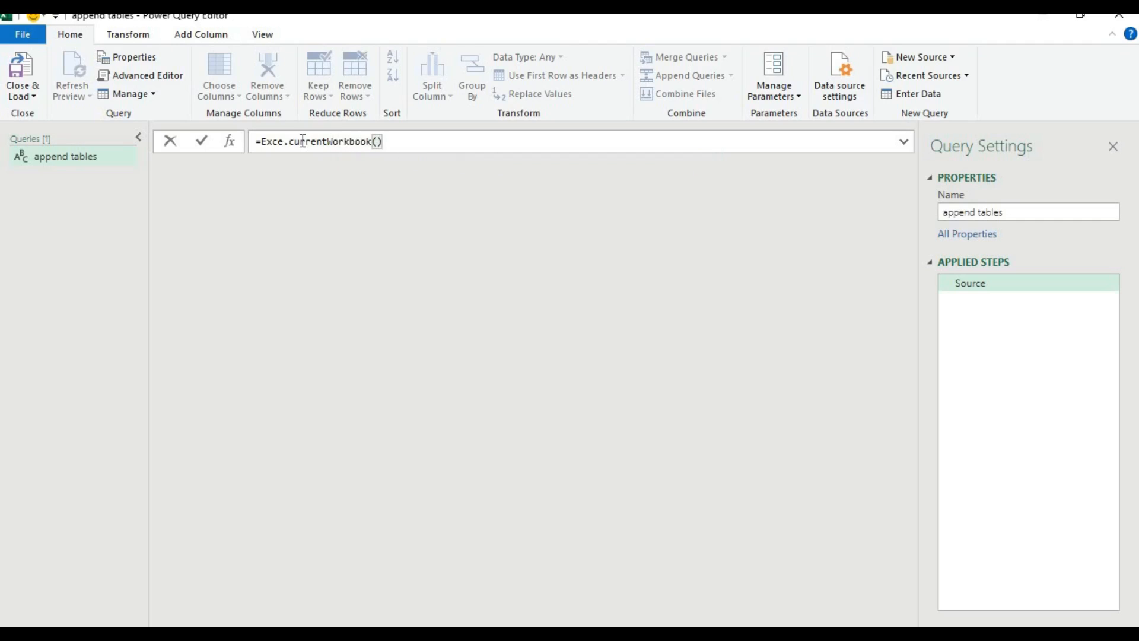
{"action": "key", "text": "Return"}
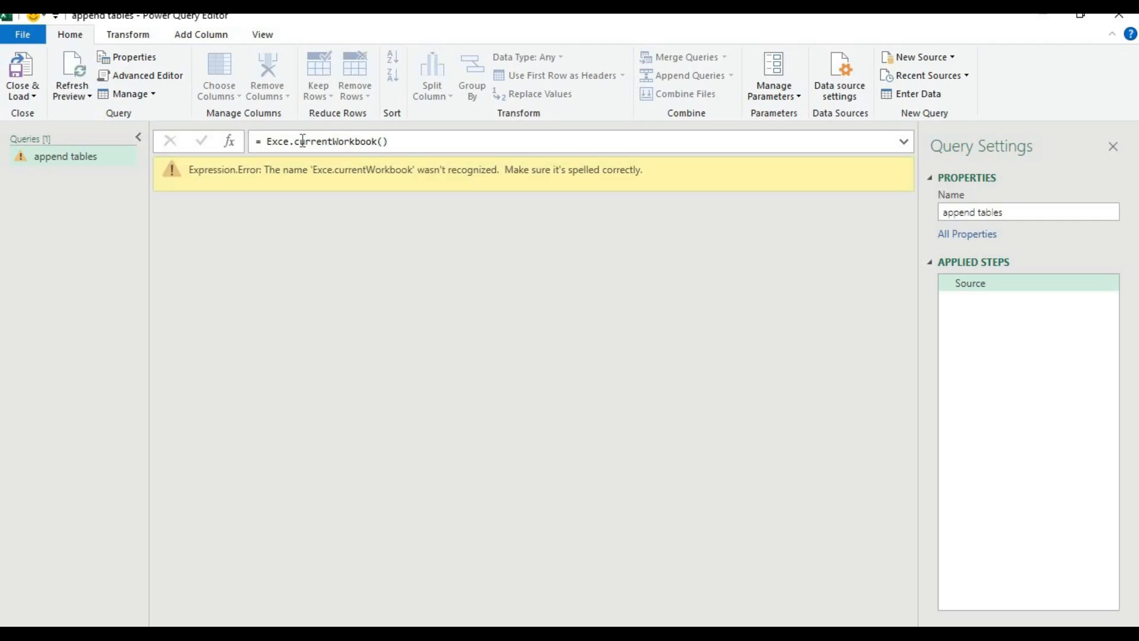
- Try to correct the source formula to = Excel.currentWorkbook()
{"action": "left_click", "coordinate": [410, 136]}
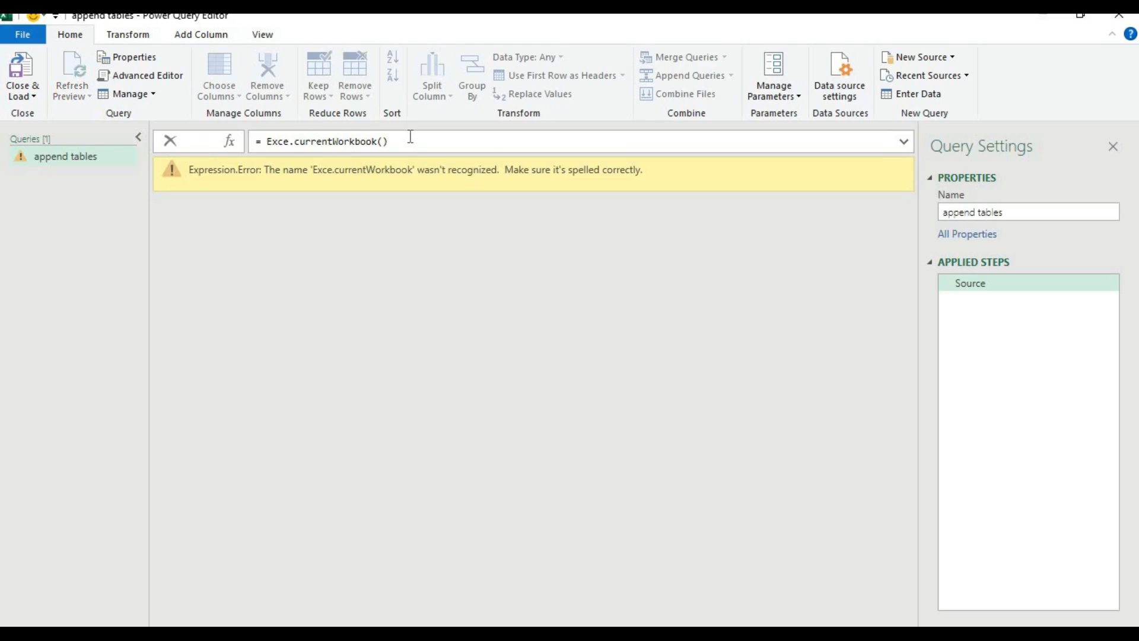
{"action": "key", "text": "BackSpace"}
{"action": "key", "text": "BackSpace"}
{"action": "key", "text": "Return"}
{"action": "left_click", "coordinate": [291, 144]}
{"action": "type", "text": "l"}
{"action": "left_click", "coordinate": [386, 140]}
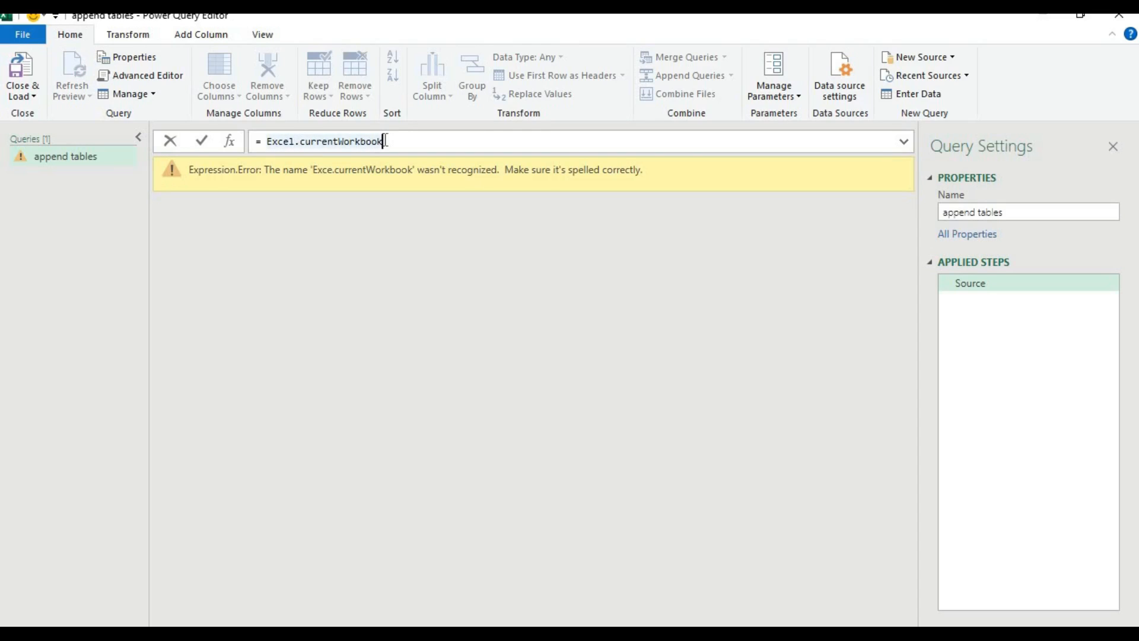
{"action": "type", "text": "()"}
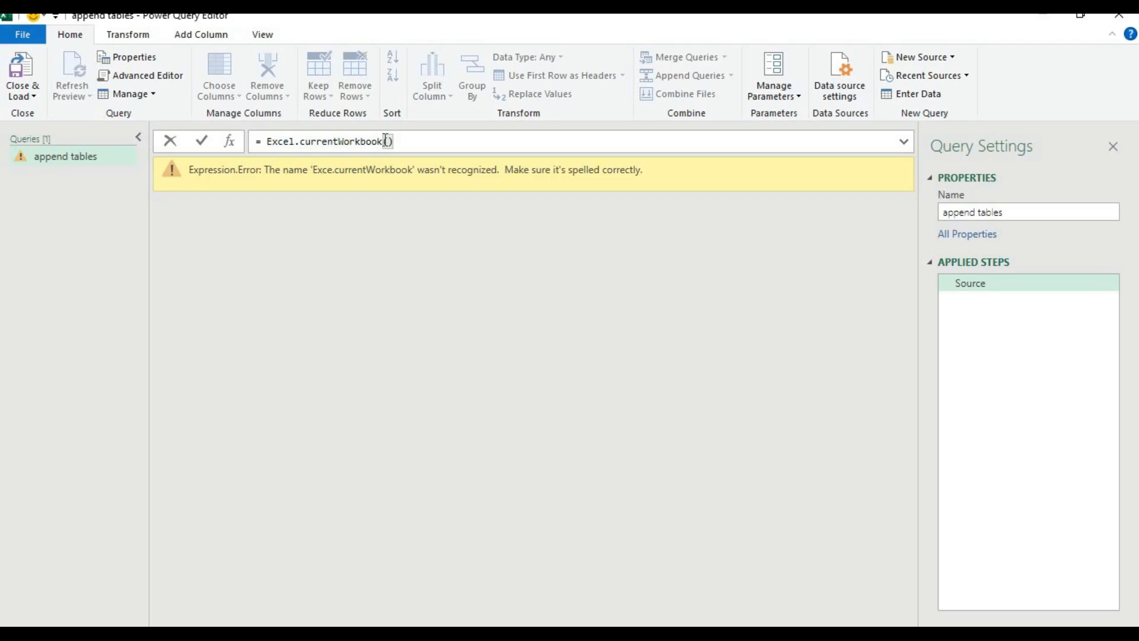
{"action": "key", "text": "Return"}
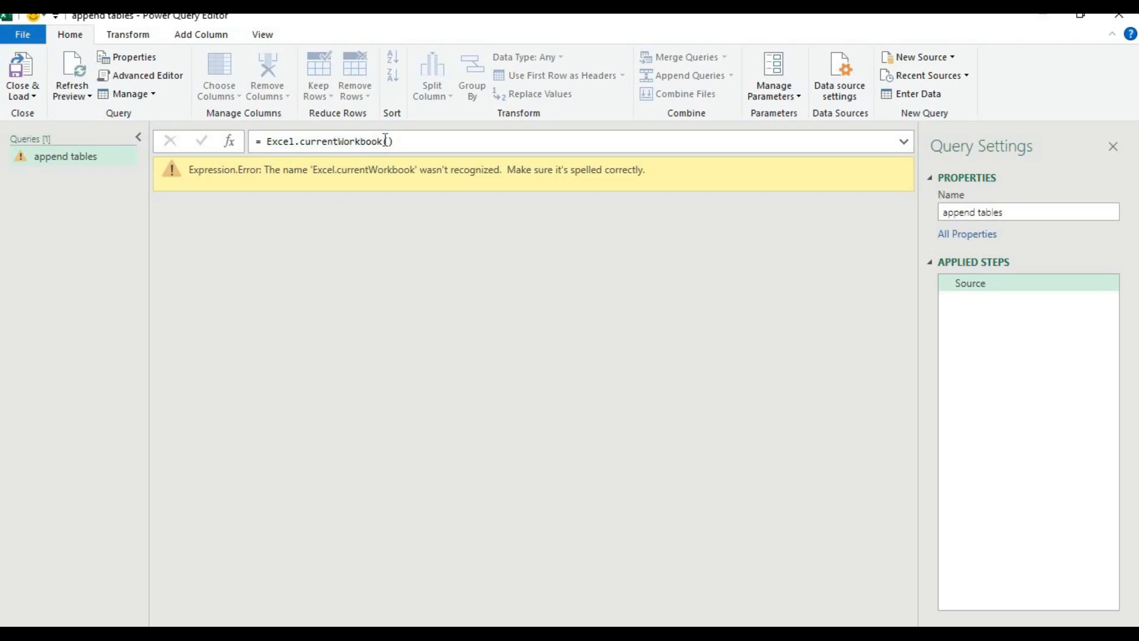
{"action": "left_click", "coordinate": [456, 136]}
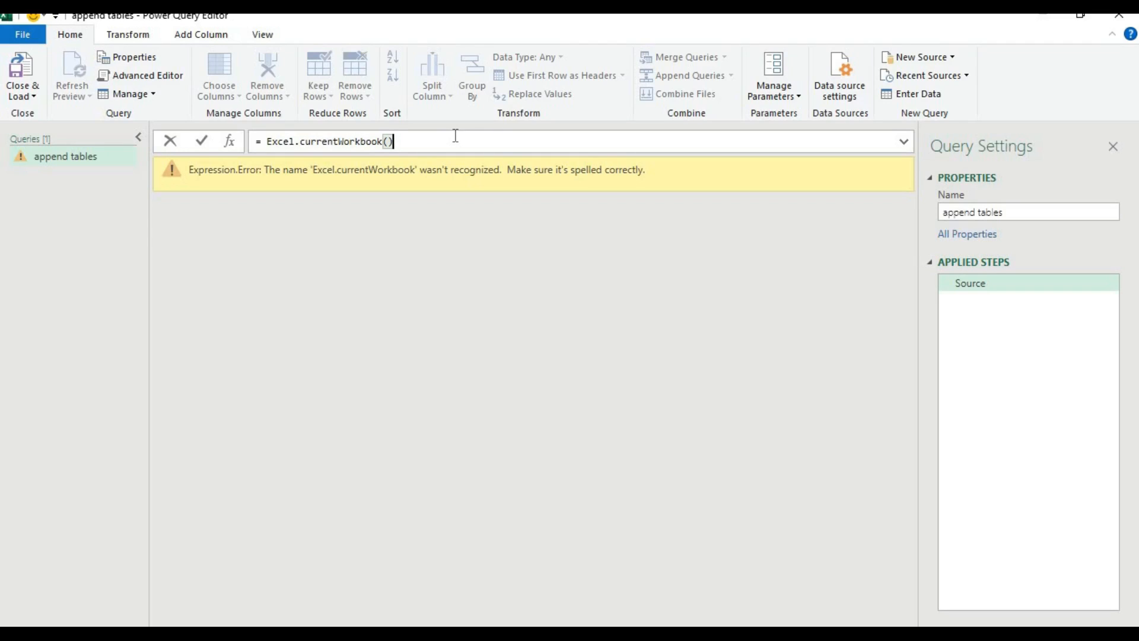
{"action": "key", "text": "Return"}
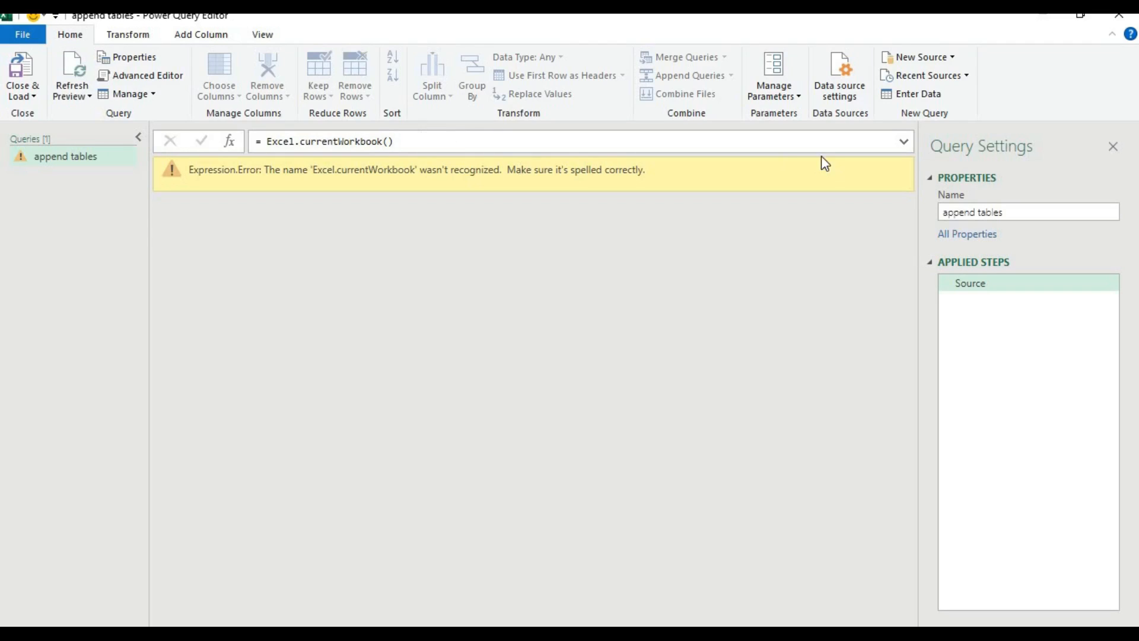
- Replace the query's source formula with =Excel.CurrentWorkbook(), using the suggested function name with its exact capitalisation
{"action": "left_click", "coordinate": [656, 146]}
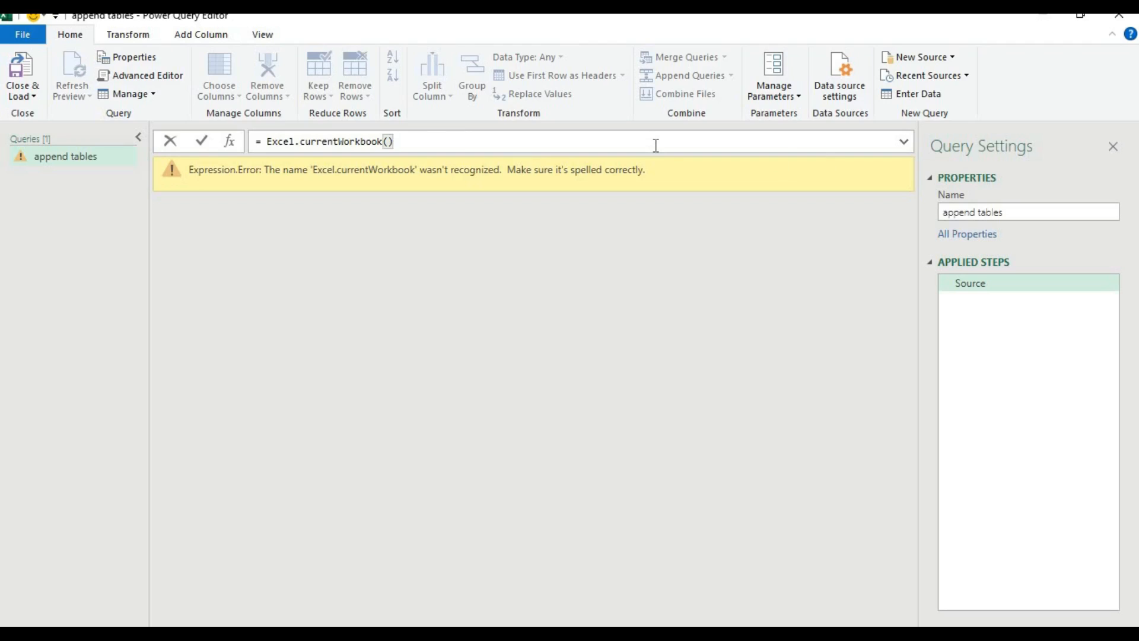
{"action": "key", "text": "BackSpace"}
{"action": "key", "text": "BackSpace"}
{"action": "key", "text": "BackSpace"}
{"action": "key", "text": "BackSpace"}
{"action": "key", "text": "BackSpace"}
{"action": "key", "text": "BackSpace"}
{"action": "key", "text": "BackSpace"}
{"action": "key", "text": "BackSpace"}
{"action": "key", "text": "BackSpace"}
{"action": "key", "text": "BackSpace"}
{"action": "key", "text": "BackSpace"}
{"action": "key", "text": "BackSpace"}
{"action": "key", "text": "BackSpace"}
{"action": "key", "text": "BackSpace"}
{"action": "key", "text": "BackSpace"}
{"action": "key", "text": "BackSpace"}
{"action": "key", "text": "BackSpace"}
{"action": "key", "text": "BackSpace"}
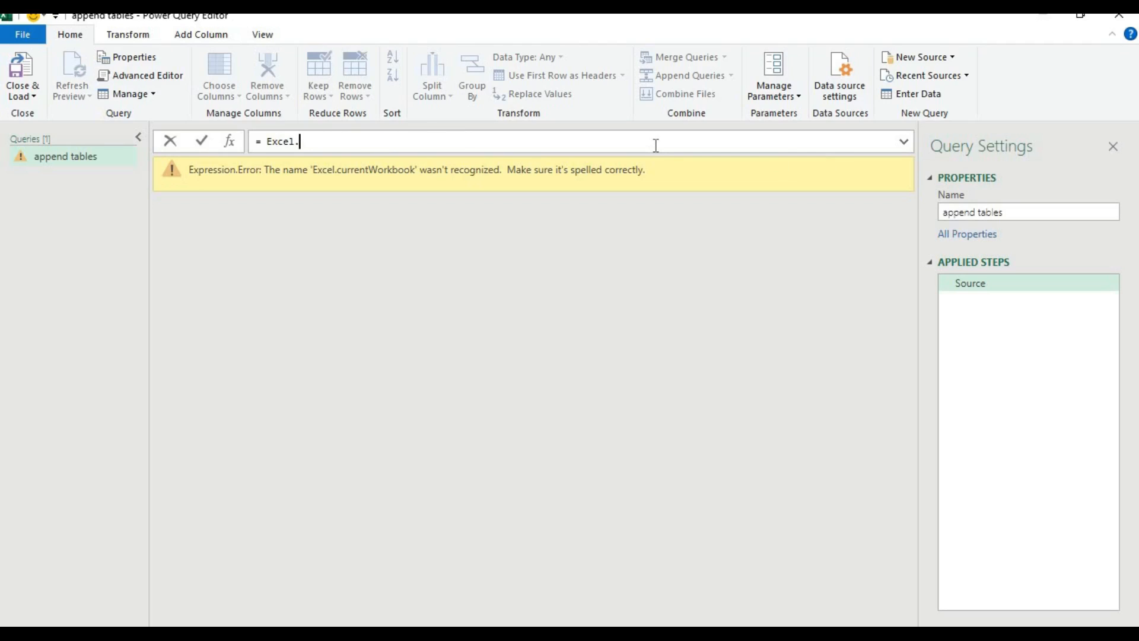
{"action": "key", "text": "BackSpace"}
{"action": "key", "text": "BackSpace"}
{"action": "key", "text": "BackSpace"}
{"action": "key", "text": "BackSpace"}
{"action": "key", "text": "BackSpace"}
{"action": "key", "text": "BackSpace"}
{"action": "type", "text": "ex"}
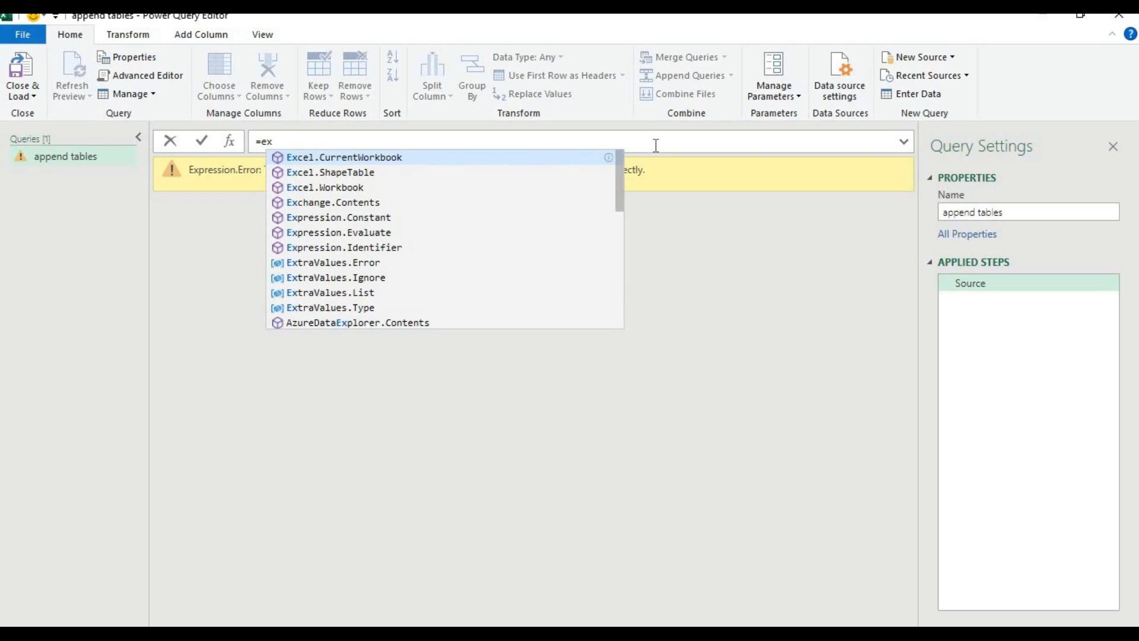
{"action": "left_click", "coordinate": [524, 161]}
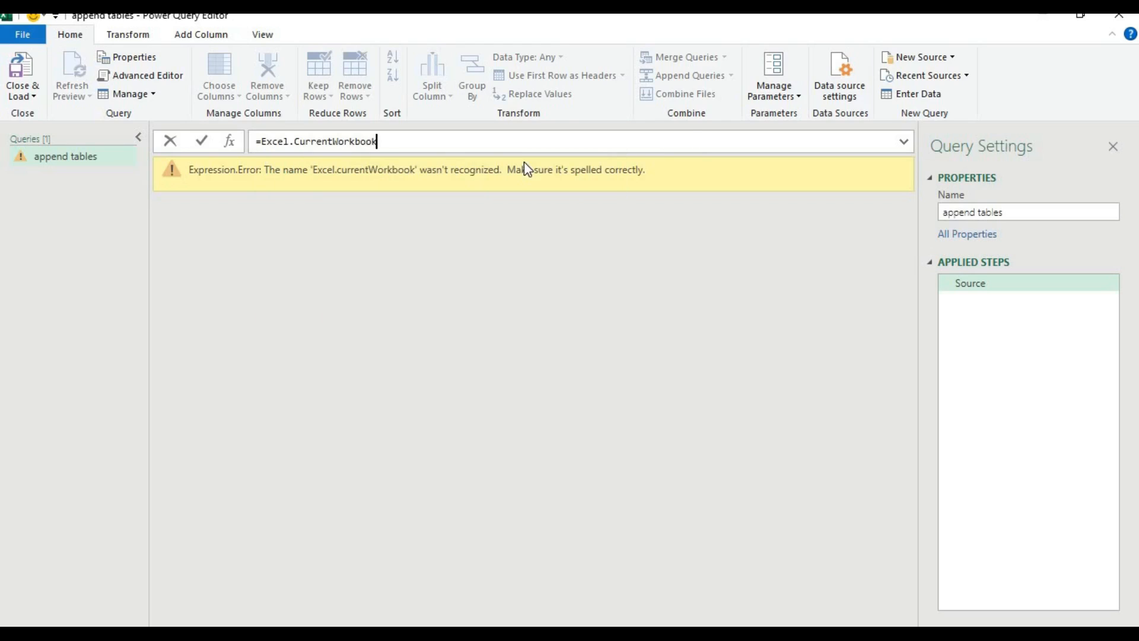
{"action": "type", "text": "()"}
{"action": "key", "text": "Return"}
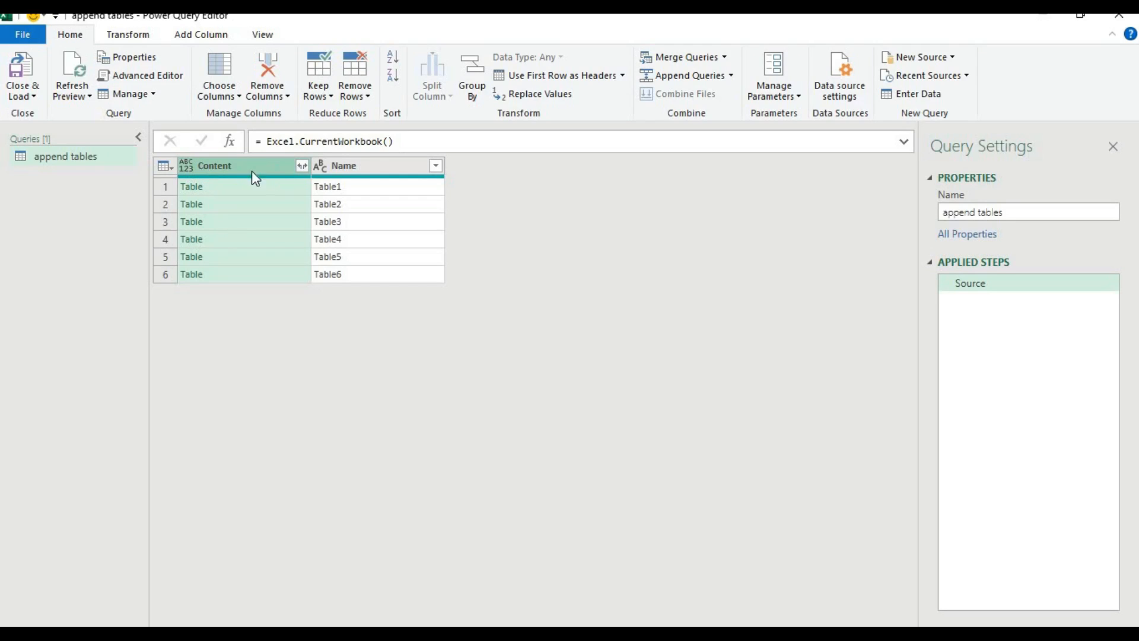
{"action": "left_click", "coordinate": [169, 168]}
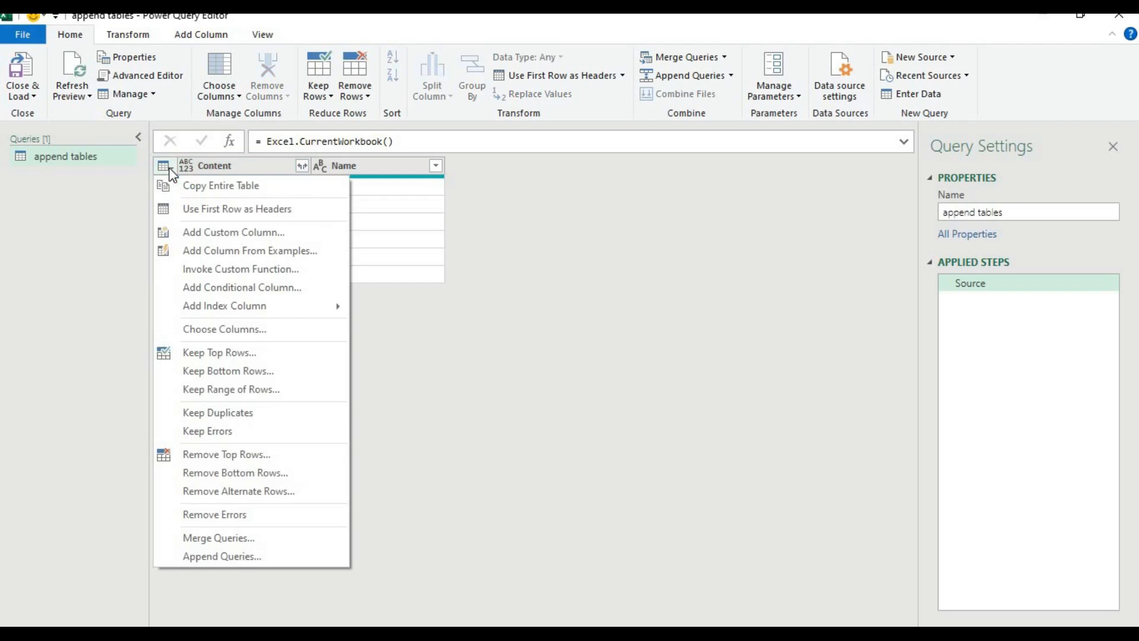
{"action": "left_click", "coordinate": [189, 171]}
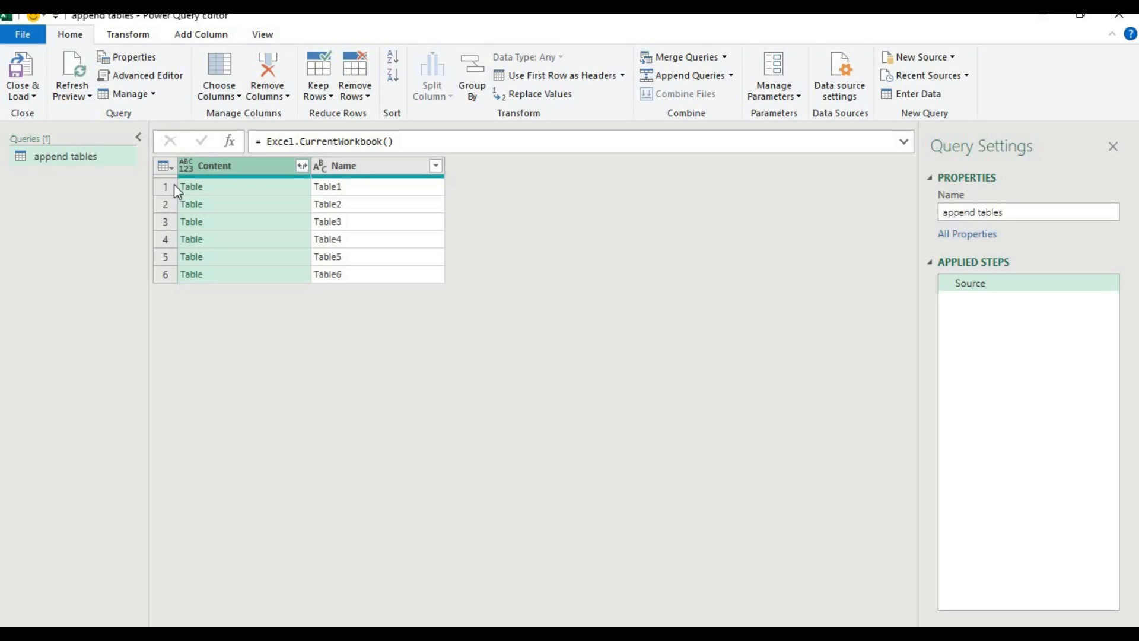
{"action": "left_click", "coordinate": [303, 165]}
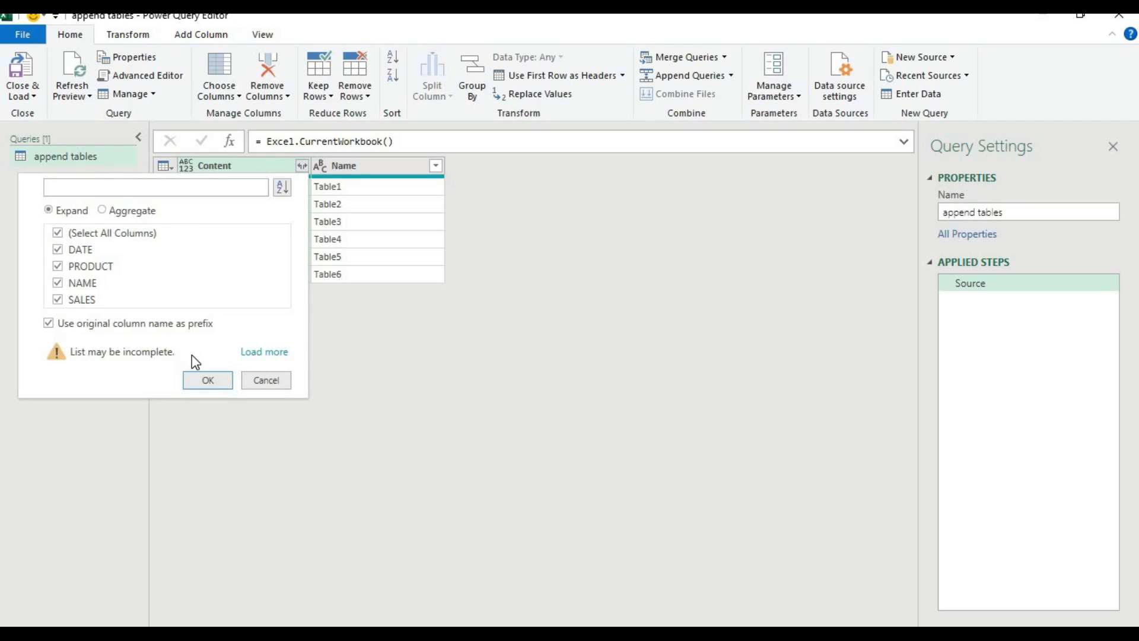
{"action": "left_click", "coordinate": [265, 380]}
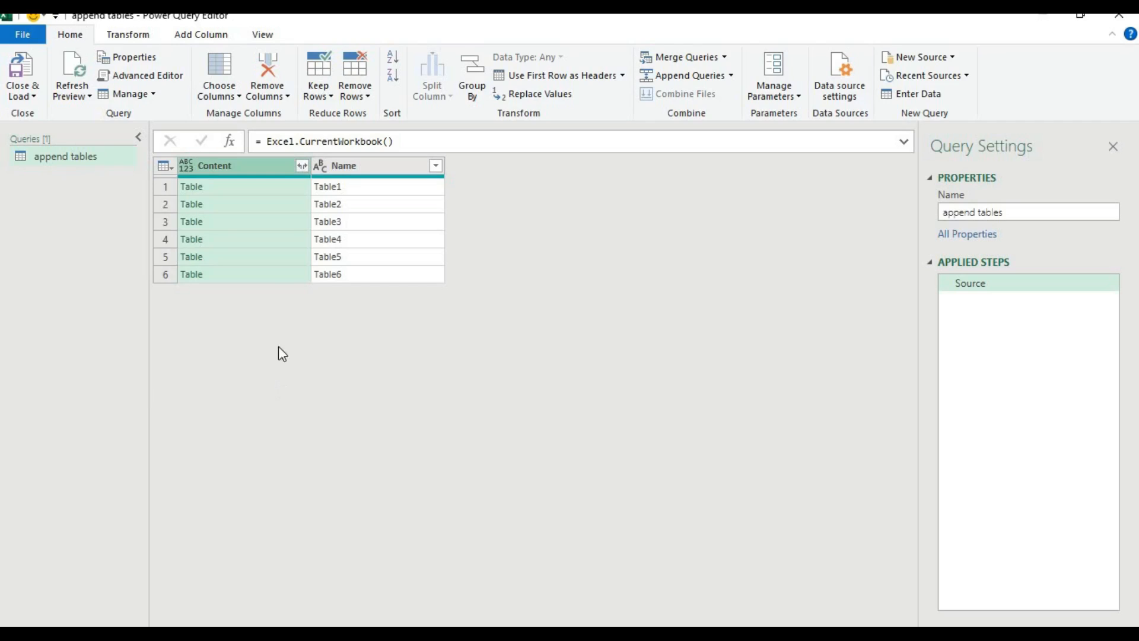
- Expand the Content column into DATE, PRODUCT, NAME and SALES with the original column name as prefix, and close and load the query
{"action": "left_click", "coordinate": [302, 166]}
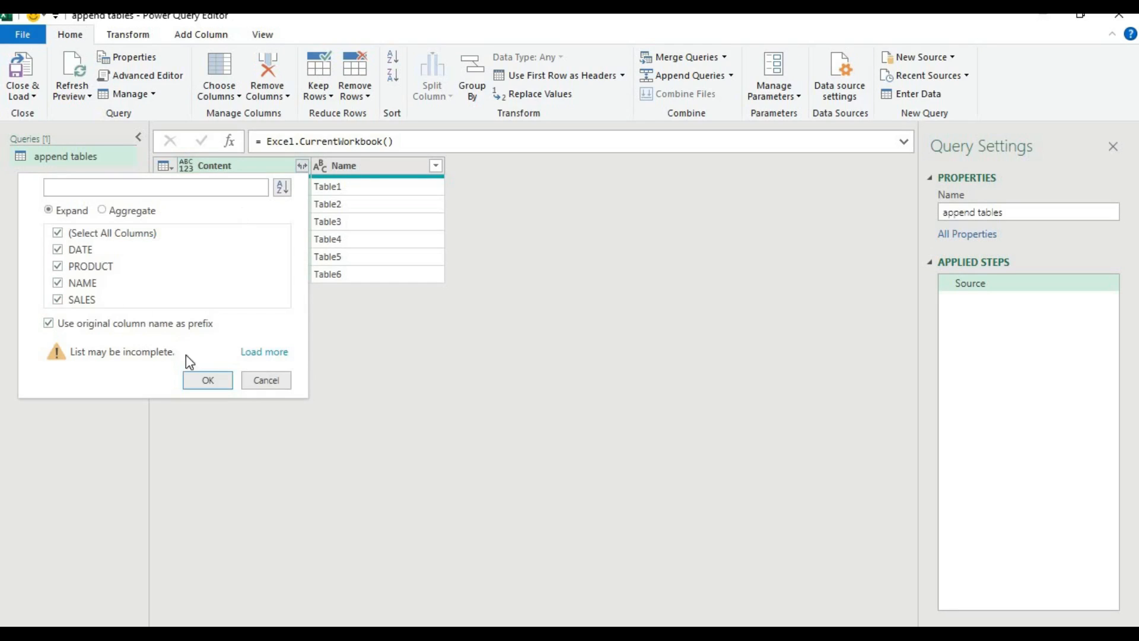
{"action": "left_click", "coordinate": [201, 381]}
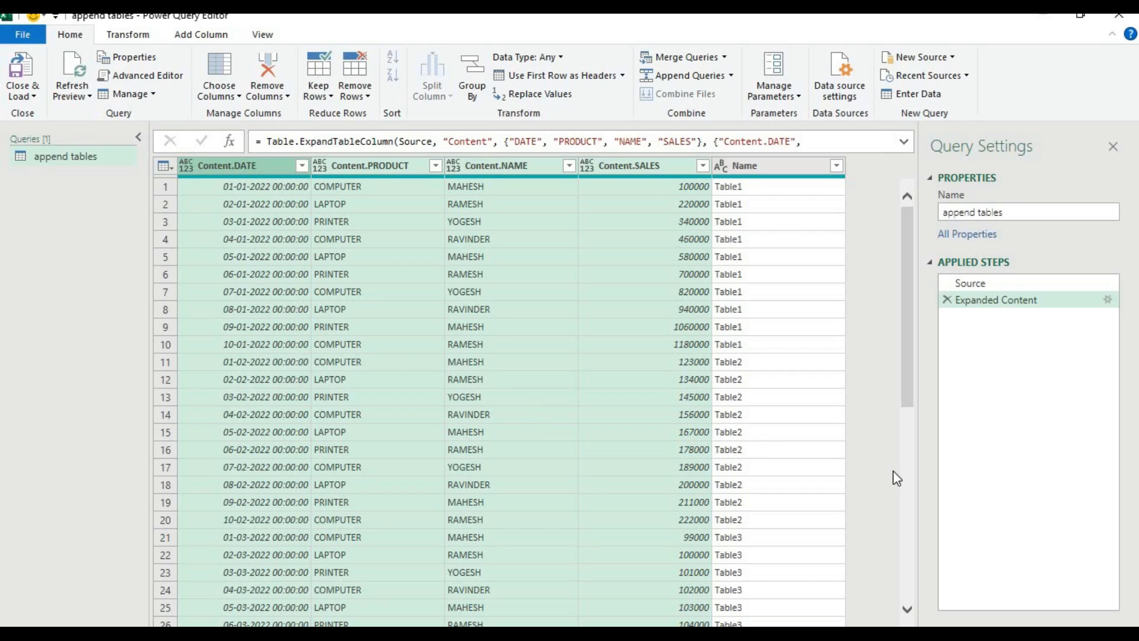
{"action": "left_click", "coordinate": [23, 92]}
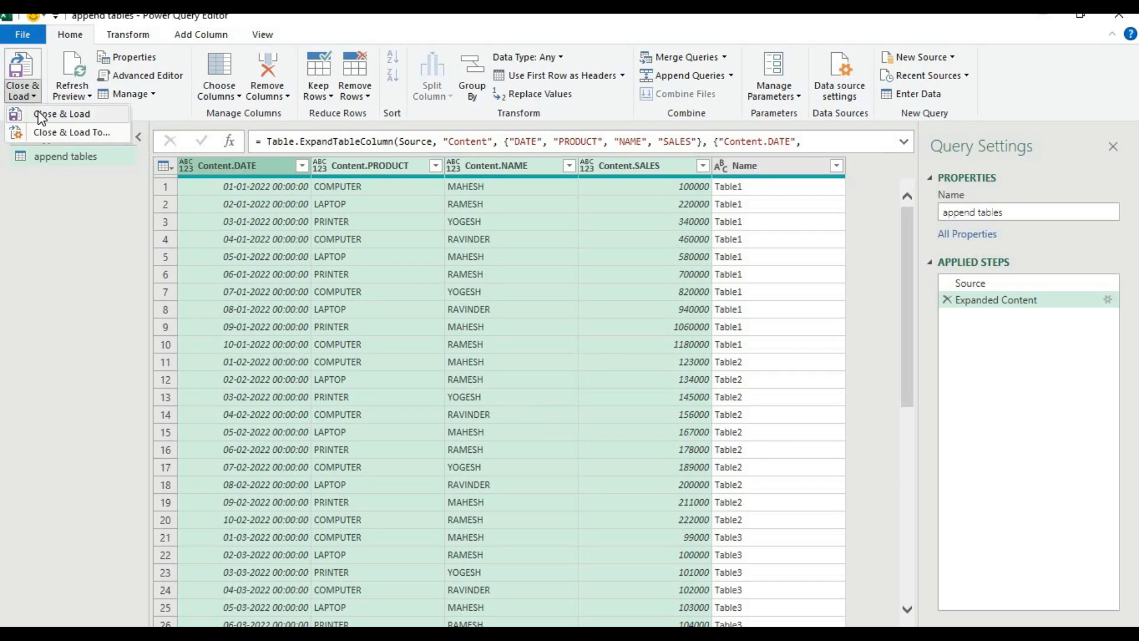
{"action": "left_click", "coordinate": [37, 113]}
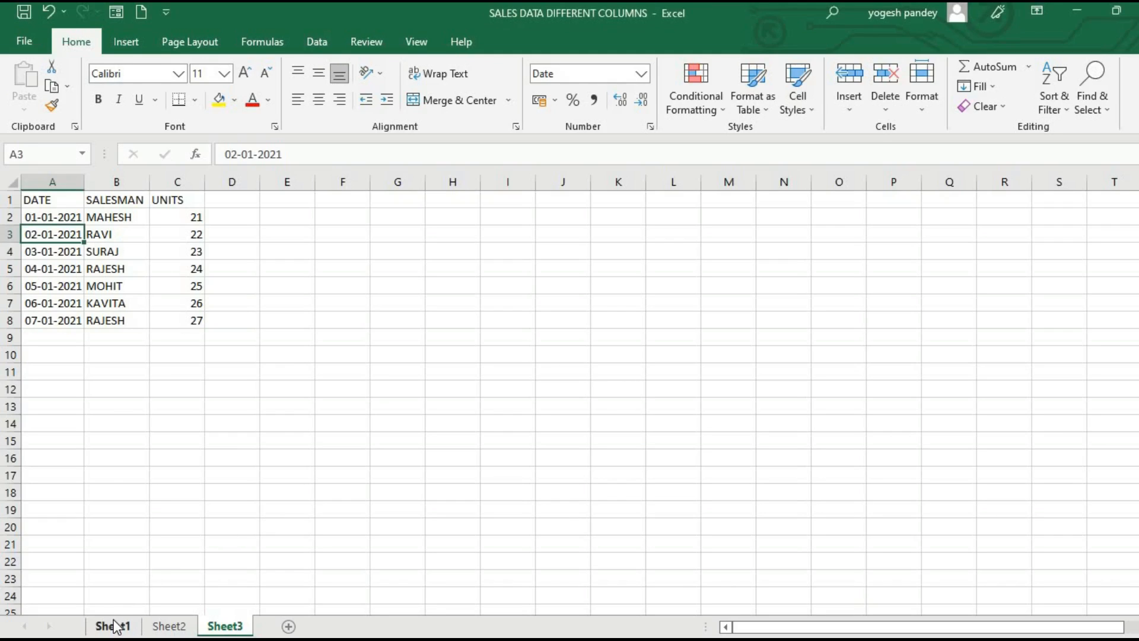
- In the SALES DATA DIFFERENT COLUMNS workbook, compare the column headers of Sheet3 and Sheet1, looking for the column they share
{"action": "left_click", "coordinate": [144, 307]}
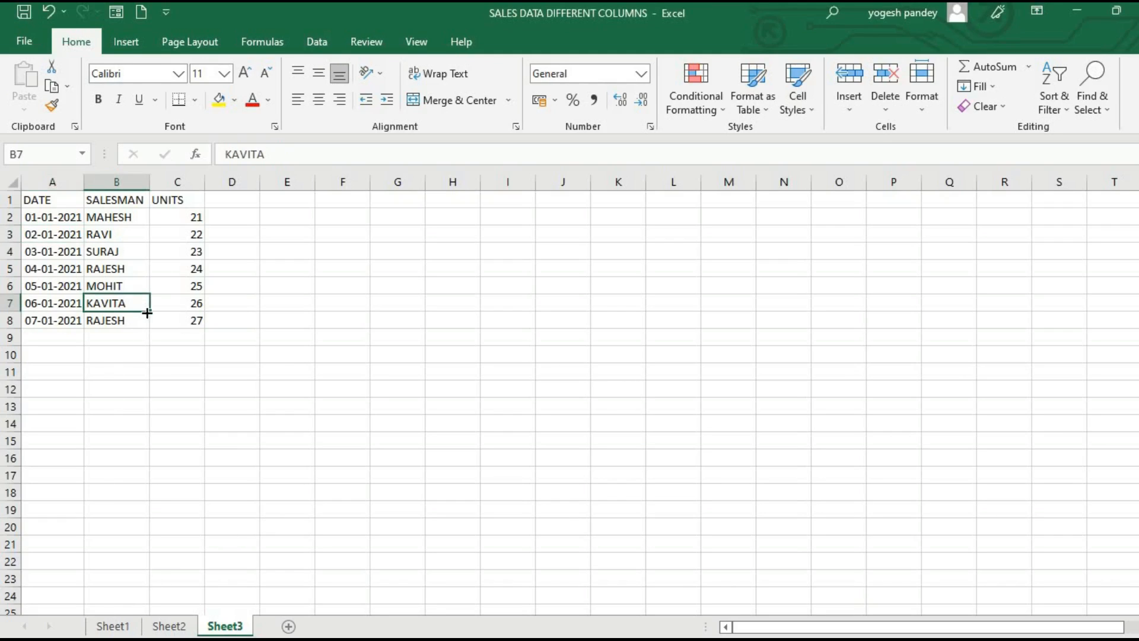
{"action": "left_click", "coordinate": [74, 200]}
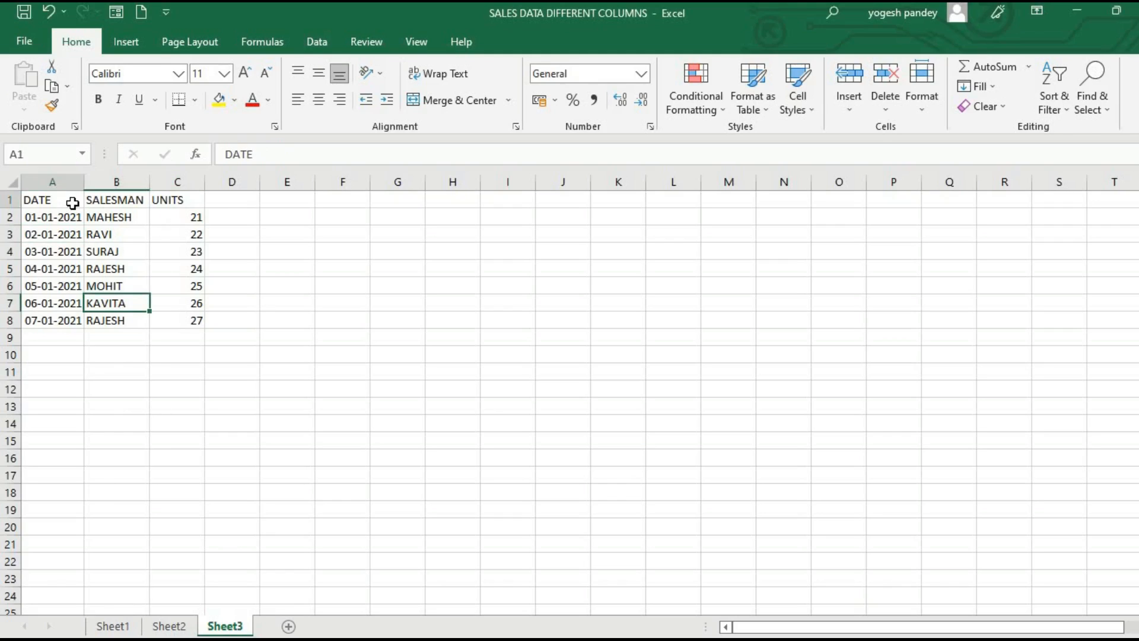
{"action": "left_click", "coordinate": [133, 199]}
{"action": "left_click", "coordinate": [163, 200]}
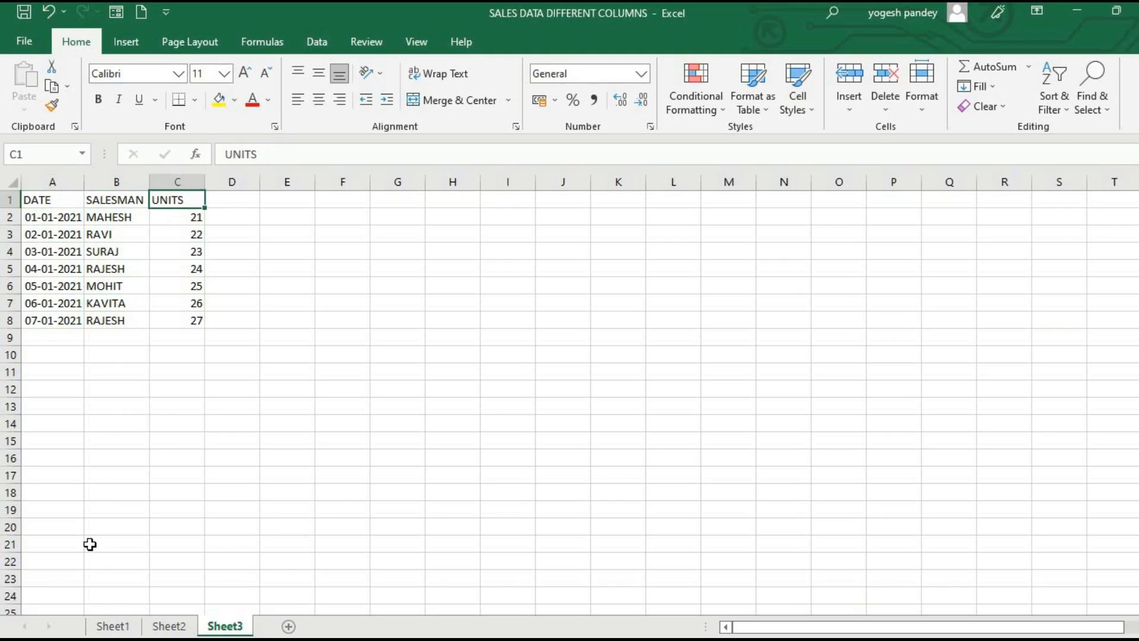
{"action": "left_click", "coordinate": [112, 625]}
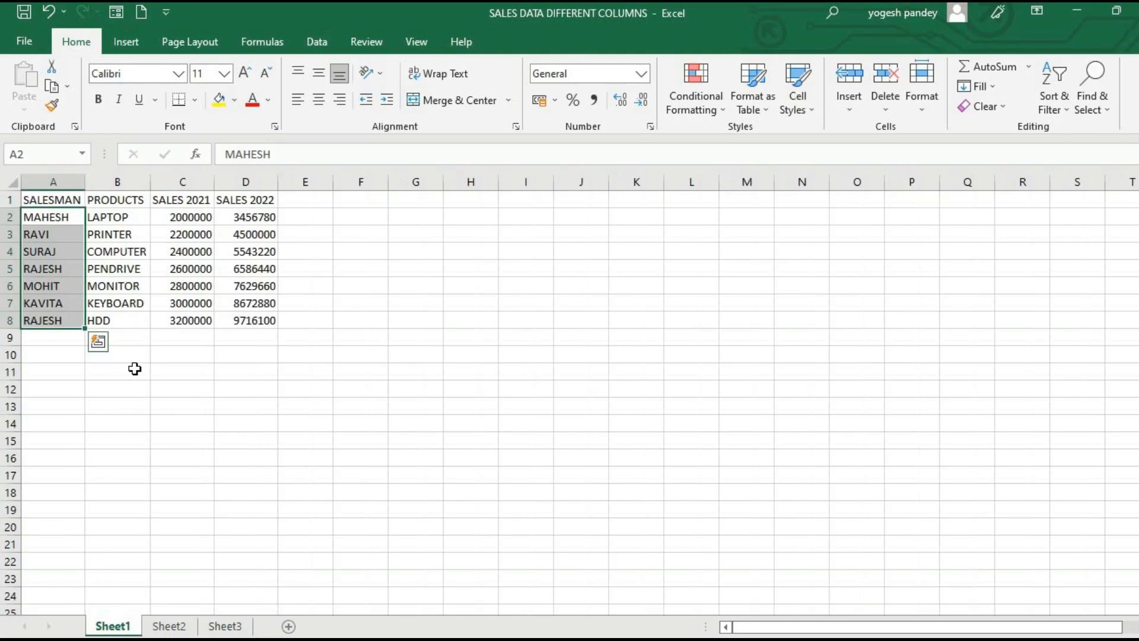
{"action": "left_click", "coordinate": [159, 319]}
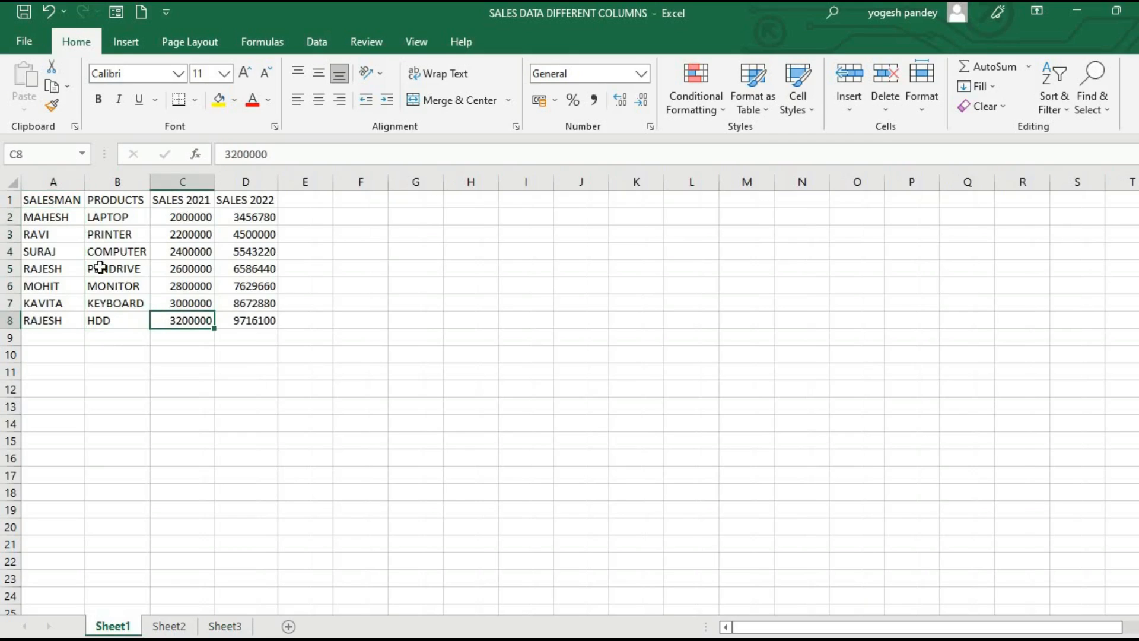
{"action": "left_click", "coordinate": [225, 626]}
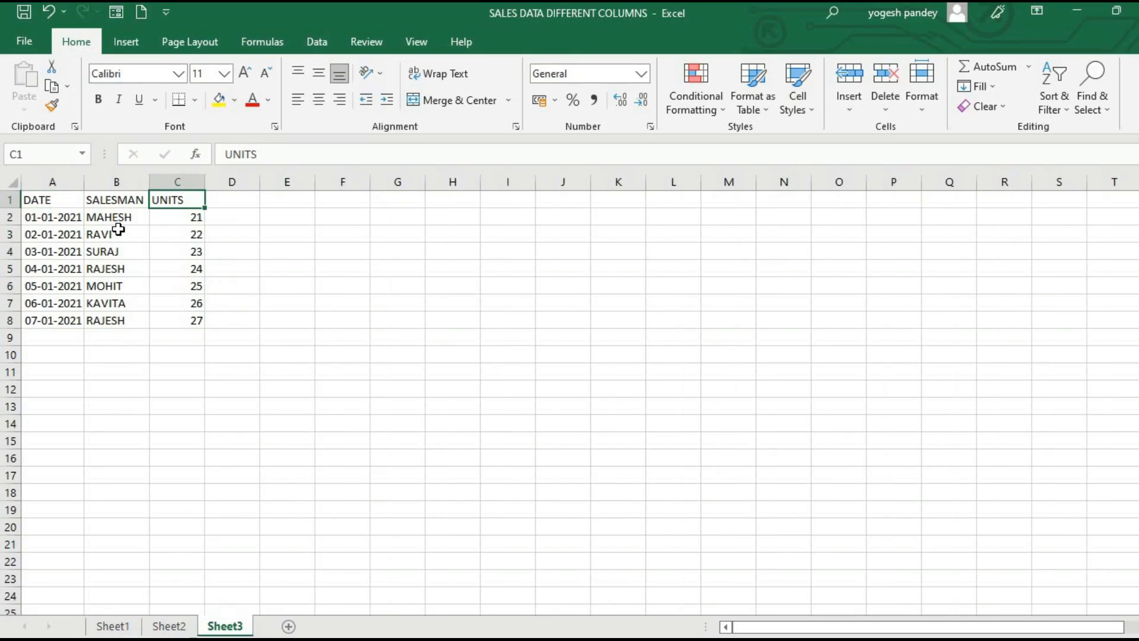
{"action": "left_click", "coordinate": [116, 203]}
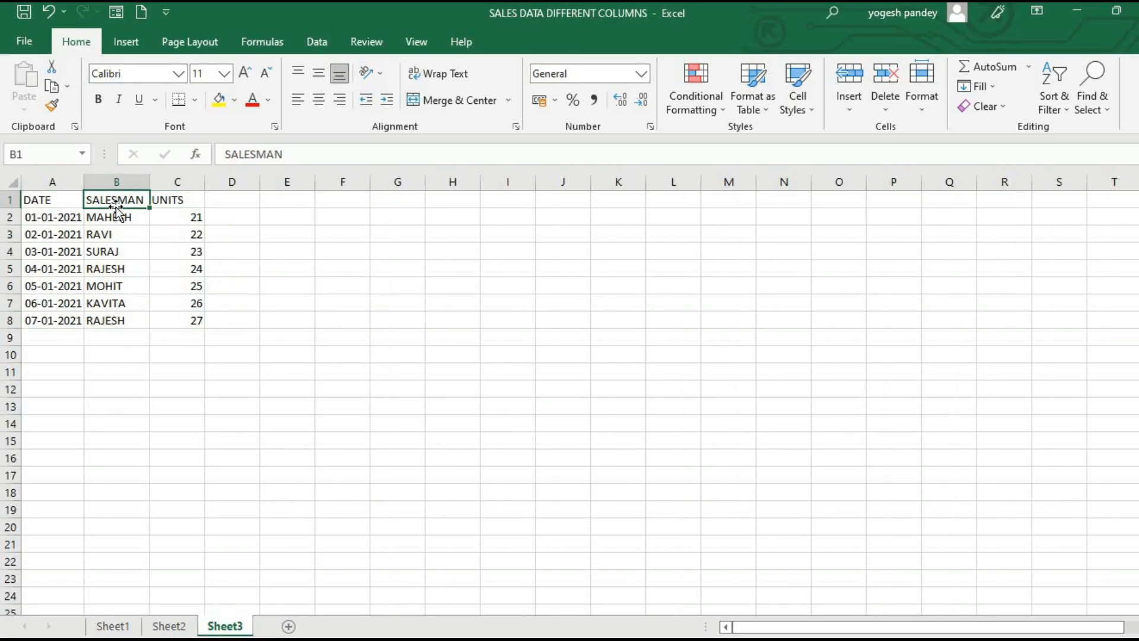
{"action": "left_click", "coordinate": [114, 631]}
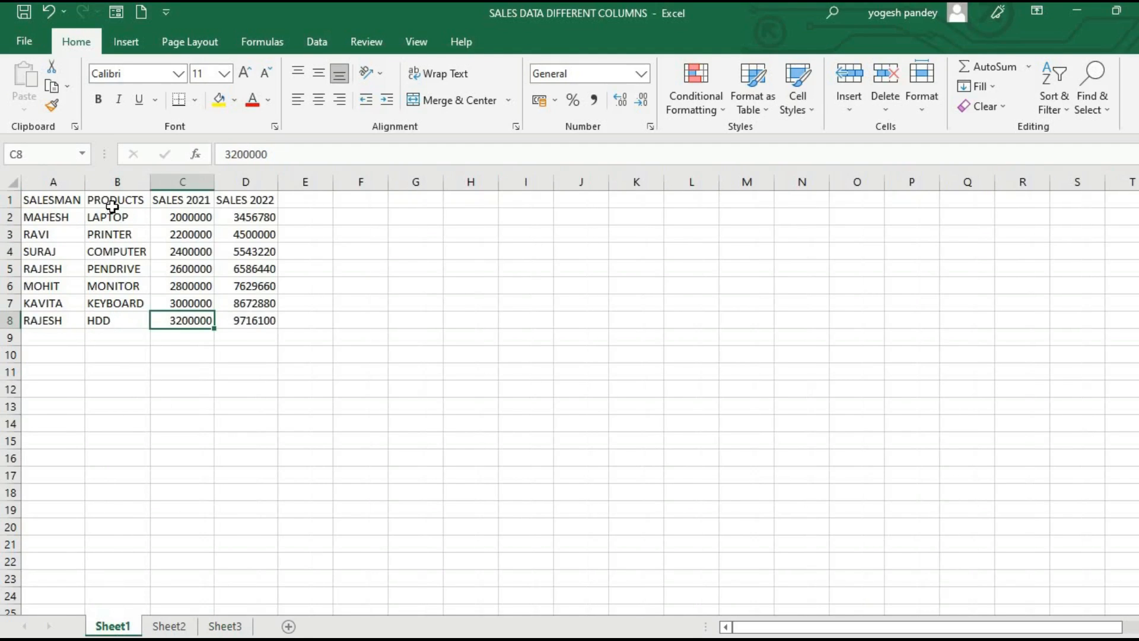
- Examine the column headers of Sheet2 for the column it shares with the other sheets
{"action": "left_click", "coordinate": [177, 628]}
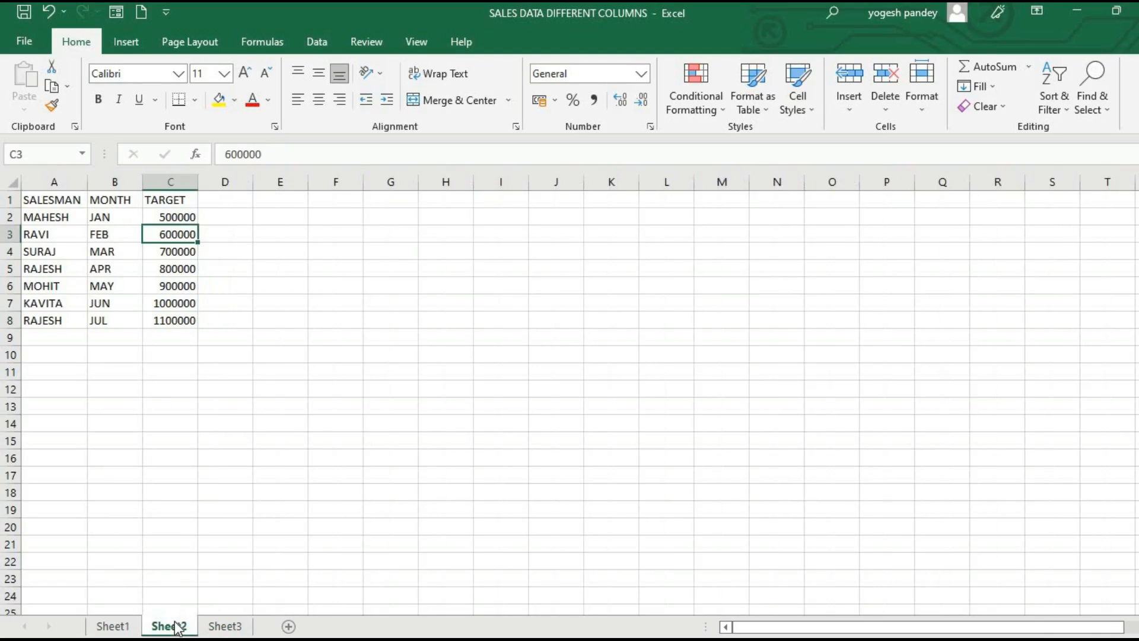
{"action": "left_click", "coordinate": [281, 496]}
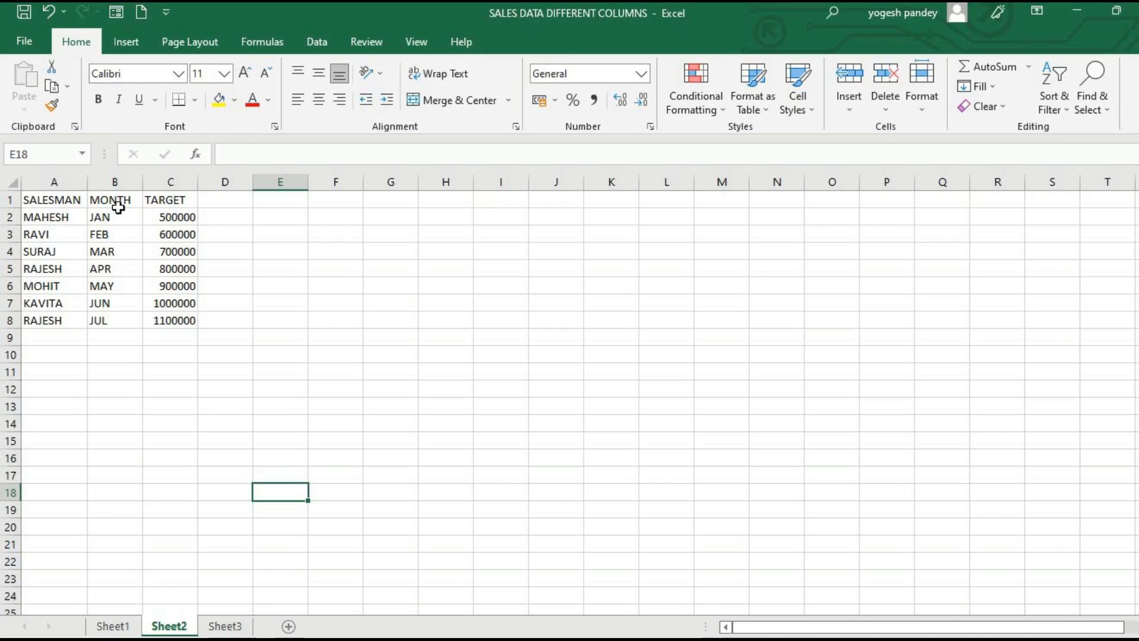
{"action": "left_click", "coordinate": [281, 273]}
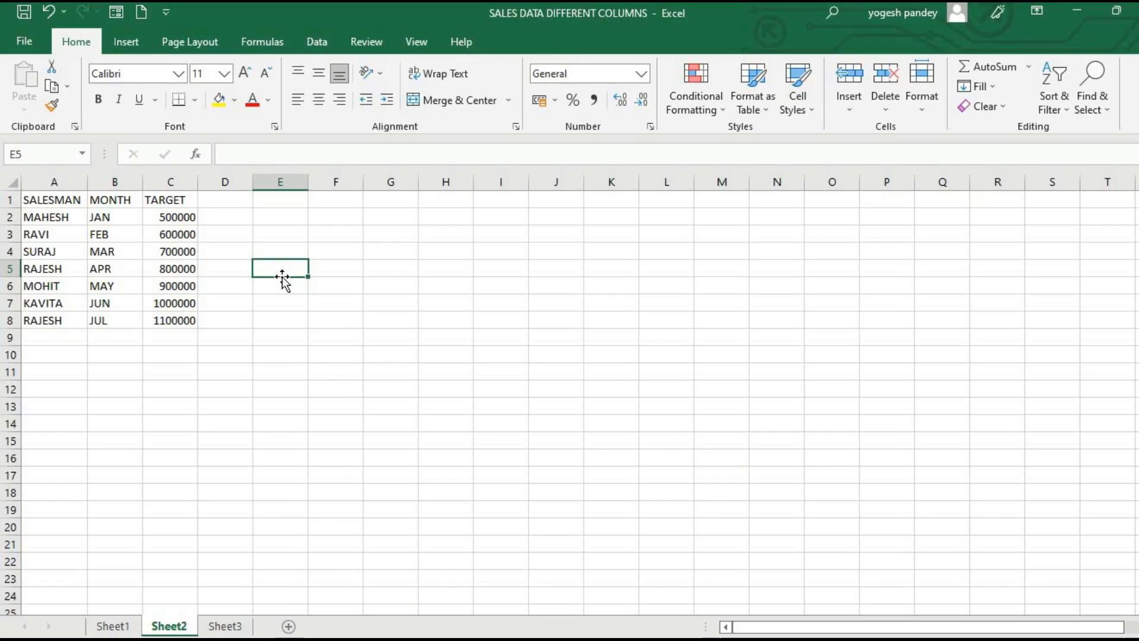
{"action": "left_click", "coordinate": [281, 276]}
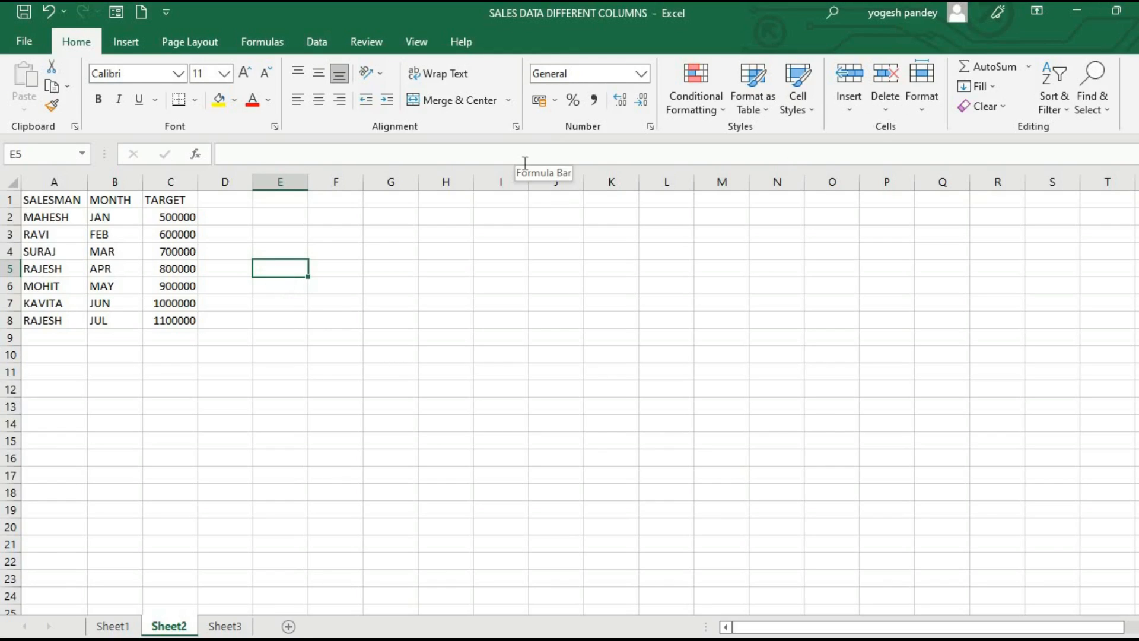
- Create a new blank workbook, close the surplus second one, and select cell A1
{"action": "key", "text": "ctrl+n"}
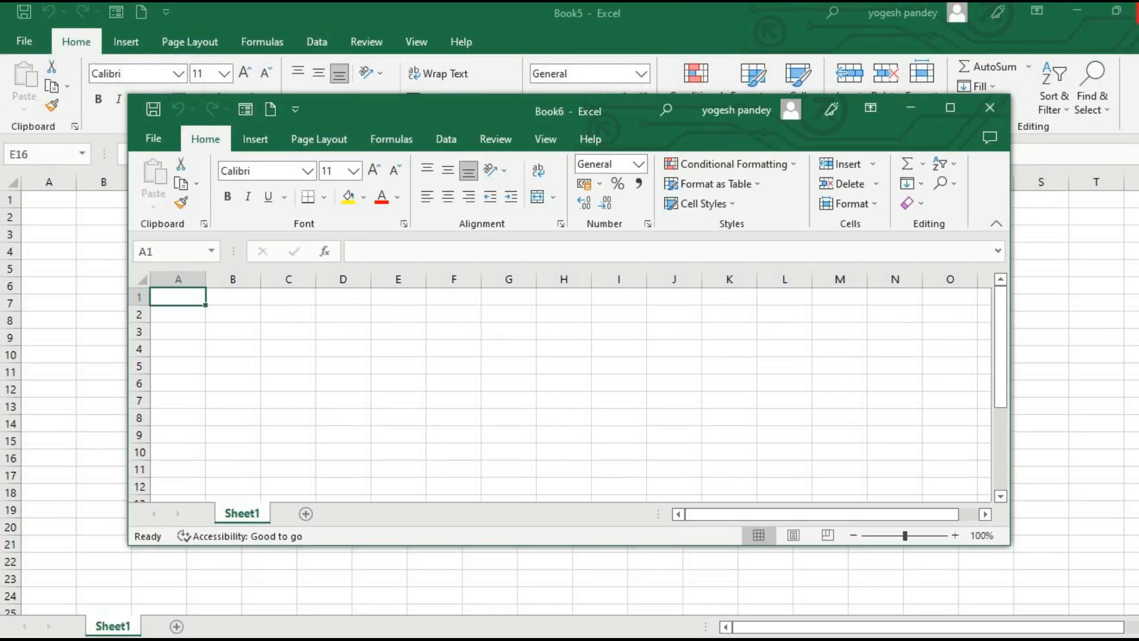
{"action": "left_click", "coordinate": [985, 113]}
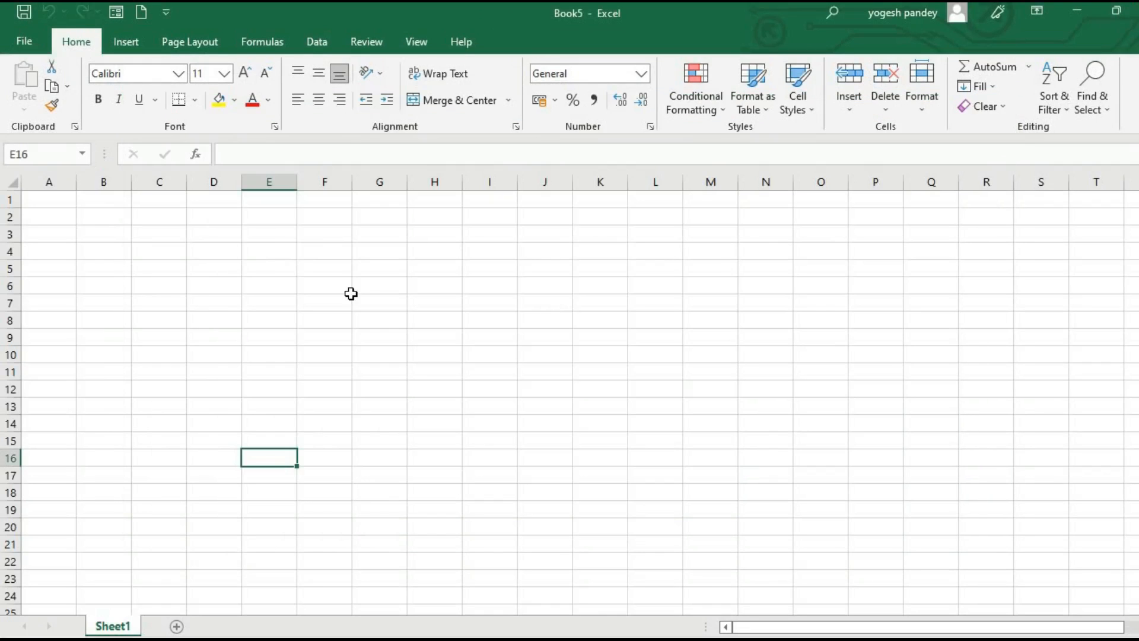
{"action": "left_click", "coordinate": [261, 285]}
{"action": "left_click", "coordinate": [68, 246]}
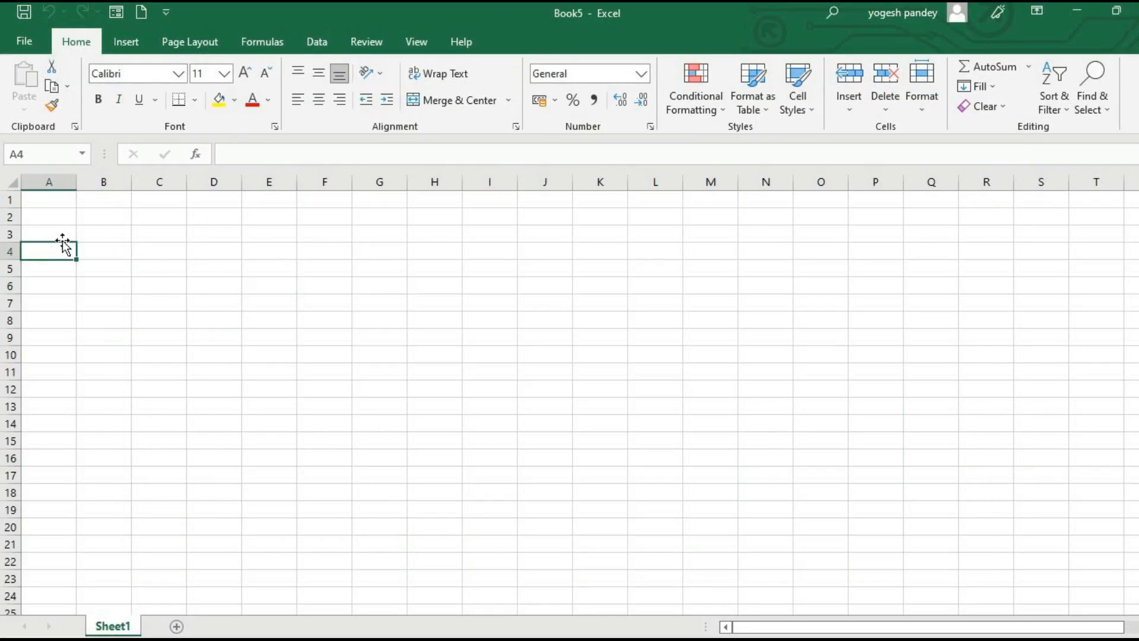
{"action": "left_click", "coordinate": [46, 215]}
{"action": "left_click", "coordinate": [45, 203]}
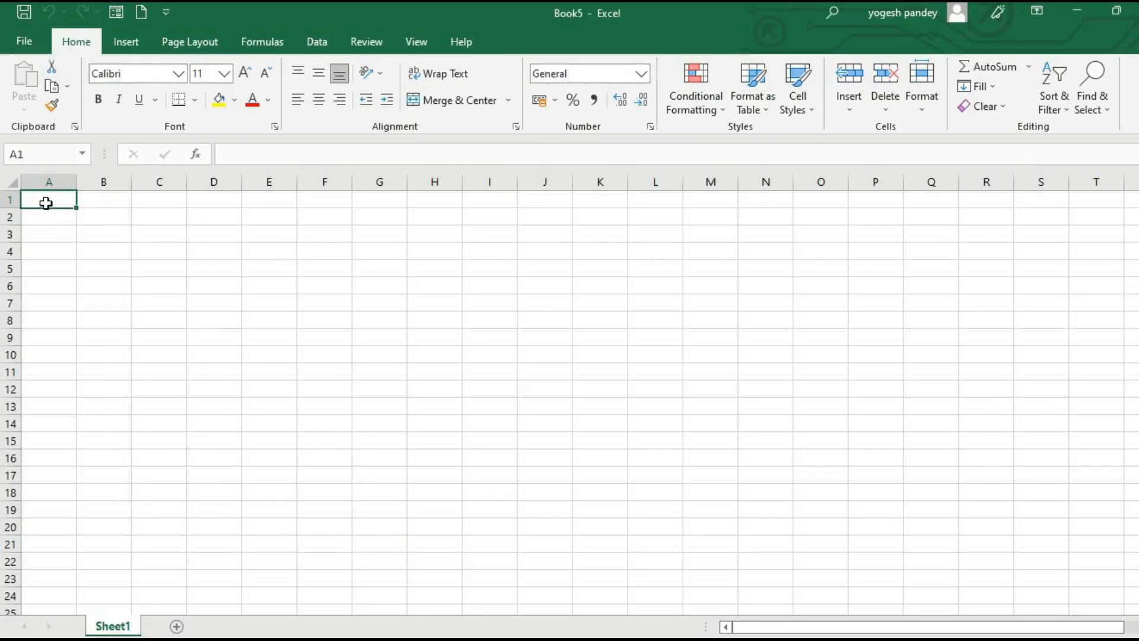
- Start a new query from an Excel workbook, using the file SALES DATA DIFFERENT COLUMNS in the SALES DATA folder
{"action": "left_click", "coordinate": [318, 43]}
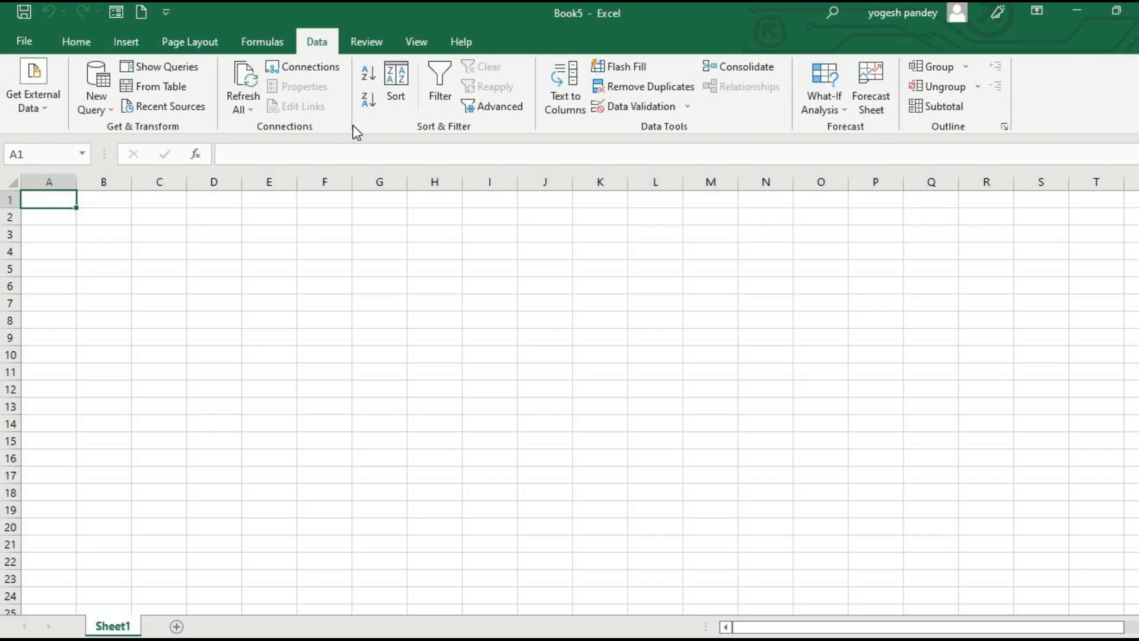
{"action": "left_click", "coordinate": [116, 113]}
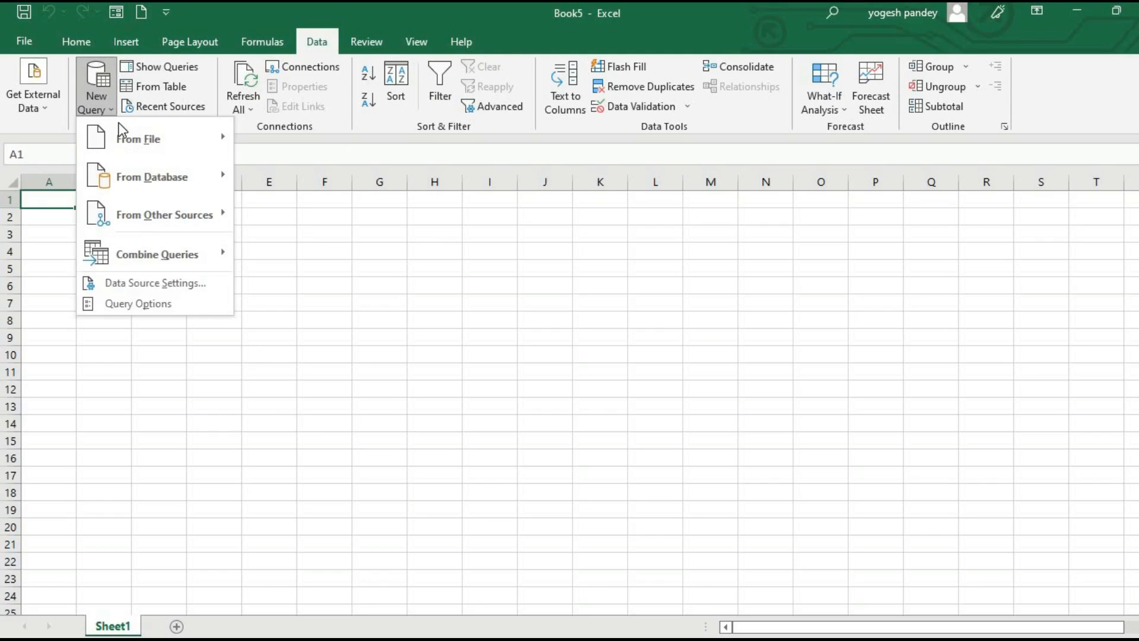
{"action": "mouse_move", "coordinate": [127, 139]}
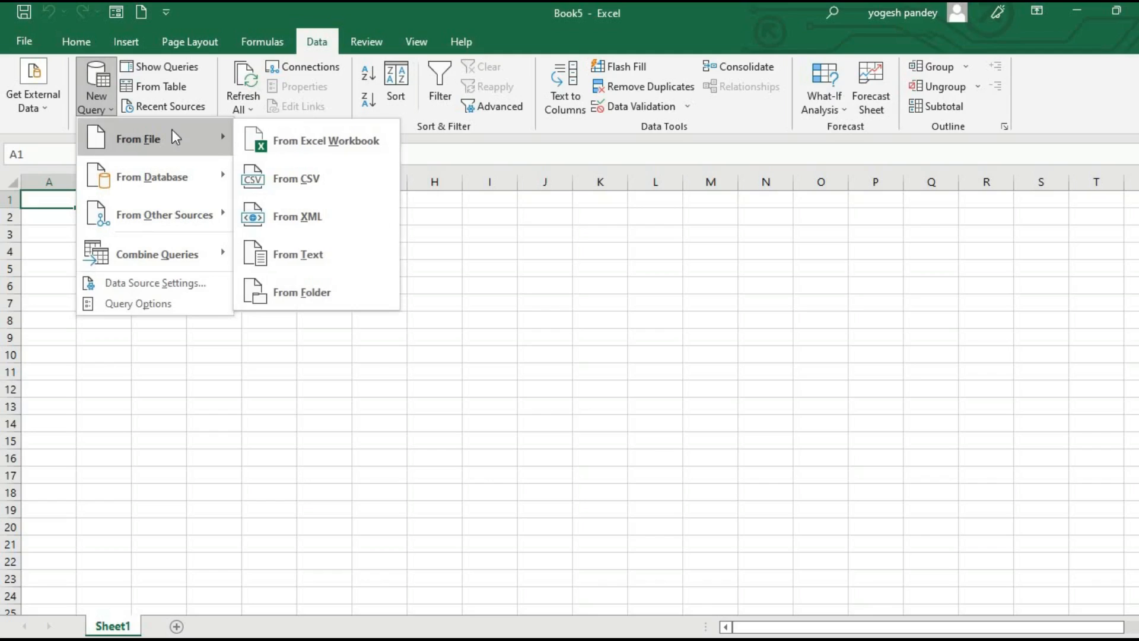
{"action": "left_click", "coordinate": [268, 149]}
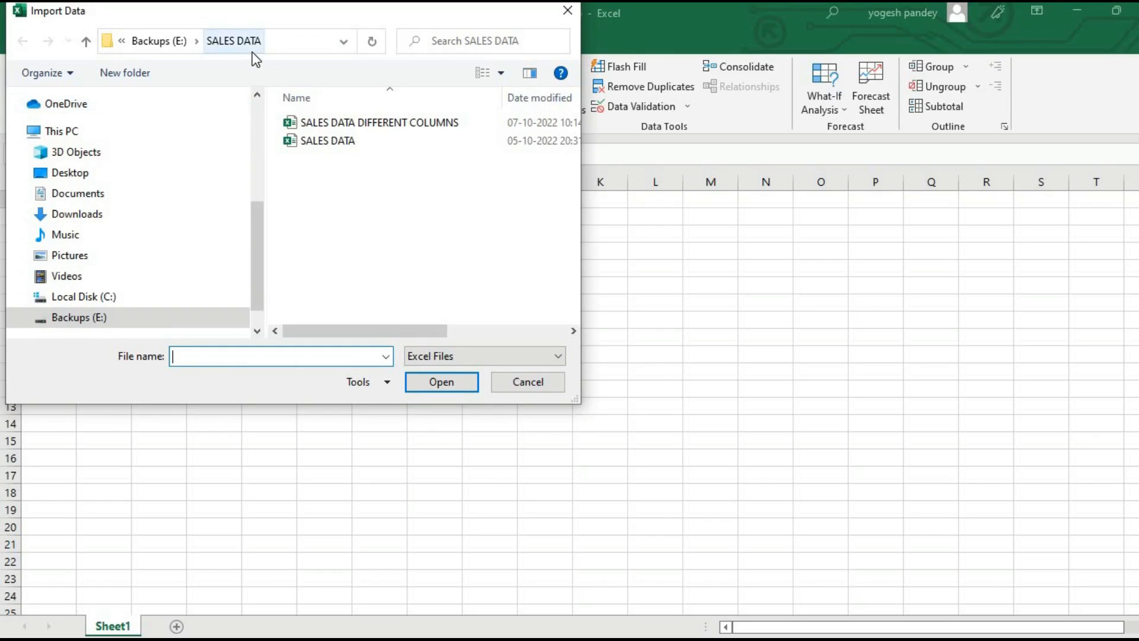
{"action": "double_click", "coordinate": [307, 127]}
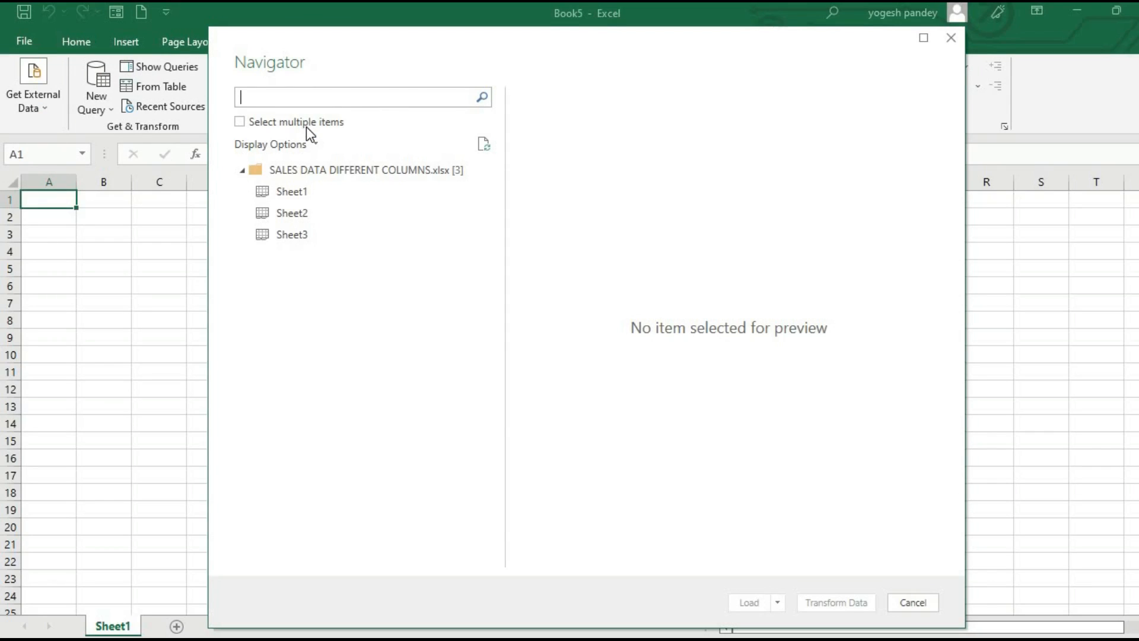
- Preview each sheet, select Sheet1, Sheet2 and Sheet3 as multiple items, and open them for transformation in Power Query Editor
{"action": "left_click", "coordinate": [301, 187]}
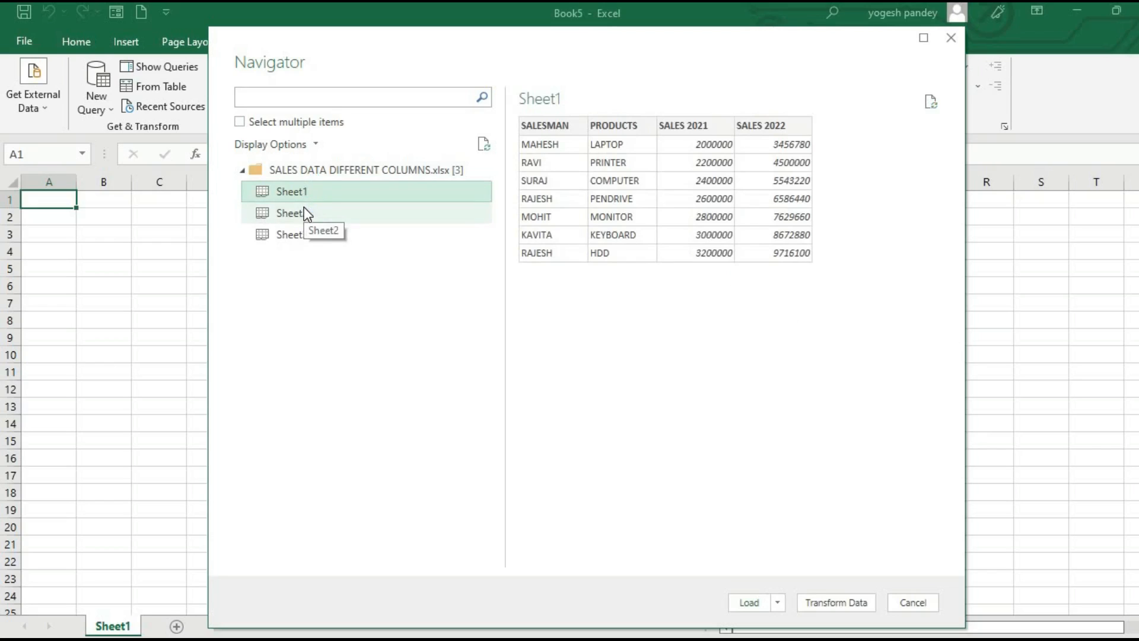
{"action": "left_click", "coordinate": [304, 212]}
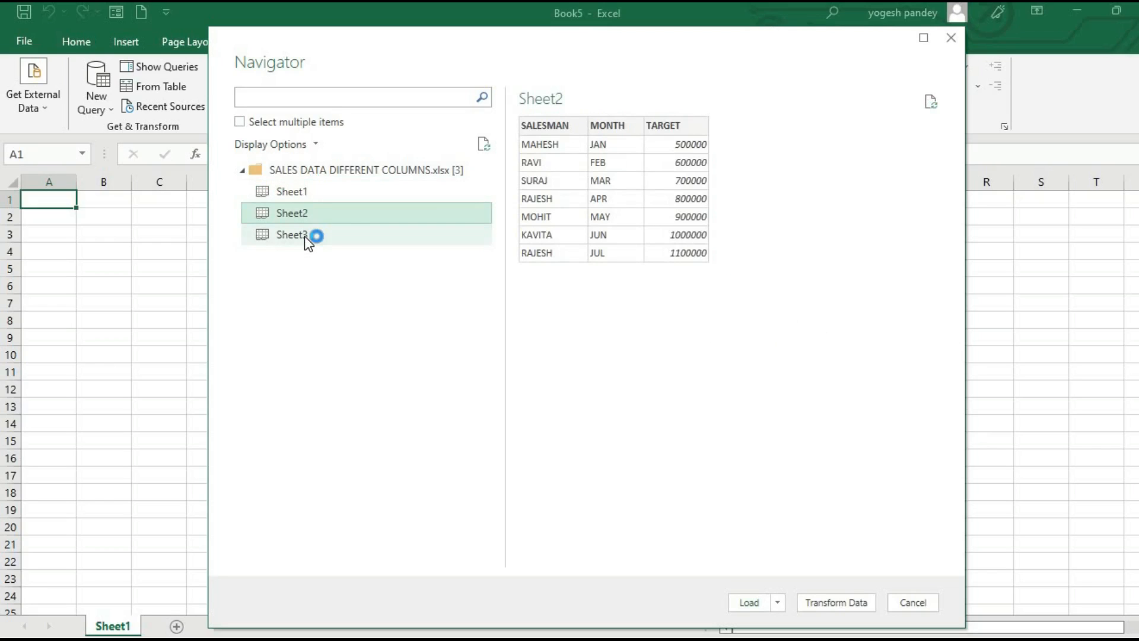
{"action": "left_click", "coordinate": [304, 236]}
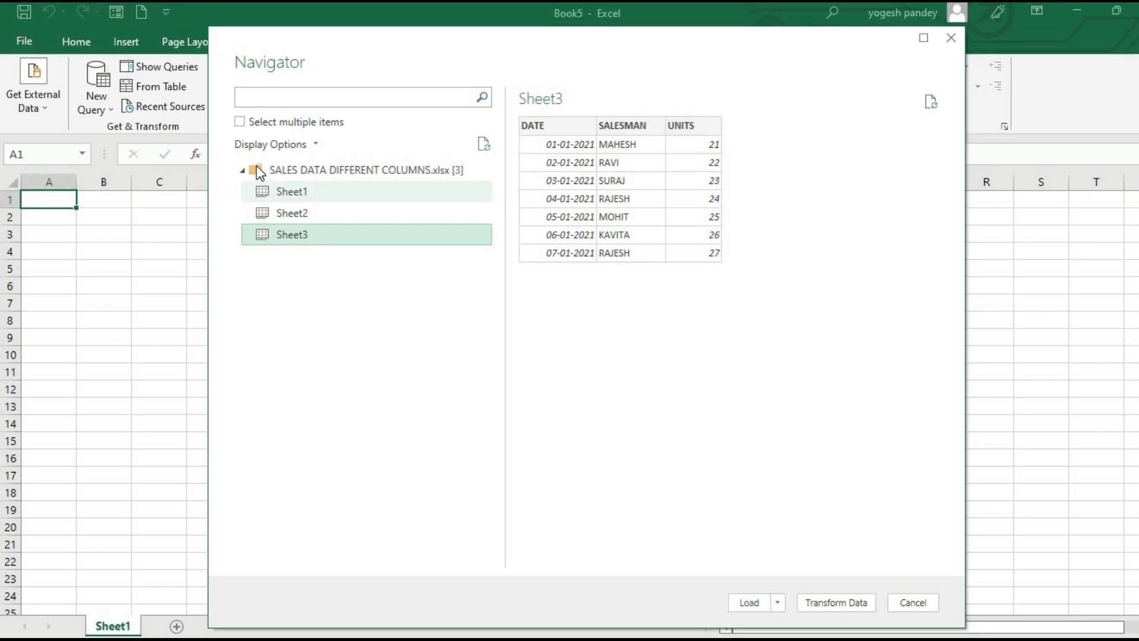
{"action": "left_click", "coordinate": [240, 123]}
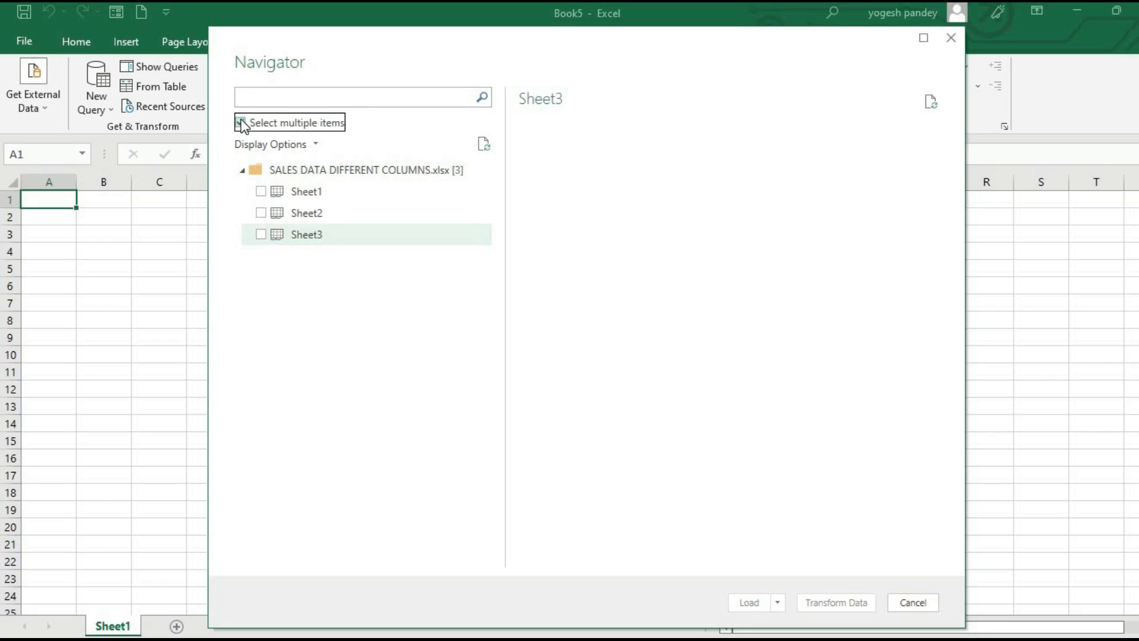
{"action": "left_click", "coordinate": [261, 191]}
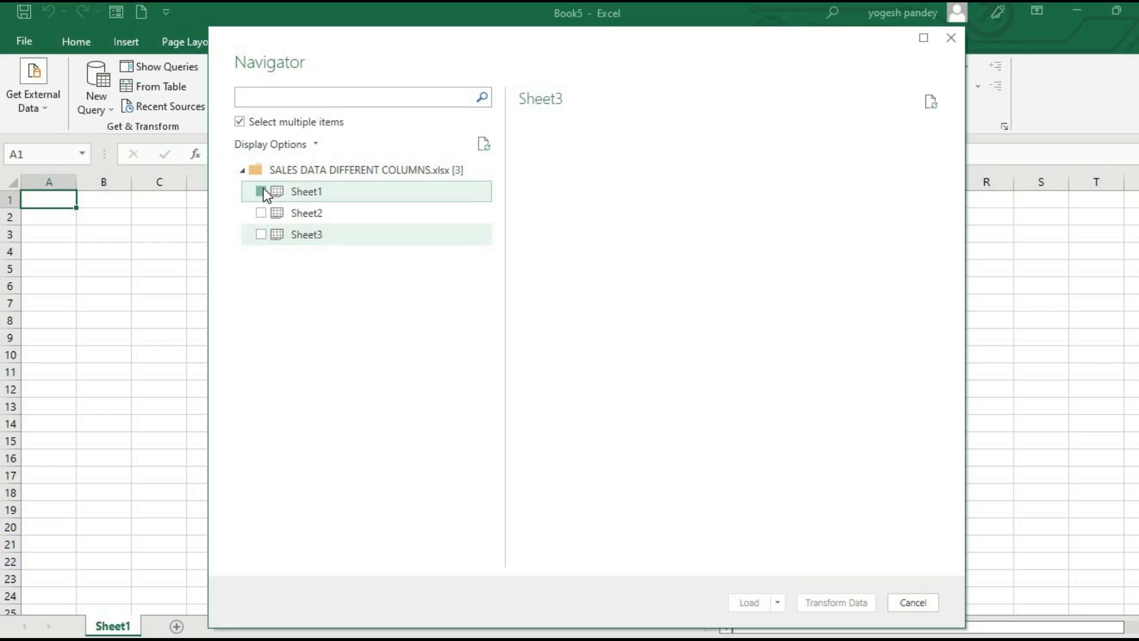
{"action": "left_click", "coordinate": [261, 214]}
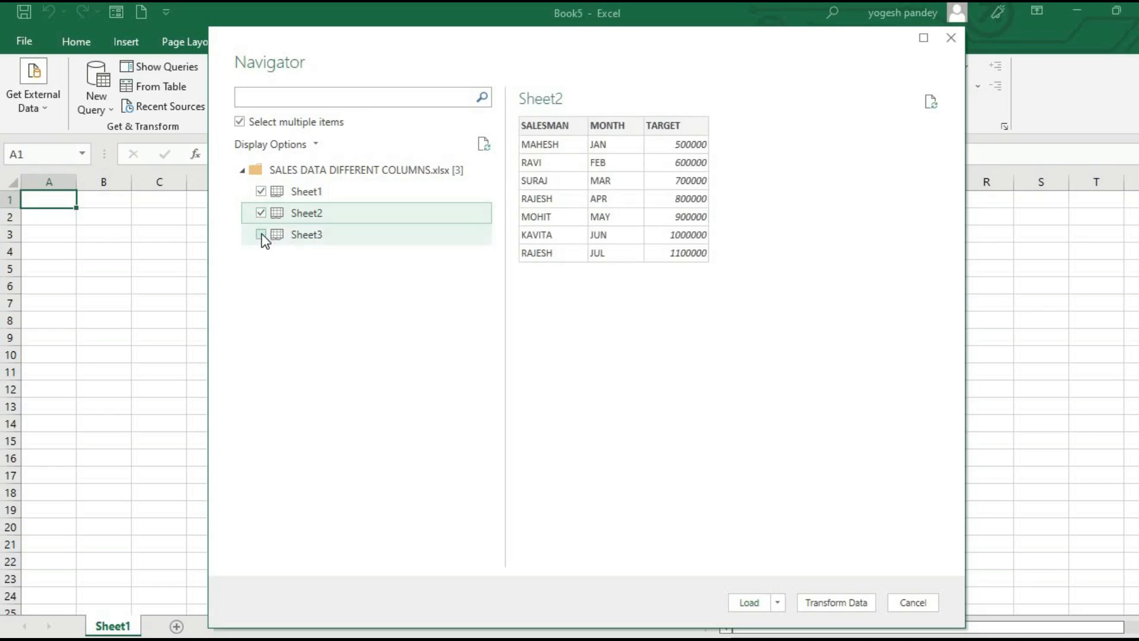
{"action": "left_click", "coordinate": [261, 234]}
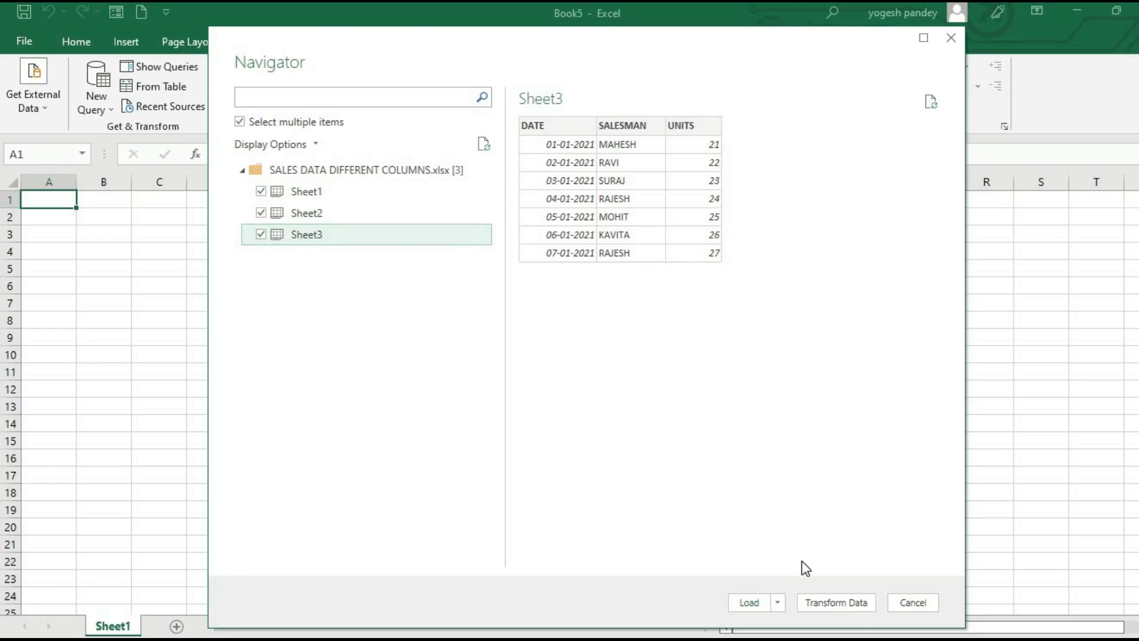
{"action": "left_click", "coordinate": [842, 607]}
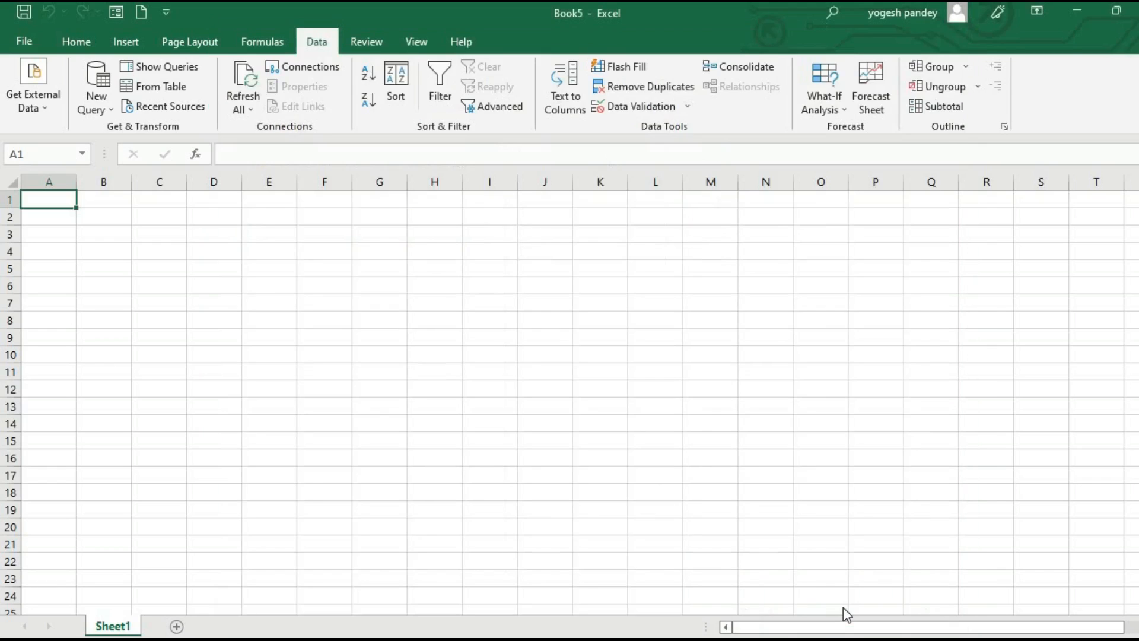
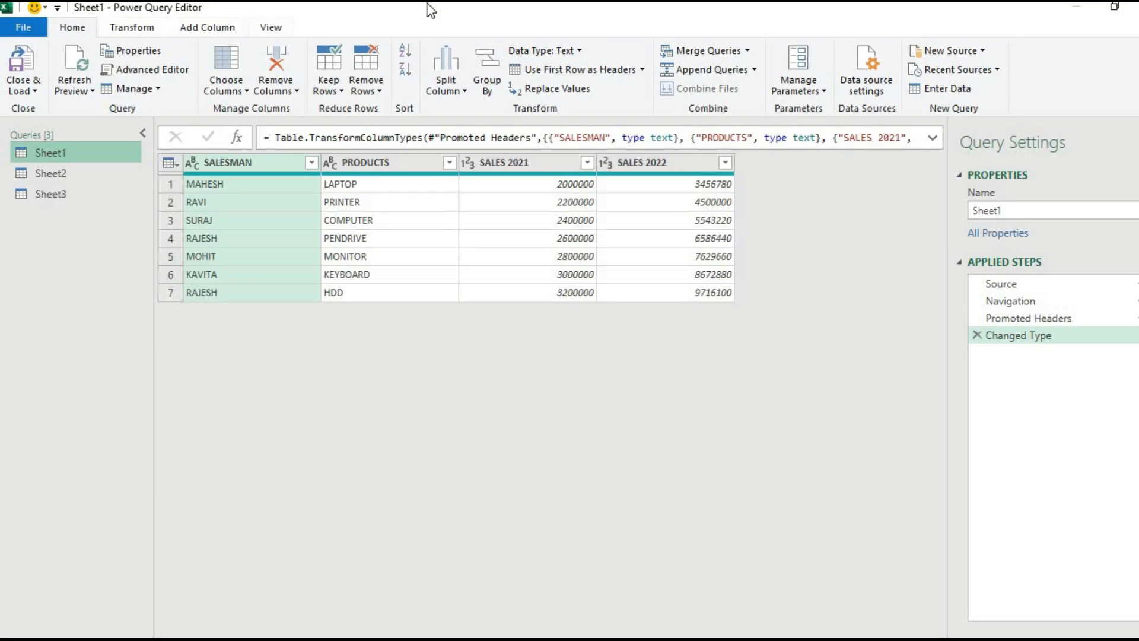
- Start appending queries as a new query, with the option for three or more tables
{"action": "left_click", "coordinate": [753, 70]}
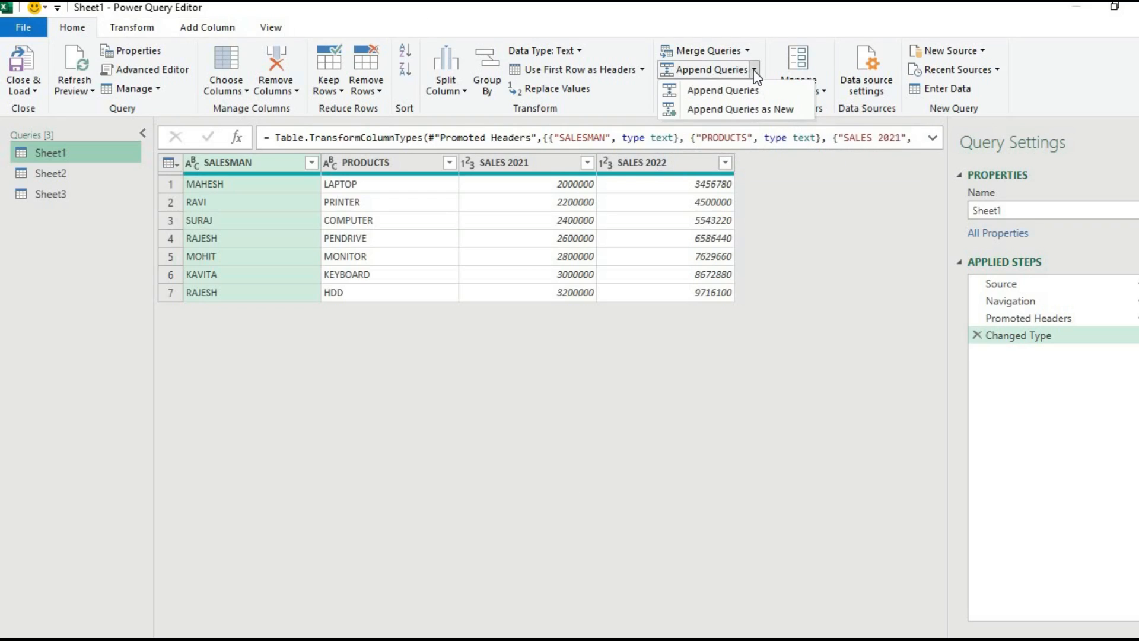
{"action": "left_click", "coordinate": [749, 108]}
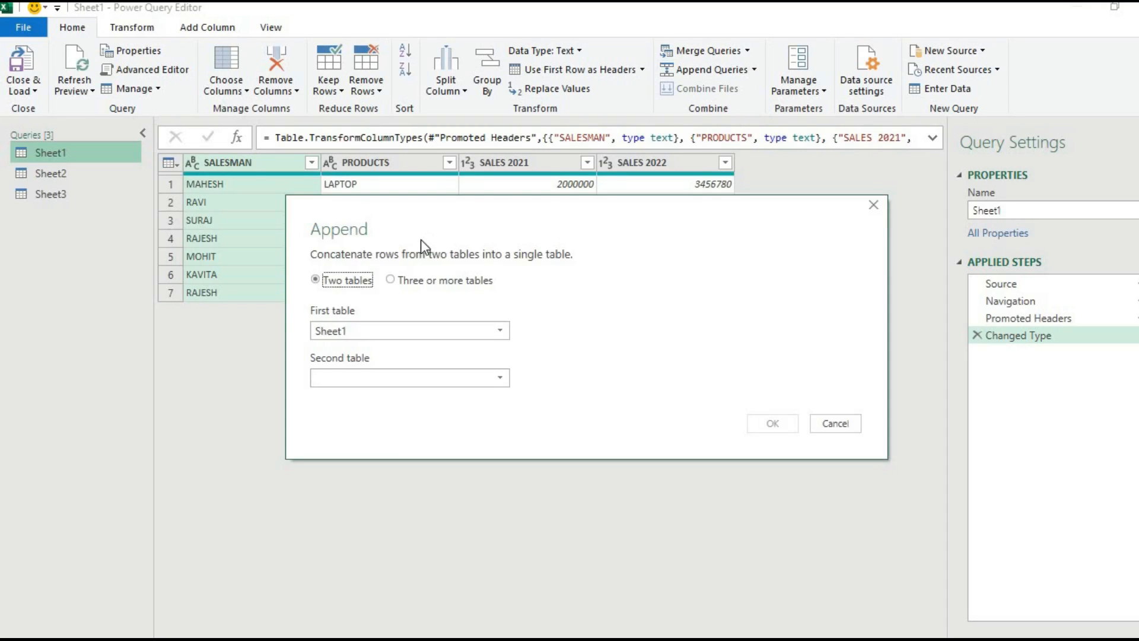
{"action": "left_click", "coordinate": [392, 281]}
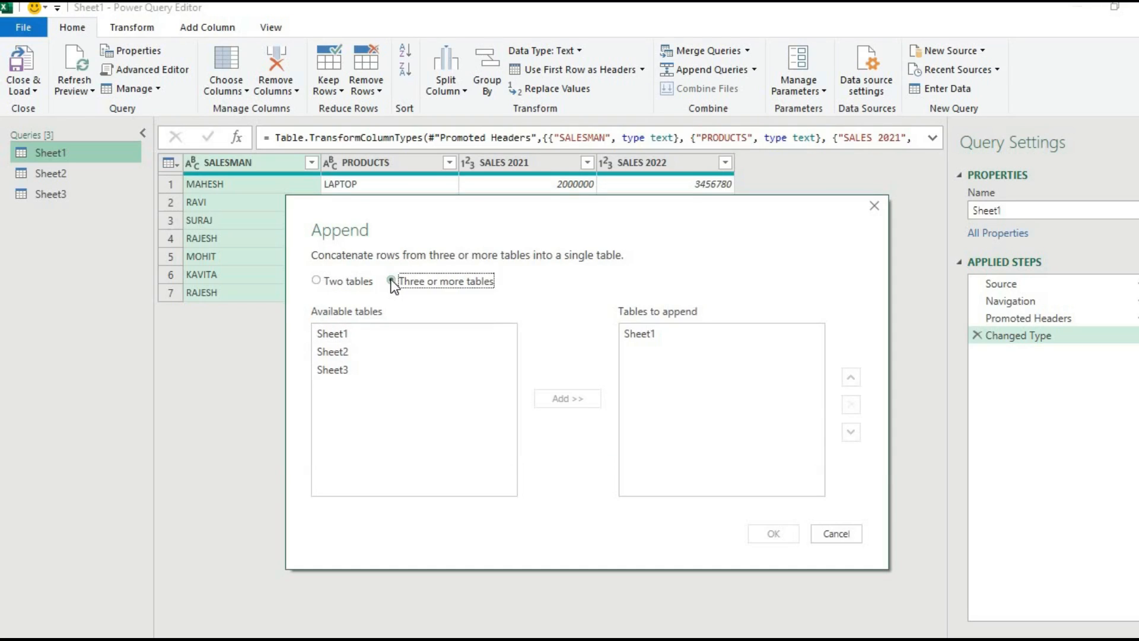
{"action": "left_click", "coordinate": [360, 329]}
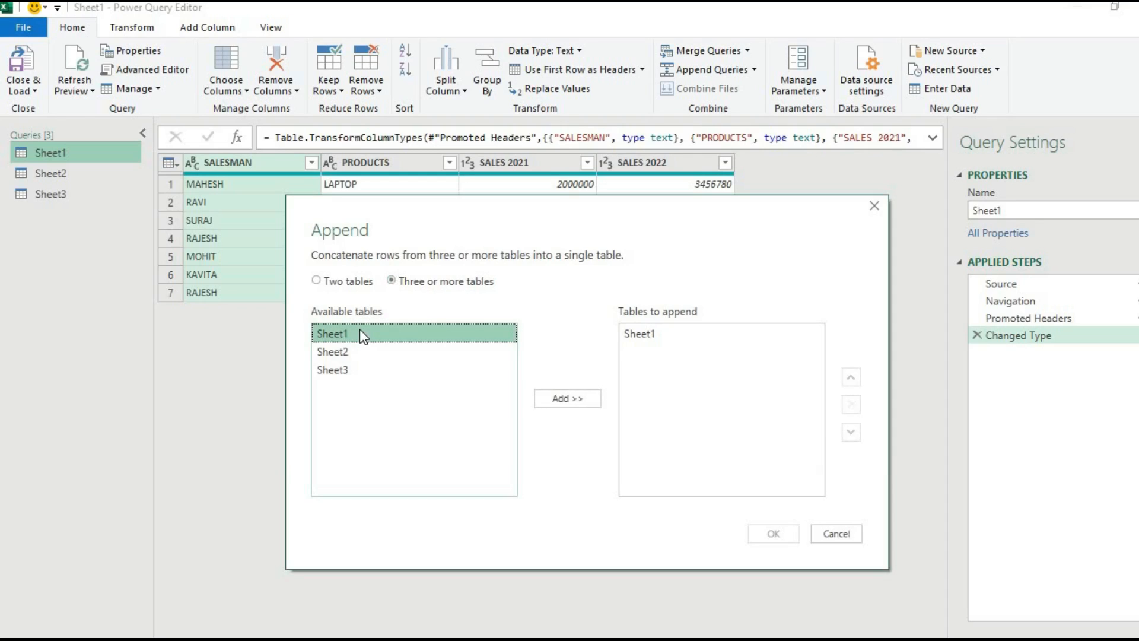
{"action": "left_click", "coordinate": [583, 398]}
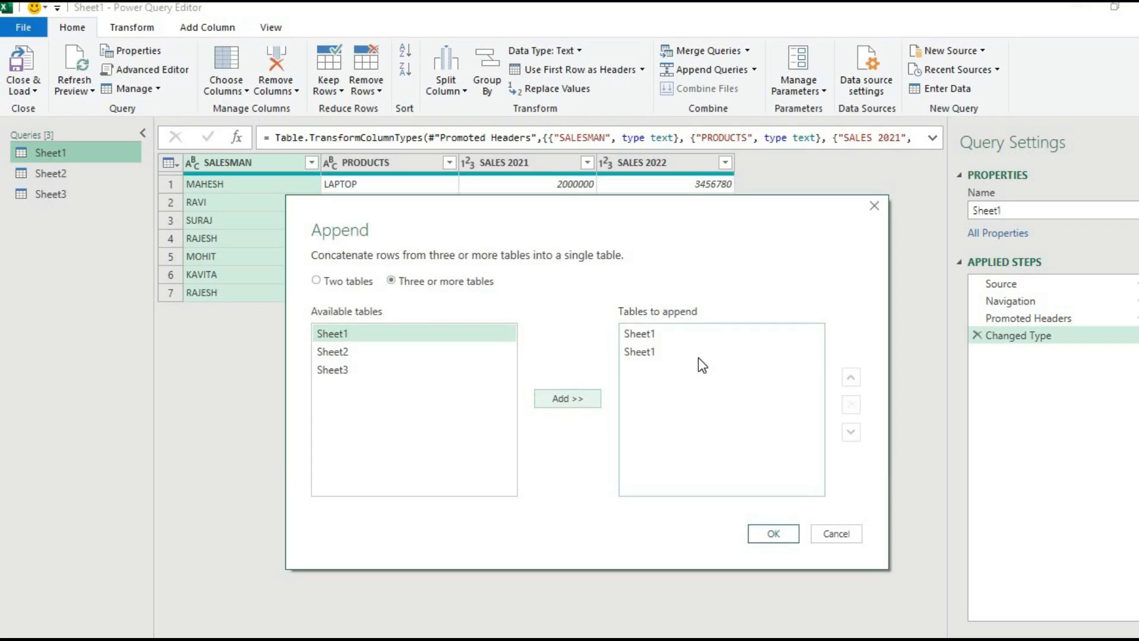
{"action": "left_click", "coordinate": [700, 354]}
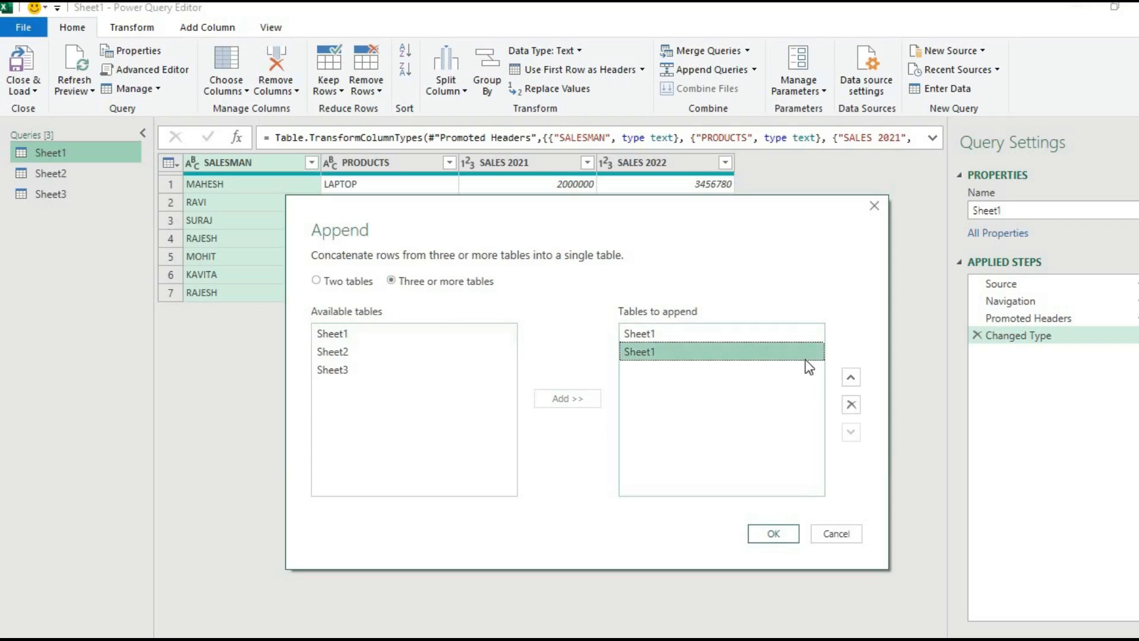
{"action": "left_click", "coordinate": [848, 405]}
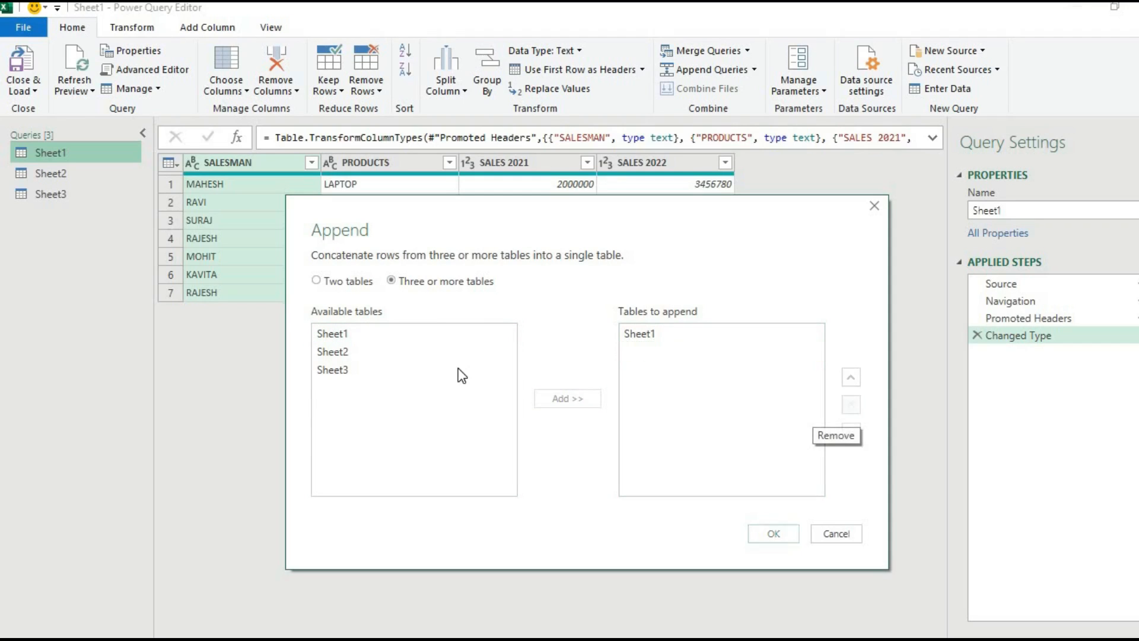
- Add Sheet2 and Sheet3 after Sheet1 in the tables to append, create the combined query, and close and load the queries
{"action": "left_click", "coordinate": [382, 354]}
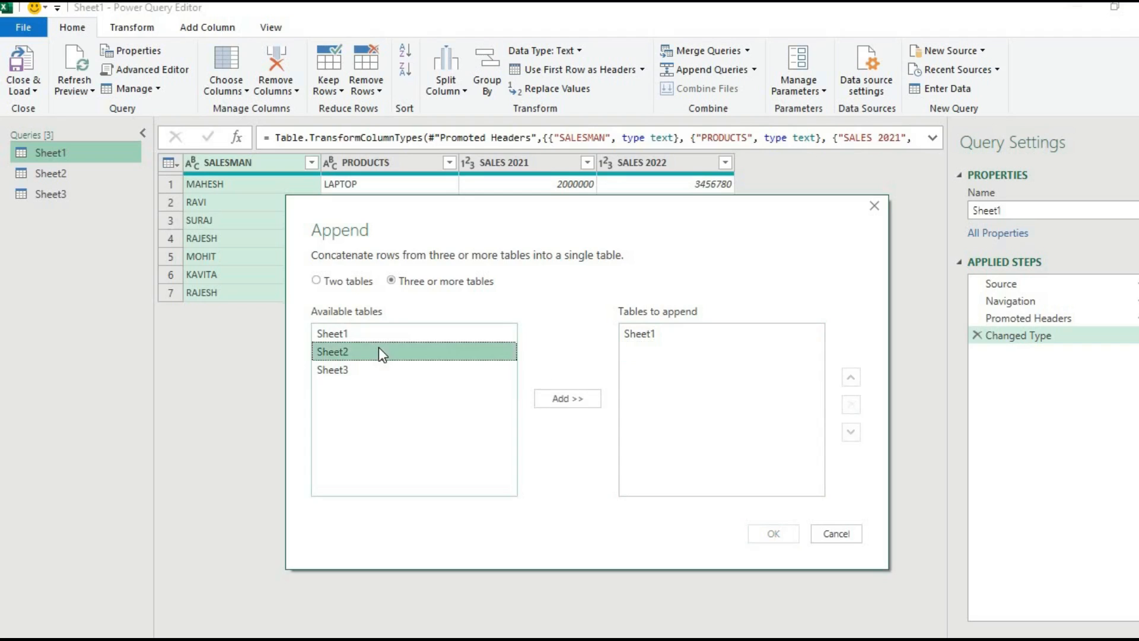
{"action": "left_click", "coordinate": [552, 397]}
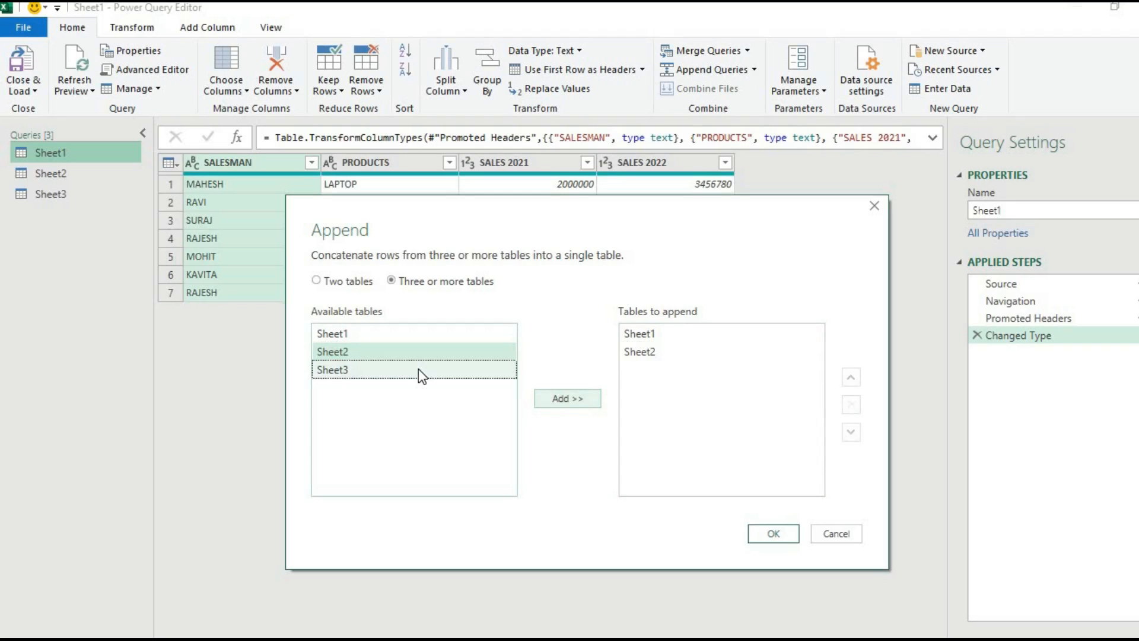
{"action": "left_click", "coordinate": [418, 369]}
{"action": "left_click", "coordinate": [555, 398]}
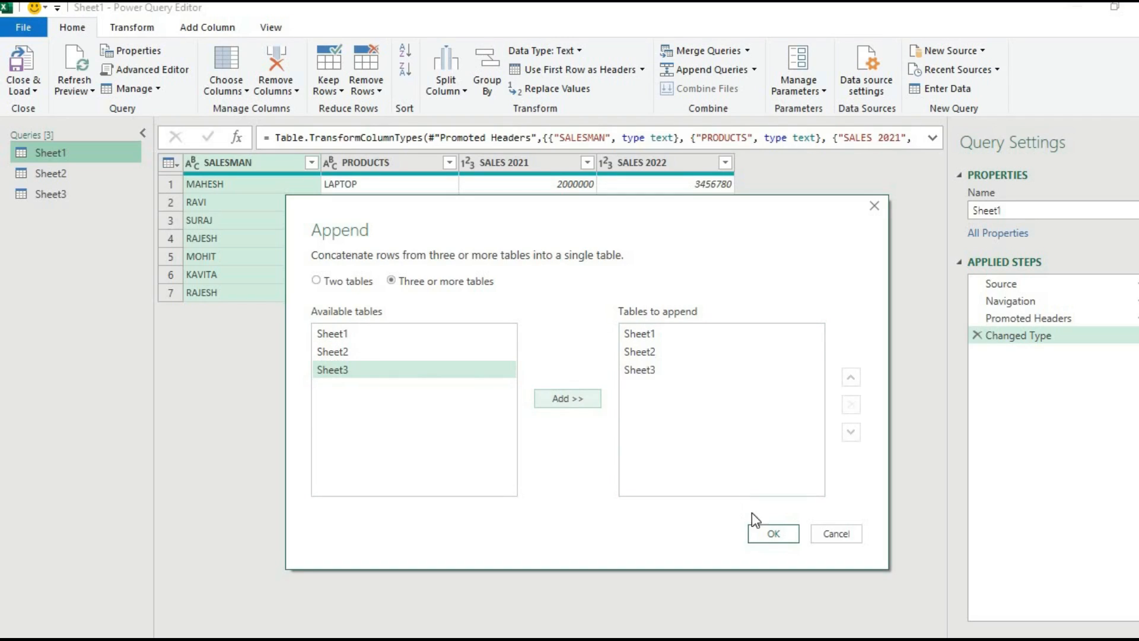
{"action": "left_click", "coordinate": [765, 533]}
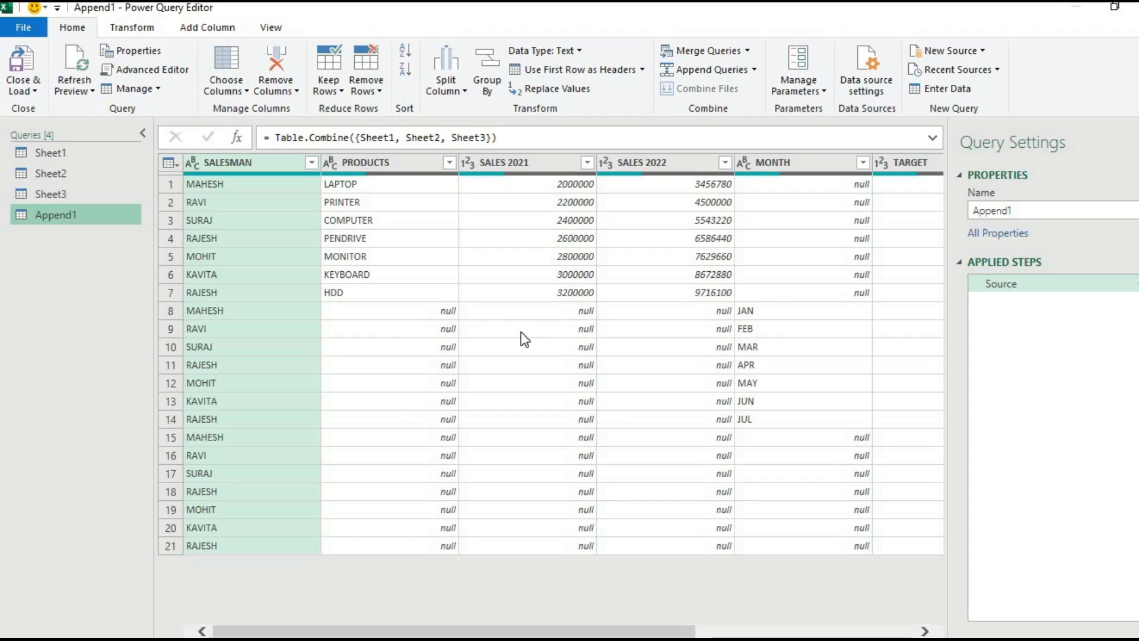
{"action": "left_click", "coordinate": [28, 90]}
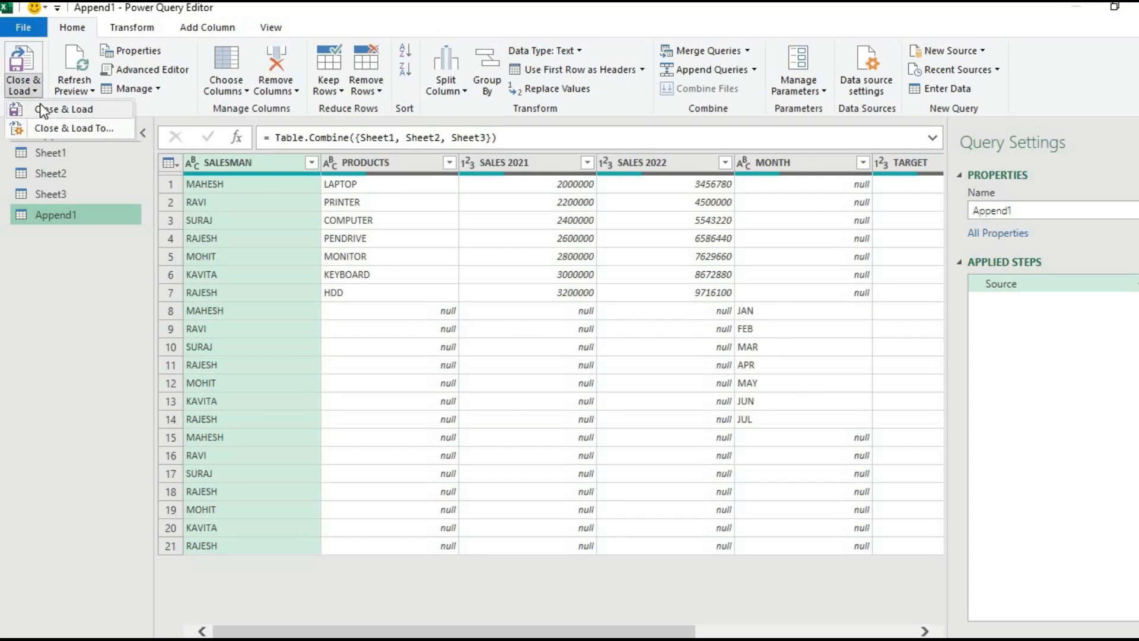
{"action": "left_click", "coordinate": [41, 104]}
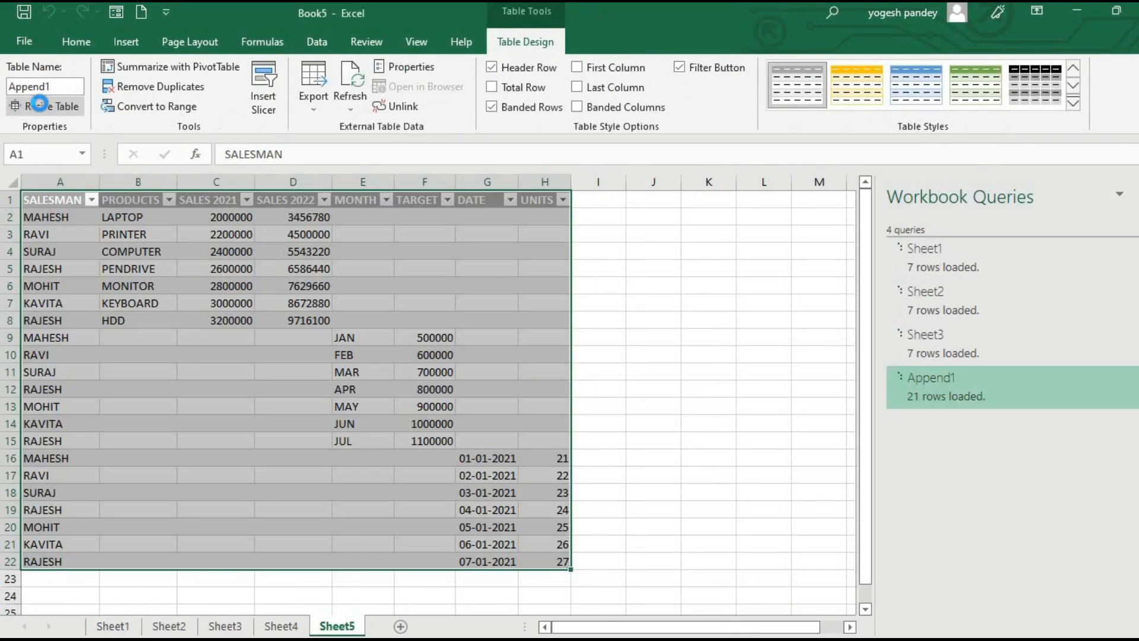
- Examine the appended table, comparing it with the first sheet's data and checking how the differing columns are filled across the rows
{"action": "left_click", "coordinate": [488, 316]}
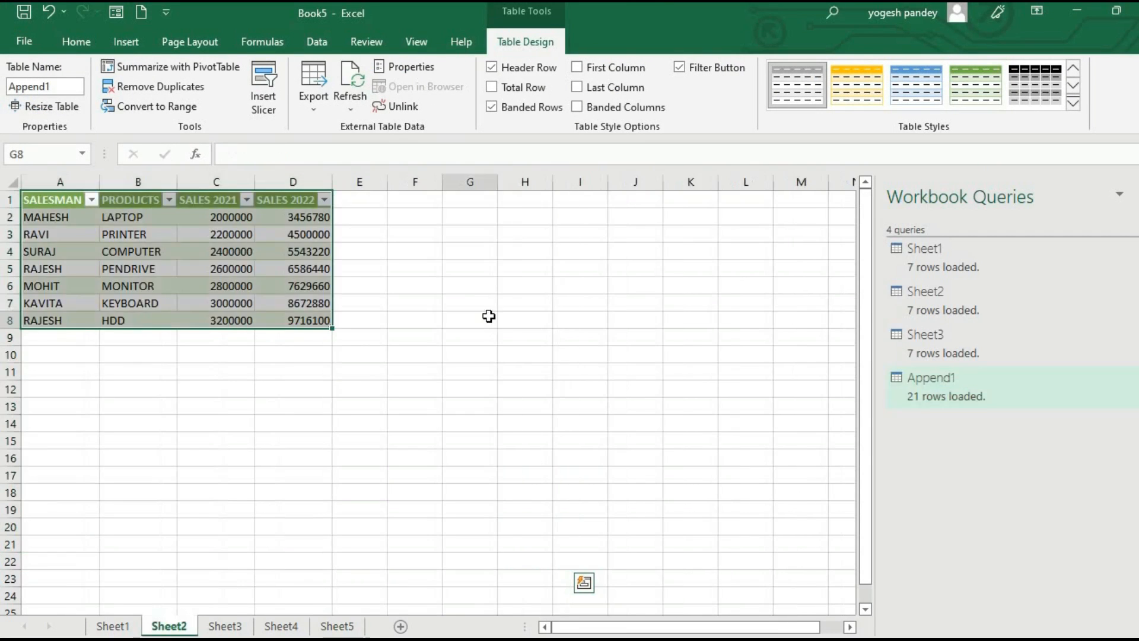
{"action": "left_click", "coordinate": [330, 628]}
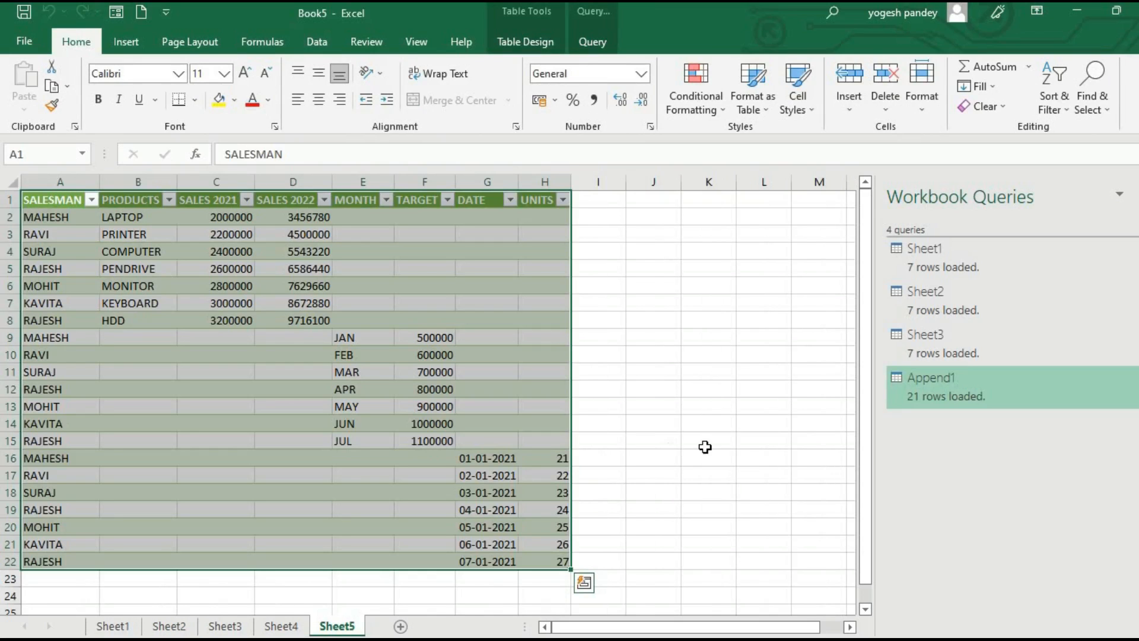
{"action": "left_click", "coordinate": [705, 447]}
{"action": "left_click", "coordinate": [453, 407]}
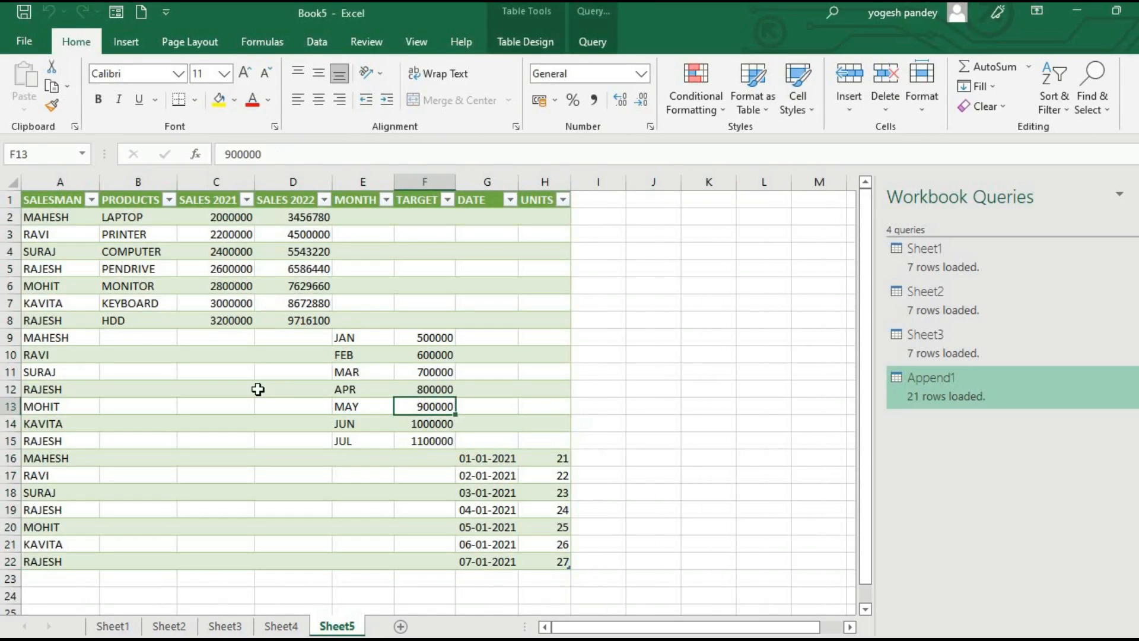
{"action": "left_click", "coordinate": [258, 389]}
{"action": "left_click", "coordinate": [132, 351]}
{"action": "left_click", "coordinate": [65, 301]}
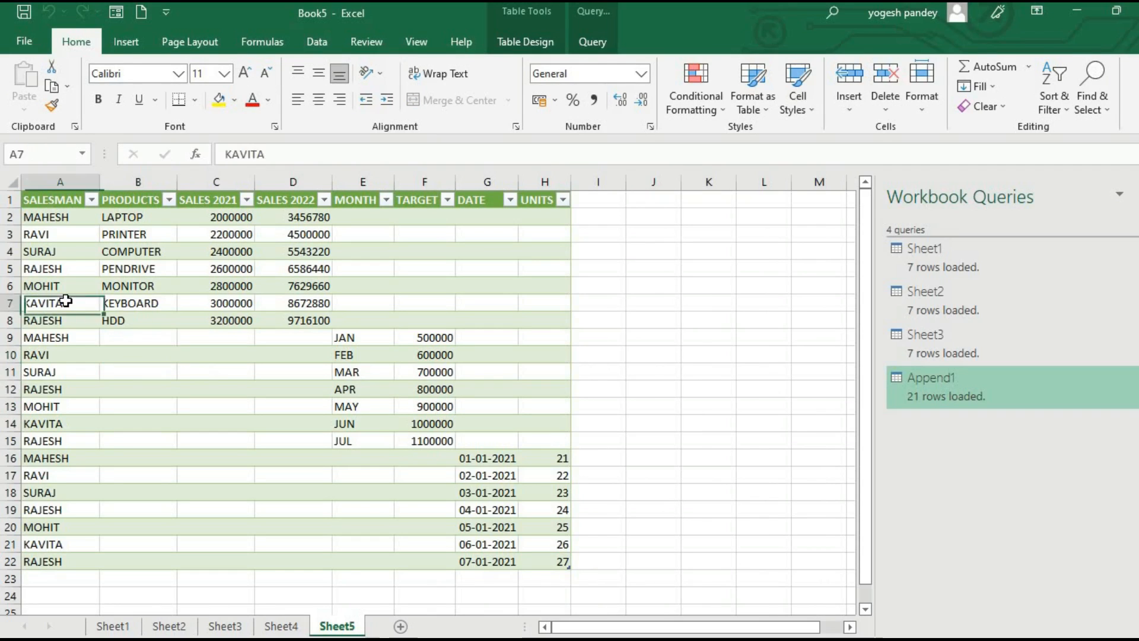
{"action": "left_click", "coordinate": [71, 269]}
{"action": "left_click", "coordinate": [242, 298]}
{"action": "left_click", "coordinate": [374, 339]}
{"action": "left_click", "coordinate": [424, 372]}
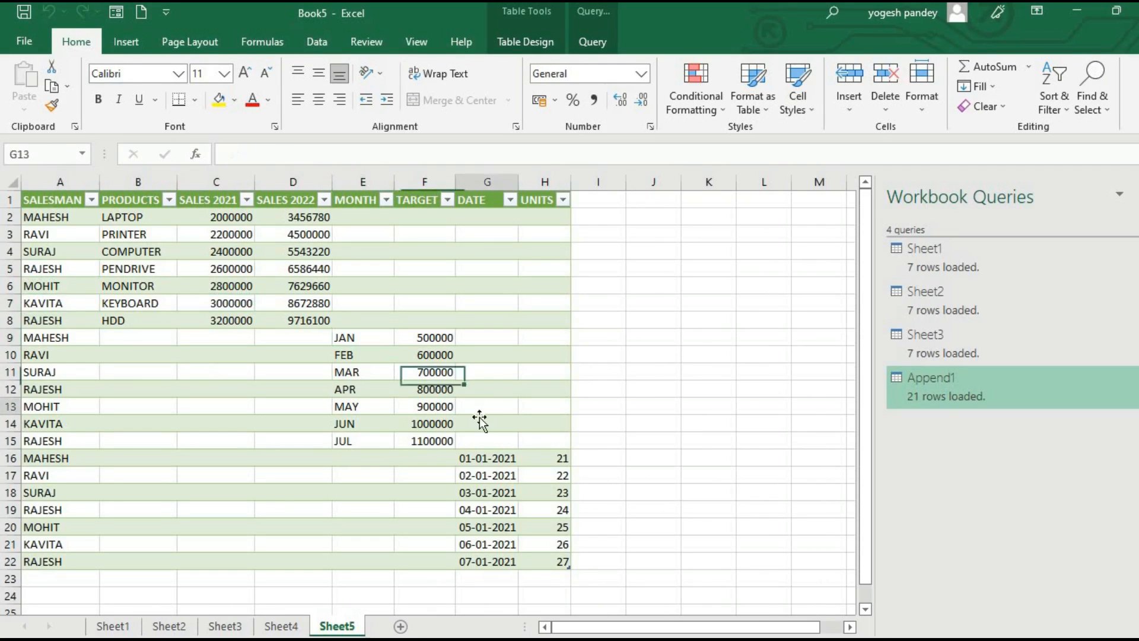
{"action": "left_click", "coordinate": [479, 410]}
{"action": "left_click", "coordinate": [487, 490]}
{"action": "left_click", "coordinate": [485, 546]}
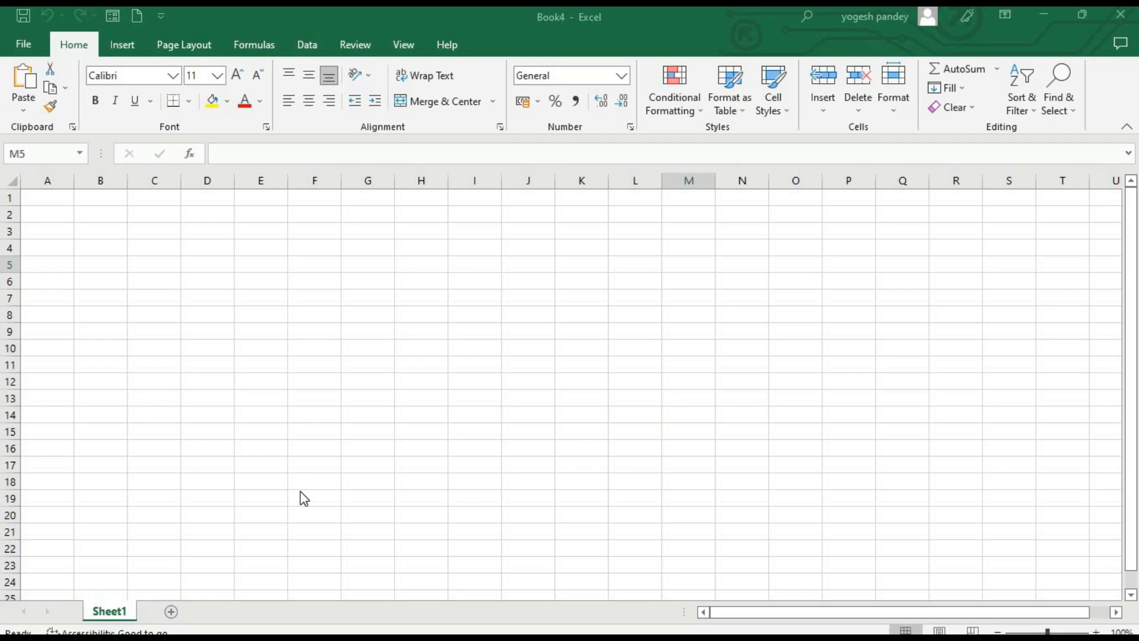
- In the blank workbook Book4, start a new query from the Excel workbook SALES DATA DIFFERENT COLUMNS in the SALES DATA folder
{"action": "left_click", "coordinate": [304, 51]}
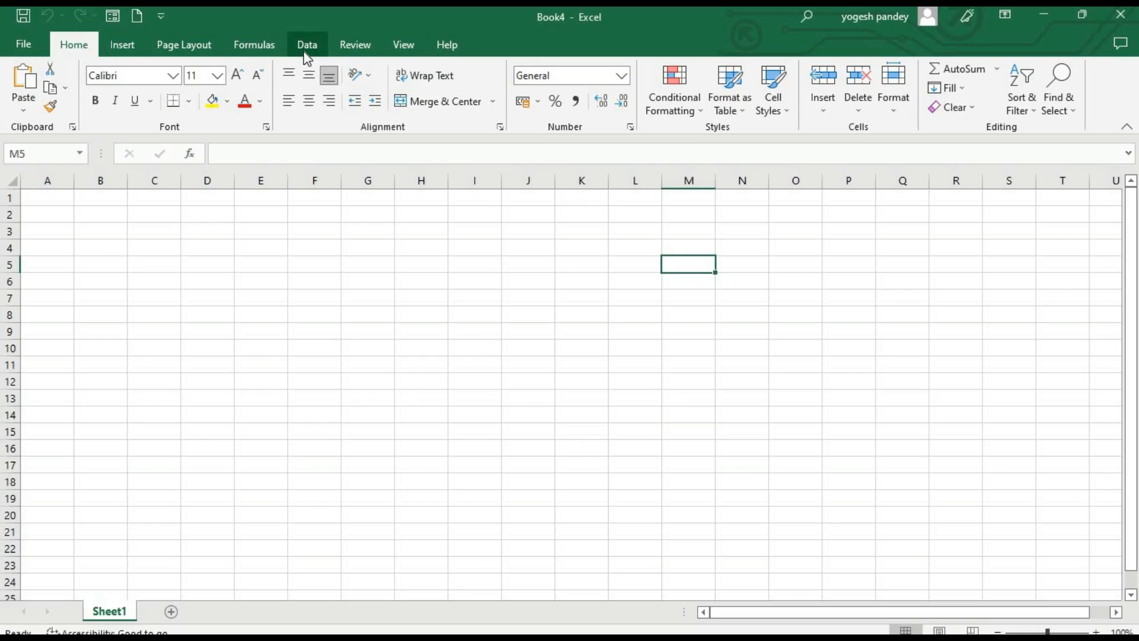
{"action": "left_click", "coordinate": [304, 53]}
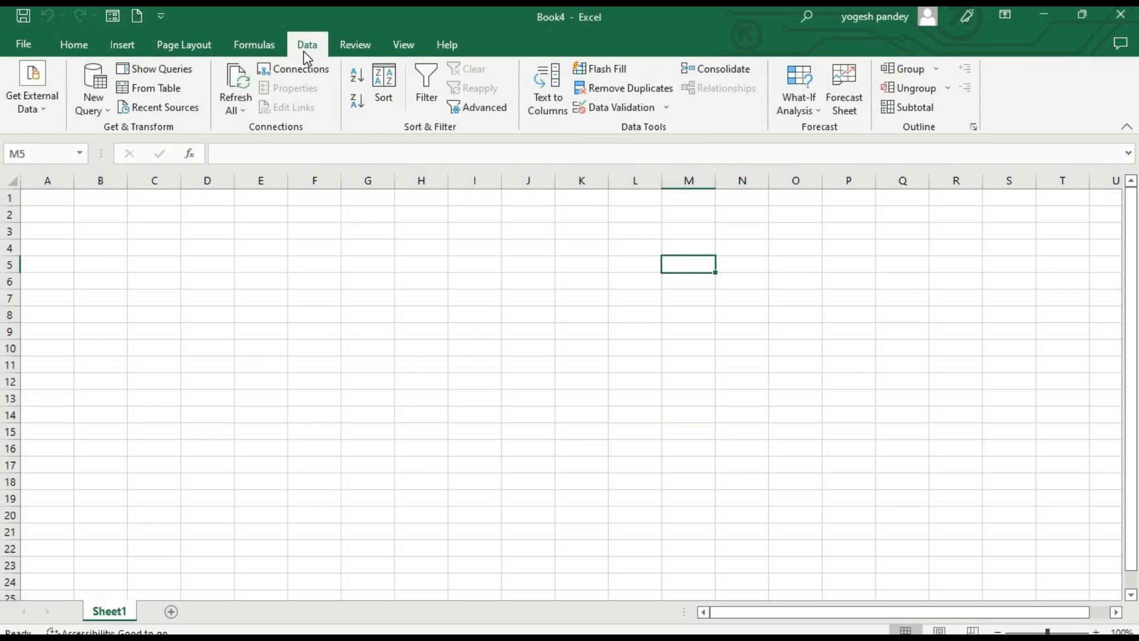
{"action": "left_click", "coordinate": [84, 280]}
{"action": "left_click", "coordinate": [63, 272]}
{"action": "left_click", "coordinate": [216, 262]}
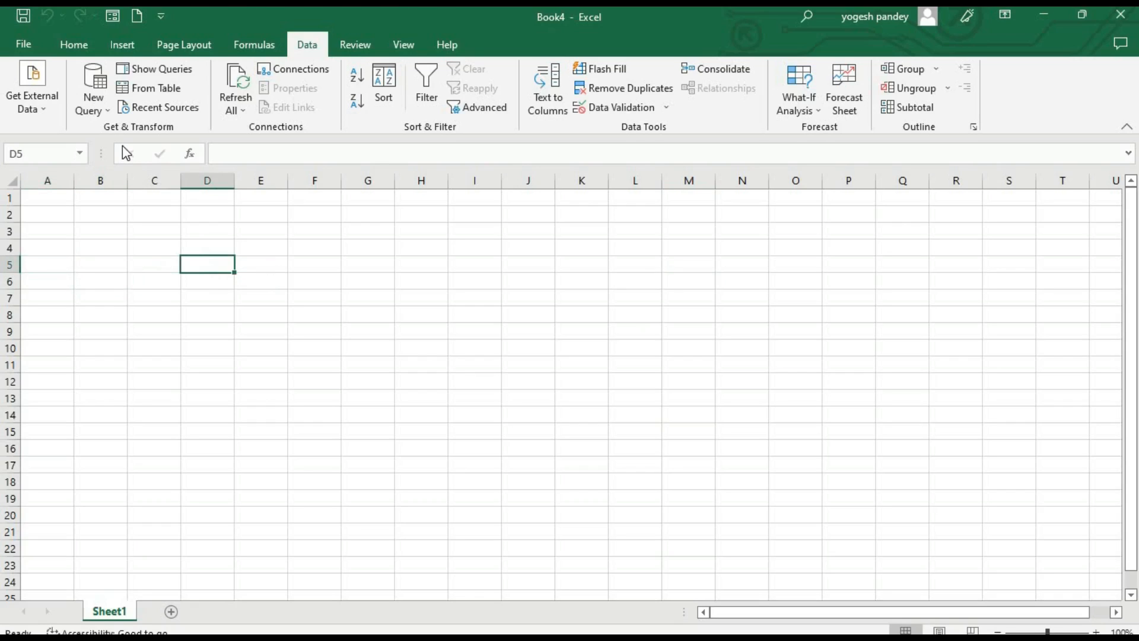
{"action": "left_click", "coordinate": [102, 113]}
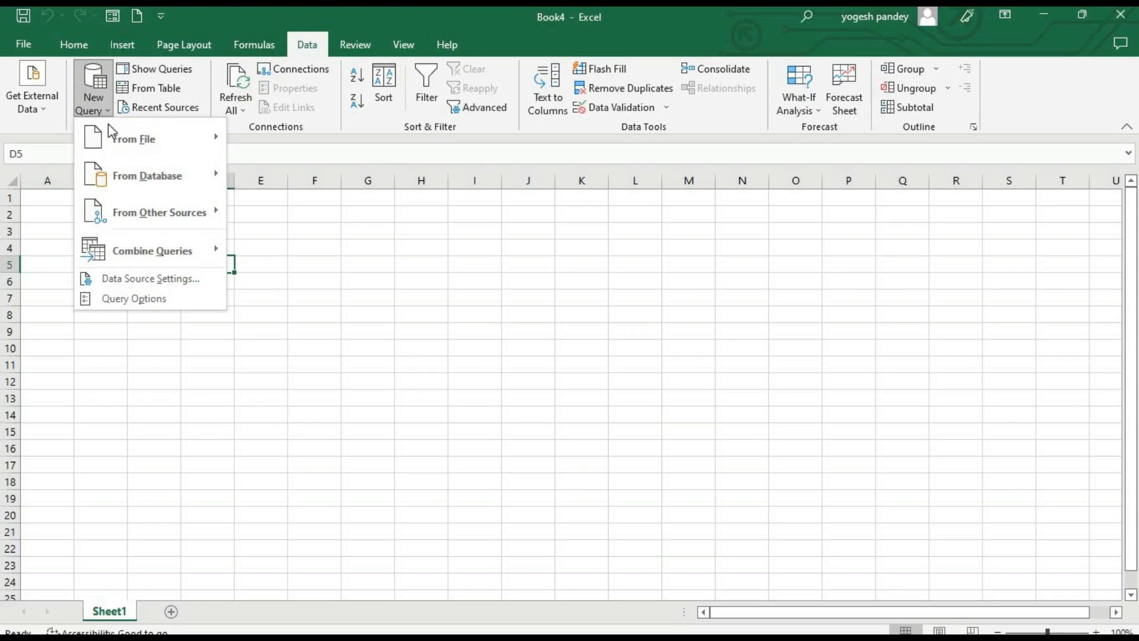
{"action": "mouse_move", "coordinate": [114, 134]}
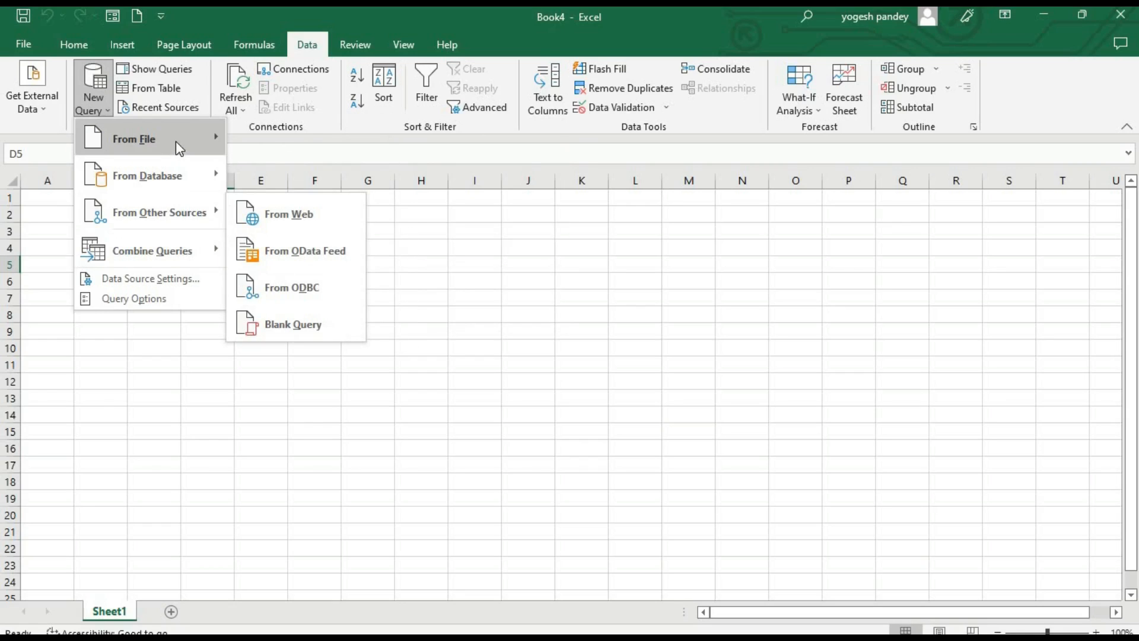
{"action": "mouse_move", "coordinate": [176, 141]}
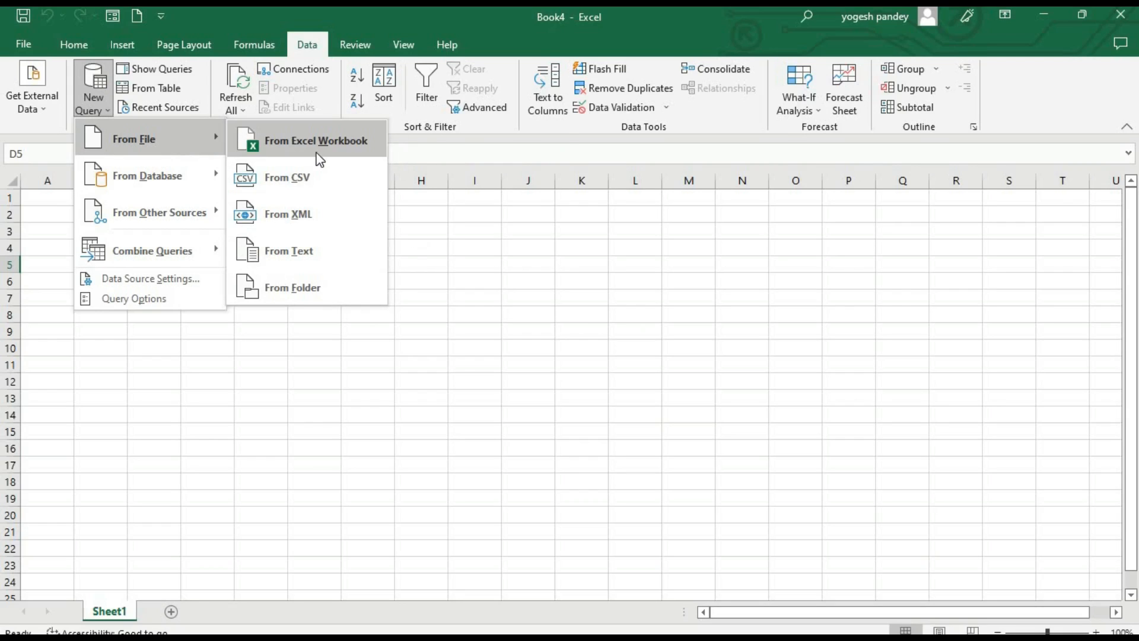
{"action": "left_click", "coordinate": [318, 157]}
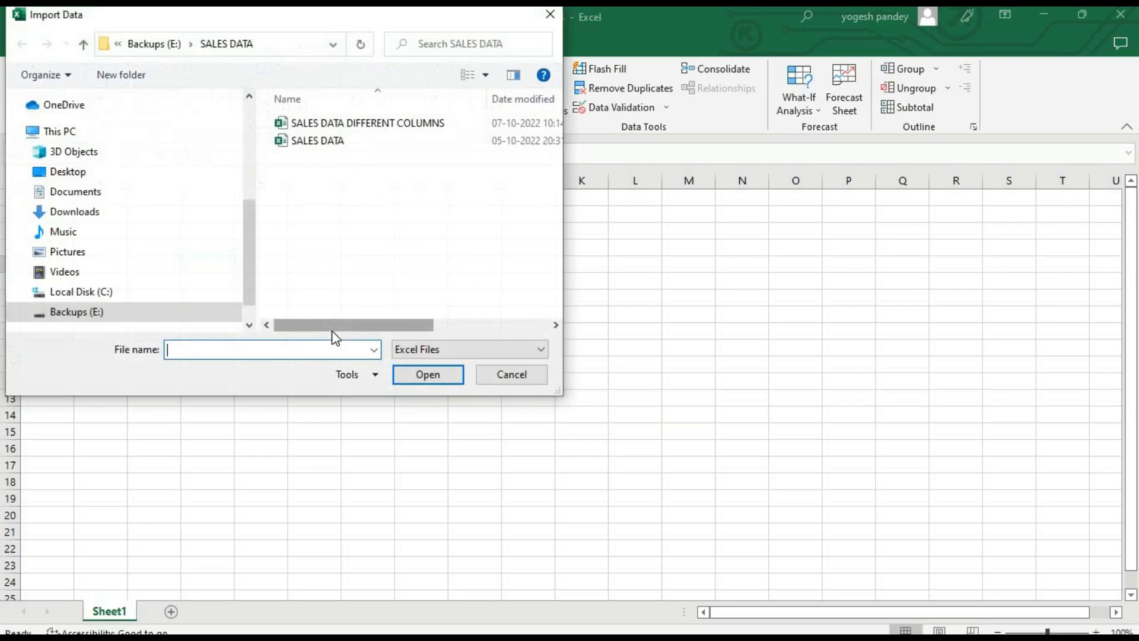
{"action": "double_click", "coordinate": [343, 129]}
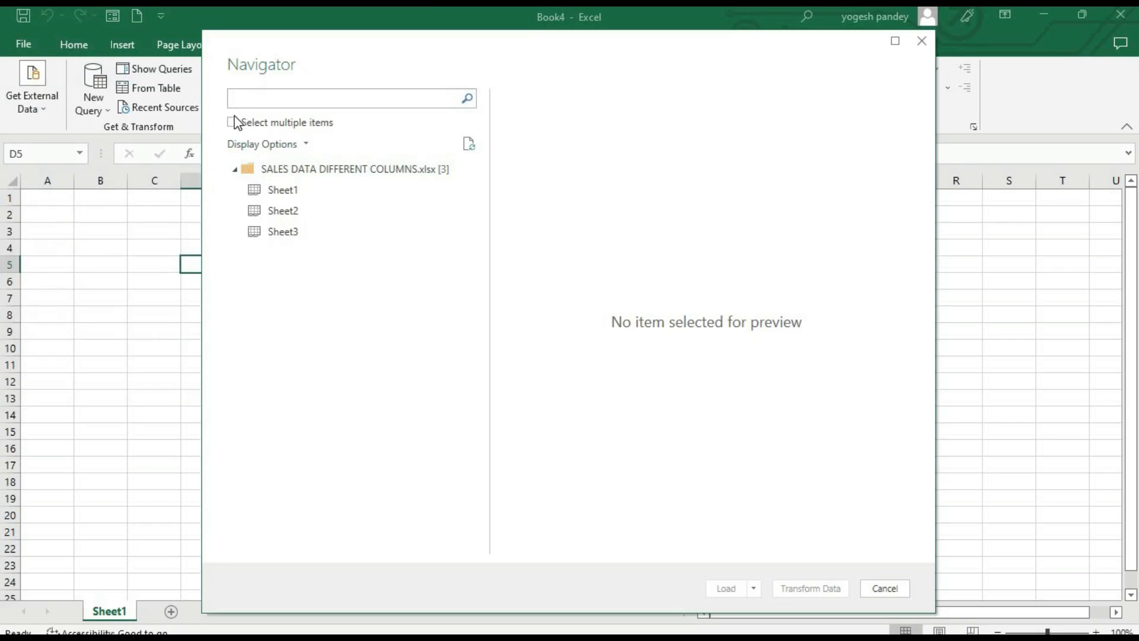
- Select Sheet1 and Sheet2 as multiple items and load them as connections only, with the data added to the Data Model
{"action": "left_click", "coordinate": [232, 122]}
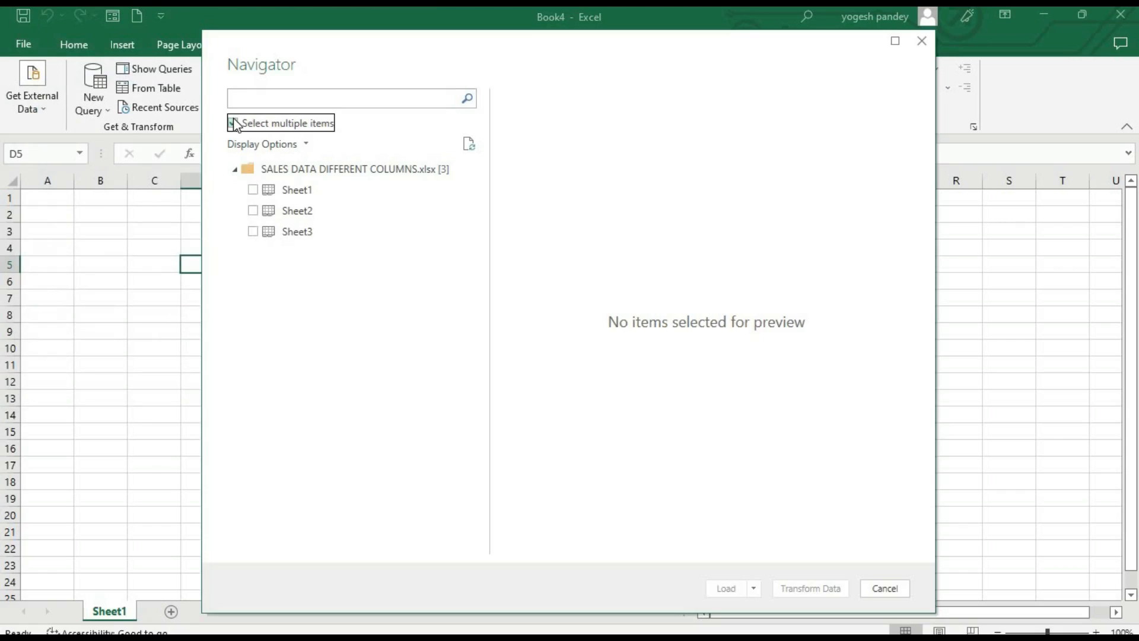
{"action": "left_click", "coordinate": [252, 189]}
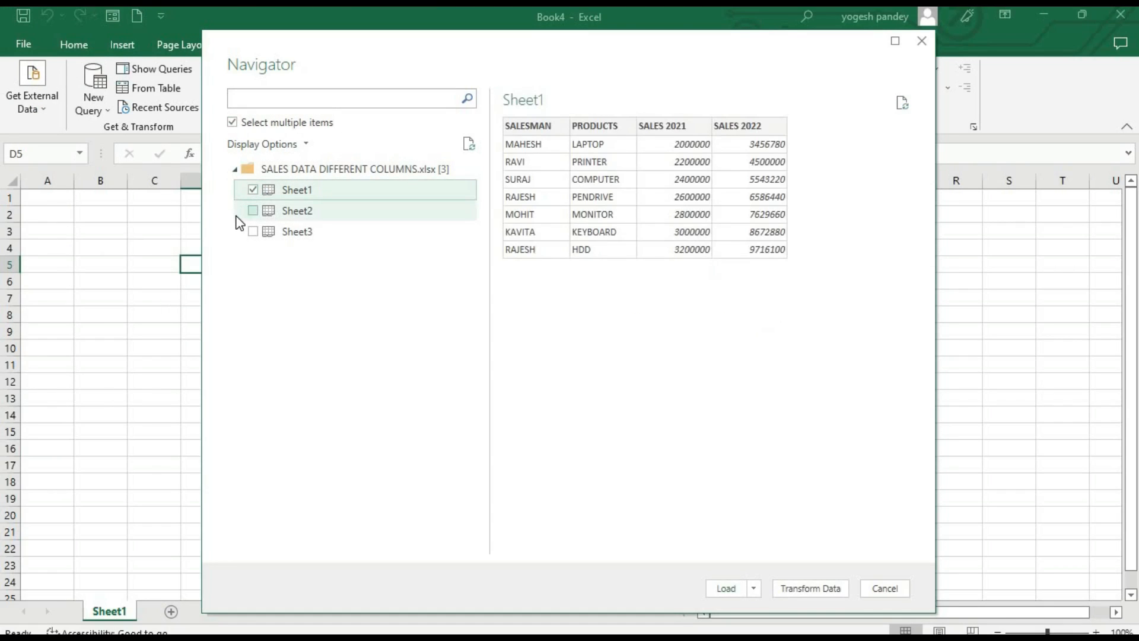
{"action": "left_click", "coordinate": [254, 212]}
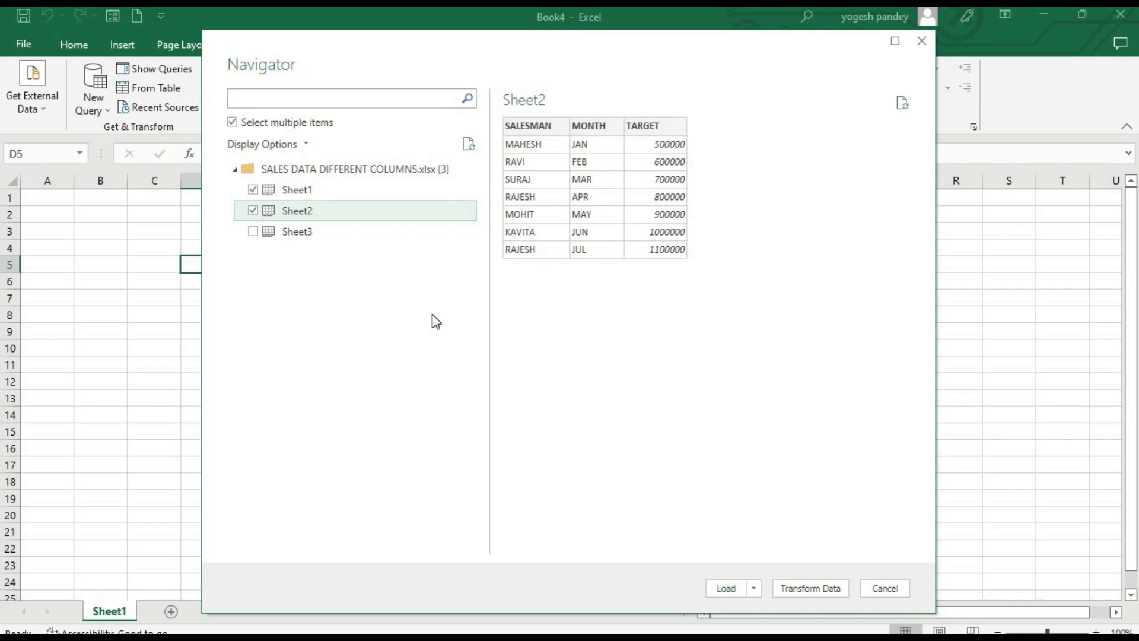
{"action": "left_click", "coordinate": [754, 588]}
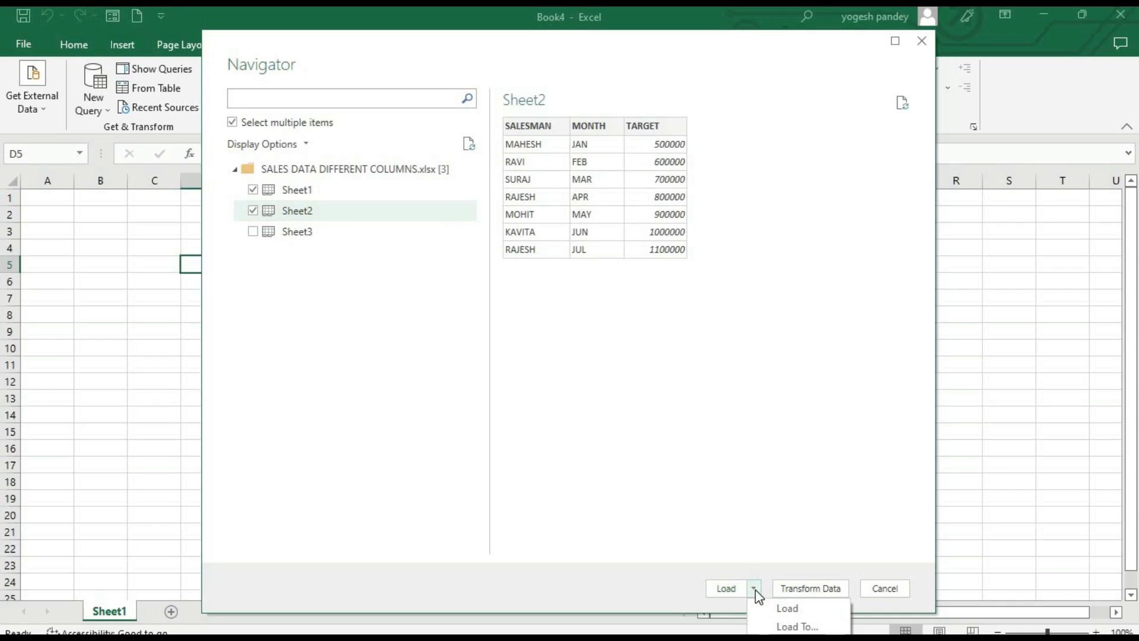
{"action": "left_click", "coordinate": [777, 627]}
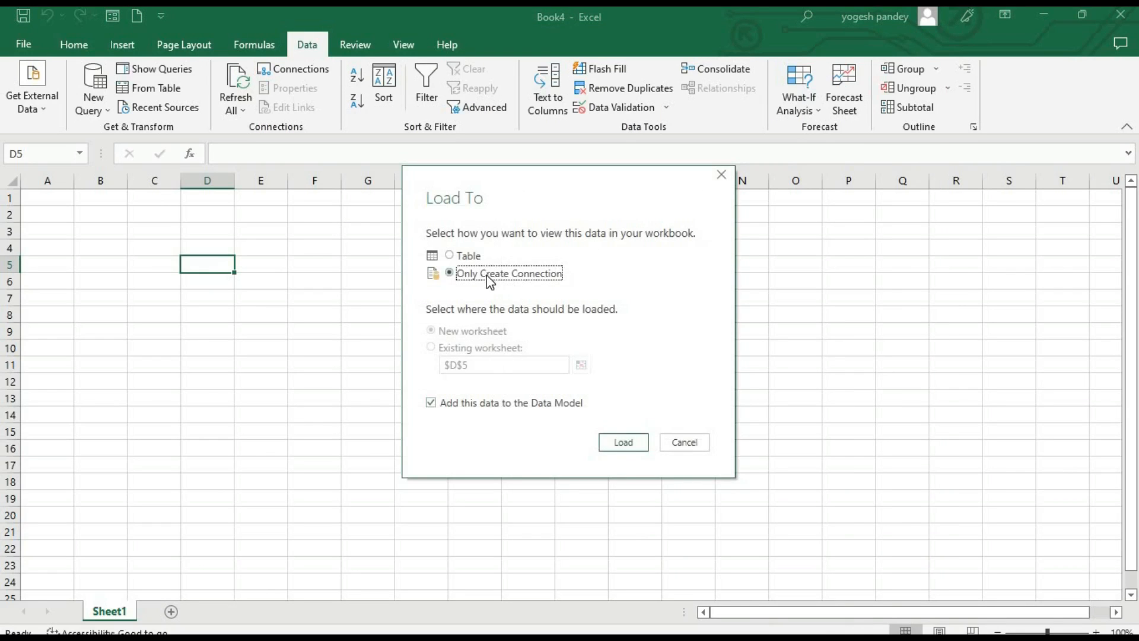
{"action": "left_click", "coordinate": [618, 447]}
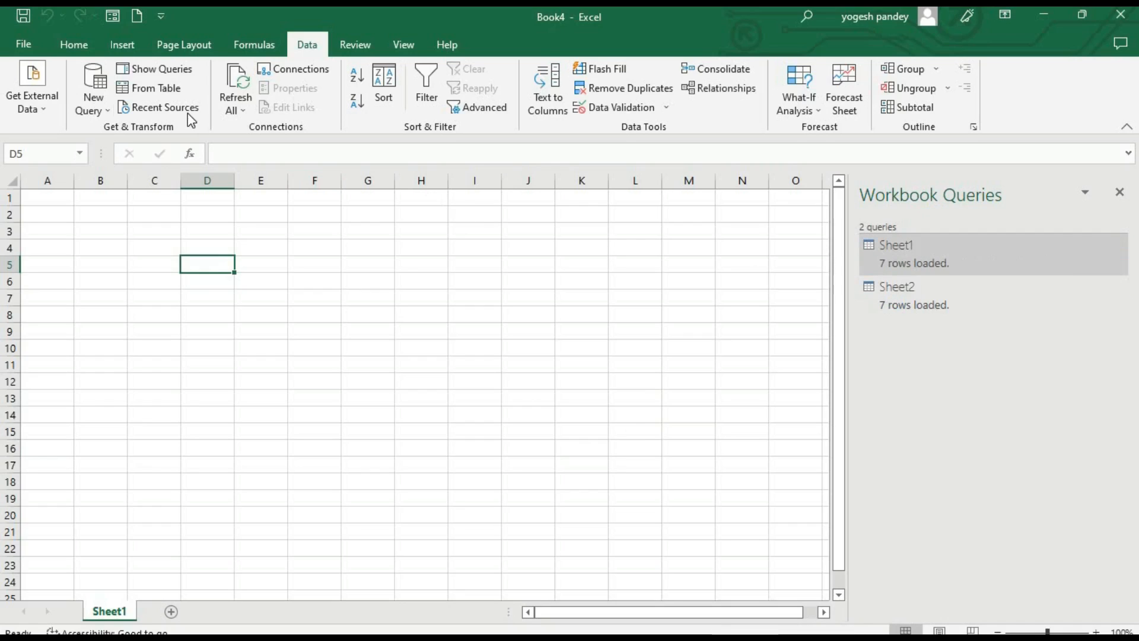
- Start another new query from an Excel workbook, using the file SALES DATA in the SALES DATA folder
{"action": "left_click", "coordinate": [109, 110]}
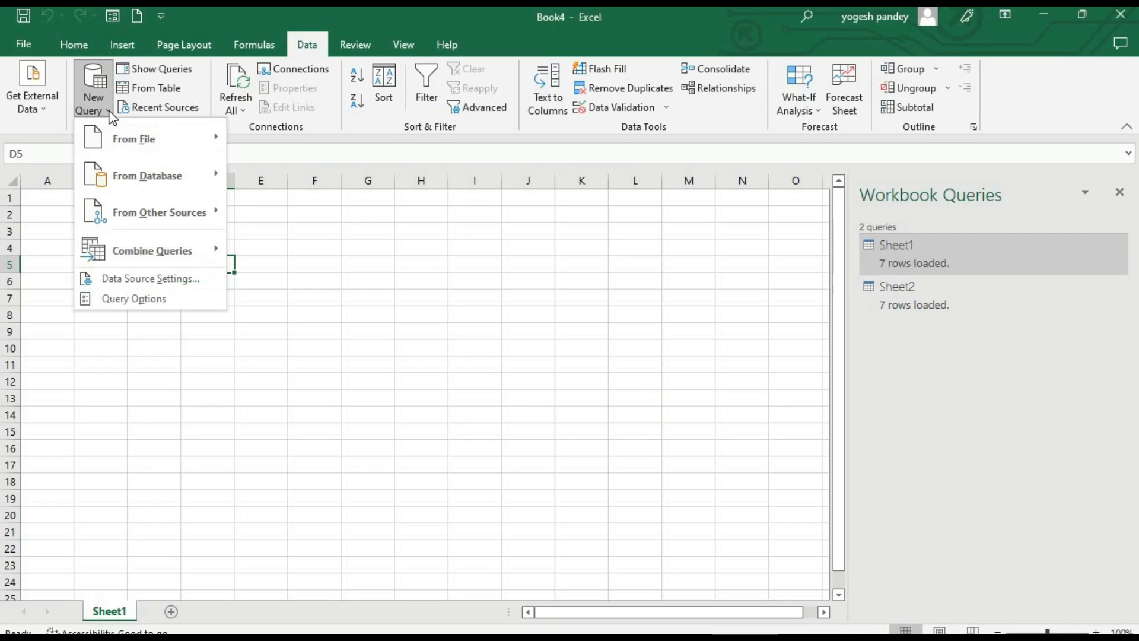
{"action": "mouse_move", "coordinate": [121, 127]}
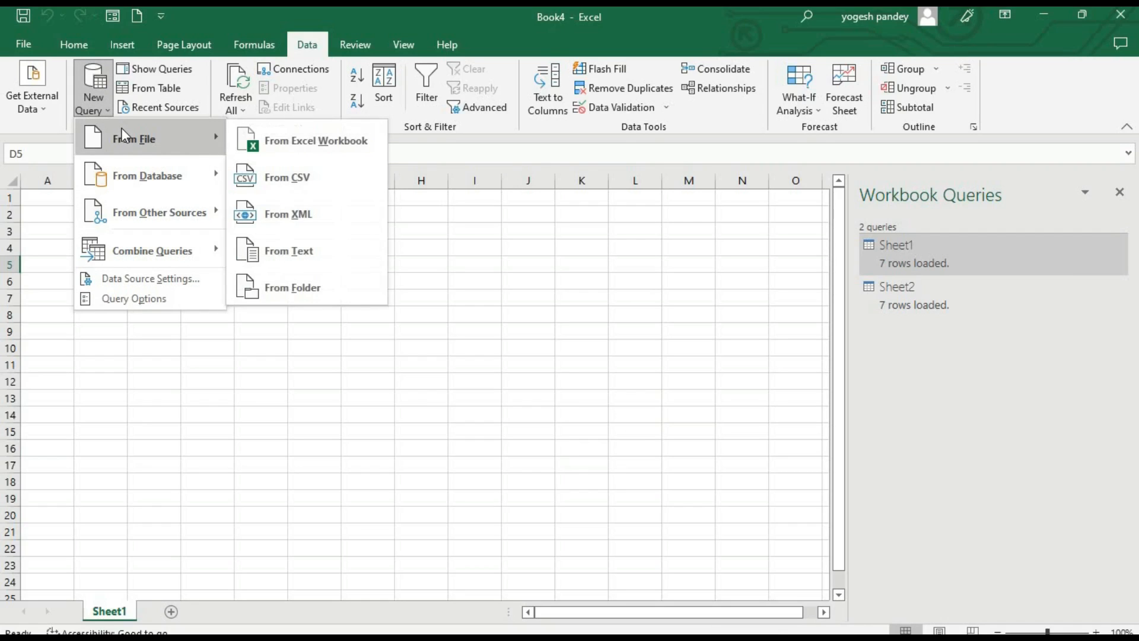
{"action": "left_click", "coordinate": [312, 146]}
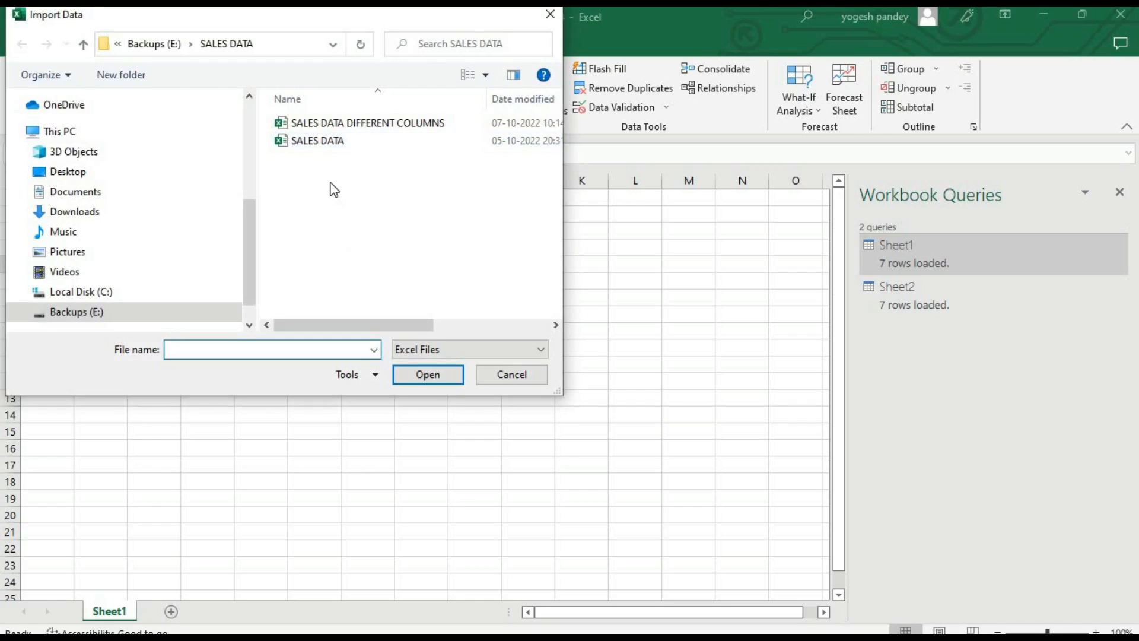
{"action": "left_click", "coordinate": [313, 147]}
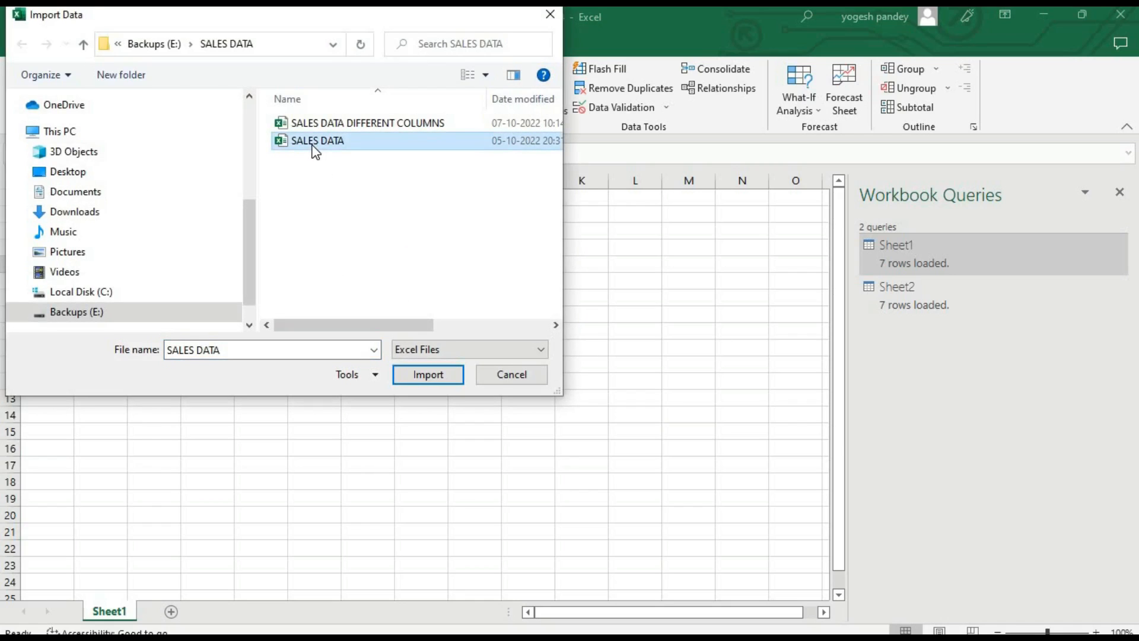
{"action": "left_click", "coordinate": [313, 146]}
{"action": "double_click", "coordinate": [283, 145]}
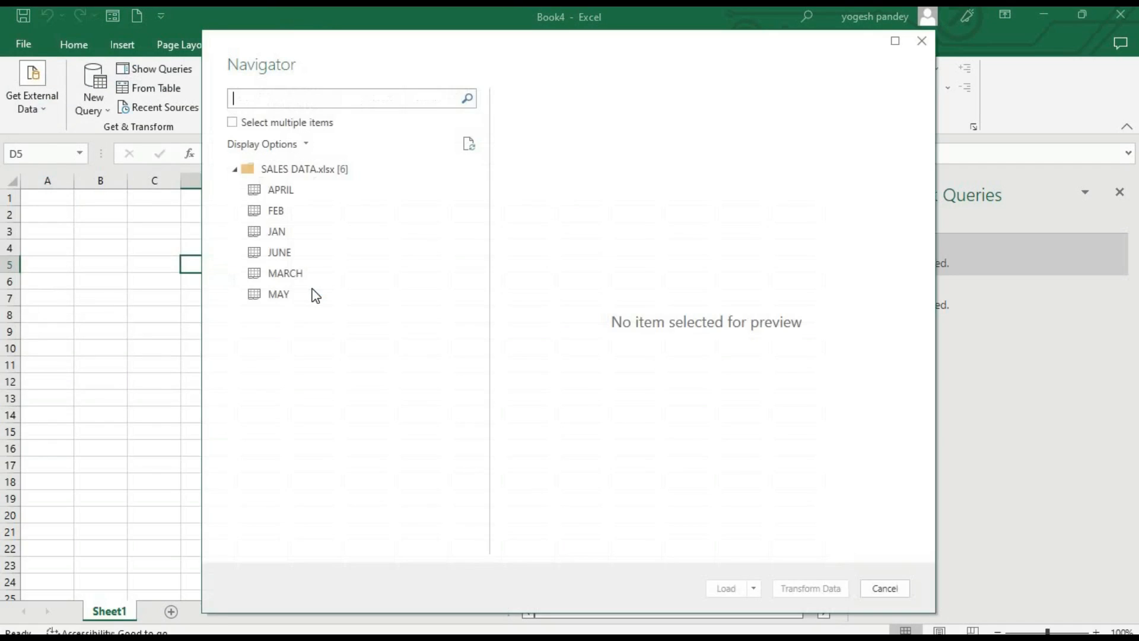
- Select the APRIL, FEB and JAN sheets as multiple items and load them as connections only, with the data added to the Data Model
{"action": "left_click", "coordinate": [233, 123]}
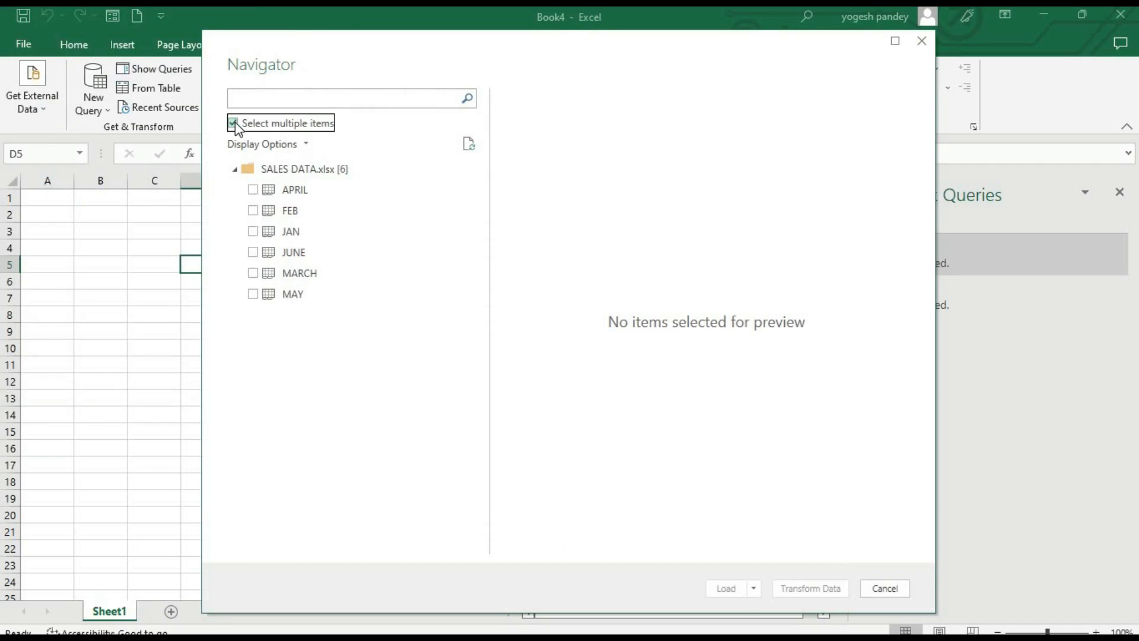
{"action": "left_click", "coordinate": [255, 191]}
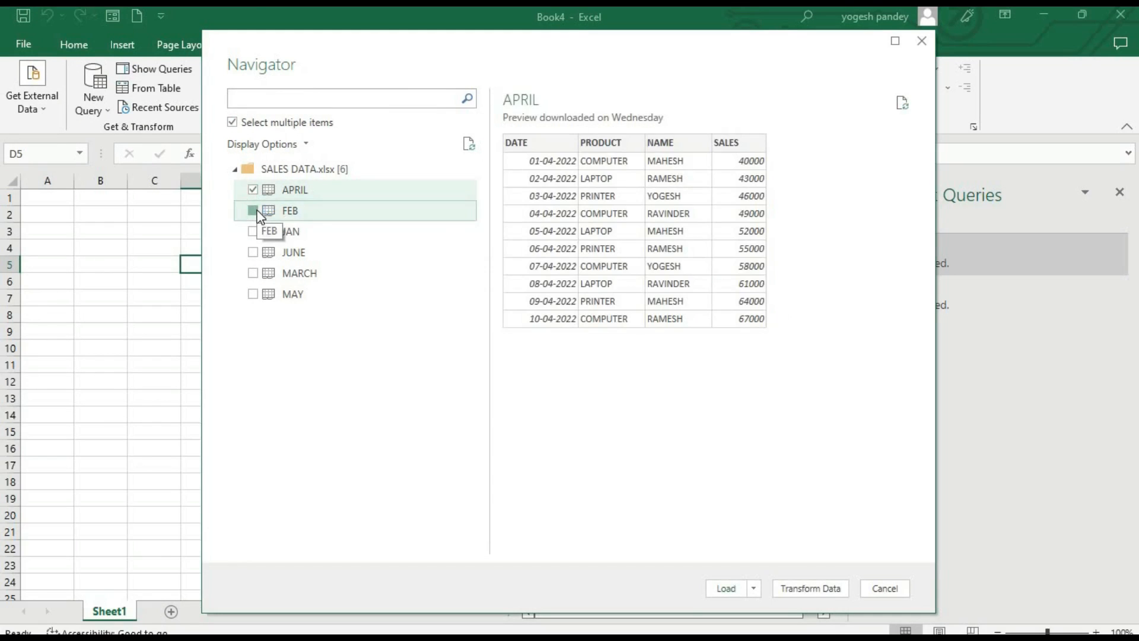
{"action": "left_click", "coordinate": [257, 213]}
{"action": "left_click", "coordinate": [254, 232]}
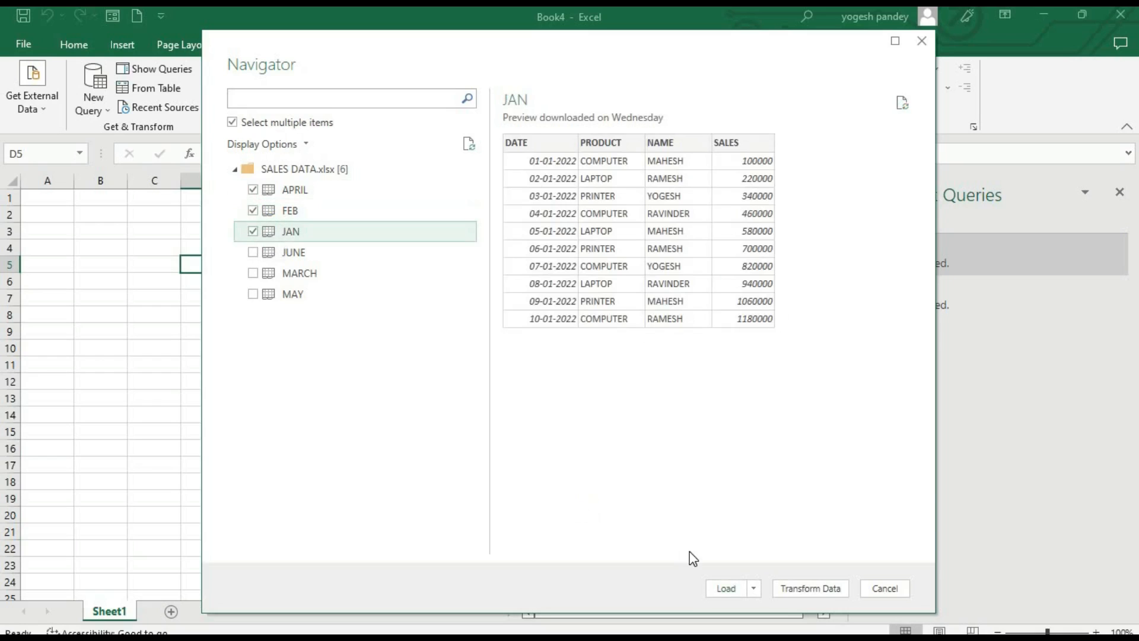
{"action": "left_click", "coordinate": [753, 588]}
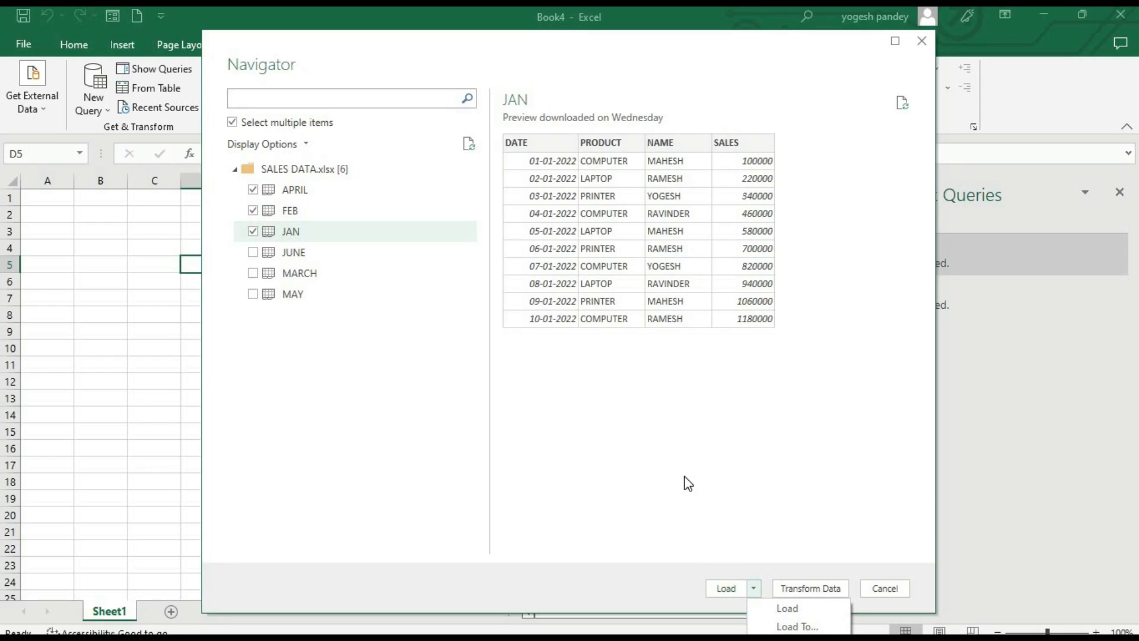
{"action": "left_click", "coordinate": [788, 608]}
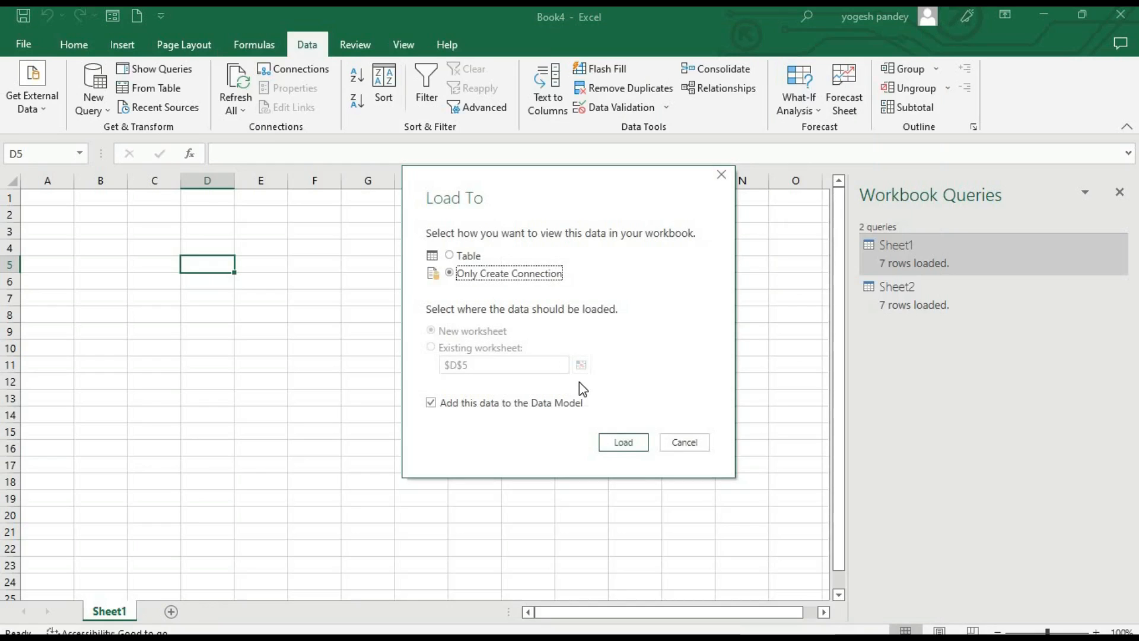
{"action": "left_click", "coordinate": [621, 450]}
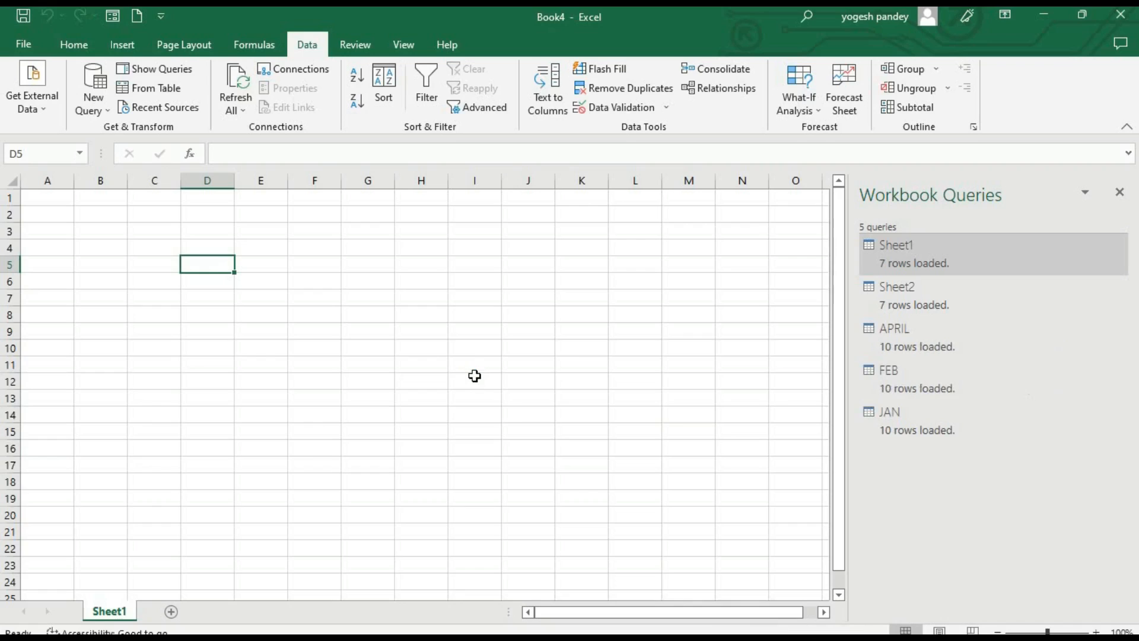
- Start a new query from a text file, importing text data sales from the SALES DATA folder
{"action": "left_click", "coordinate": [104, 115]}
{"action": "mouse_move", "coordinate": [115, 135]}
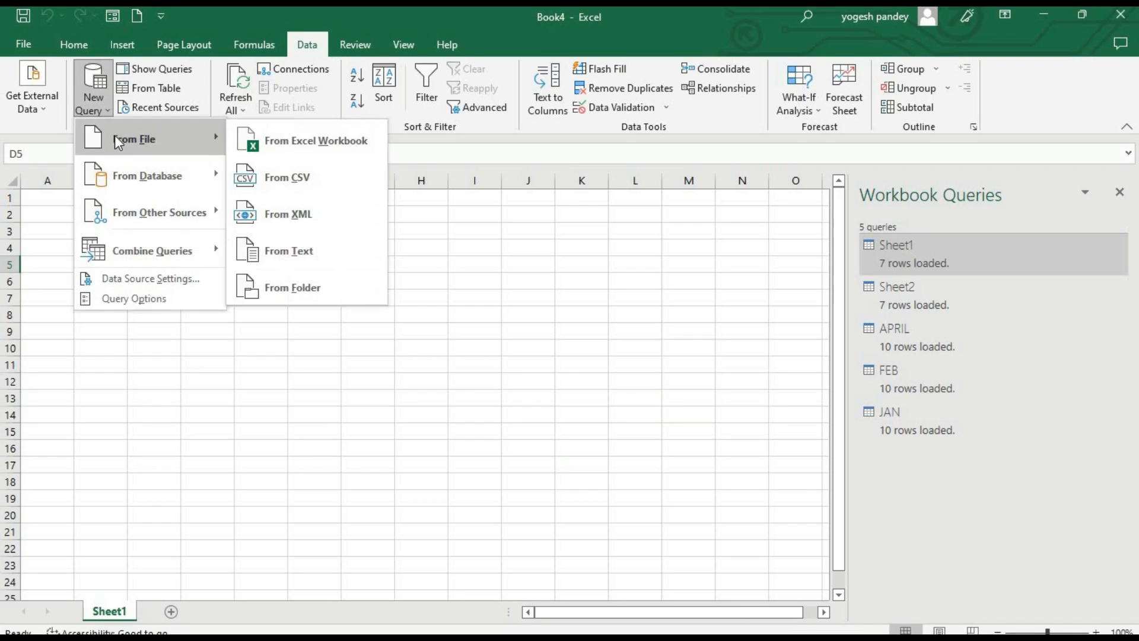
{"action": "left_click", "coordinate": [294, 260]}
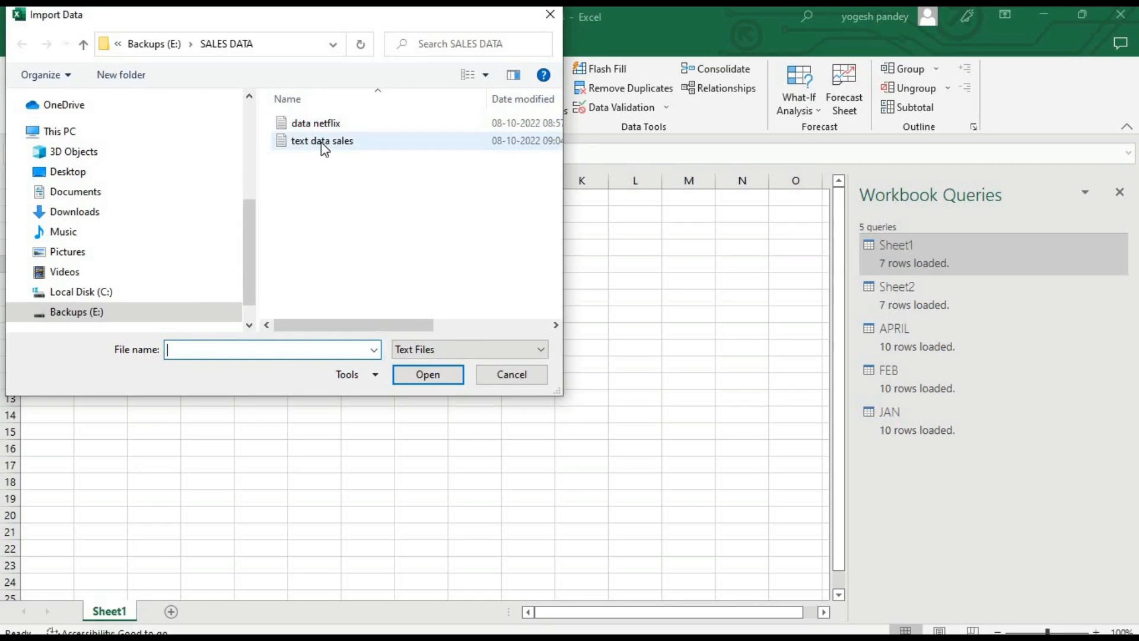
{"action": "left_click", "coordinate": [322, 142]}
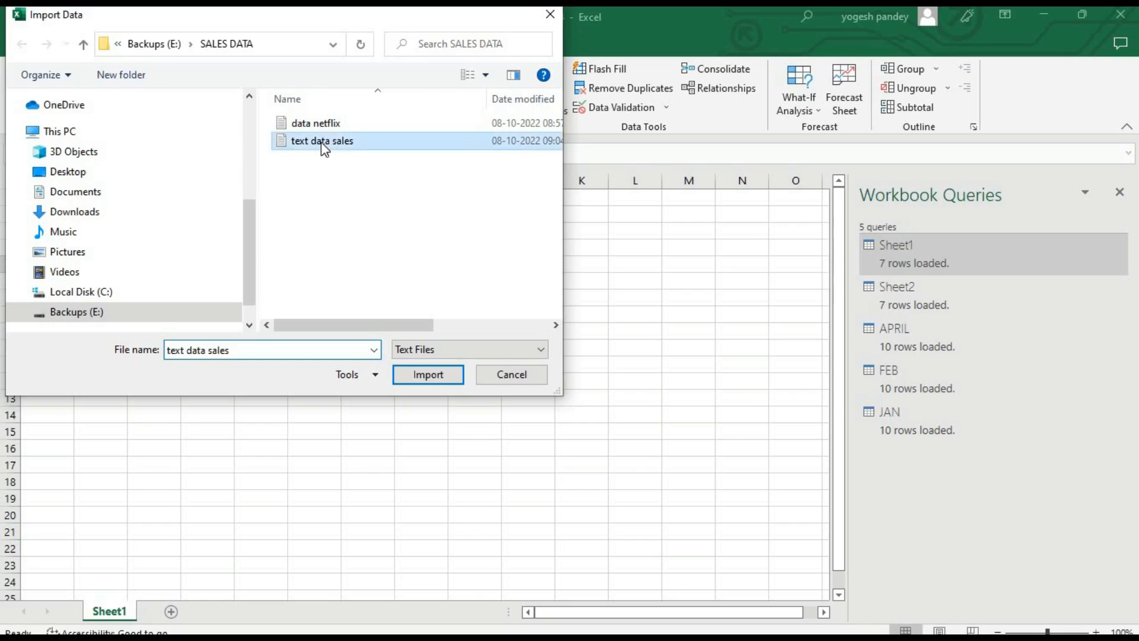
{"action": "double_click", "coordinate": [322, 141]}
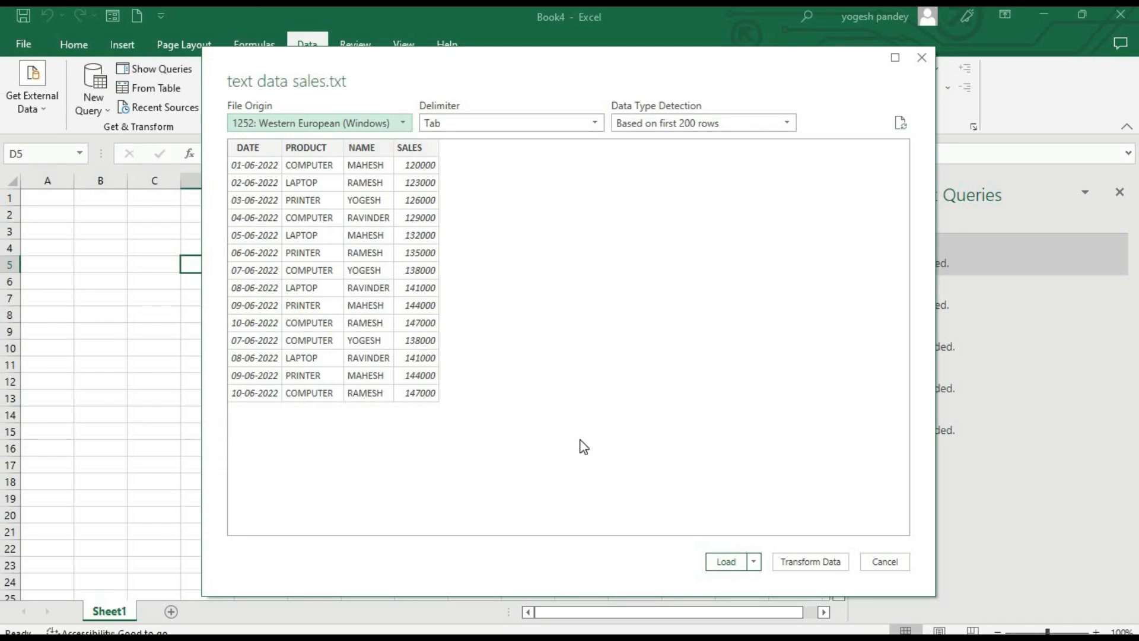
- Load the text data sales query as a connection only, without adding it to the Data Model
{"action": "left_click", "coordinate": [754, 562]}
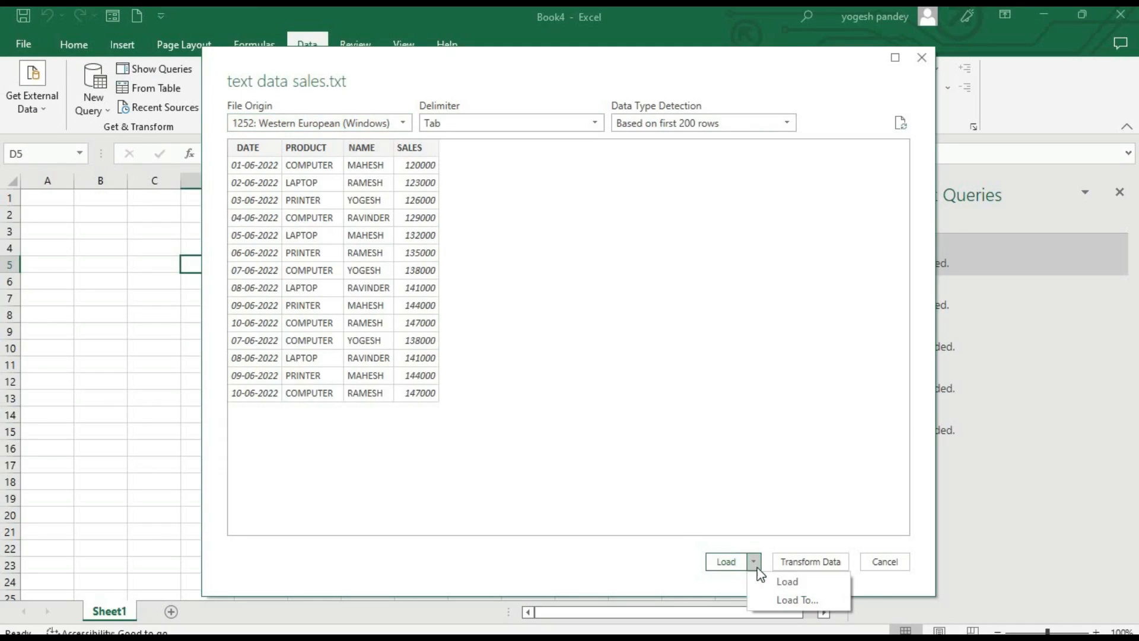
{"action": "left_click", "coordinate": [771, 599]}
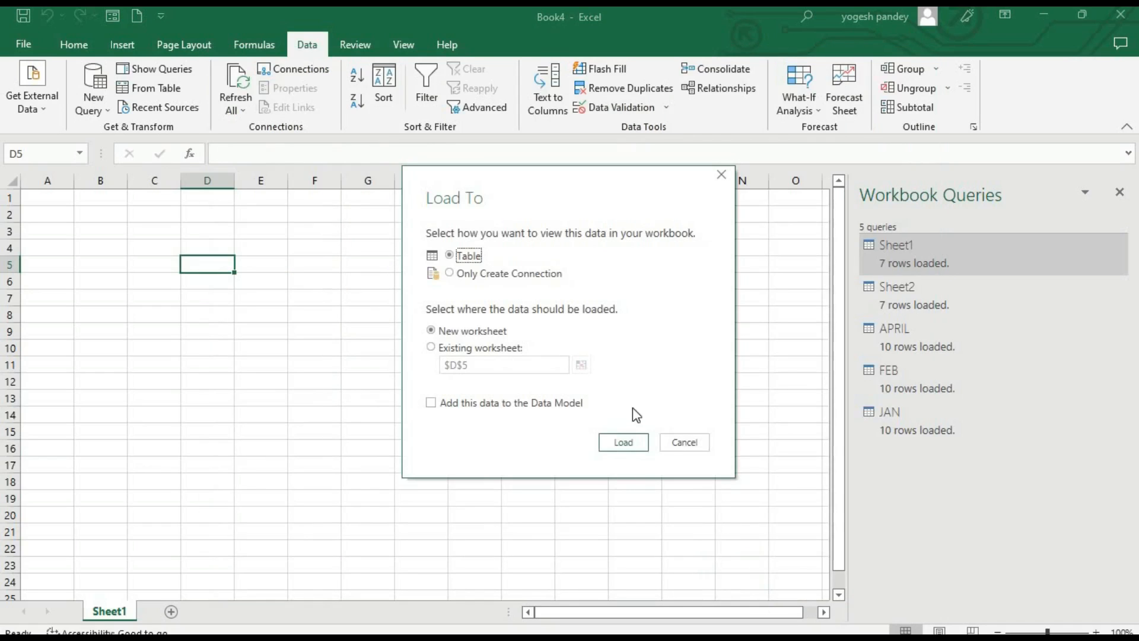
{"action": "left_click", "coordinate": [489, 277]}
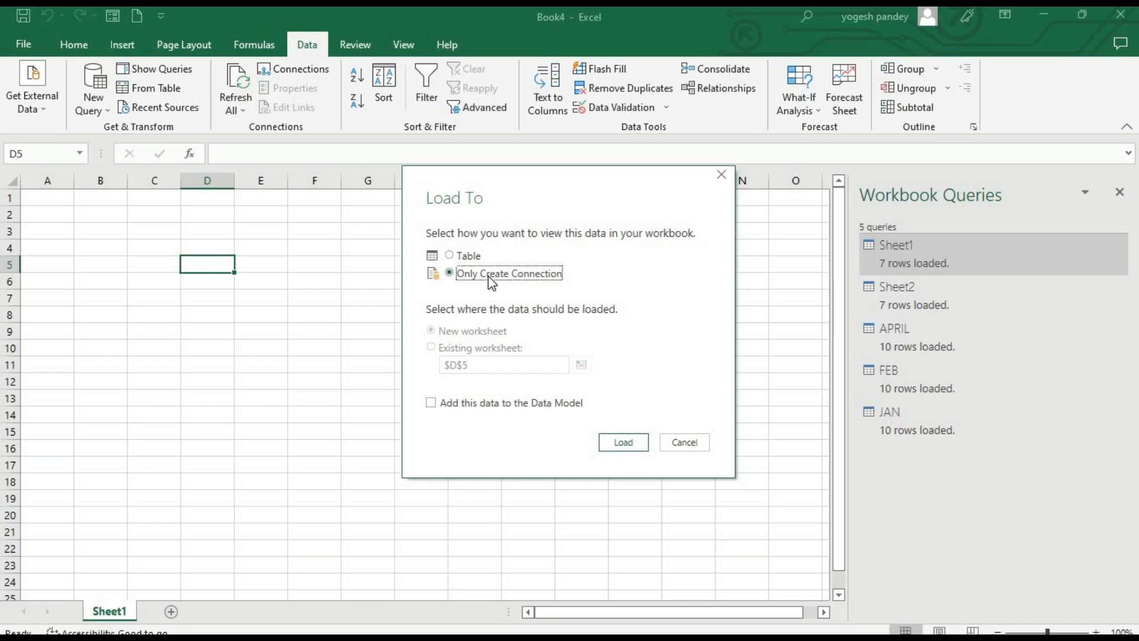
{"action": "left_click", "coordinate": [632, 442]}
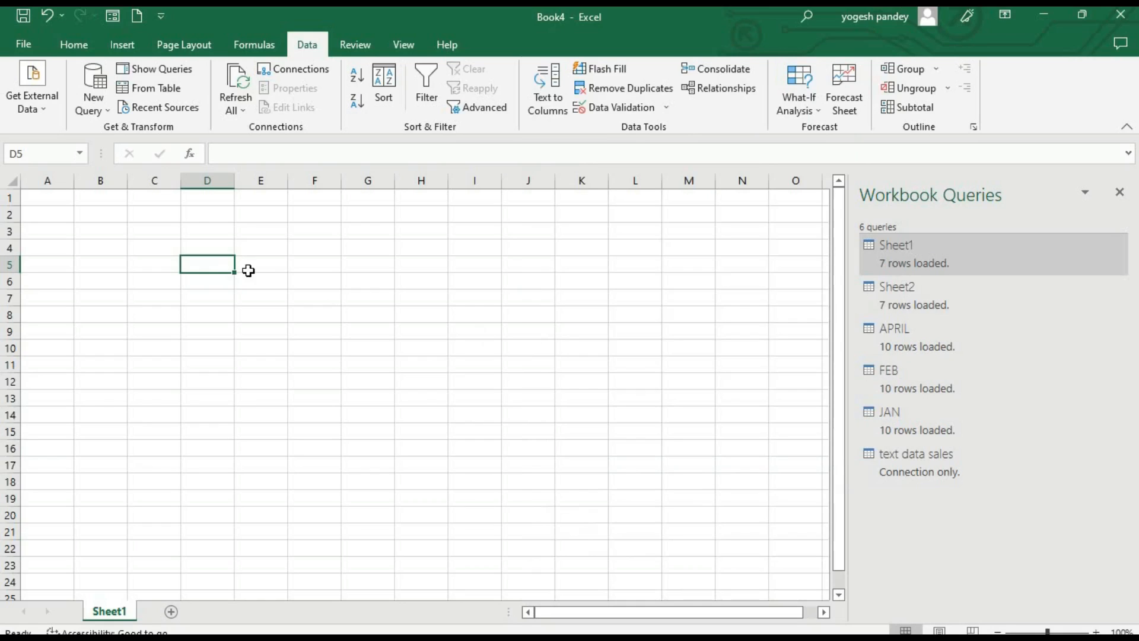
- Start a new Append query that combines three or more tables
{"action": "left_click", "coordinate": [99, 117]}
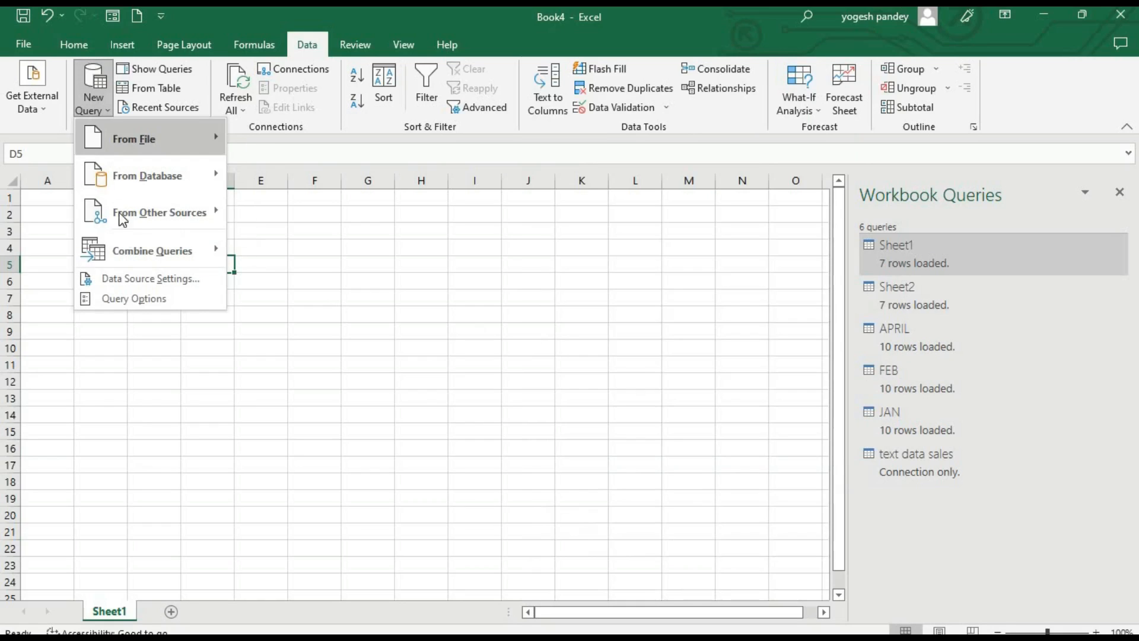
{"action": "mouse_move", "coordinate": [128, 245]}
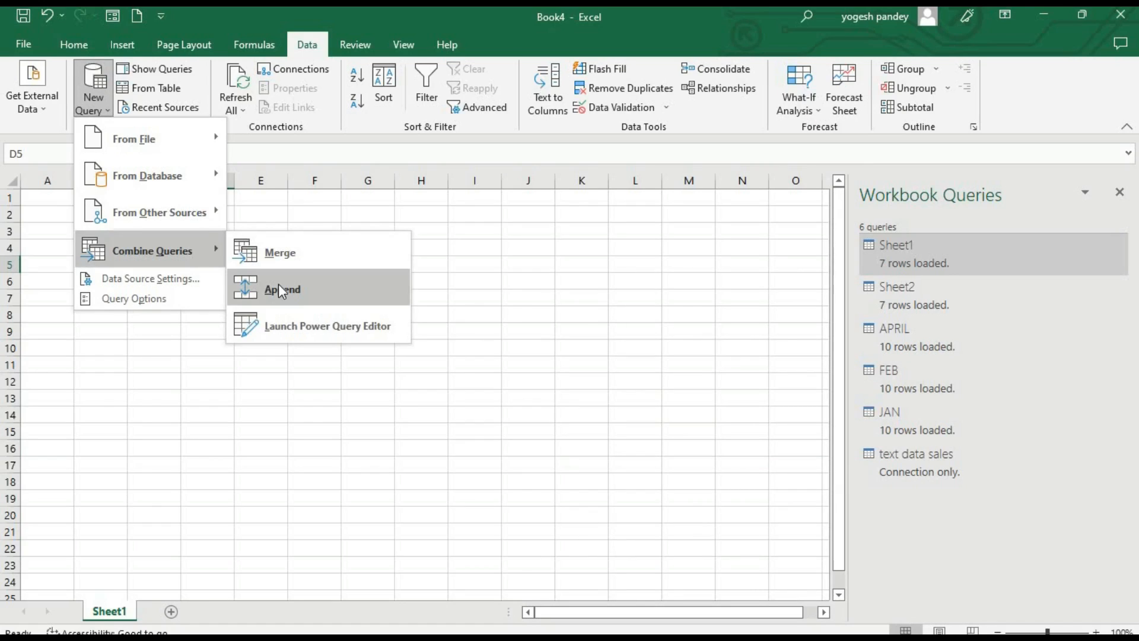
{"action": "mouse_move", "coordinate": [188, 238]}
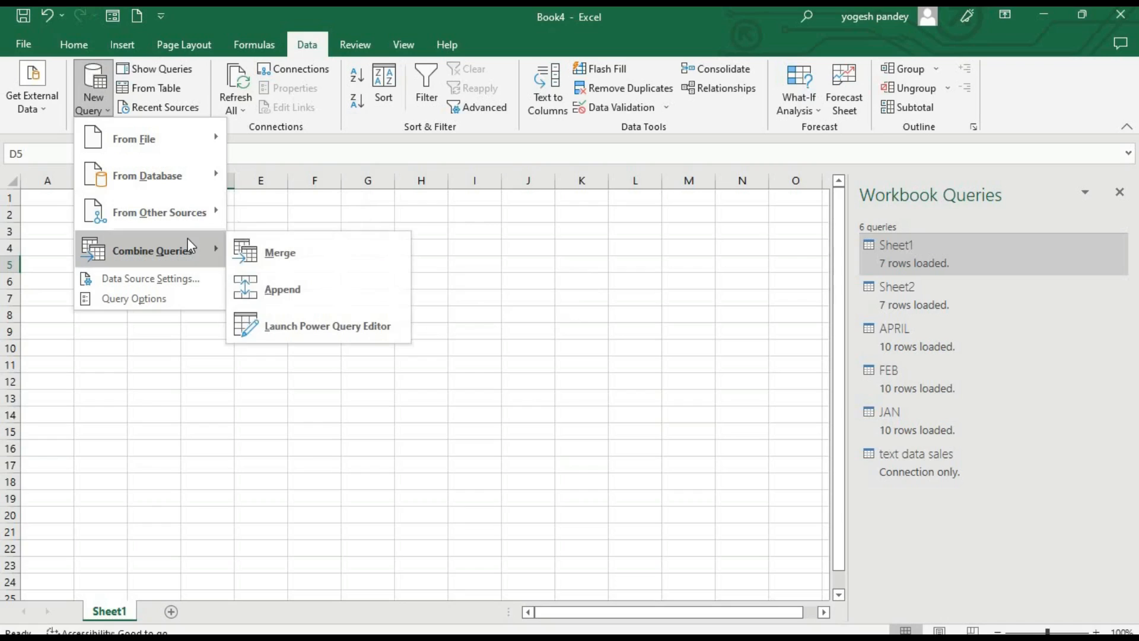
{"action": "left_click", "coordinate": [274, 291]}
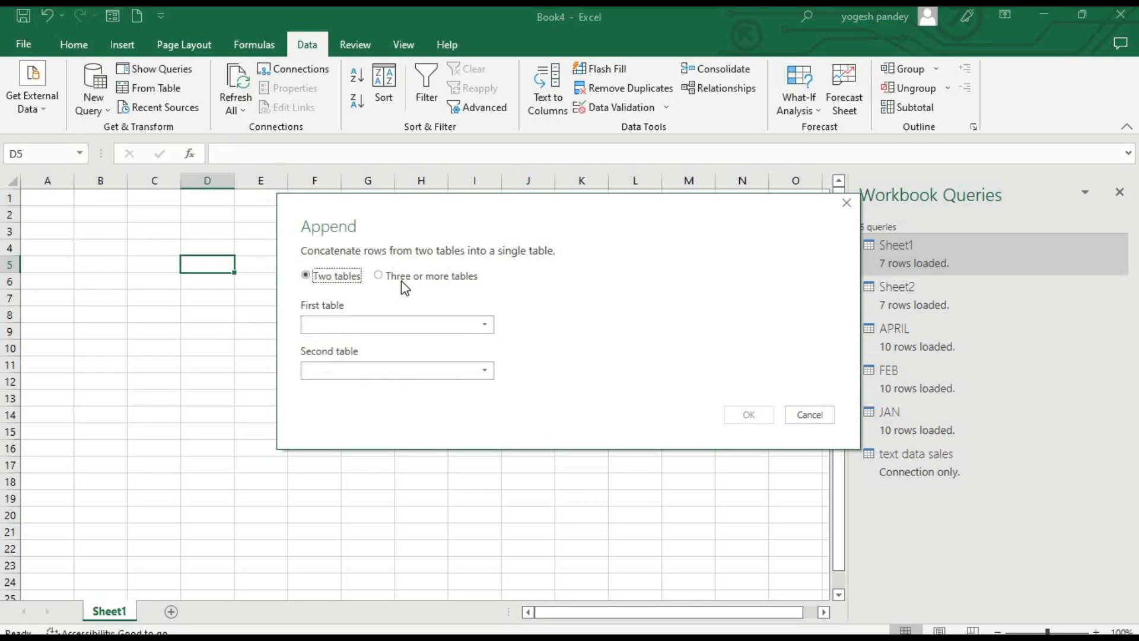
{"action": "left_click", "coordinate": [446, 278]}
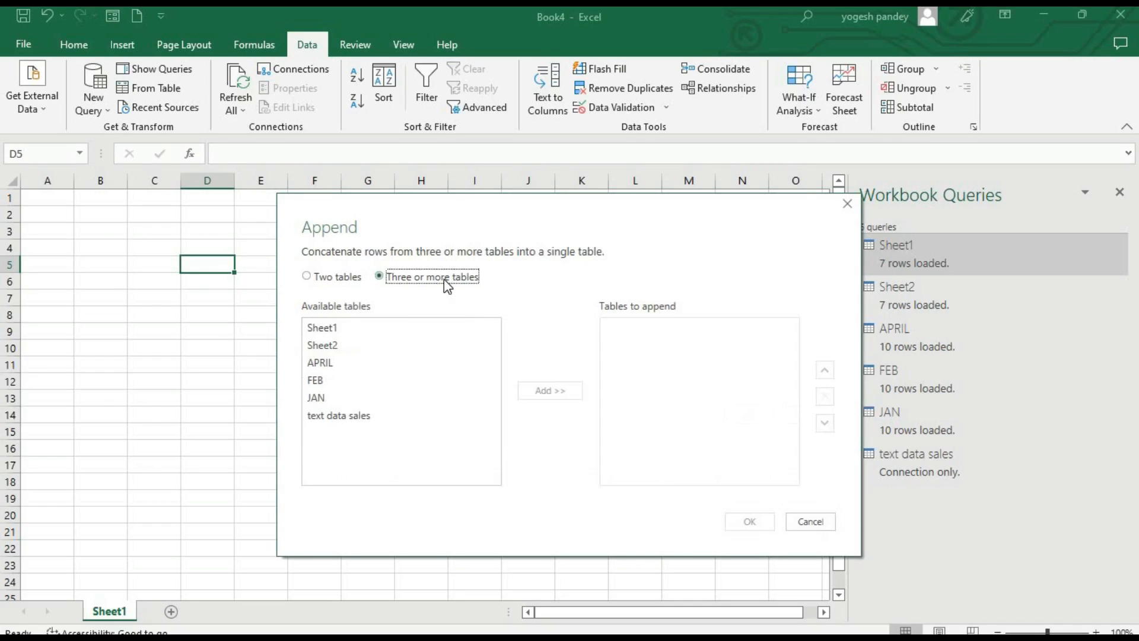
- Append Sheet1, Sheet2, APRIL, FEB, JAN and text data sales in that order, and load the combined query into a new worksheet
{"action": "double_click", "coordinate": [360, 330]}
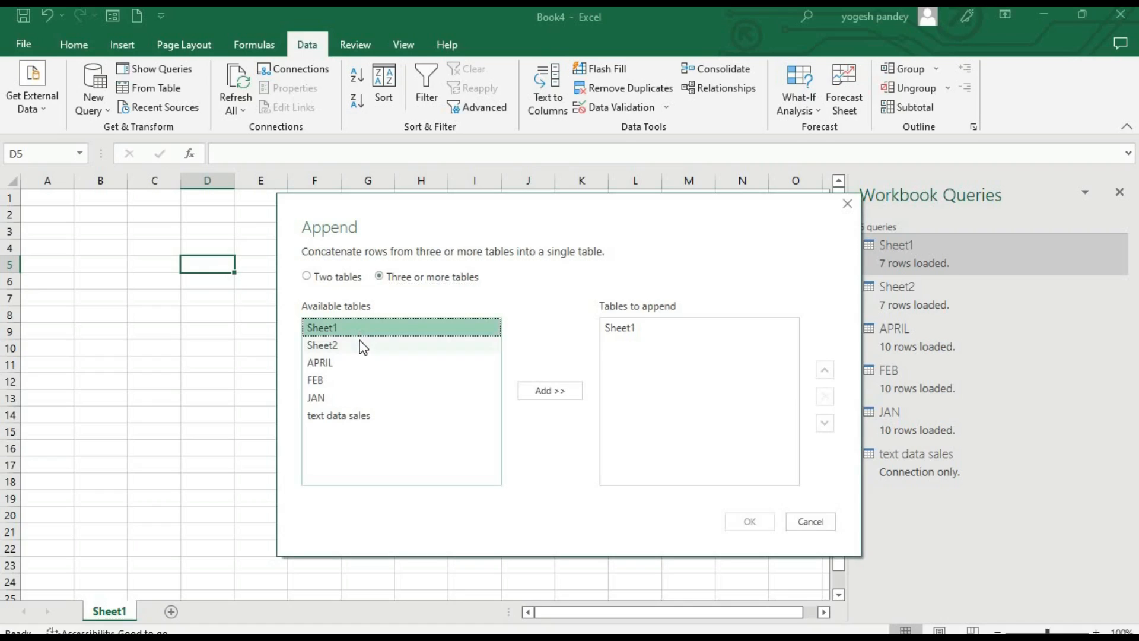
{"action": "double_click", "coordinate": [362, 346]}
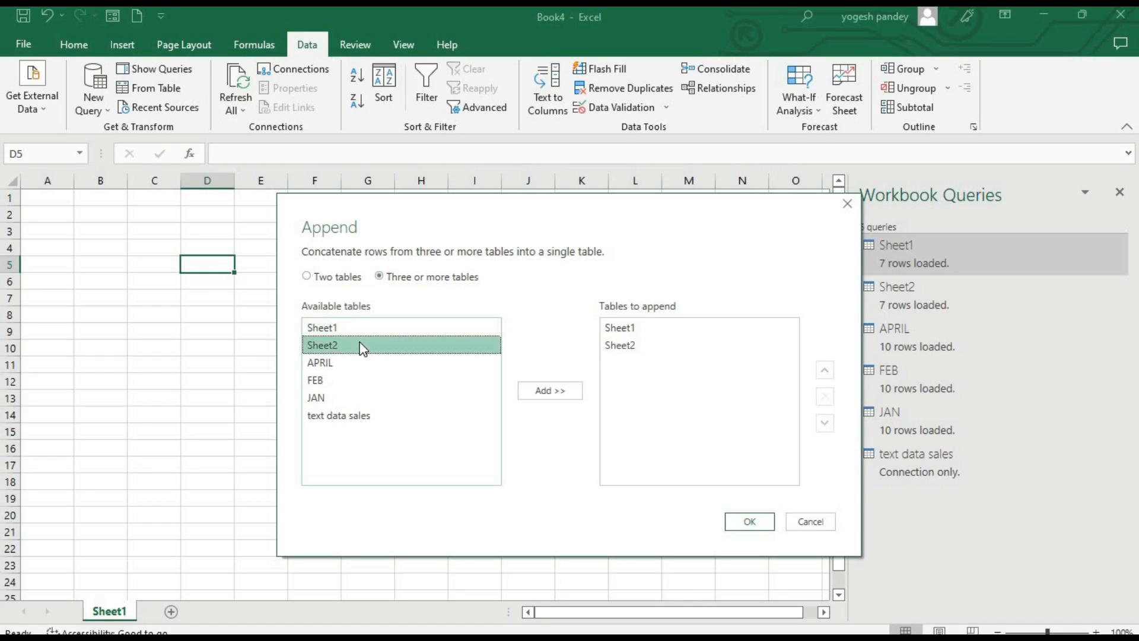
{"action": "double_click", "coordinate": [359, 365]}
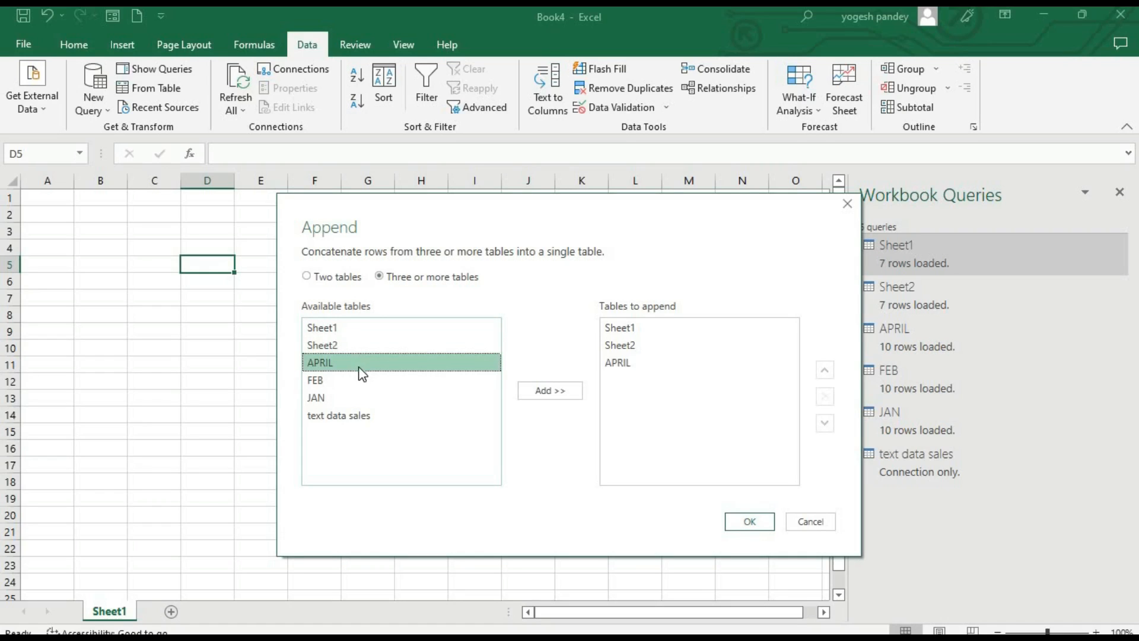
{"action": "double_click", "coordinate": [358, 380]}
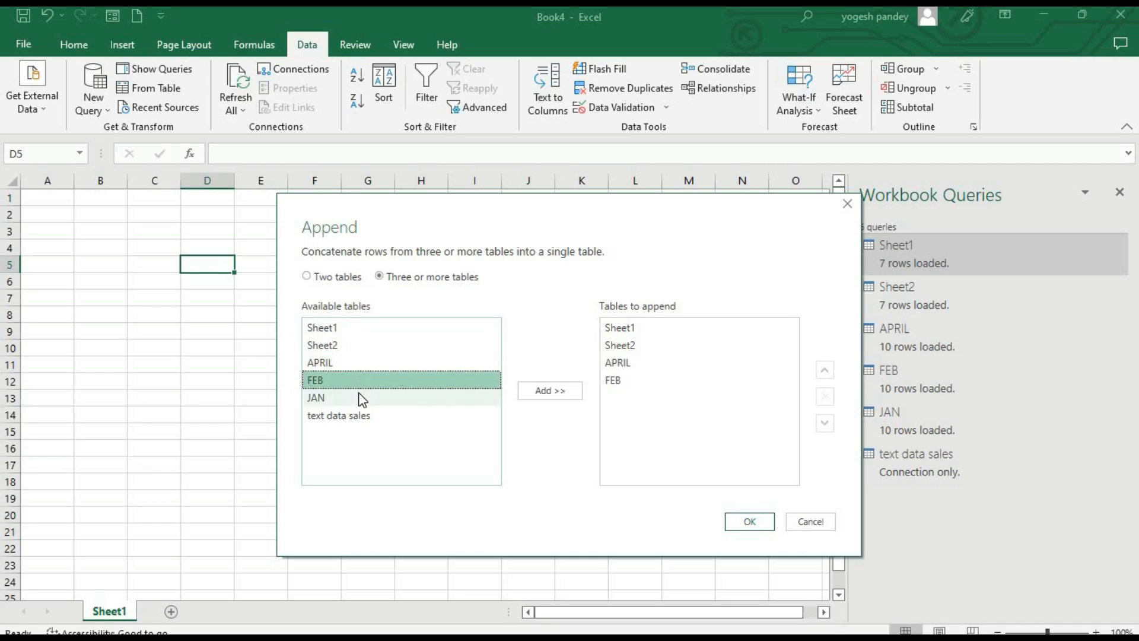
{"action": "double_click", "coordinate": [362, 397]}
{"action": "double_click", "coordinate": [362, 415]}
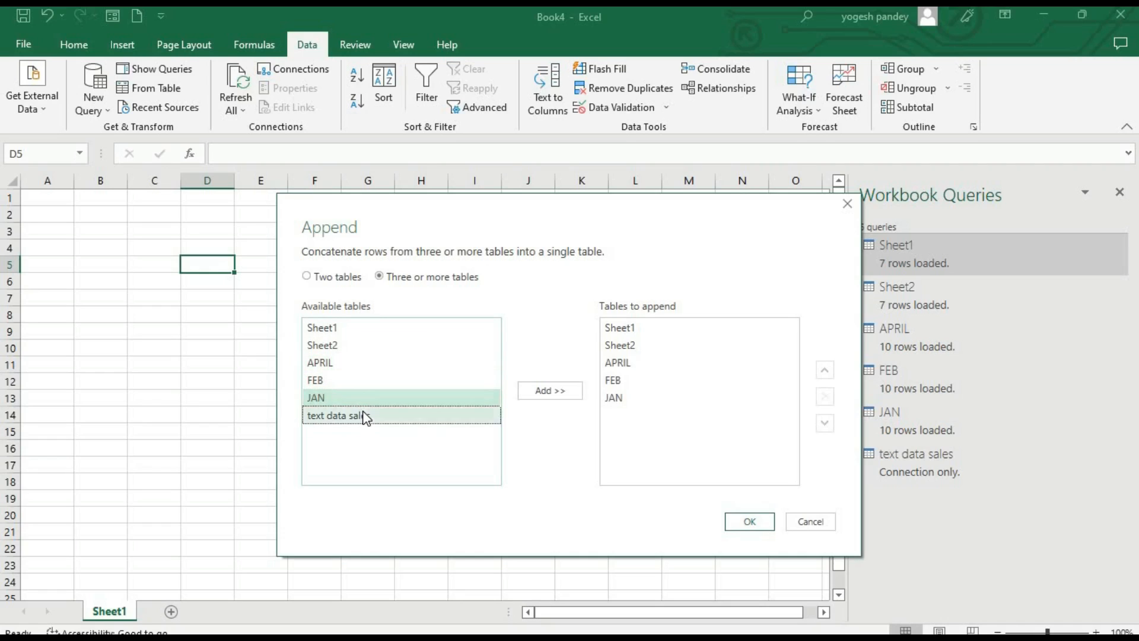
{"action": "left_click", "coordinate": [746, 522]}
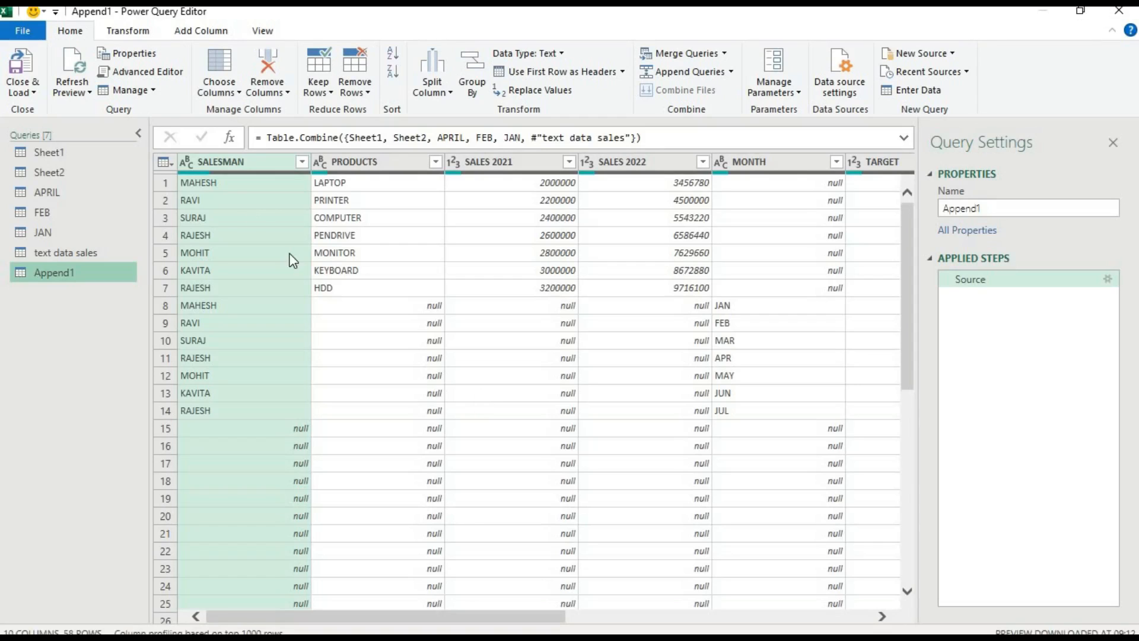
{"action": "left_click", "coordinate": [30, 89]}
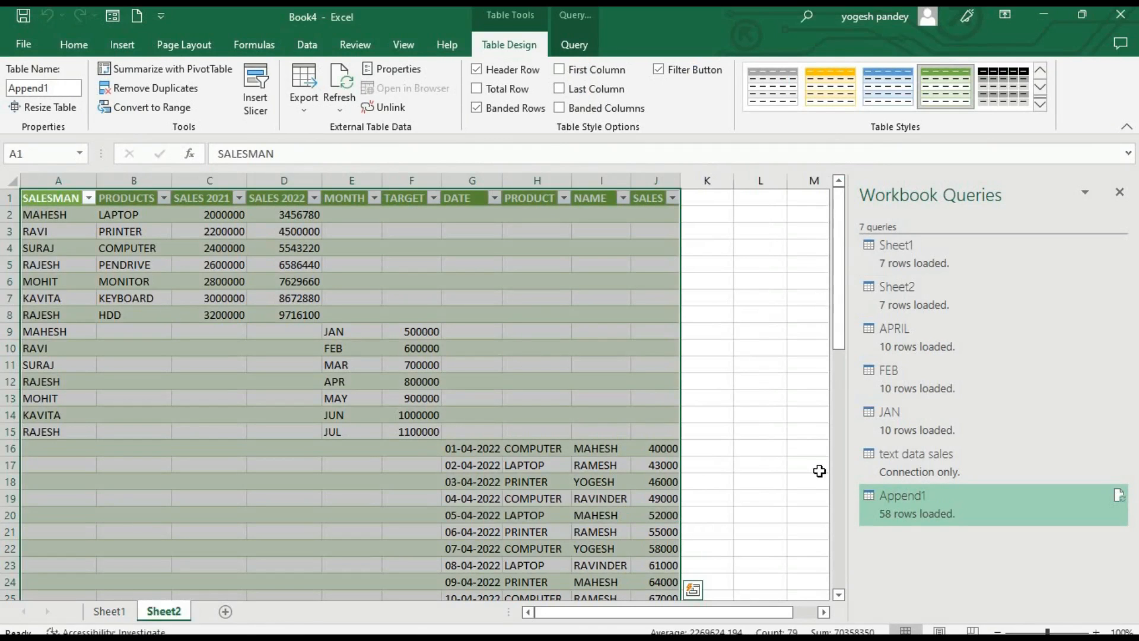
- Look through the appended table down to its last rows, including the blank cells under the columns that do not match
{"action": "scroll", "coordinate": [838, 480], "scroll_direction": "down", "scroll_amount": 8}
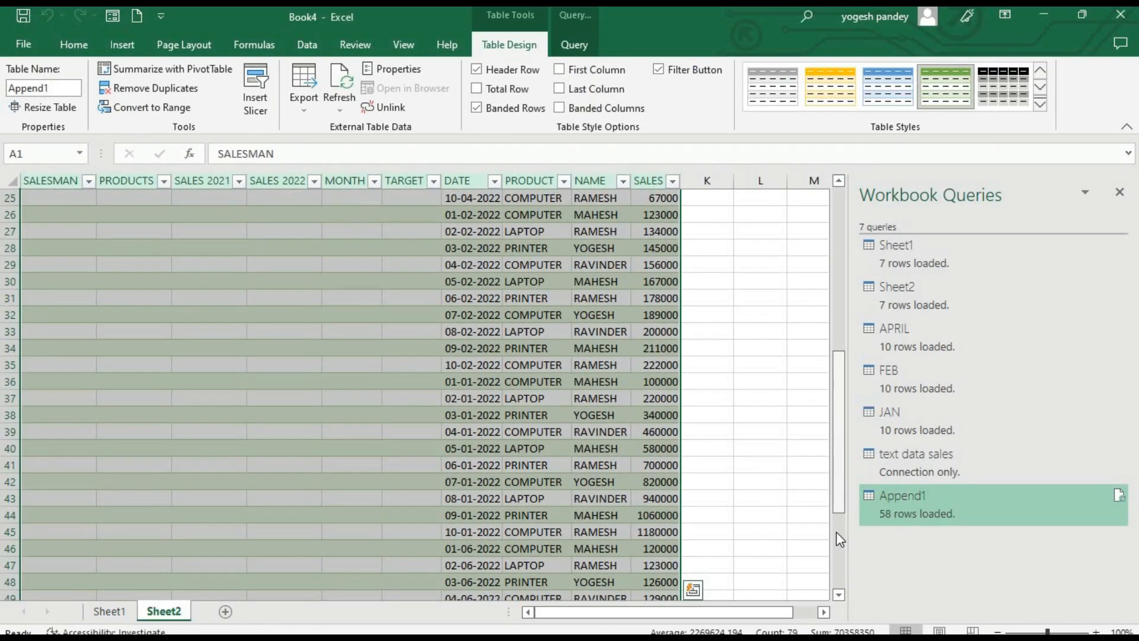
{"action": "scroll", "coordinate": [836, 532], "scroll_direction": "down", "scroll_amount": 5}
{"action": "scroll", "coordinate": [839, 539], "scroll_direction": "down", "scroll_amount": 2}
{"action": "left_click", "coordinate": [280, 318]}
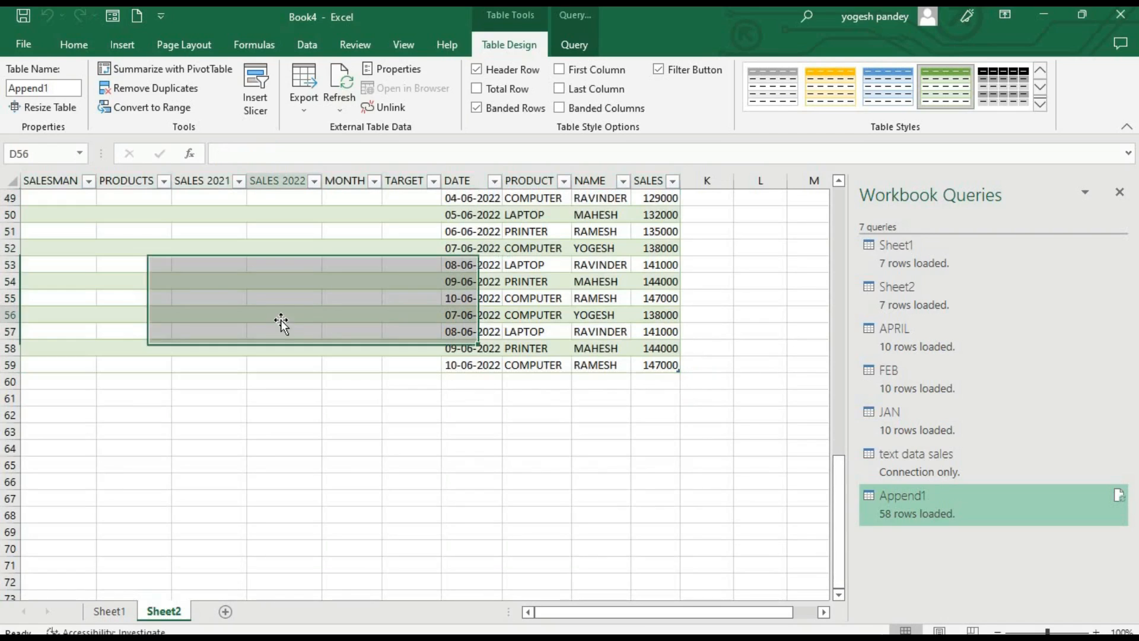
{"action": "left_click", "coordinate": [177, 269]}
{"action": "left_click", "coordinate": [104, 234]}
{"action": "left_click", "coordinate": [53, 210]}
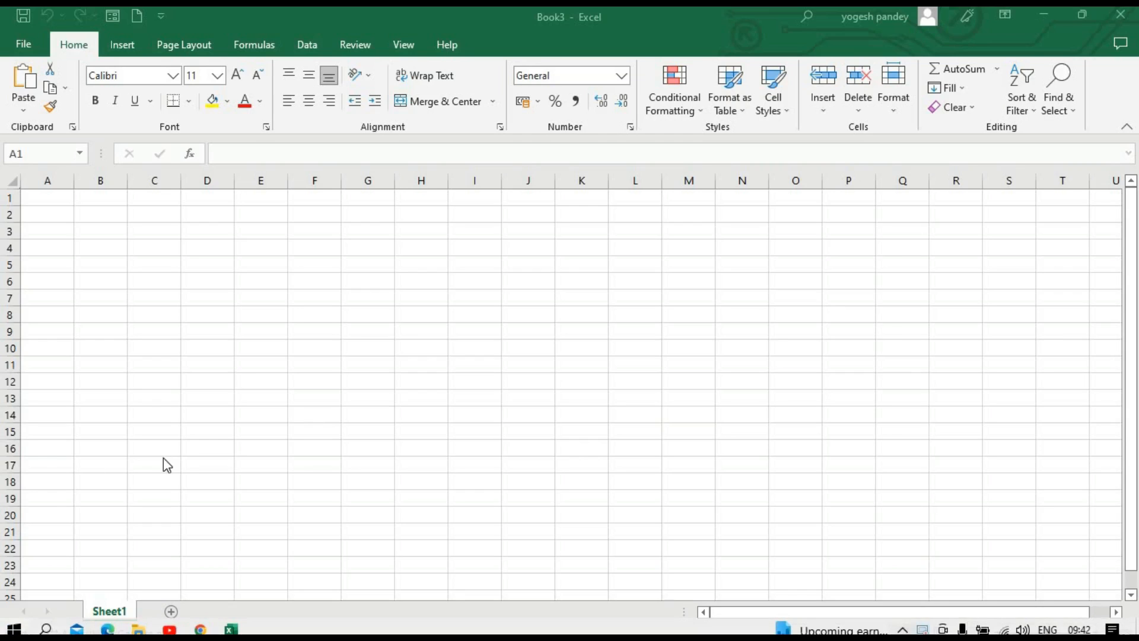
{"action": "left_click", "coordinate": [313, 48]}
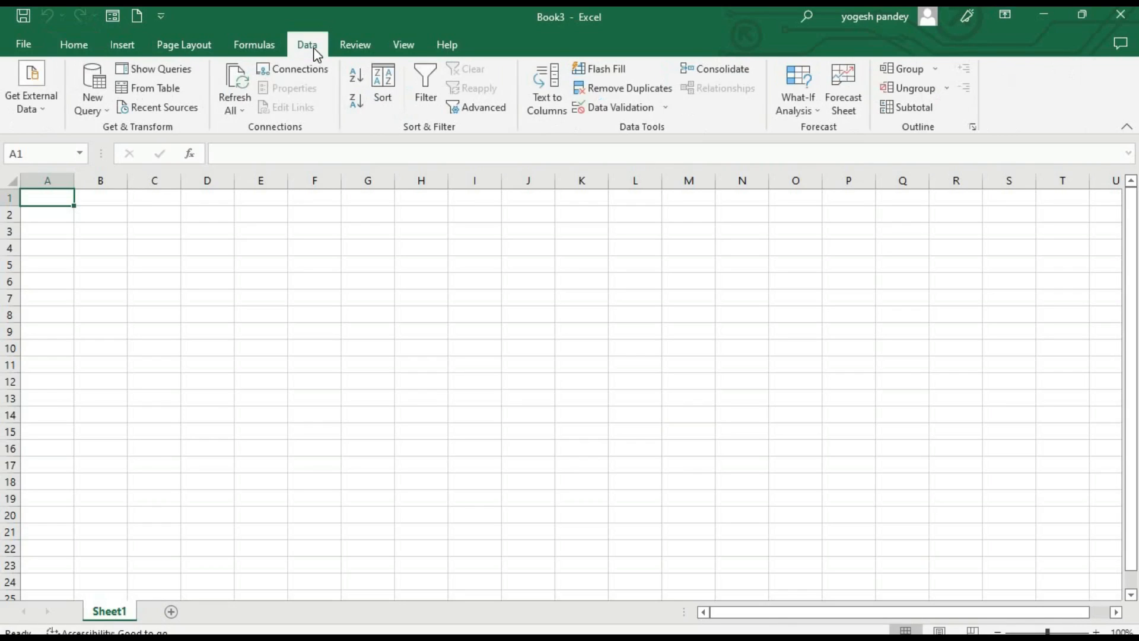
{"action": "left_click", "coordinate": [98, 113]}
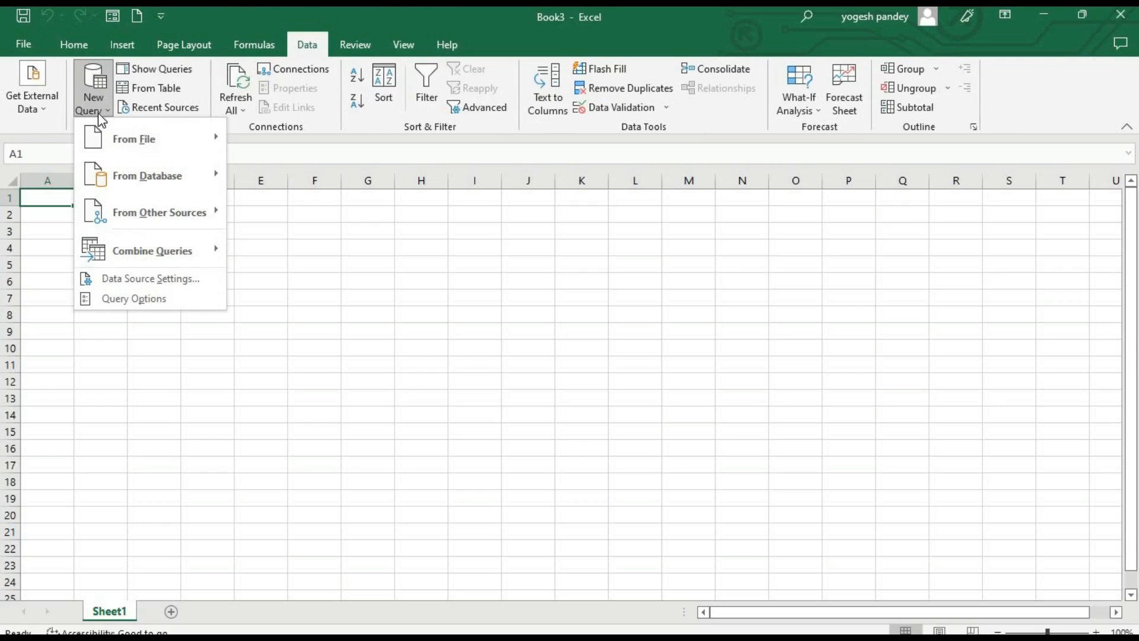
{"action": "mouse_move", "coordinate": [104, 131]}
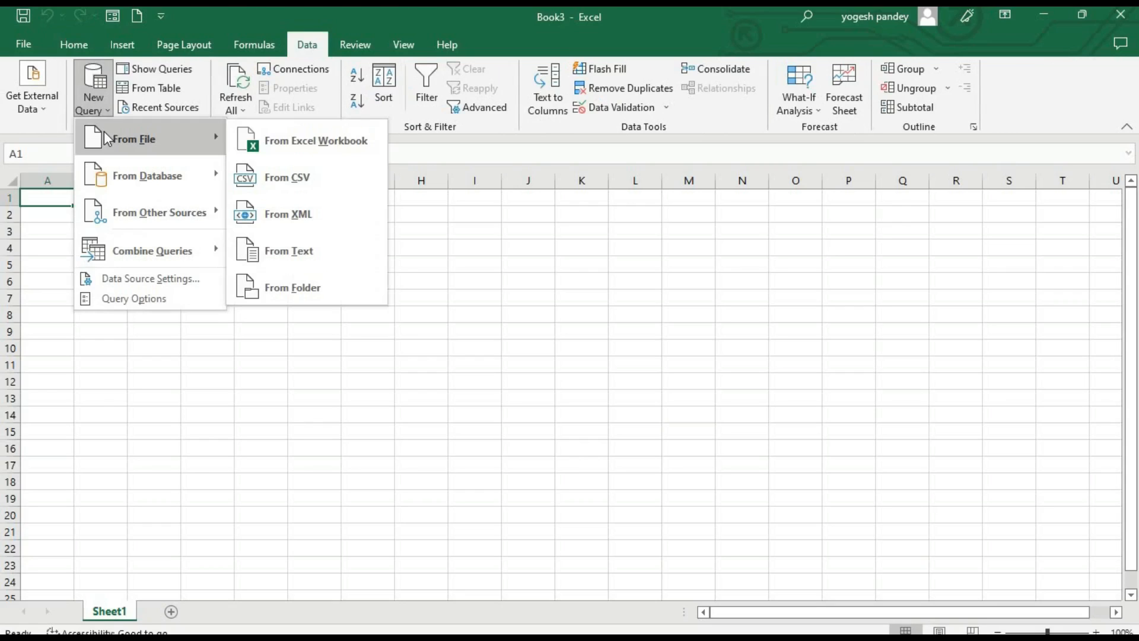
{"action": "left_click", "coordinate": [299, 285]}
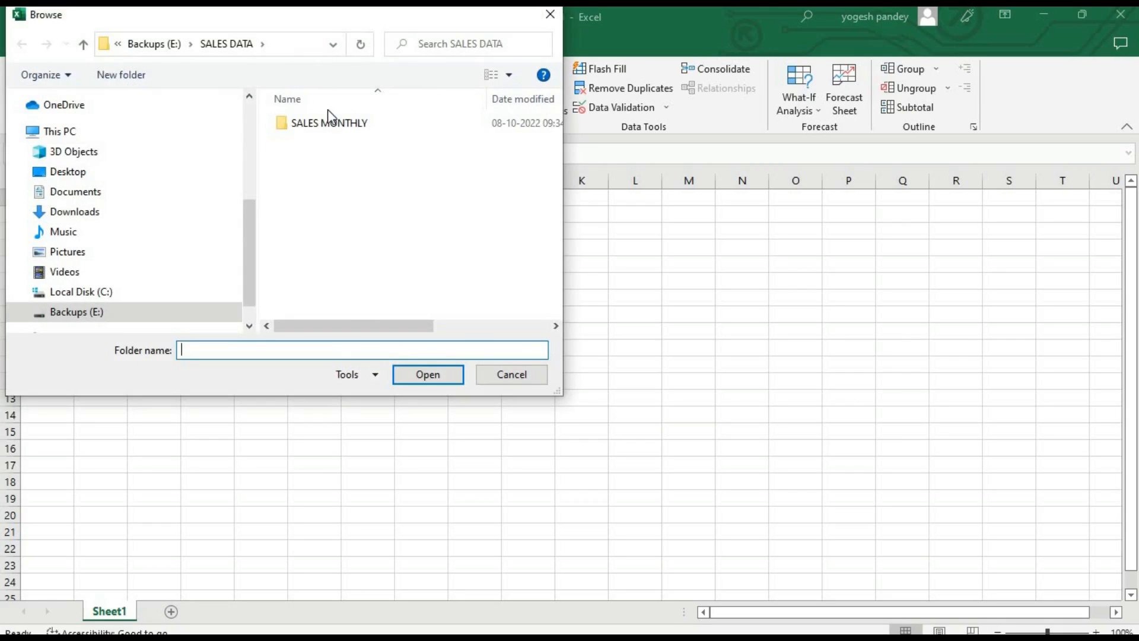
{"action": "left_click", "coordinate": [327, 121]}
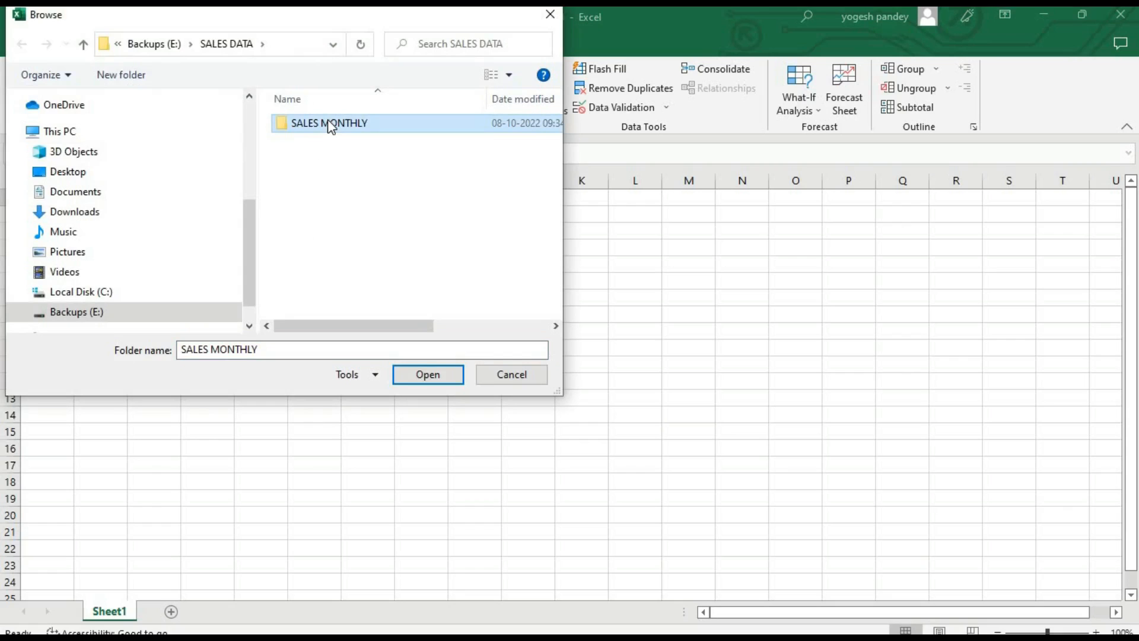
{"action": "left_click", "coordinate": [549, 15]}
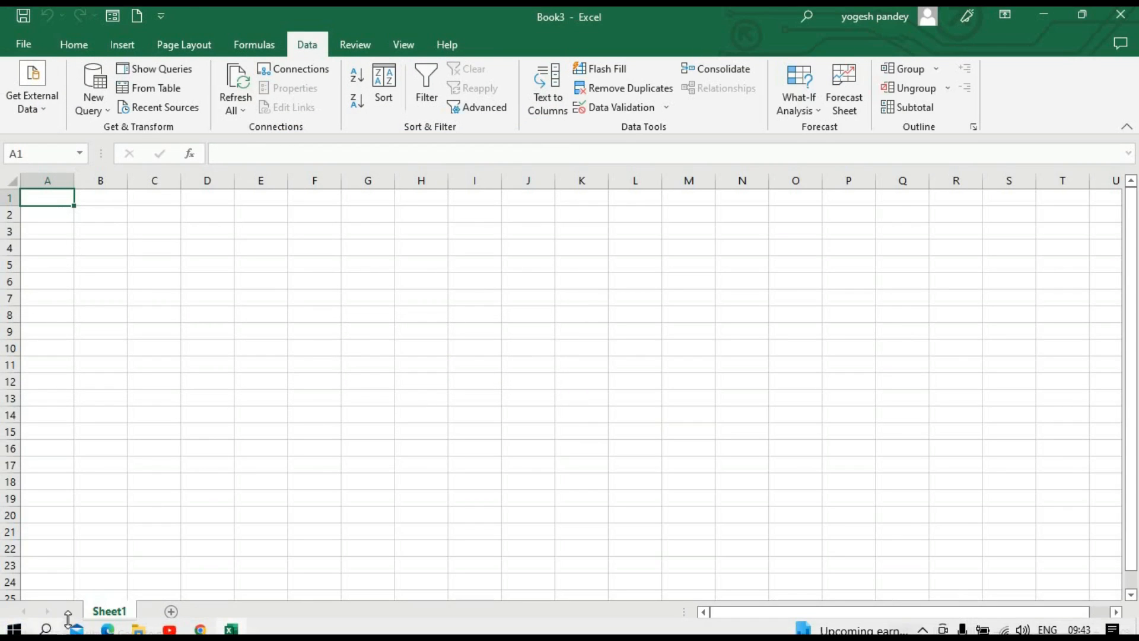
- Switch to File Explorer and examine the monthly workbooks in the SALES MONTHLY folder inside SALES DATA
{"action": "left_click", "coordinate": [138, 630]}
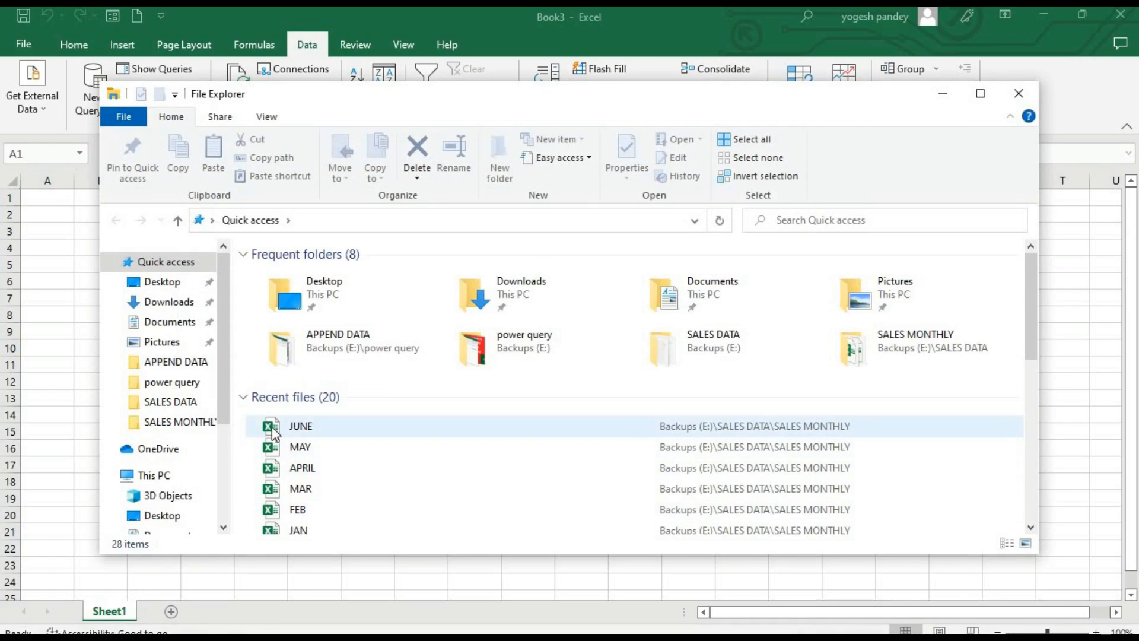
{"action": "left_click", "coordinate": [201, 414]}
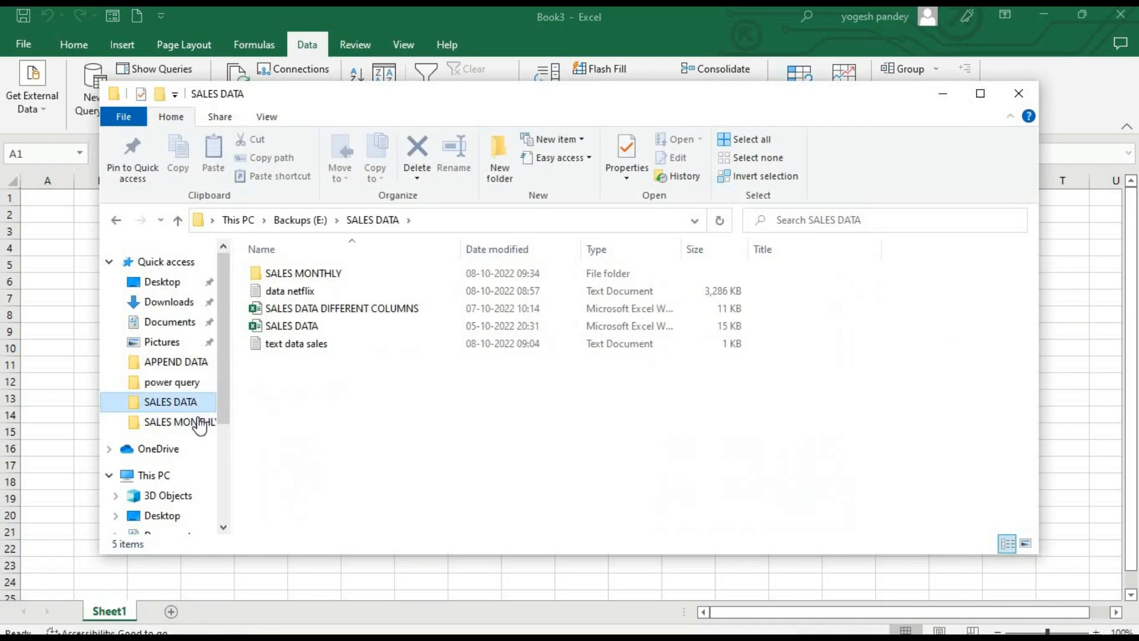
{"action": "double_click", "coordinate": [336, 274]}
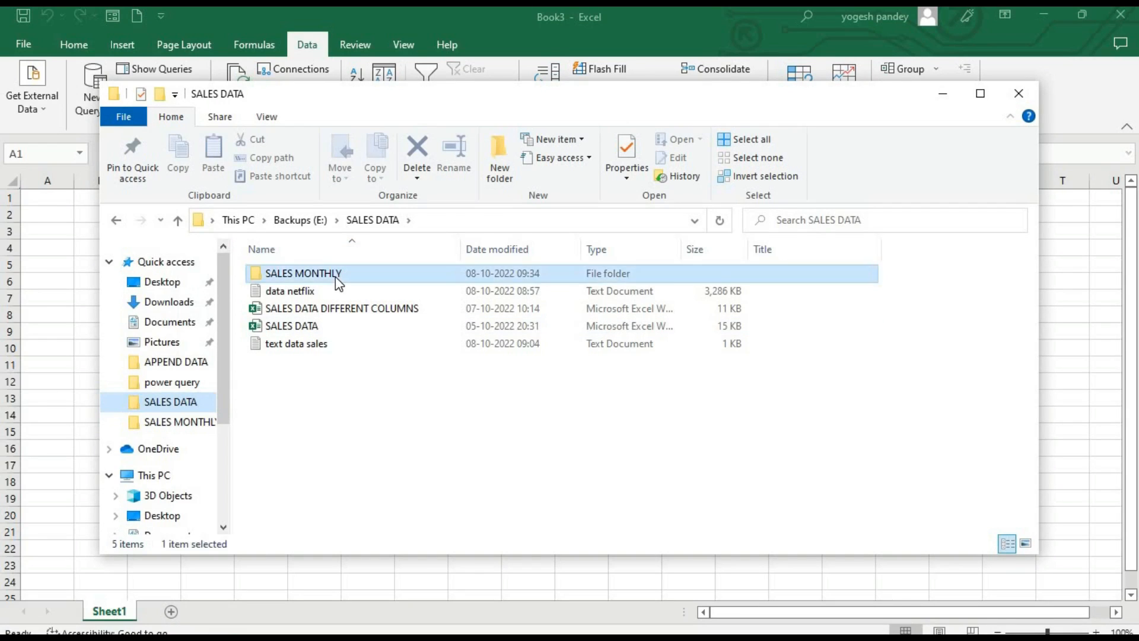
{"action": "left_click", "coordinate": [308, 288]}
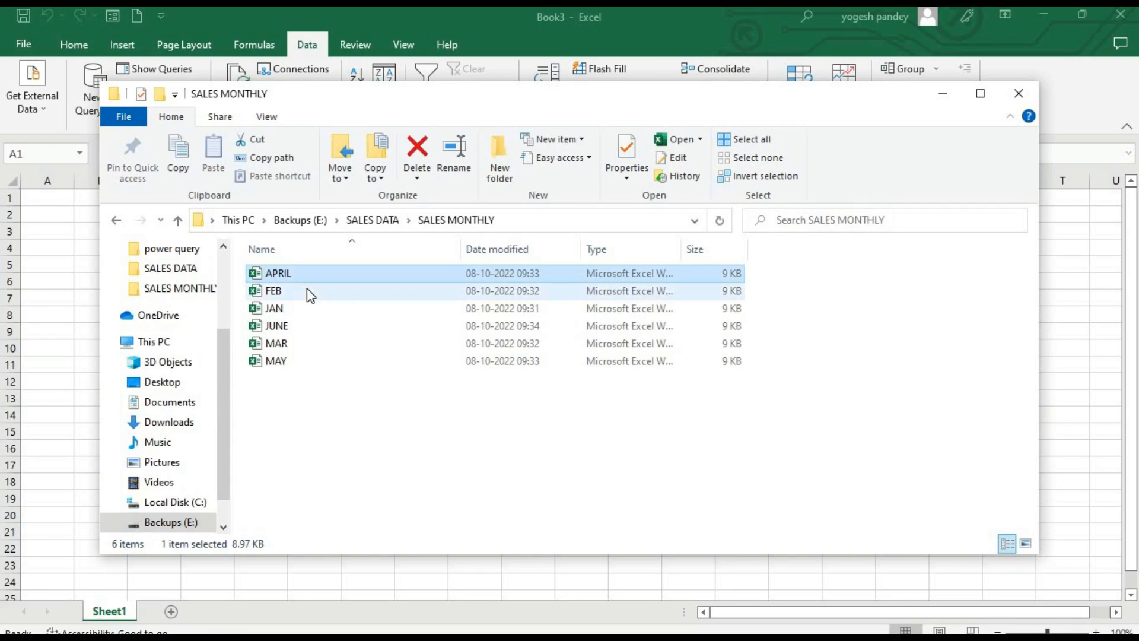
{"action": "left_click", "coordinate": [308, 307]}
{"action": "left_click", "coordinate": [305, 328]}
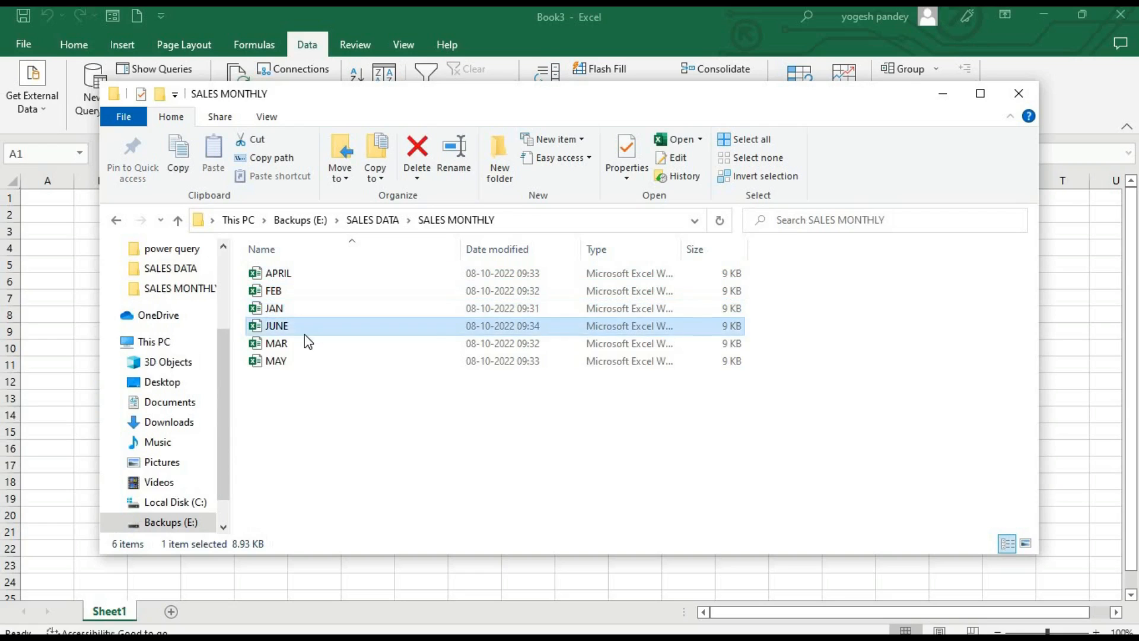
{"action": "left_click", "coordinate": [302, 360]}
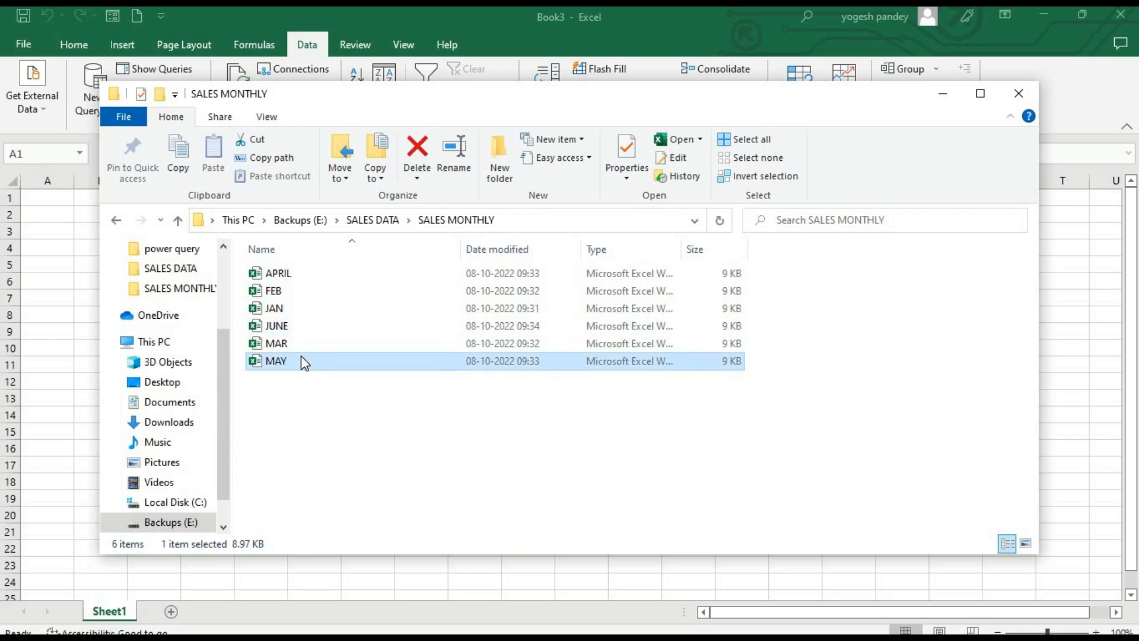
- Open the JAN workbook in a maximized window and examine its SALESMAN, PRODUCT, MONTH and SALES column headers
{"action": "double_click", "coordinate": [299, 308]}
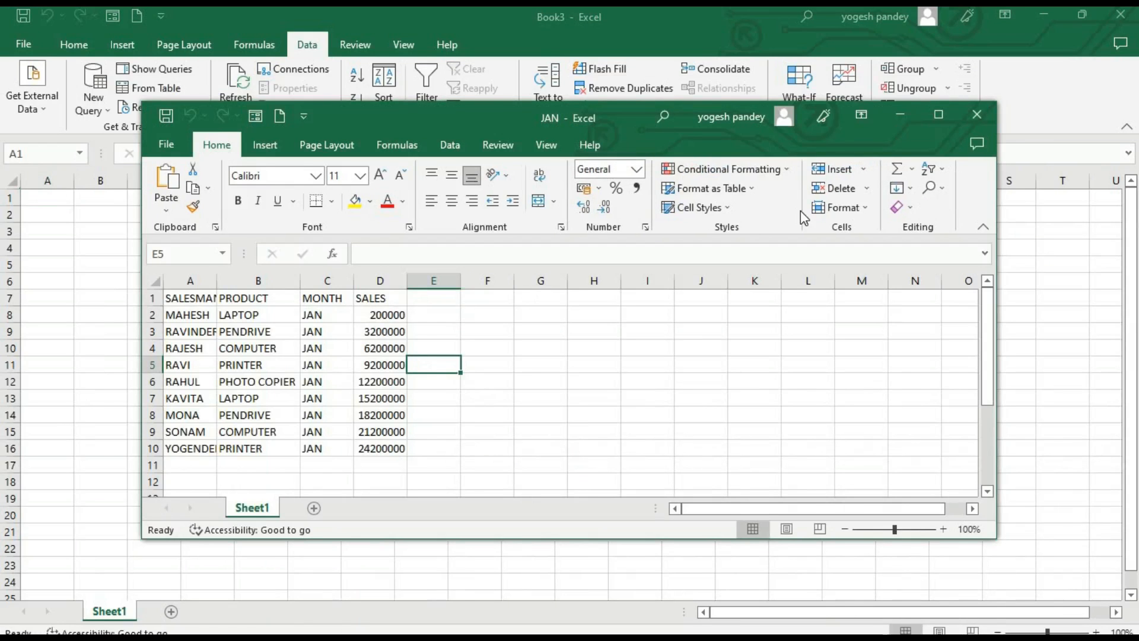
{"action": "left_click", "coordinate": [930, 117]}
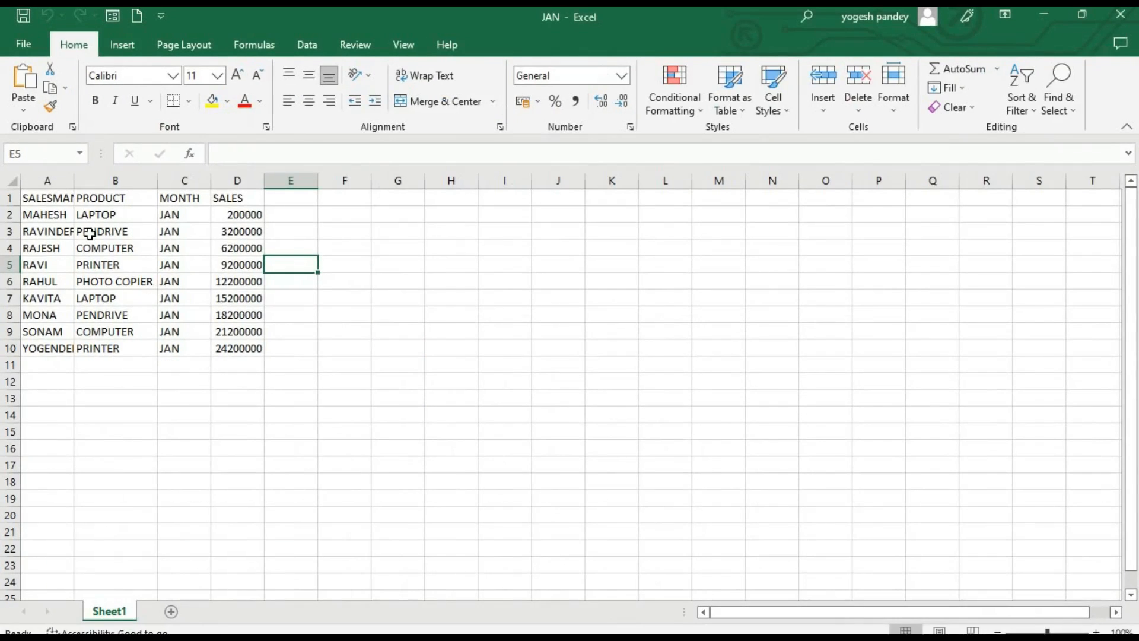
{"action": "left_click", "coordinate": [59, 201]}
{"action": "left_click", "coordinate": [115, 199]}
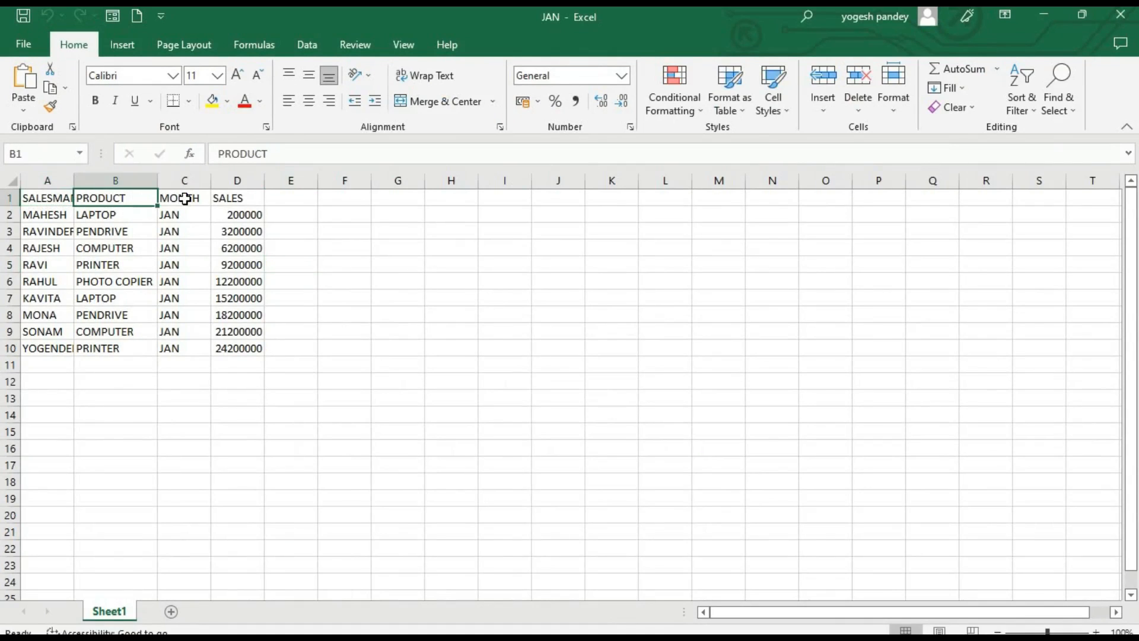
{"action": "left_click", "coordinate": [186, 199]}
{"action": "left_click", "coordinate": [219, 198]}
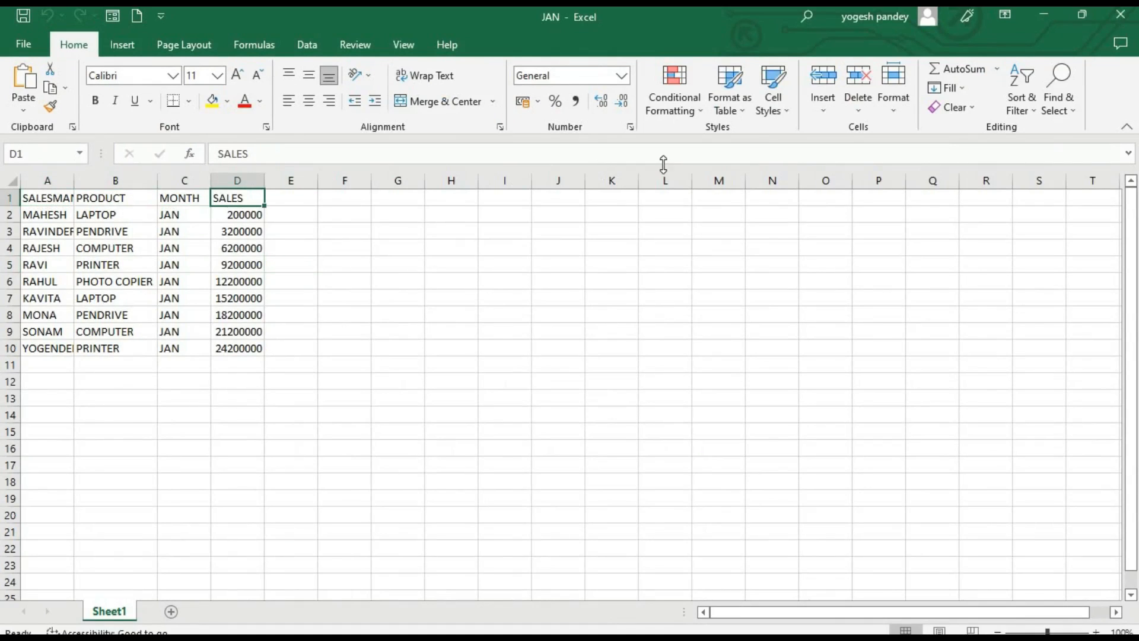
- Close the JAN workbook, open JUNE from the SALES MONTHLY folder to check its columns, and close it again
{"action": "left_click", "coordinate": [1109, 22]}
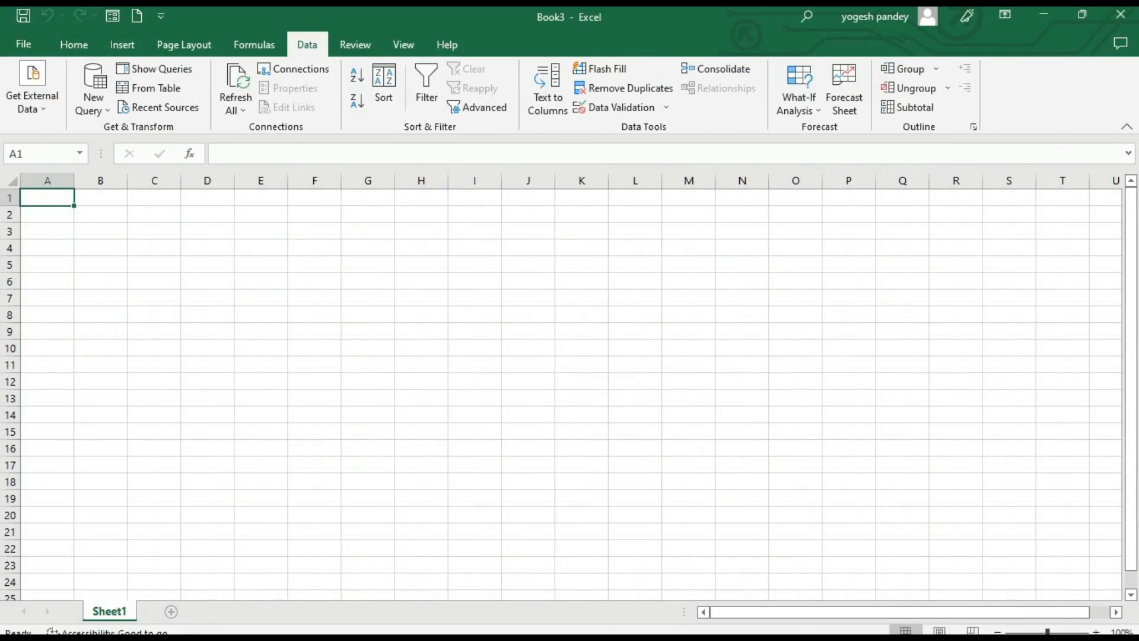
{"action": "mouse_move", "coordinate": [138, 629]}
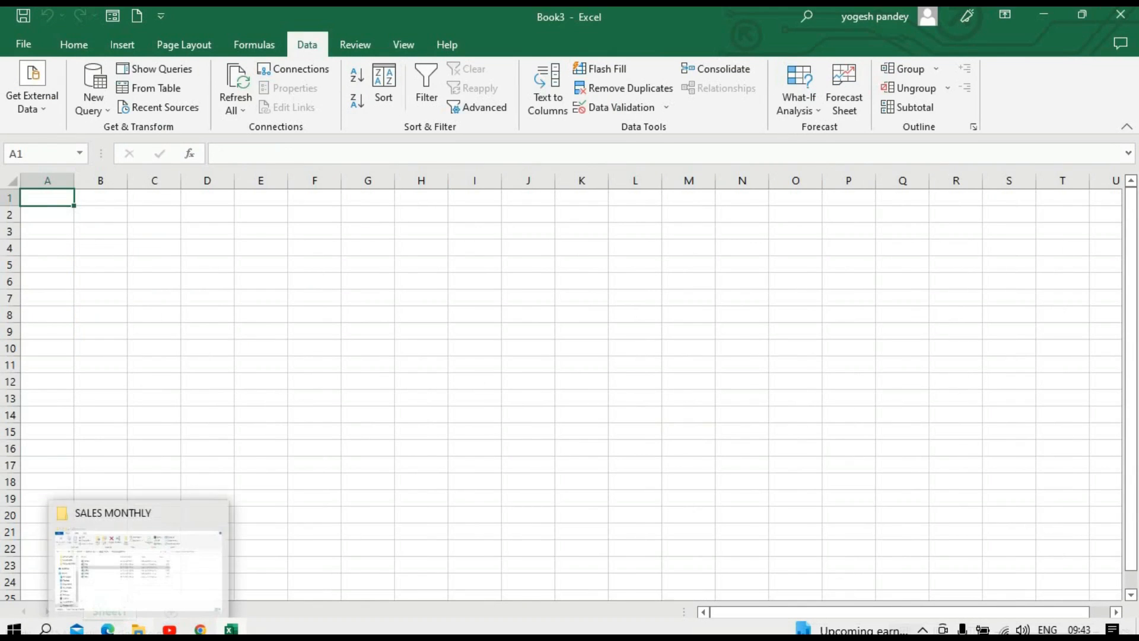
{"action": "left_click", "coordinate": [171, 567]}
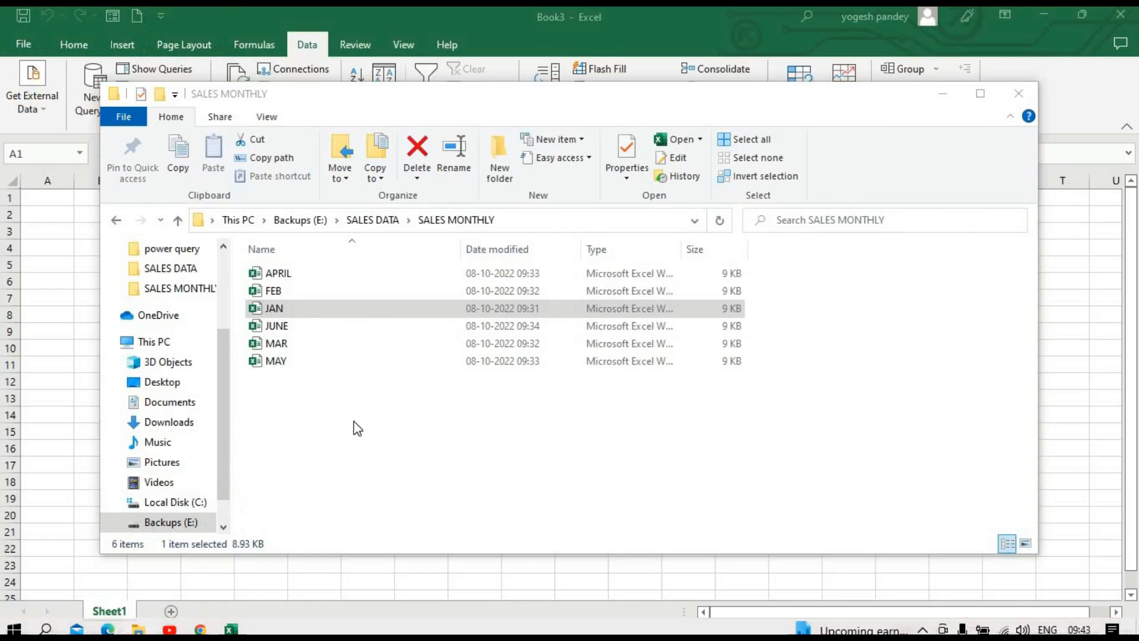
{"action": "double_click", "coordinate": [287, 327]}
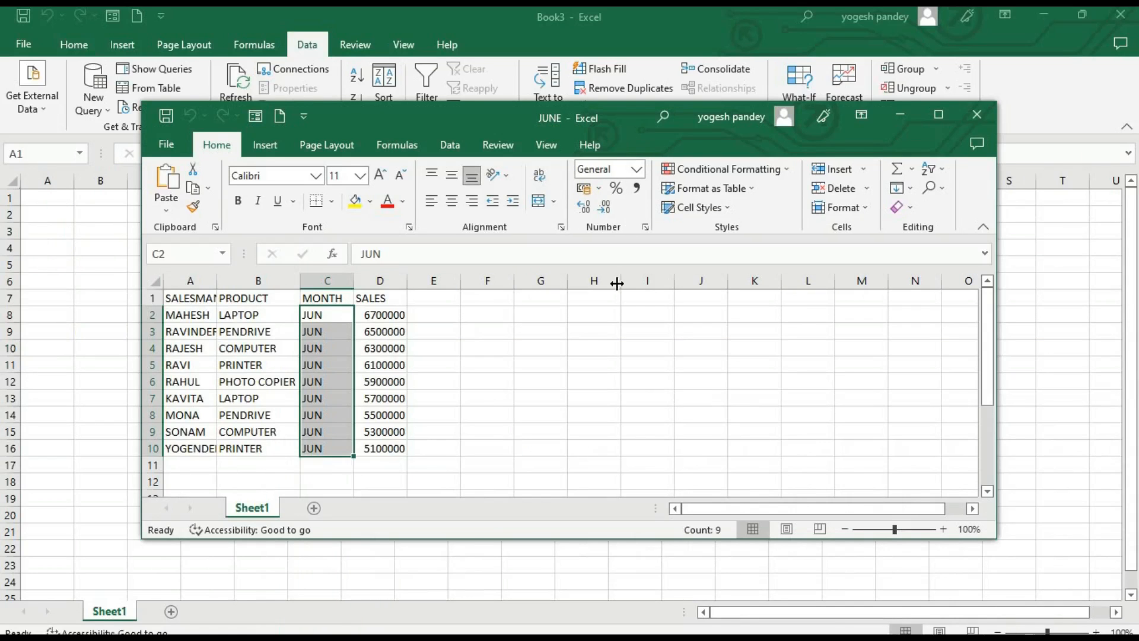
{"action": "left_click", "coordinate": [977, 113]}
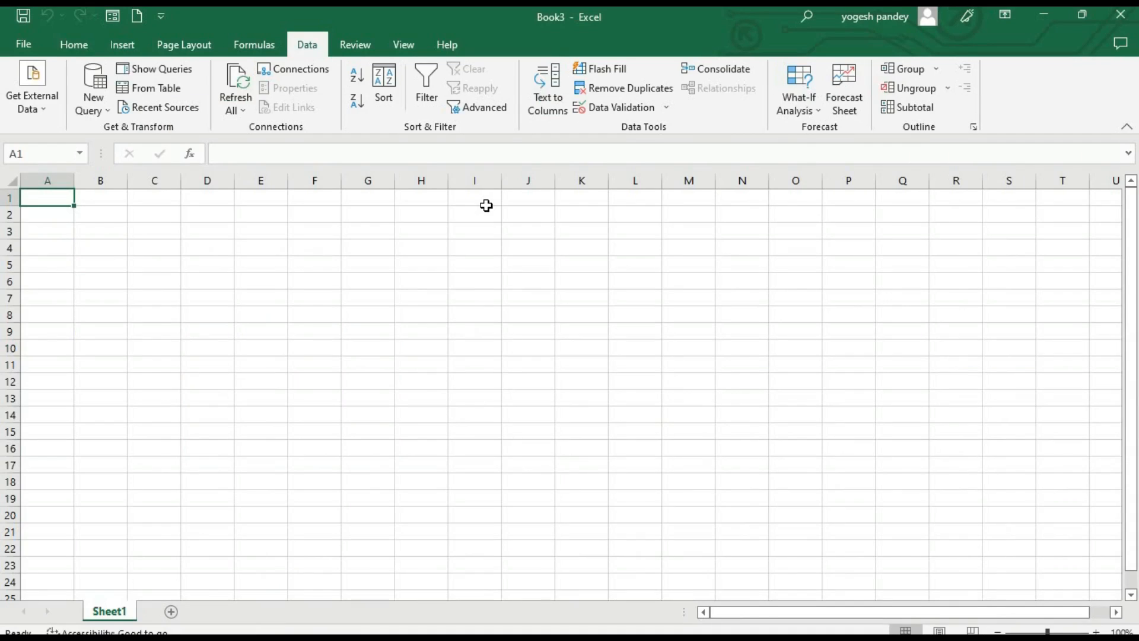
- Create a new query from the SALES MONTHLY folder inside SALES DATA
{"action": "left_click", "coordinate": [92, 113]}
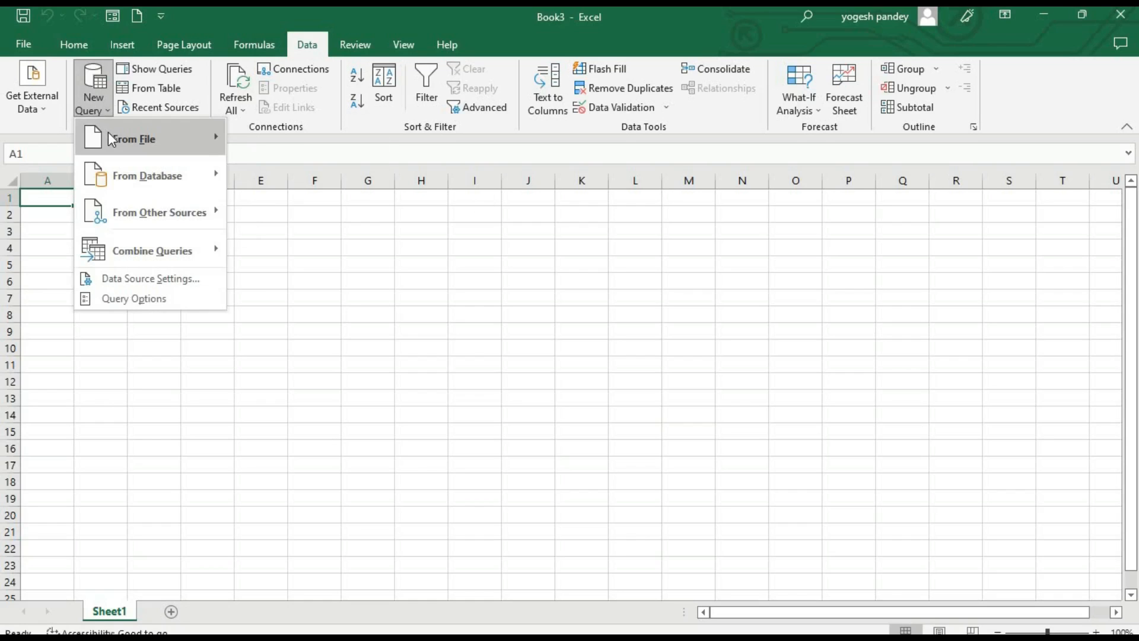
{"action": "mouse_move", "coordinate": [125, 140]}
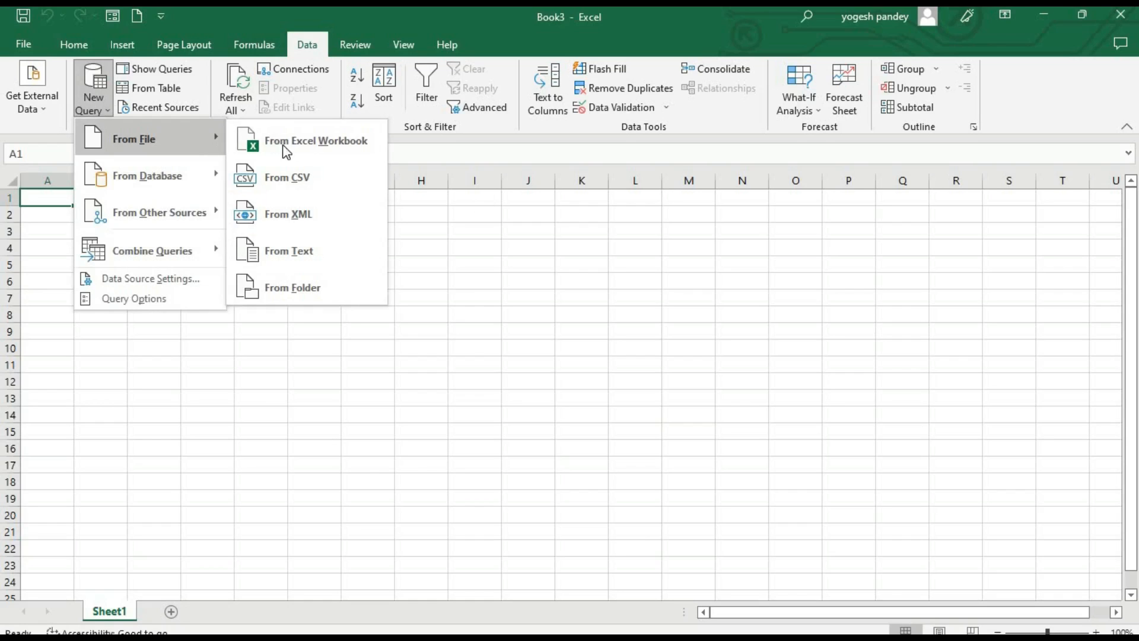
{"action": "left_click", "coordinate": [289, 280]}
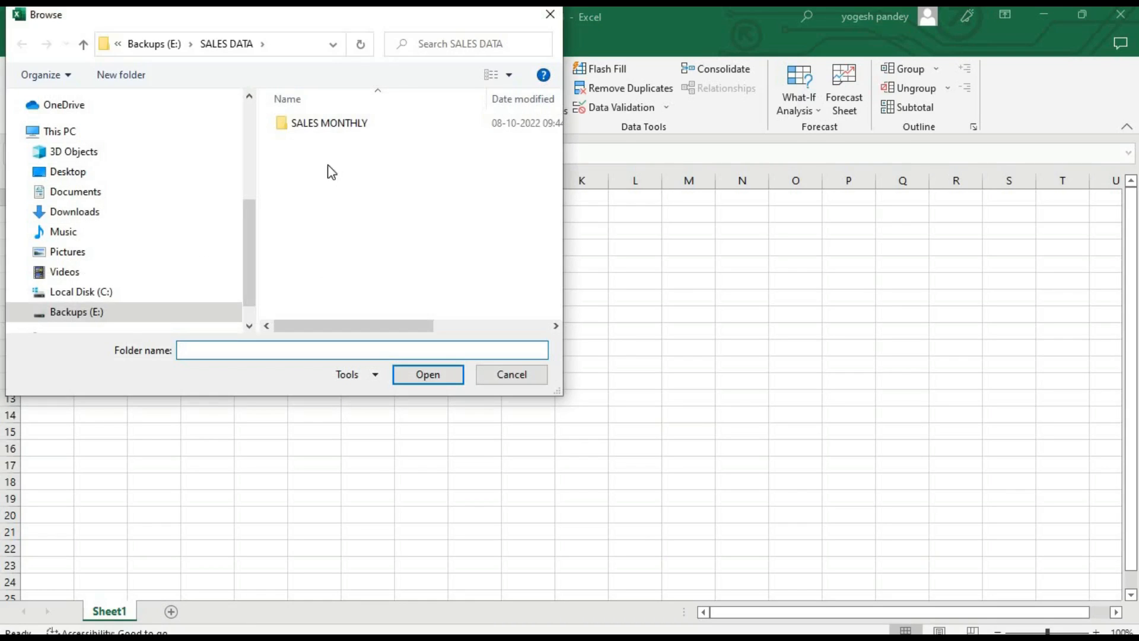
{"action": "double_click", "coordinate": [319, 123]}
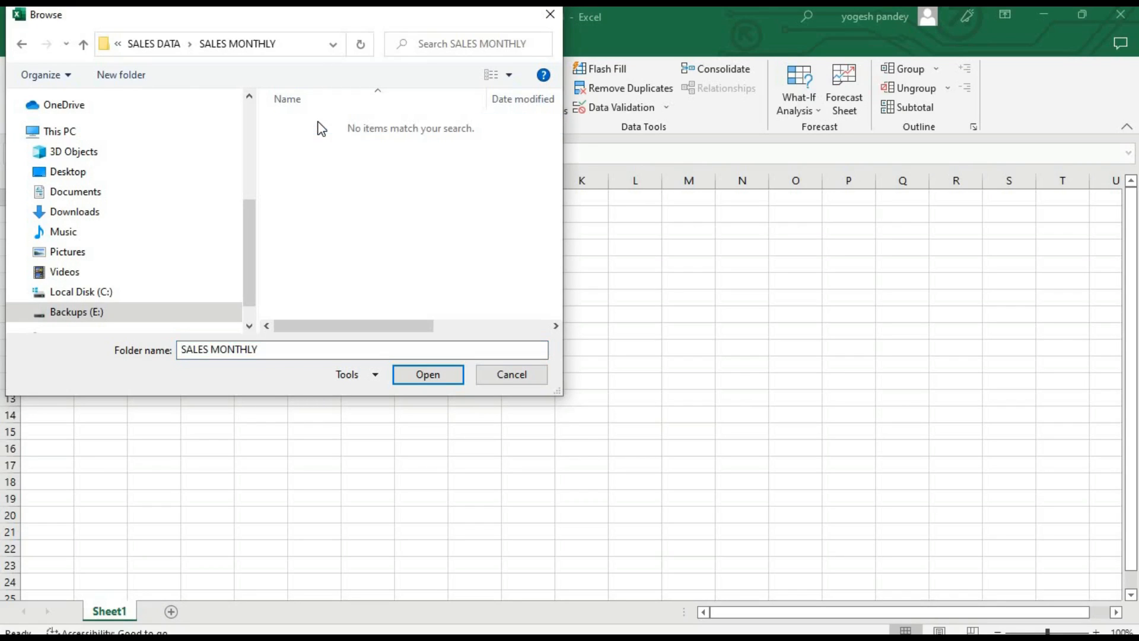
{"action": "left_click", "coordinate": [406, 381]}
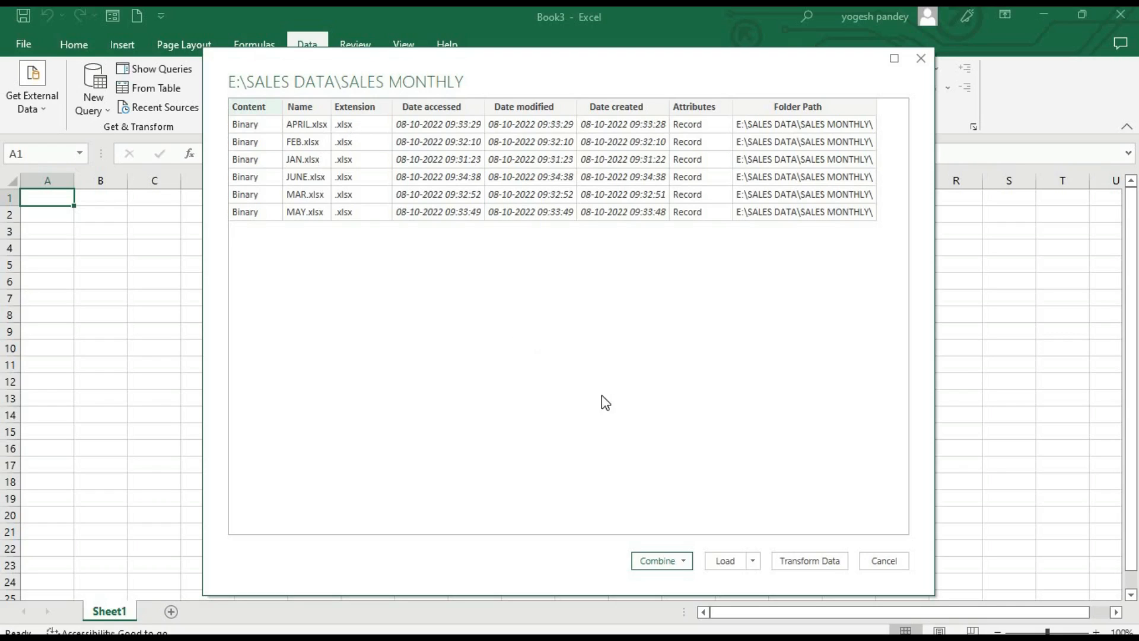
- Combine and transform the folder's workbooks, extracting Sheet1 from each with the first file as the sample
{"action": "left_click", "coordinate": [684, 561]}
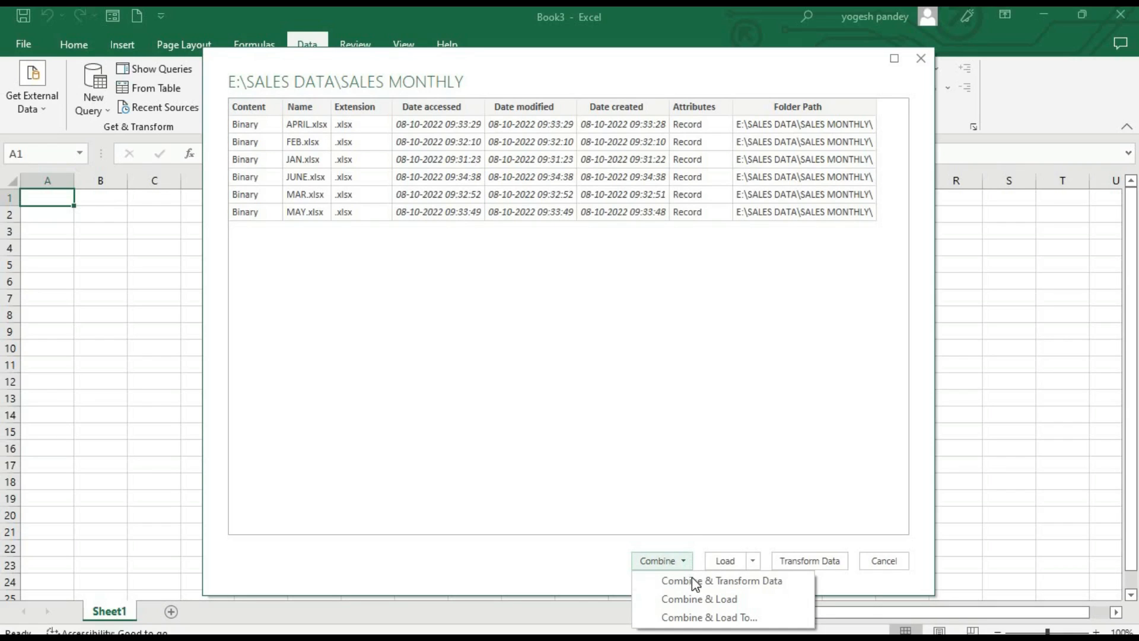
{"action": "left_click", "coordinate": [692, 581]}
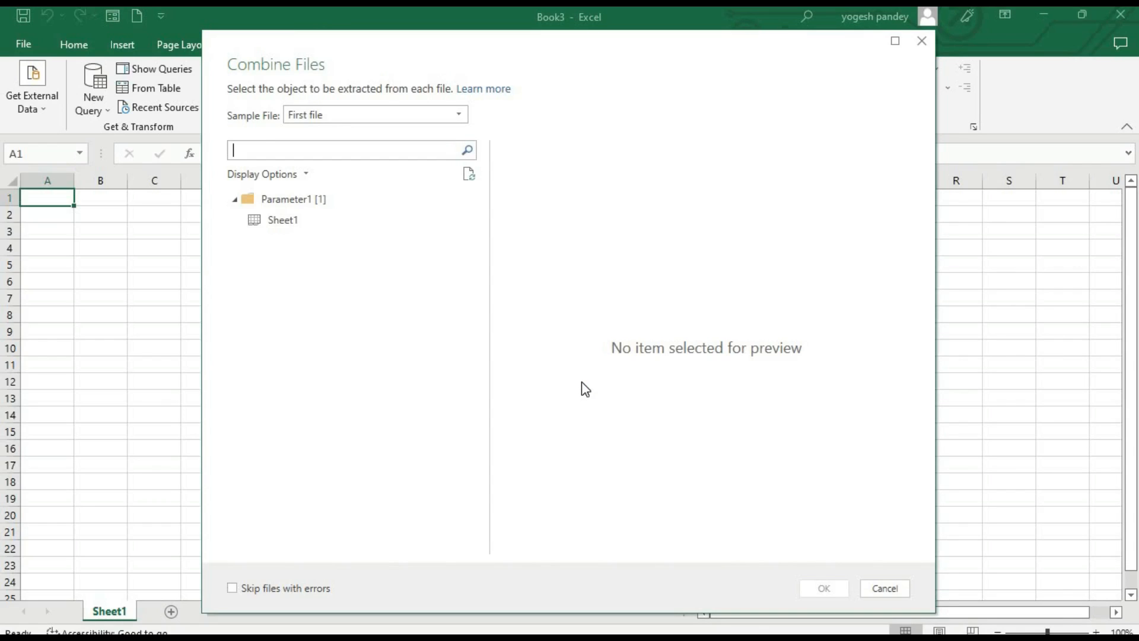
{"action": "left_click", "coordinate": [297, 221]}
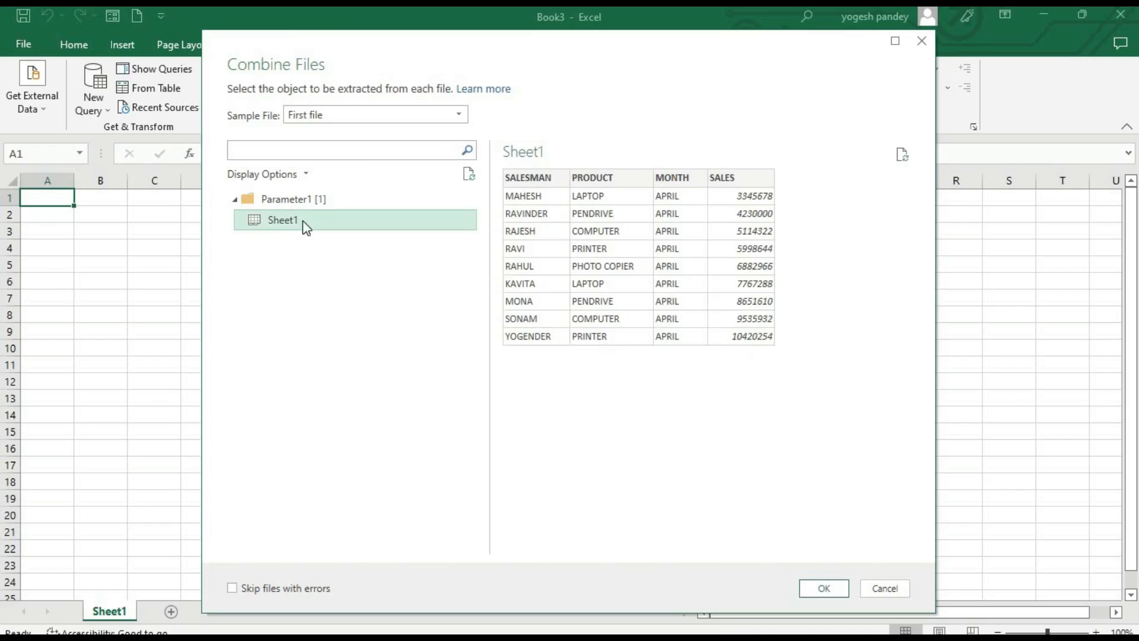
{"action": "left_click", "coordinate": [824, 589]}
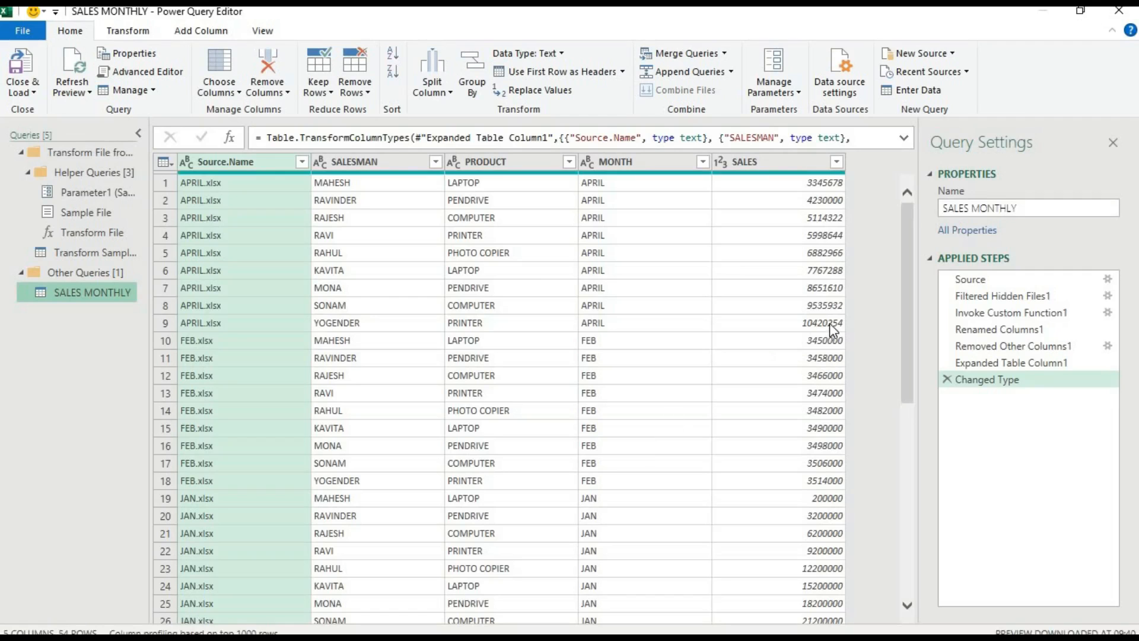
- Review the combined rows of the SALES MONTHLY query and load it into a new worksheet
{"action": "scroll", "coordinate": [908, 256], "scroll_direction": "down", "scroll_amount": 9}
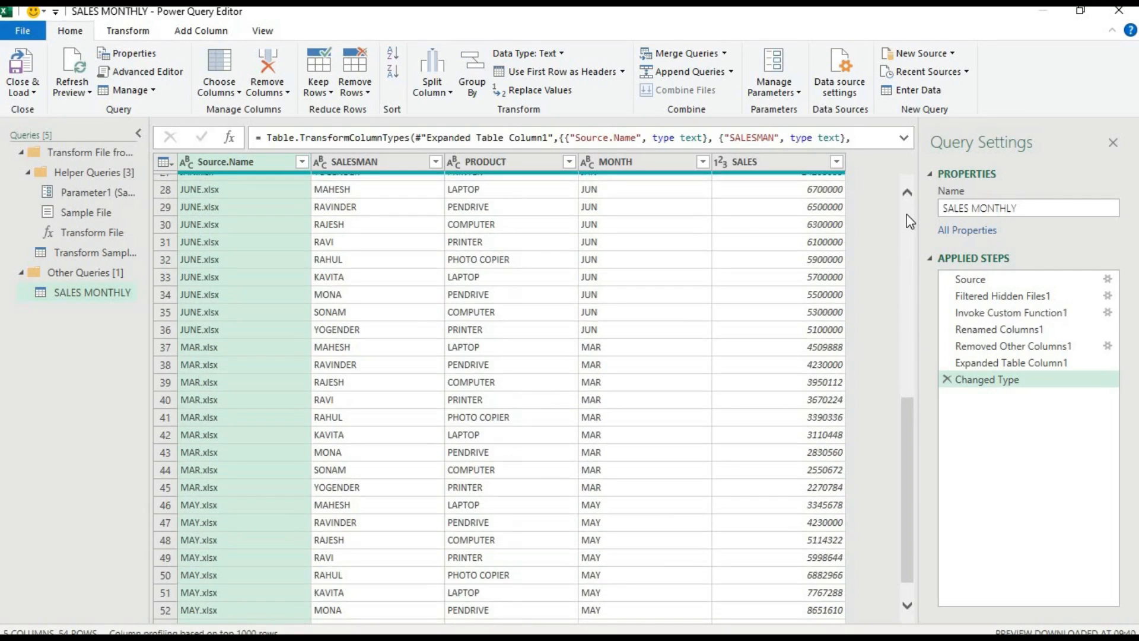
{"action": "scroll", "coordinate": [910, 221], "scroll_direction": "up", "scroll_amount": 8}
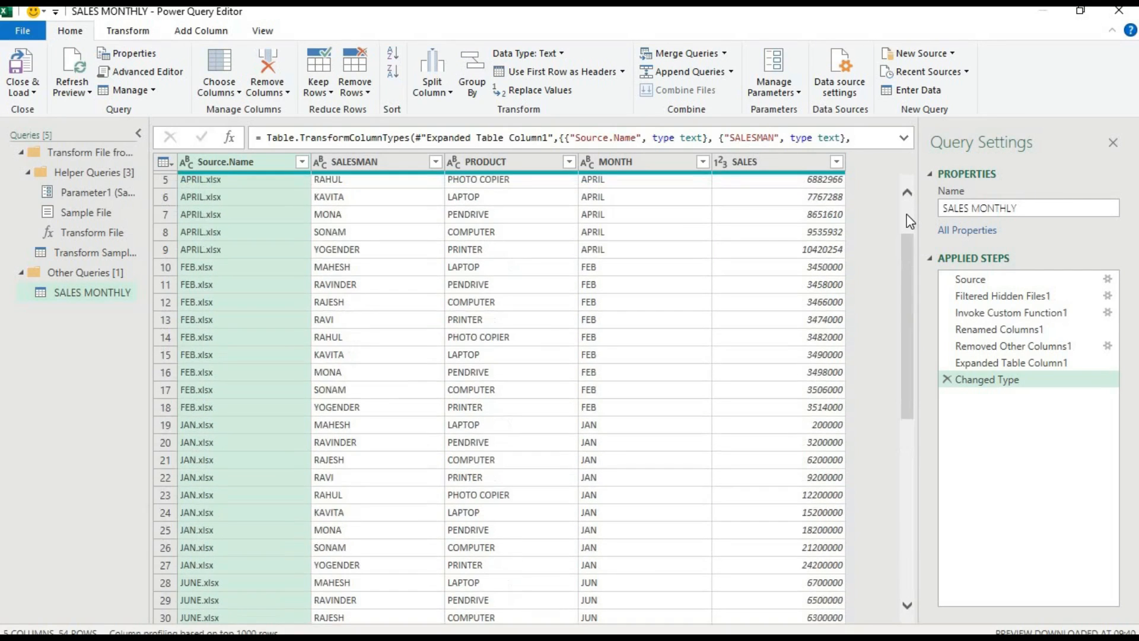
{"action": "left_click", "coordinate": [13, 71]}
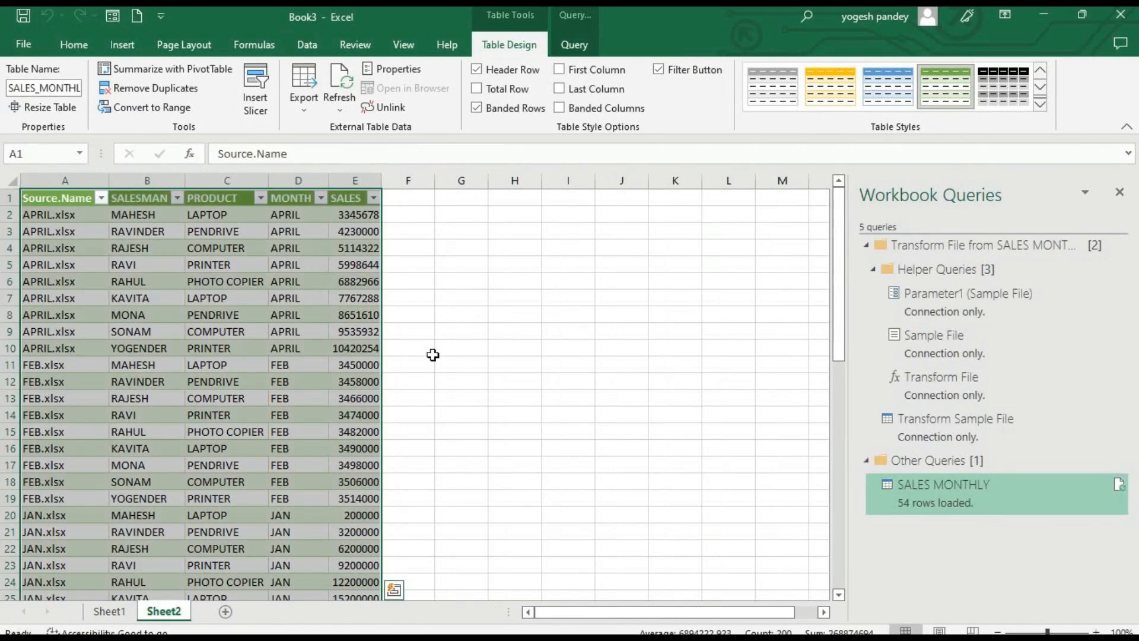
- Look through the loaded SALES MONTHLY table and select a cell in its MONTH column
{"action": "left_click_drag", "start_coordinate": [838, 213], "coordinate": [819, 328]}
{"action": "left_click_drag", "start_coordinate": [805, 252], "coordinate": [806, 252]}
{"action": "left_click", "coordinate": [415, 348]}
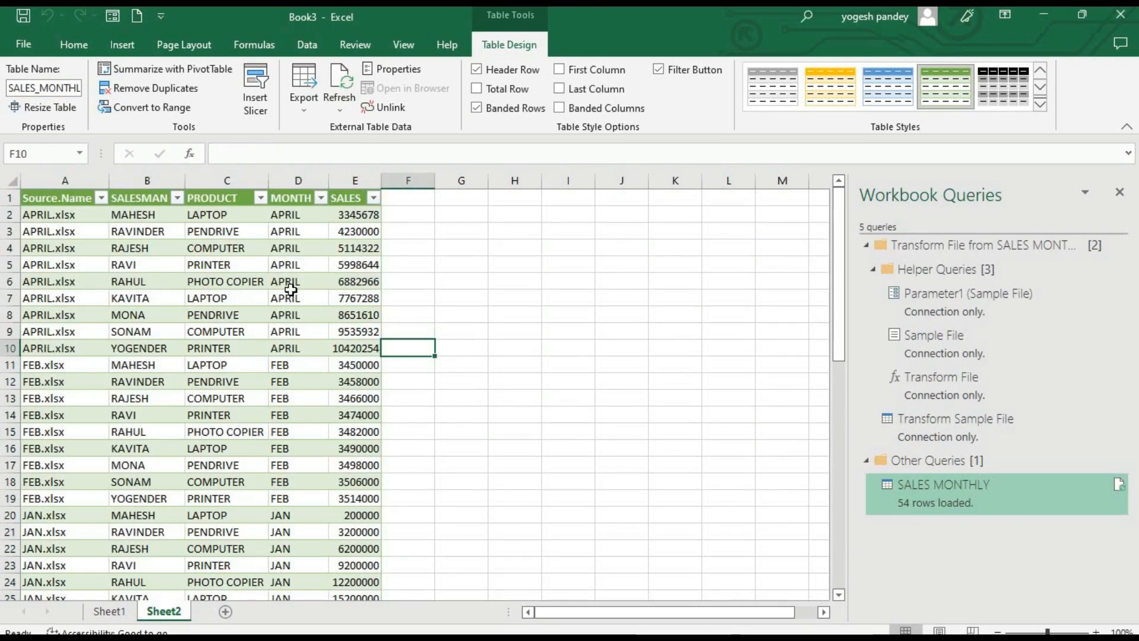
{"action": "left_click", "coordinate": [276, 283]}
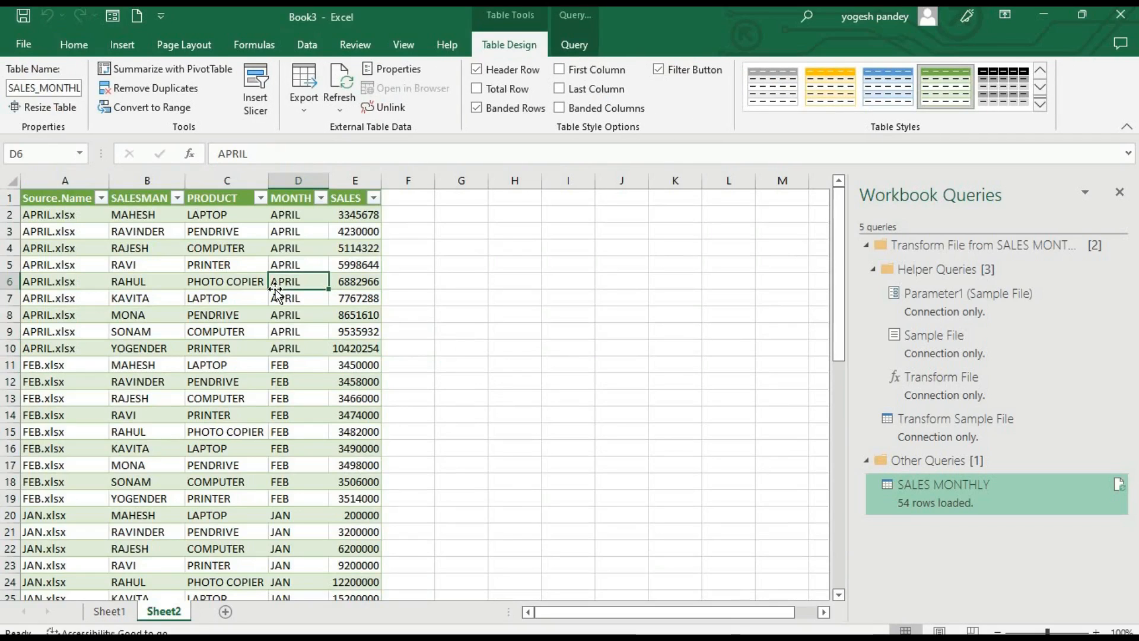